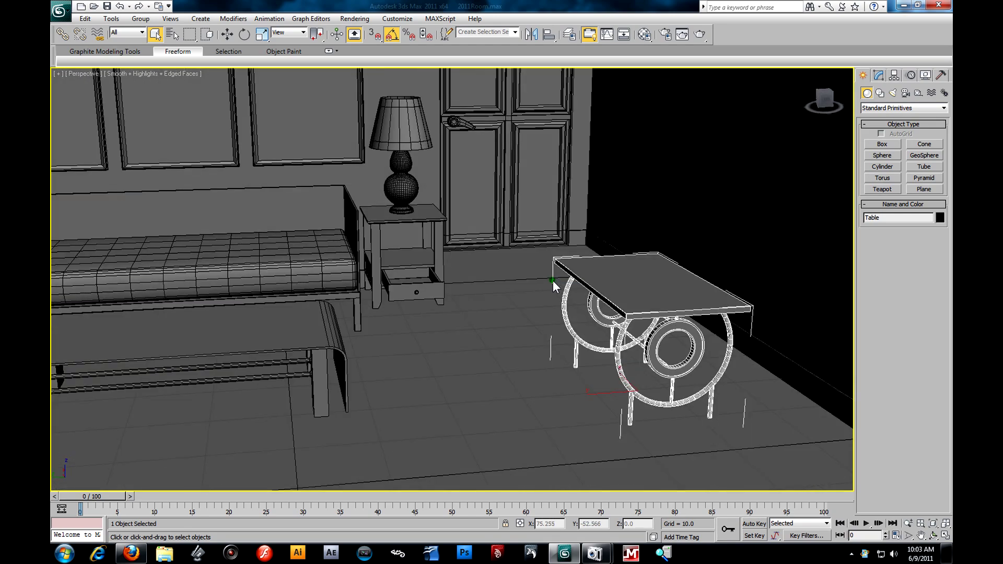
Step: Examine the door, the window and the furniture layout of the room from several angles
{"action": "left_click", "coordinate": [432, 229]}
{"action": "left_click", "coordinate": [428, 222]}
{"action": "left_click", "coordinate": [478, 187]}
{"action": "scroll", "coordinate": [431, 189], "scroll_direction": "down", "scroll_amount": 3}
{"action": "middle_click_drag", "start_coordinate": [430, 189], "coordinate": [451, 290]}
{"action": "middle_click_drag", "start_coordinate": [336, 255], "coordinate": [429, 278]}
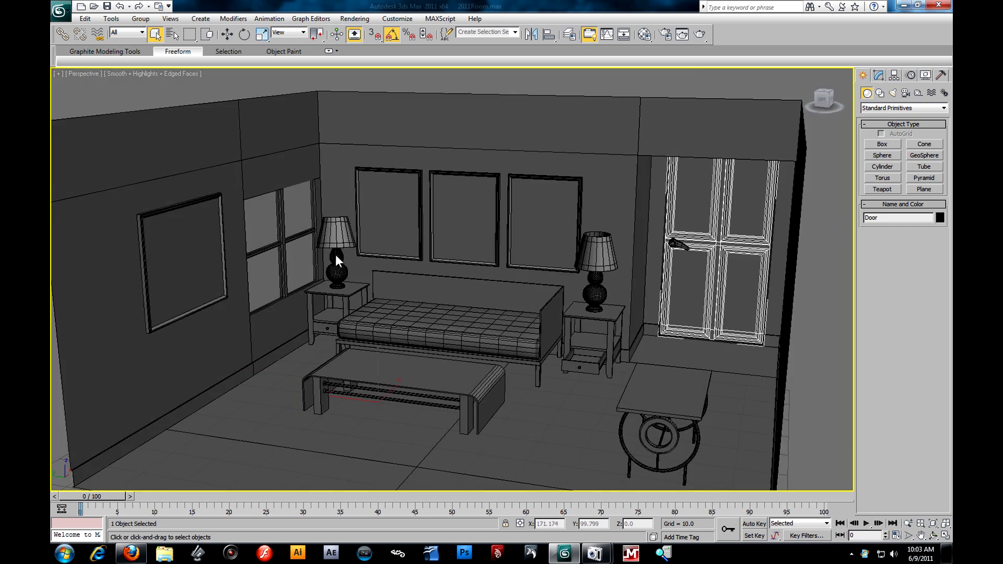
{"action": "left_click", "coordinate": [255, 228]}
{"action": "middle_click_drag", "start_coordinate": [341, 254], "coordinate": [553, 287], "text": "alt"}
{"action": "scroll", "coordinate": [546, 313], "scroll_direction": "up", "scroll_amount": 5}
{"action": "scroll", "coordinate": [544, 334], "scroll_direction": "down", "scroll_amount": 6}
{"action": "middle_click_drag", "start_coordinate": [546, 334], "coordinate": [524, 307], "text": "alt"}
{"action": "scroll", "coordinate": [544, 321], "scroll_direction": "up", "scroll_amount": 3}
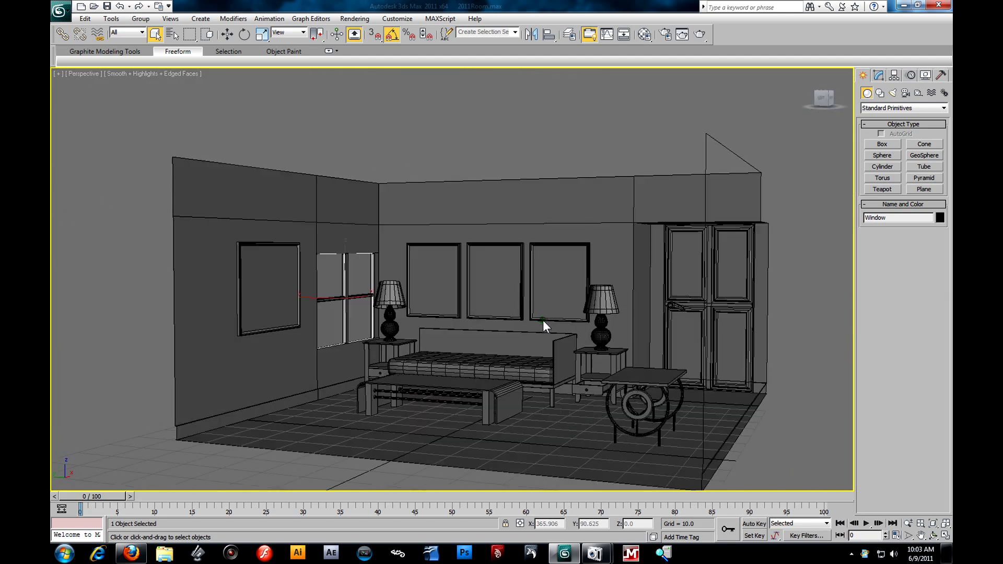
Step: Frame the sofa, coffee table, round-based table and door from a low angle and create a camera from this view
{"action": "middle_click_drag", "start_coordinate": [472, 310], "coordinate": [469, 337], "text": "alt"}
{"action": "scroll", "coordinate": [523, 331], "scroll_direction": "up", "scroll_amount": 2}
{"action": "scroll", "coordinate": [456, 346], "scroll_direction": "up", "scroll_amount": 2}
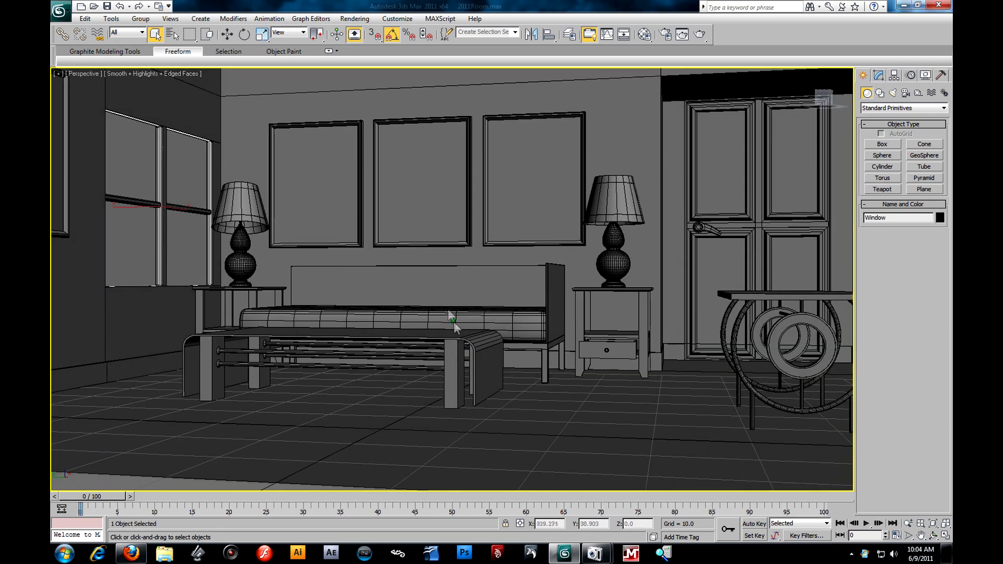
{"action": "scroll", "coordinate": [453, 321], "scroll_direction": "up", "scroll_amount": 2}
{"action": "scroll", "coordinate": [418, 293], "scroll_direction": "down", "scroll_amount": 2}
{"action": "middle_click_drag", "start_coordinate": [405, 280], "coordinate": [381, 276], "text": "alt"}
{"action": "scroll", "coordinate": [380, 276], "scroll_direction": "up", "scroll_amount": 2}
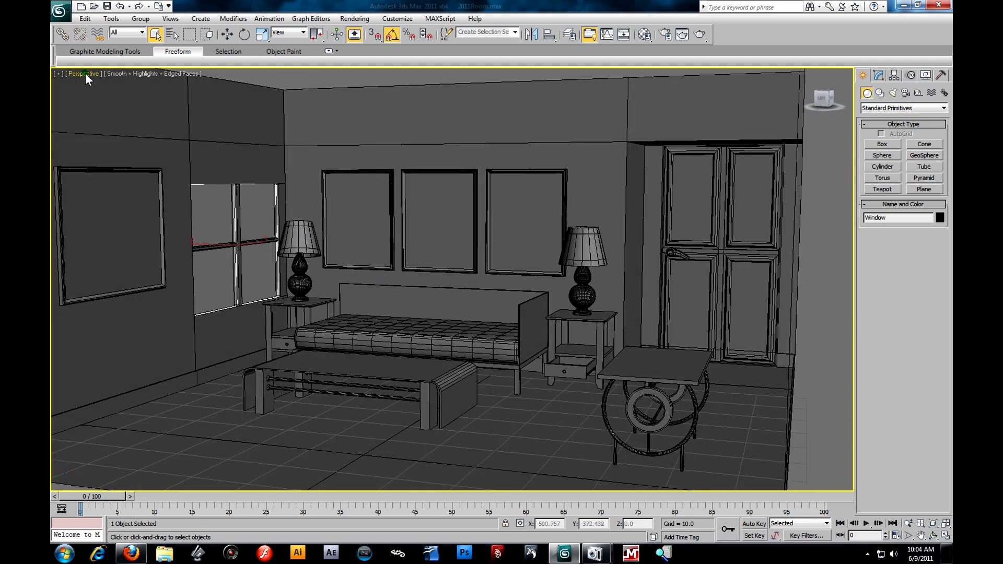
{"action": "scroll", "coordinate": [539, 345], "scroll_direction": "up", "scroll_amount": 5}
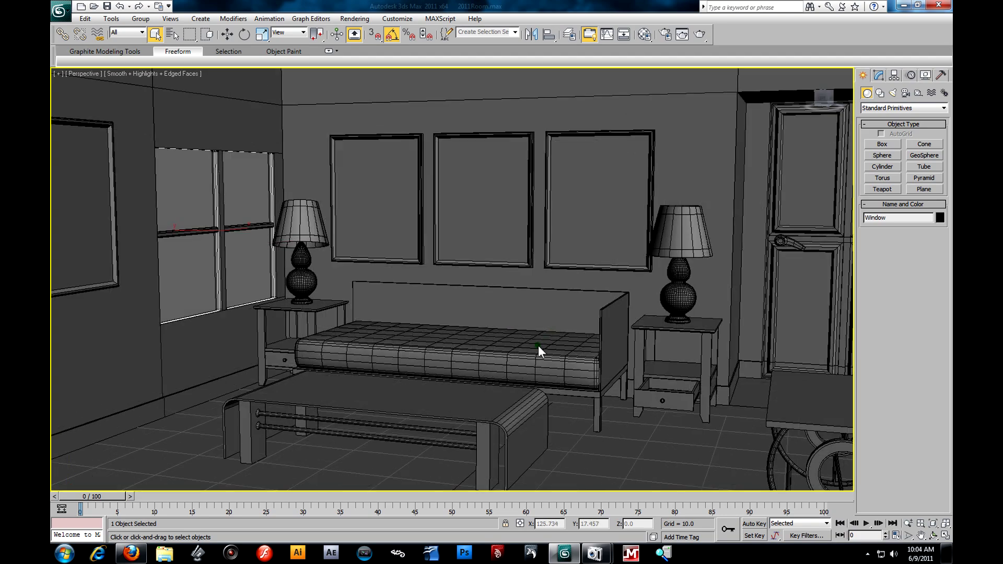
{"action": "middle_click_drag", "start_coordinate": [509, 350], "coordinate": [382, 256]}
{"action": "scroll", "coordinate": [382, 256], "scroll_direction": "down", "scroll_amount": 2}
{"action": "left_click", "coordinate": [908, 523]}
{"action": "left_click_drag", "start_coordinate": [318, 308], "coordinate": [400, 284]}
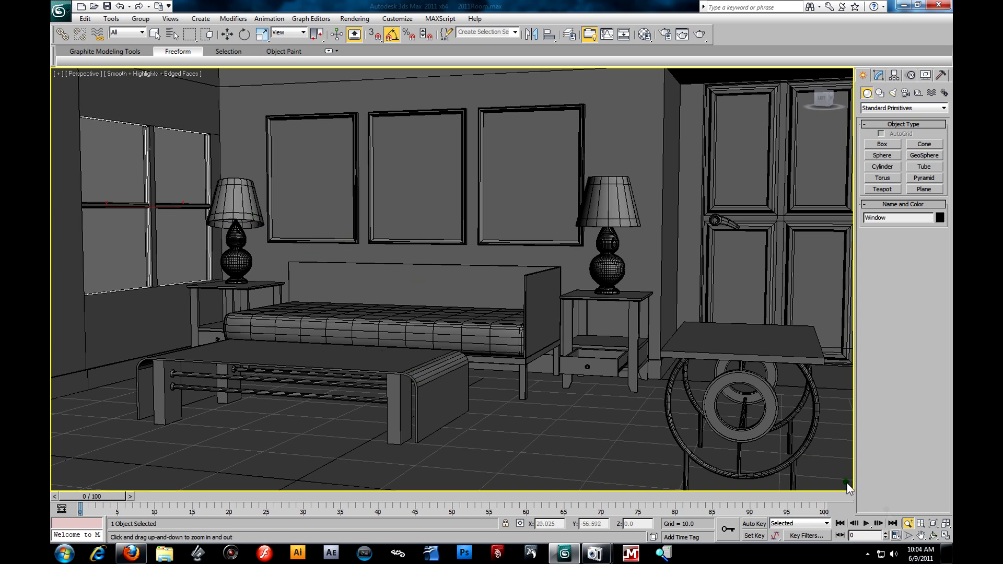
{"action": "left_click", "coordinate": [933, 535]}
{"action": "left_click_drag", "start_coordinate": [365, 294], "coordinate": [366, 290]}
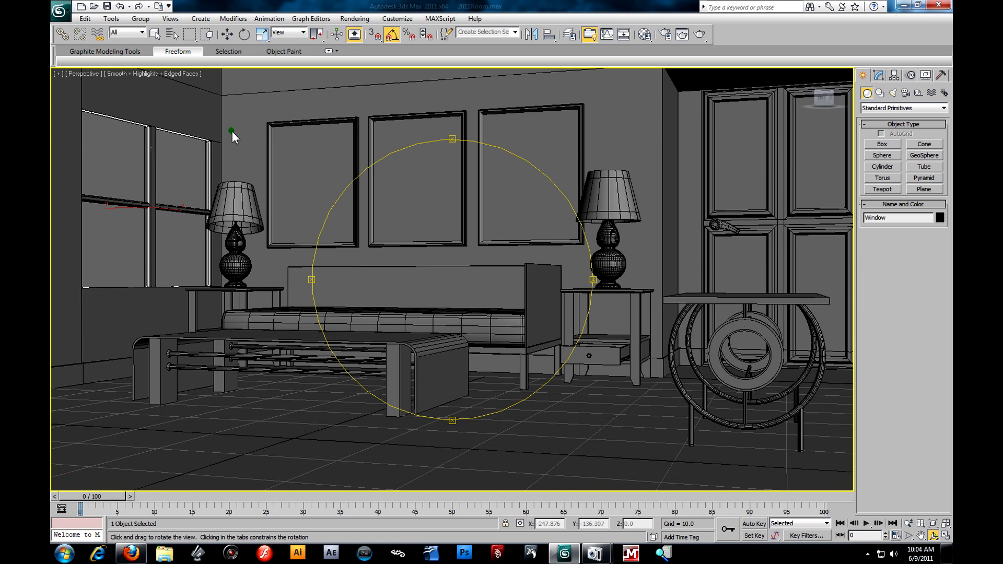
{"action": "left_click", "coordinate": [232, 38]}
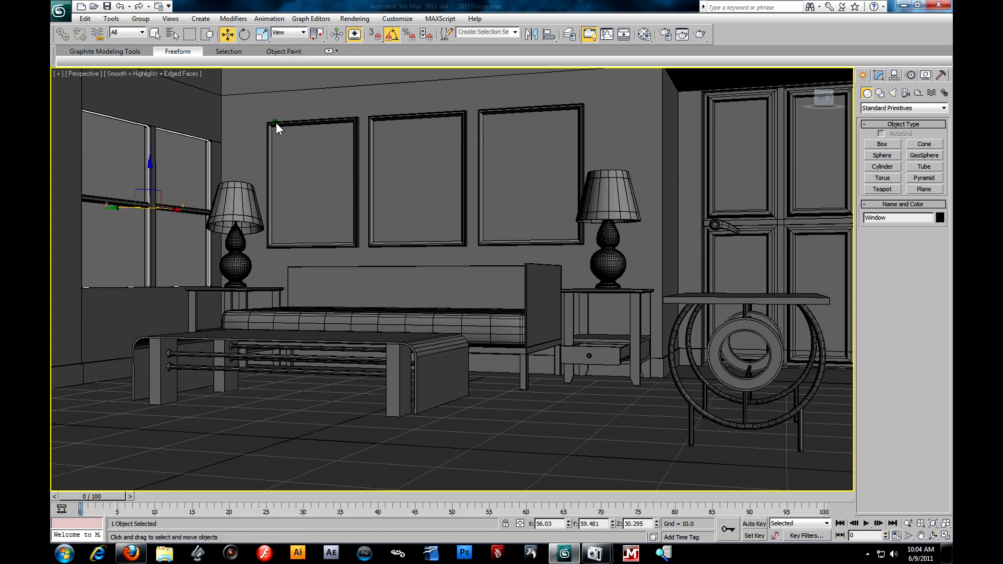
{"action": "key", "text": "ctrl+c"}
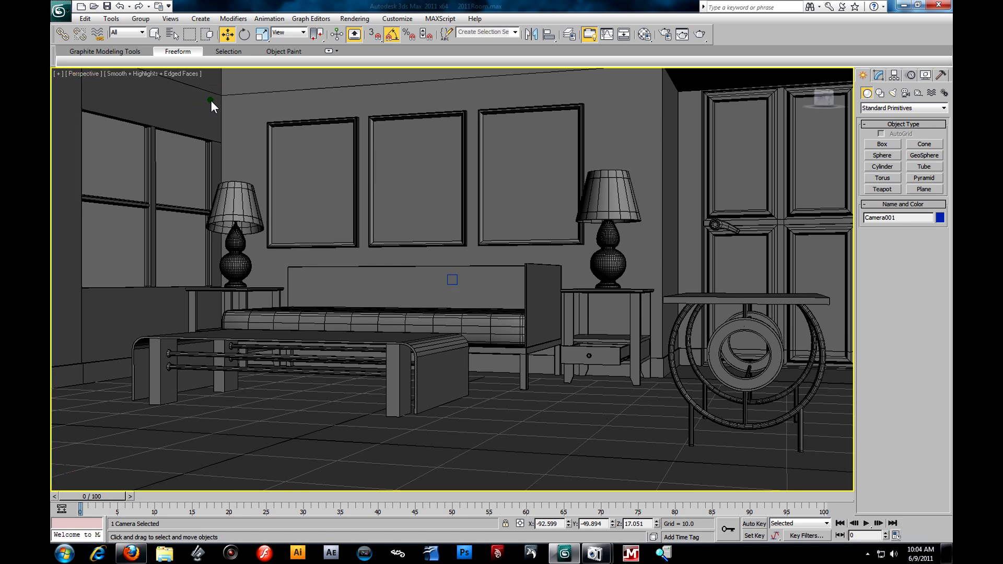
Step: Return to the Perspective view, check where the new camera stands outside the room, and deselect it
{"action": "key", "text": "p"}
{"action": "middle_click_drag", "start_coordinate": [344, 243], "coordinate": [468, 290], "text": "alt"}
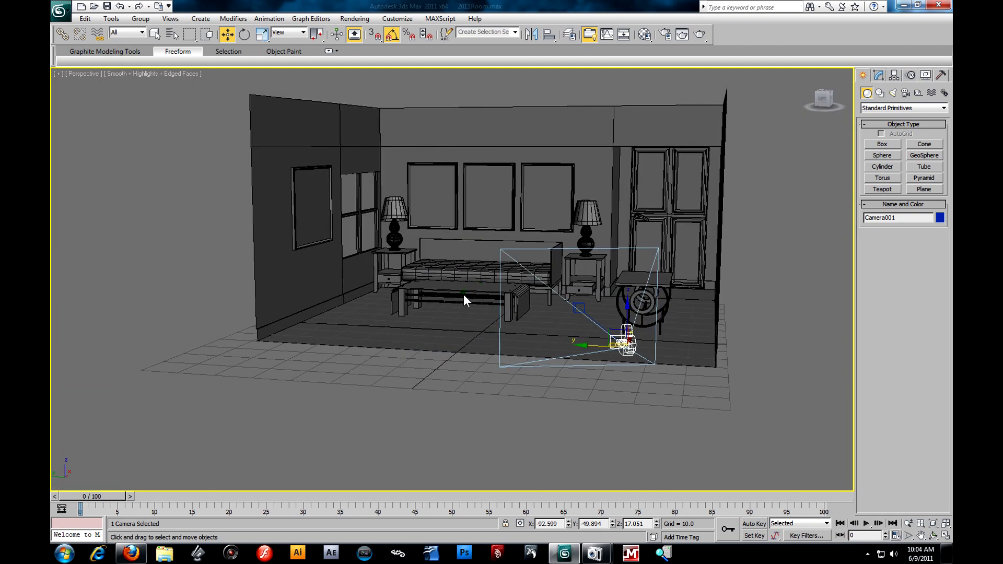
{"action": "middle_click_drag", "start_coordinate": [450, 306], "coordinate": [682, 365], "text": "alt"}
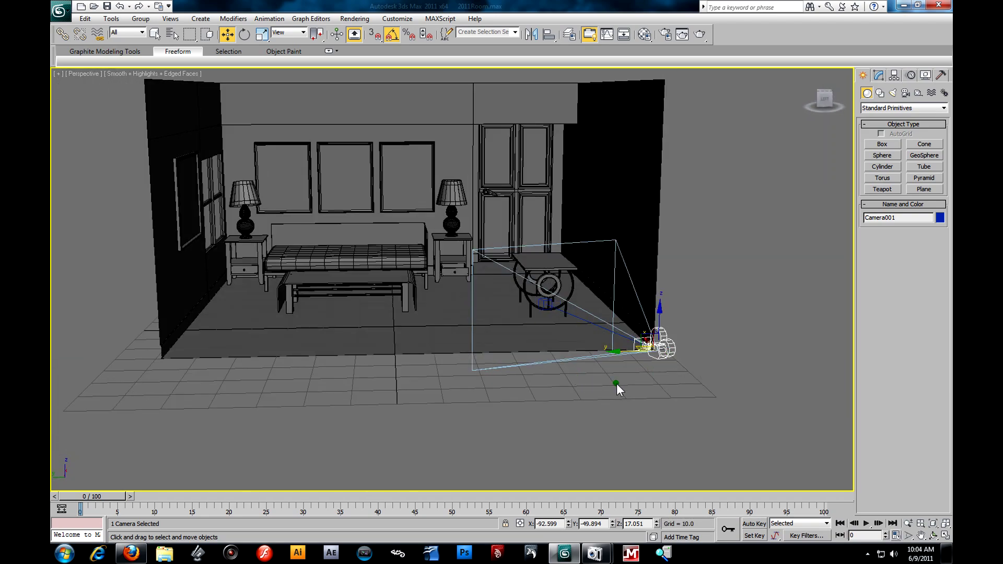
{"action": "middle_click_drag", "start_coordinate": [688, 362], "coordinate": [688, 362], "text": "alt"}
{"action": "left_click", "coordinate": [742, 371]}
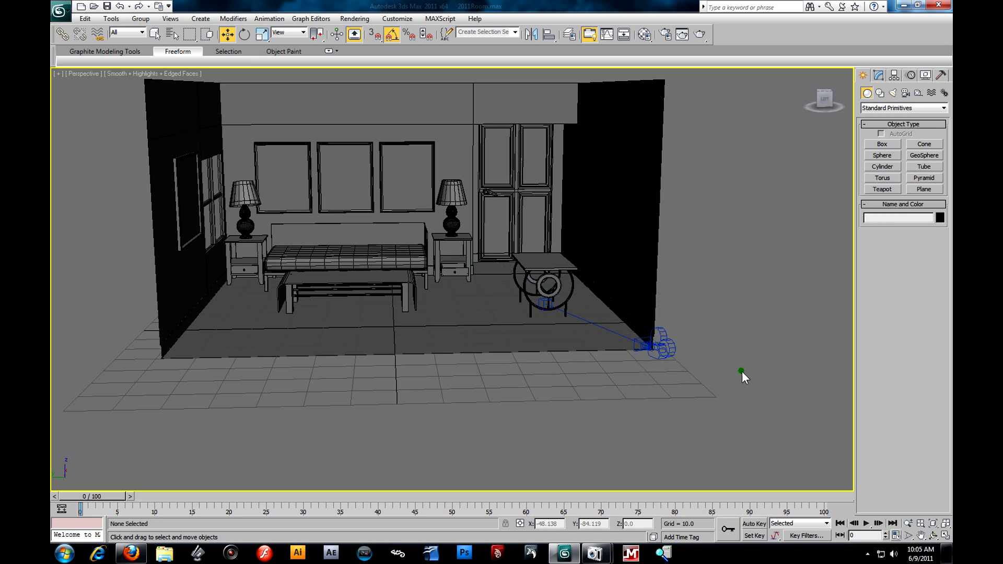
Step: Frame a frontal close view of the sofa, lamps and three picture frames and create a second camera from it
{"action": "scroll", "coordinate": [418, 300], "scroll_direction": "up", "scroll_amount": 3}
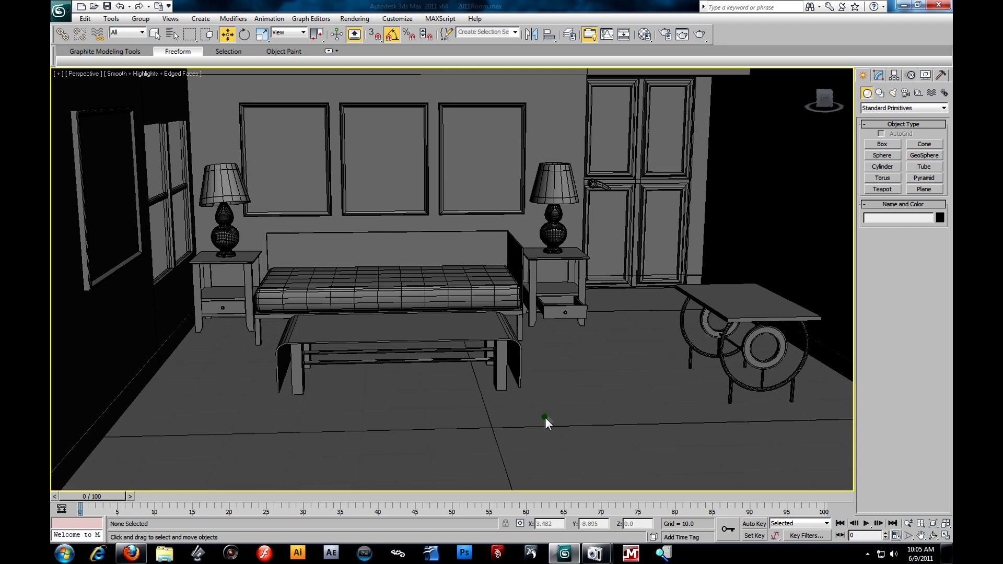
{"action": "middle_click_drag", "start_coordinate": [545, 418], "coordinate": [535, 411], "text": "alt"}
{"action": "scroll", "coordinate": [452, 363], "scroll_direction": "up", "scroll_amount": 4}
{"action": "middle_click_drag", "start_coordinate": [425, 357], "coordinate": [427, 356], "text": "alt"}
{"action": "mouse_move", "coordinate": [537, 355]}
{"action": "middle_mouse_down"}
{"action": "mouse_move", "coordinate": [443, 310]}
{"action": "mouse_move", "coordinate": [382, 315]}
{"action": "middle_mouse_up"}
{"action": "middle_click_drag", "start_coordinate": [444, 333], "coordinate": [433, 331], "text": "alt"}
{"action": "mouse_move", "coordinate": [534, 349]}
{"action": "middle_mouse_down"}
{"action": "mouse_move", "coordinate": [524, 332]}
{"action": "mouse_move", "coordinate": [305, 232]}
{"action": "mouse_move", "coordinate": [670, 274]}
{"action": "mouse_move", "coordinate": [512, 248]}
{"action": "mouse_move", "coordinate": [372, 240]}
{"action": "mouse_move", "coordinate": [550, 240]}
{"action": "mouse_move", "coordinate": [516, 237]}
{"action": "mouse_move", "coordinate": [556, 287]}
{"action": "mouse_move", "coordinate": [470, 325]}
{"action": "mouse_move", "coordinate": [479, 298]}
{"action": "mouse_move", "coordinate": [460, 272]}
{"action": "mouse_move", "coordinate": [555, 345]}
{"action": "mouse_move", "coordinate": [615, 373]}
{"action": "mouse_move", "coordinate": [597, 426]}
{"action": "mouse_move", "coordinate": [461, 268]}
{"action": "mouse_move", "coordinate": [555, 293]}
{"action": "mouse_move", "coordinate": [510, 293]}
{"action": "middle_mouse_up"}
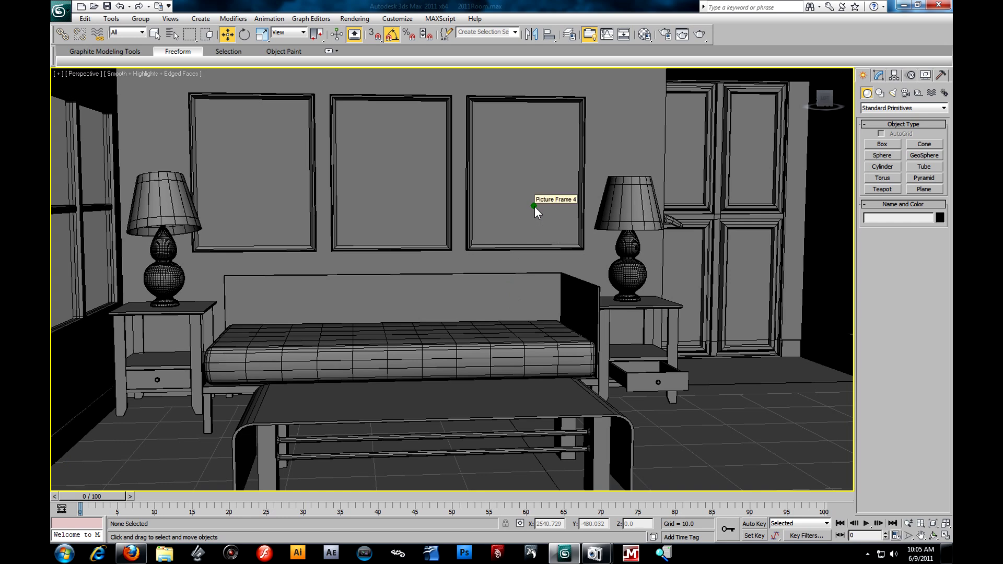
{"action": "key", "text": "c"}
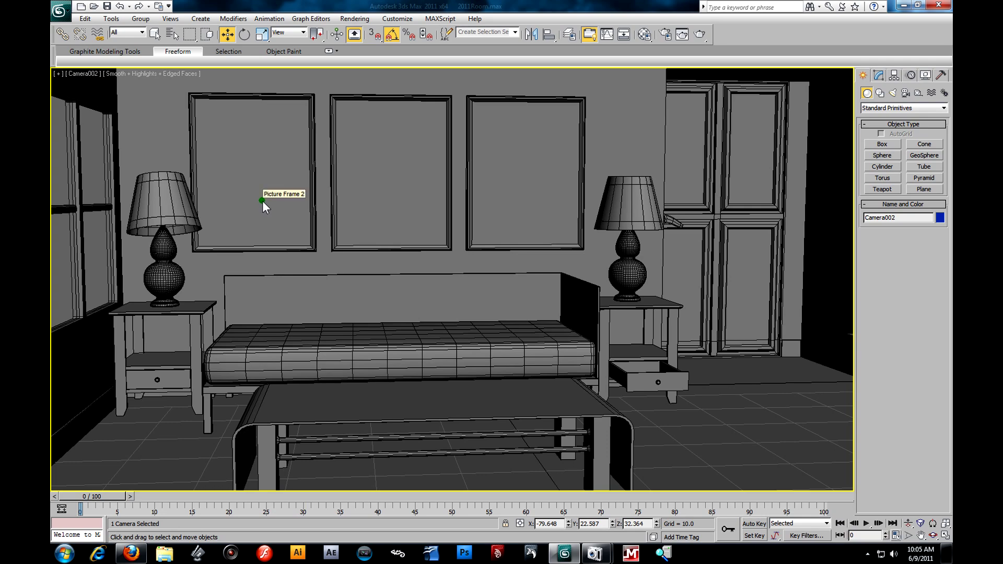
Step: Check the second camera from the Perspective view, then set the viewport to look through Camera001
{"action": "key", "text": "p"}
{"action": "scroll", "coordinate": [304, 219], "scroll_direction": "down", "scroll_amount": 5}
{"action": "middle_click_drag", "start_coordinate": [432, 277], "coordinate": [415, 290], "text": "alt"}
{"action": "key", "text": "c"}
{"action": "left_click", "coordinate": [86, 74]}
{"action": "mouse_move", "coordinate": [118, 86]}
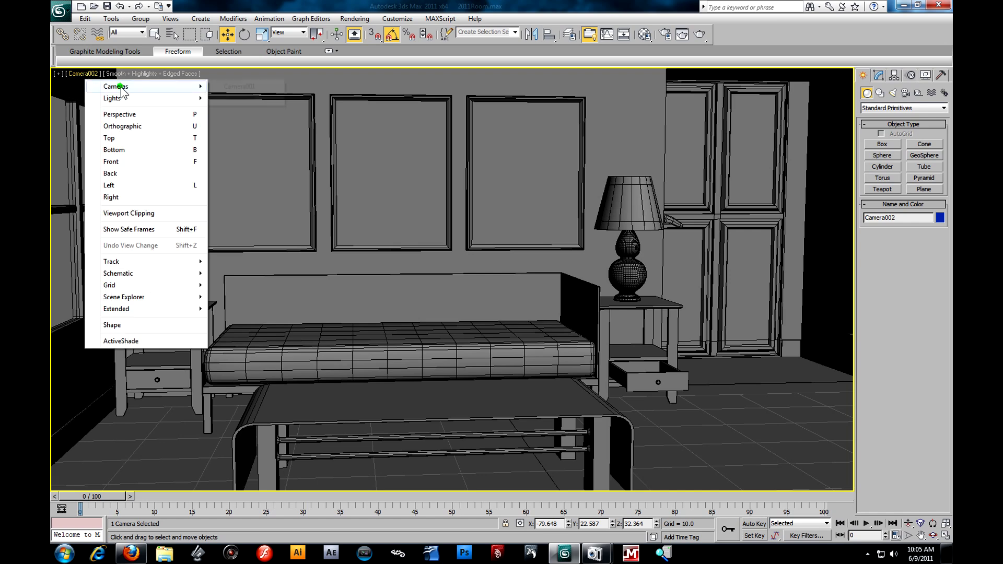
{"action": "left_click", "coordinate": [243, 87]}
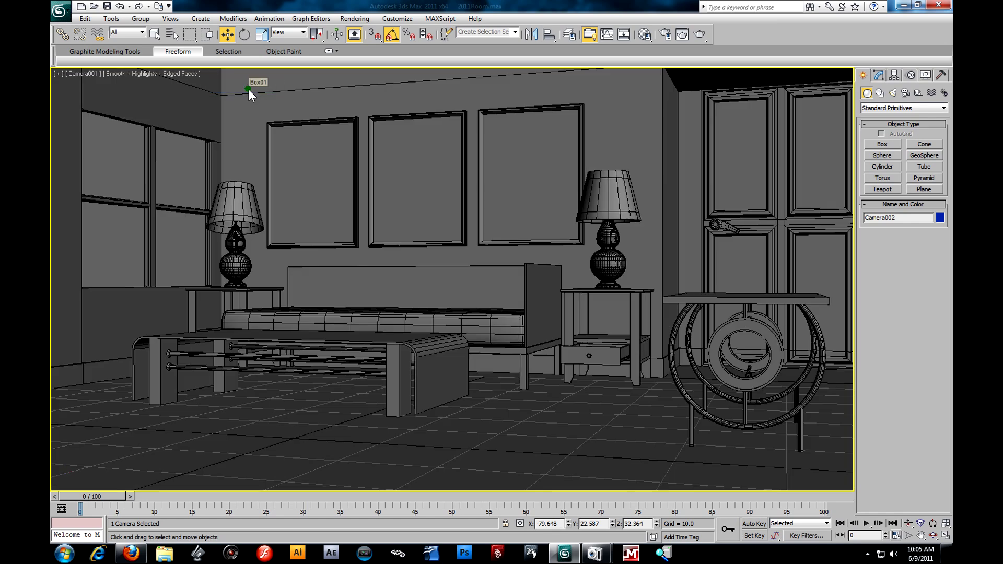
Step: Compare the two camera views by showing Camera002 and returning to Camera001
{"action": "right_click", "coordinate": [146, 97]}
{"action": "left_click", "coordinate": [51, 65]}
{"action": "left_click", "coordinate": [76, 75]}
{"action": "mouse_move", "coordinate": [138, 86]}
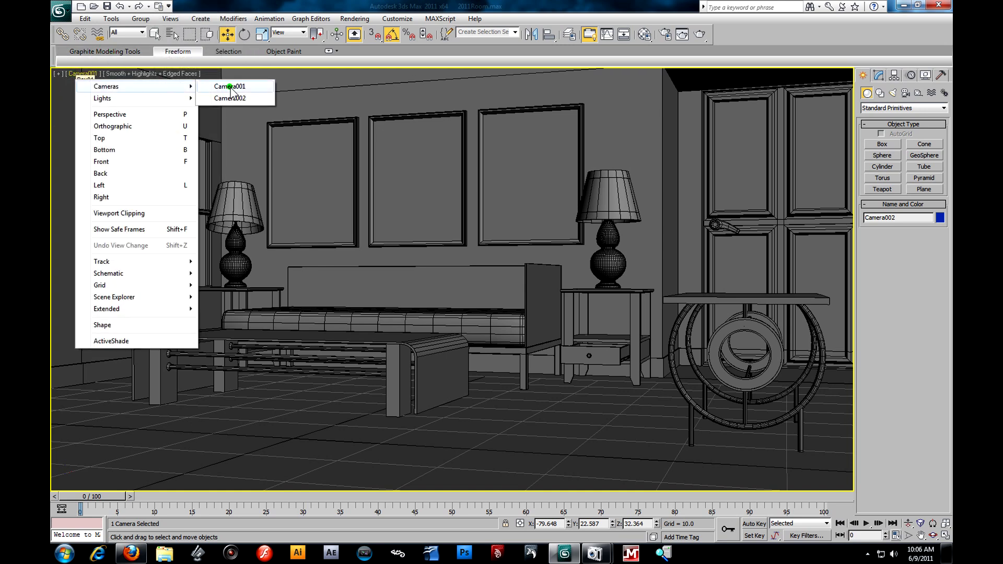
{"action": "left_click", "coordinate": [233, 98]}
{"action": "left_click", "coordinate": [94, 72]}
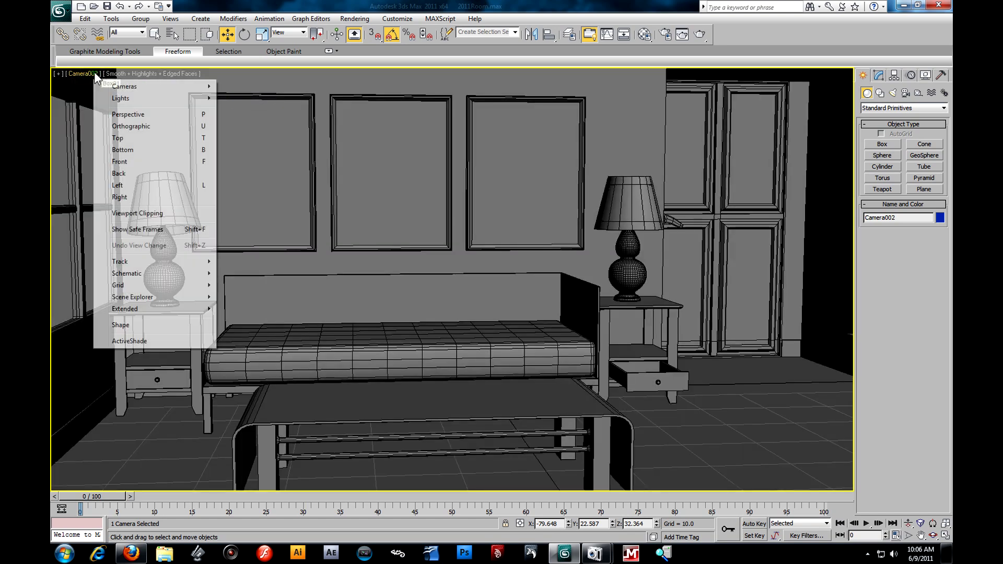
{"action": "mouse_move", "coordinate": [147, 88]}
{"action": "left_click", "coordinate": [234, 85]}
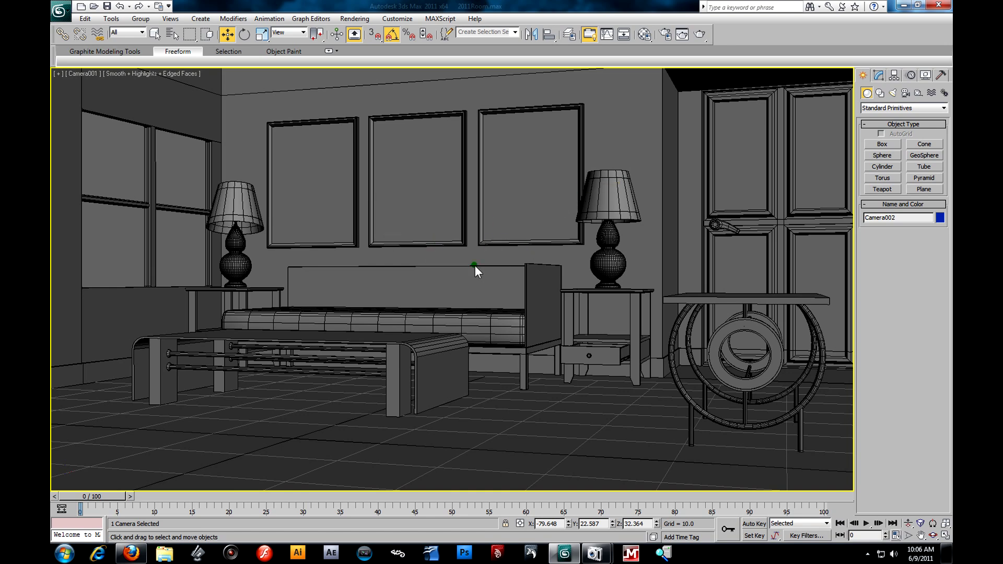
Step: Show all four viewports and fit the whole scene with both cameras into them
{"action": "key", "text": "alt+w"}
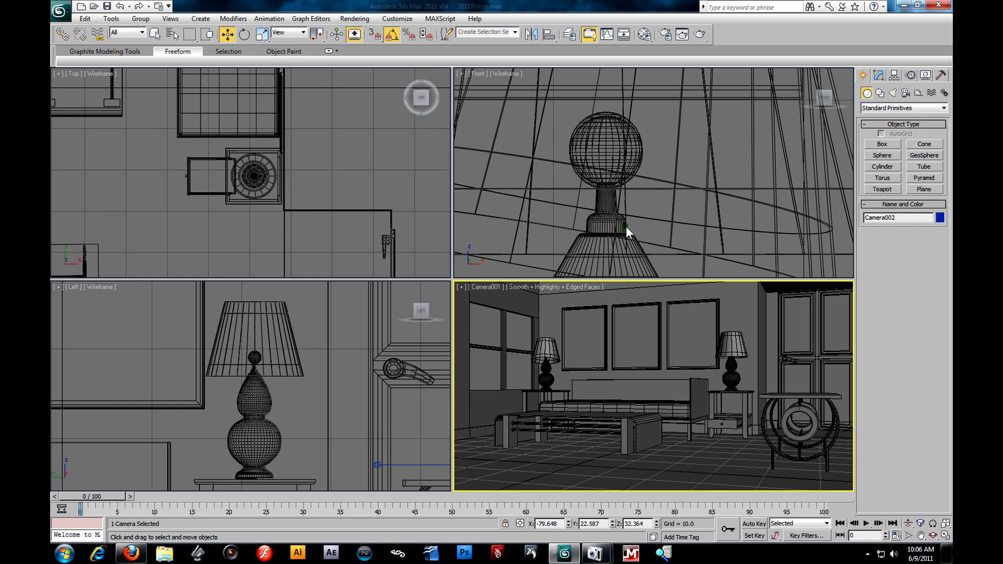
{"action": "left_click", "coordinate": [945, 524]}
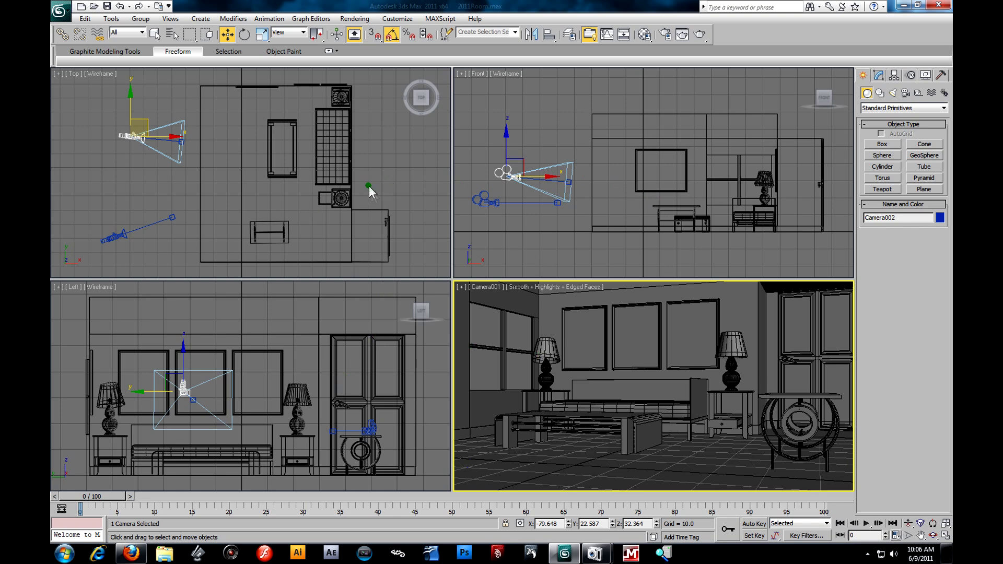
{"action": "scroll", "coordinate": [369, 186], "scroll_direction": "down", "scroll_amount": 4}
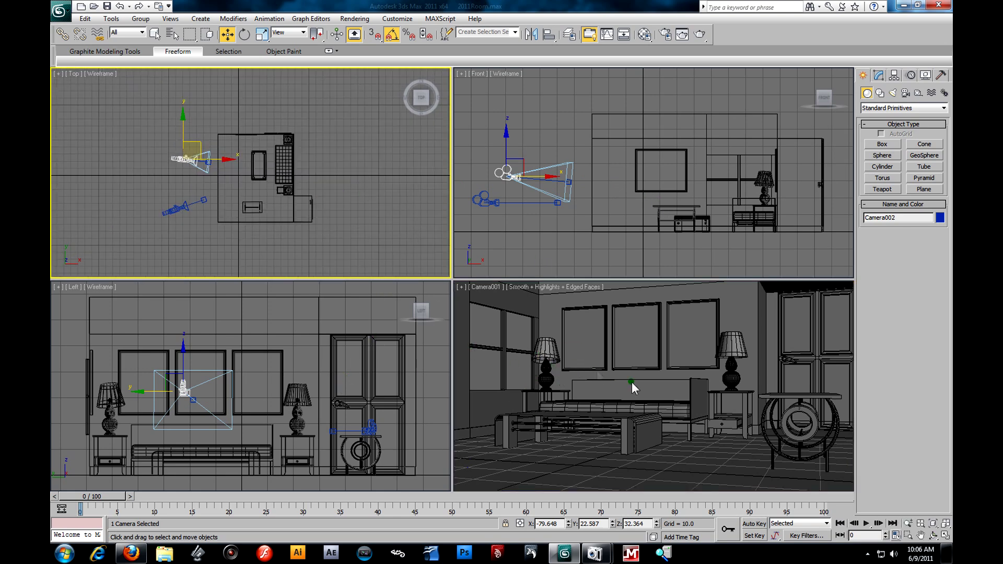
{"action": "mouse_move", "coordinate": [319, 171]}
{"action": "middle_mouse_down"}
{"action": "mouse_move", "coordinate": [319, 184]}
{"action": "mouse_move", "coordinate": [277, 197]}
{"action": "mouse_move", "coordinate": [314, 170]}
{"action": "middle_mouse_up"}
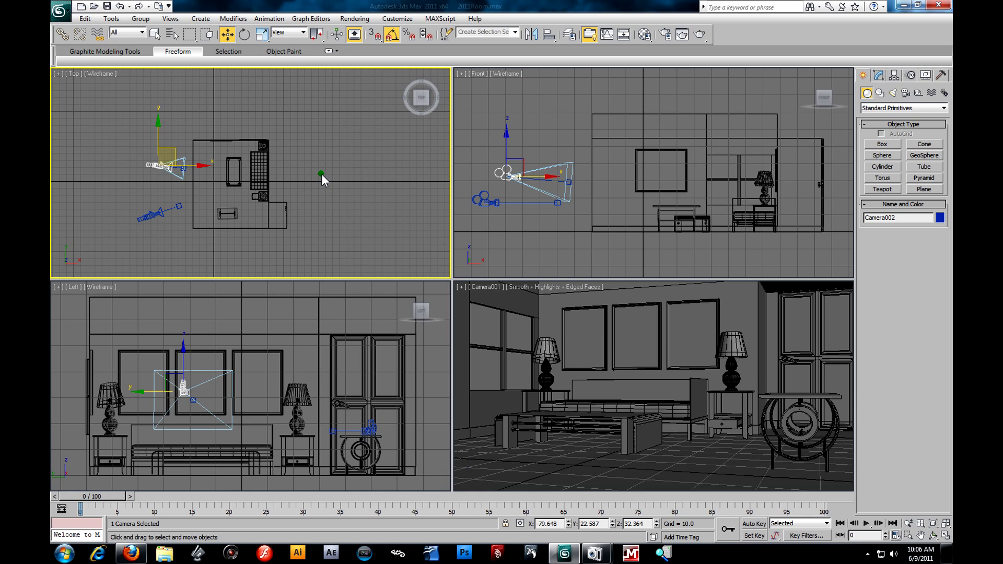
Step: Maximize the Top viewport, hide its grid and leave free space around the room plan
{"action": "key", "text": "alt+w"}
{"action": "scroll", "coordinate": [581, 255], "scroll_direction": "up", "scroll_amount": 3}
{"action": "mouse_move", "coordinate": [549, 305]}
{"action": "middle_mouse_down"}
{"action": "mouse_move", "coordinate": [535, 254]}
{"action": "mouse_move", "coordinate": [560, 298]}
{"action": "middle_mouse_up"}
{"action": "key", "text": "g"}
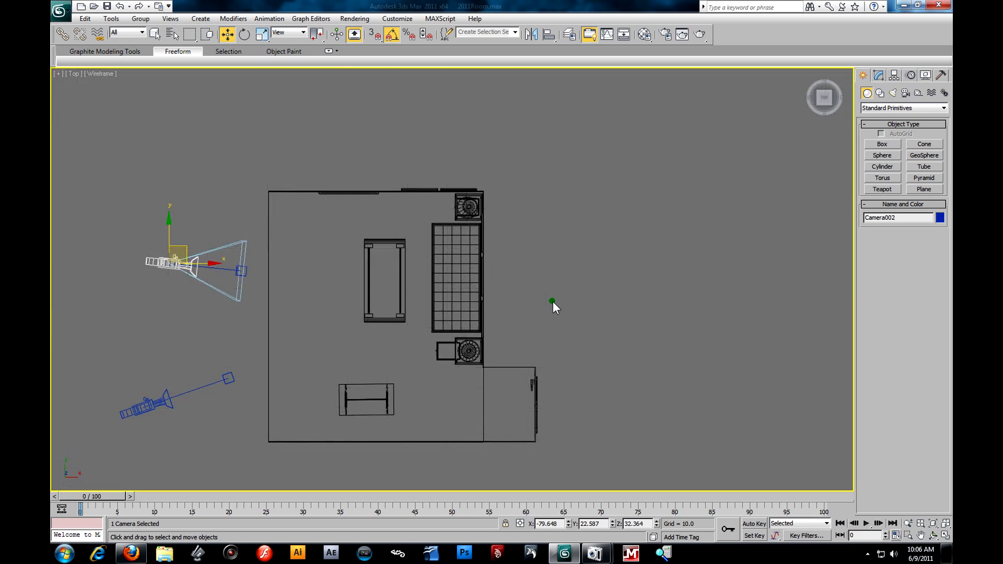
{"action": "scroll", "coordinate": [556, 286], "scroll_direction": "down", "scroll_amount": 3}
{"action": "scroll", "coordinate": [551, 288], "scroll_direction": "up", "scroll_amount": 3}
{"action": "scroll", "coordinate": [549, 289], "scroll_direction": "up", "scroll_amount": 3}
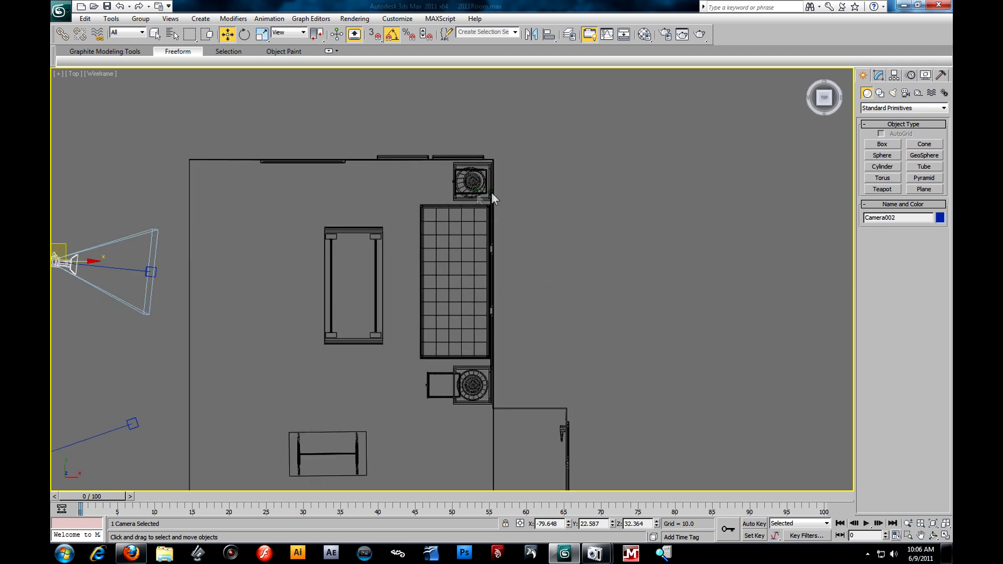
{"action": "scroll", "coordinate": [544, 204], "scroll_direction": "down", "scroll_amount": 2}
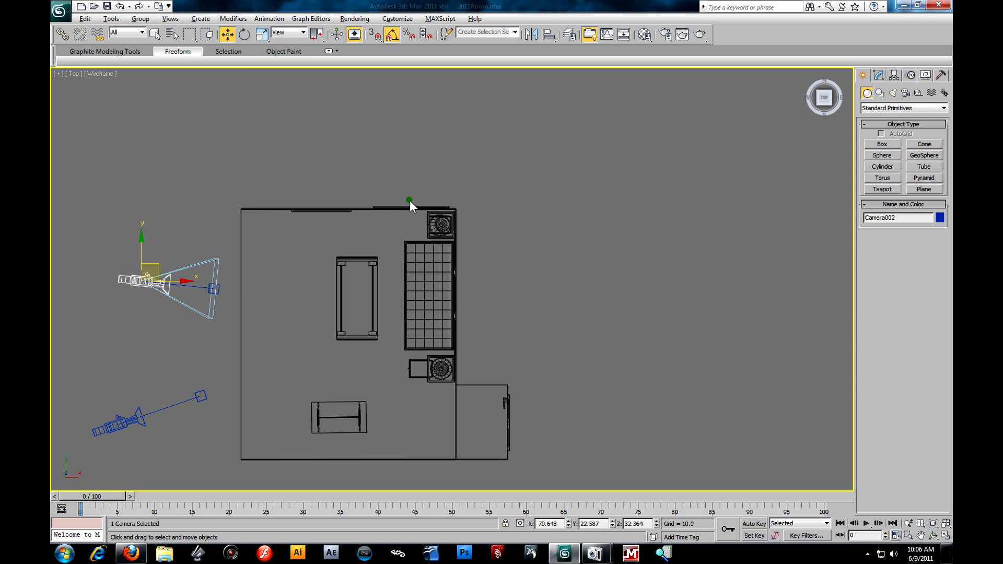
{"action": "key", "text": "alt+w"}
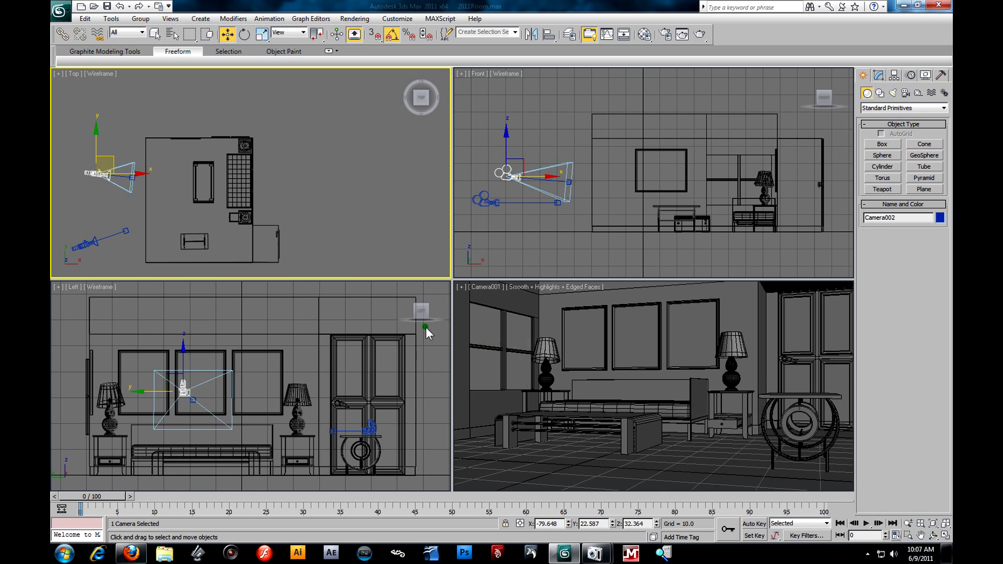
{"action": "key", "text": "alt+w"}
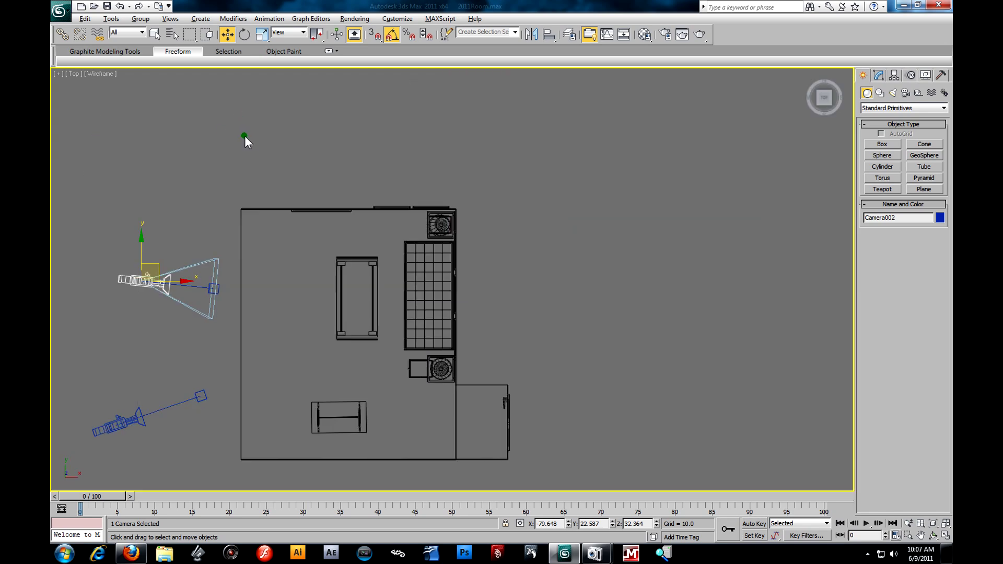
{"action": "middle_click_drag", "start_coordinate": [553, 208], "coordinate": [597, 158]}
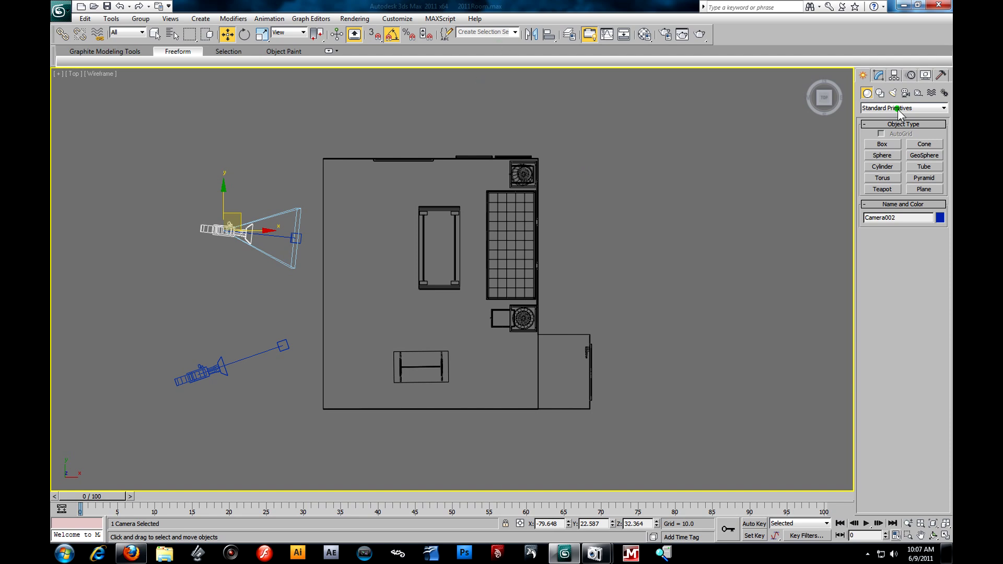
Step: Create a Standard Target Direct light in the Top viewport, starting well outside the room's upper wall and targeting the coffee table
{"action": "left_click", "coordinate": [893, 93]}
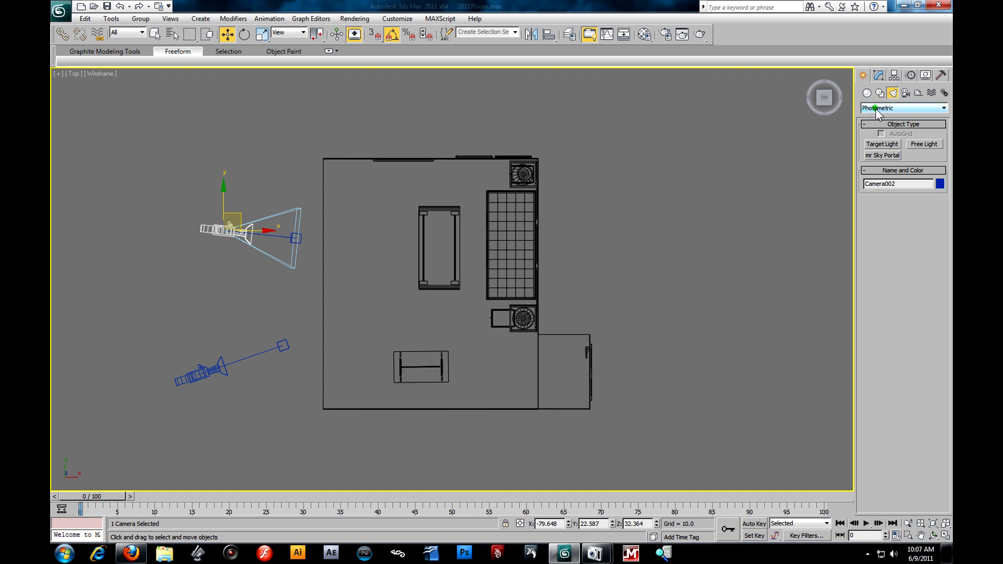
{"action": "left_click", "coordinate": [943, 108]}
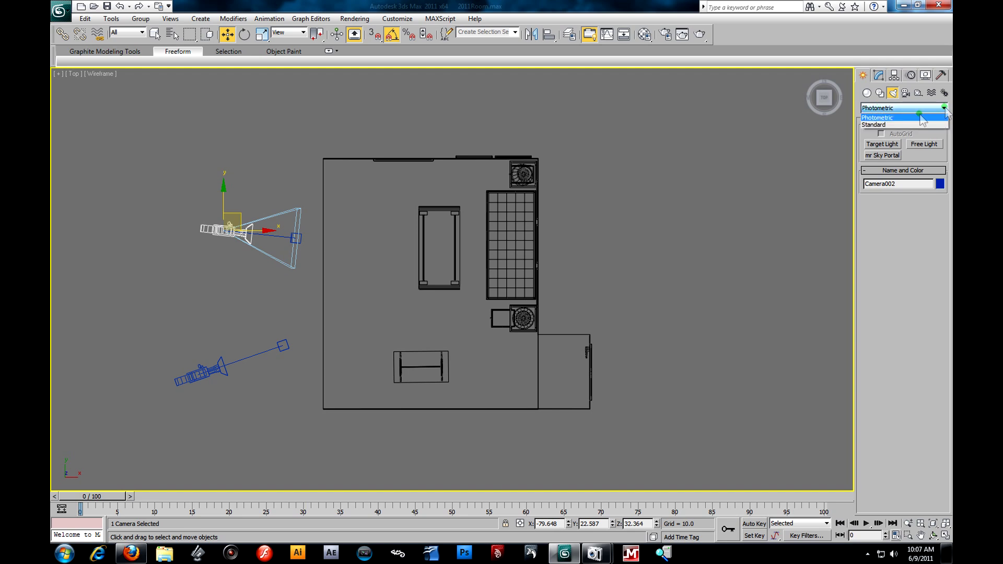
{"action": "left_click", "coordinate": [887, 126]}
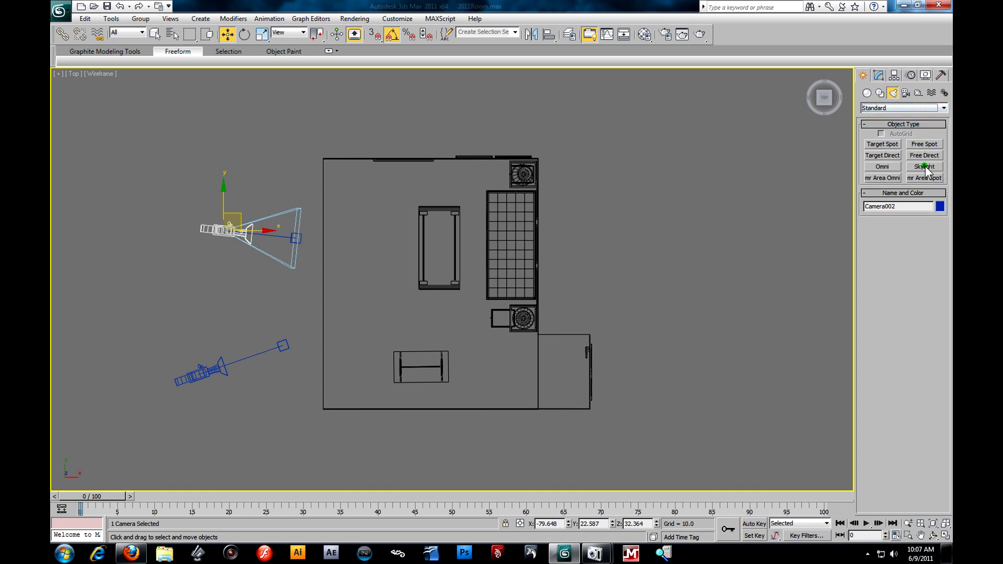
{"action": "left_click", "coordinate": [884, 155]}
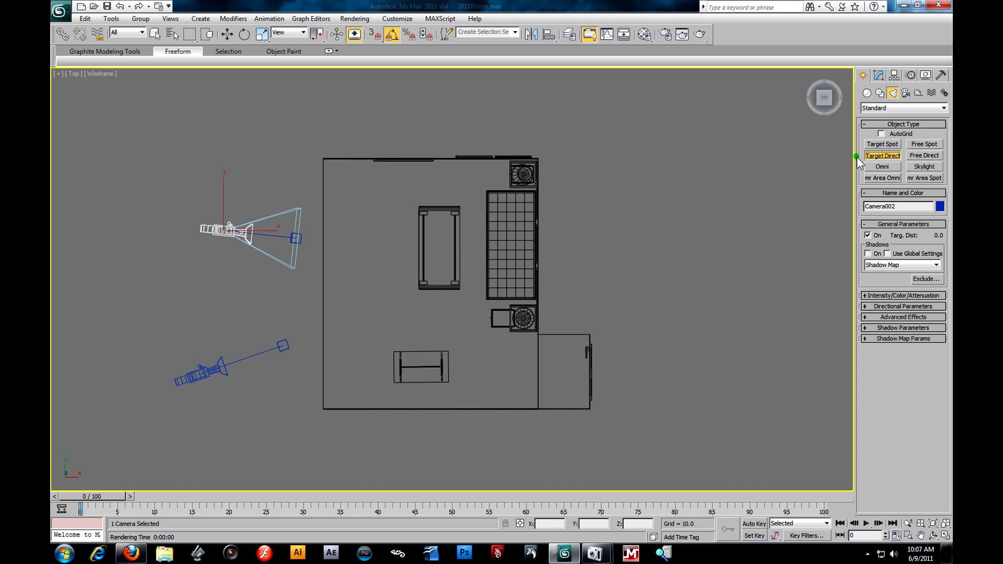
{"action": "scroll", "coordinate": [552, 241], "scroll_direction": "down", "scroll_amount": 5}
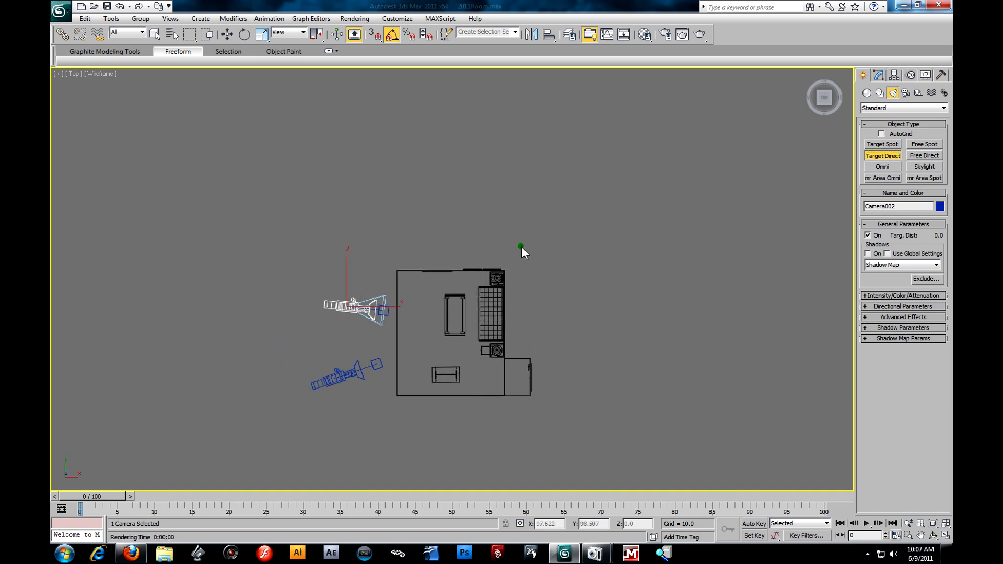
{"action": "scroll", "coordinate": [521, 246], "scroll_direction": "down", "scroll_amount": 4}
{"action": "middle_click_drag", "start_coordinate": [453, 287], "coordinate": [487, 277]}
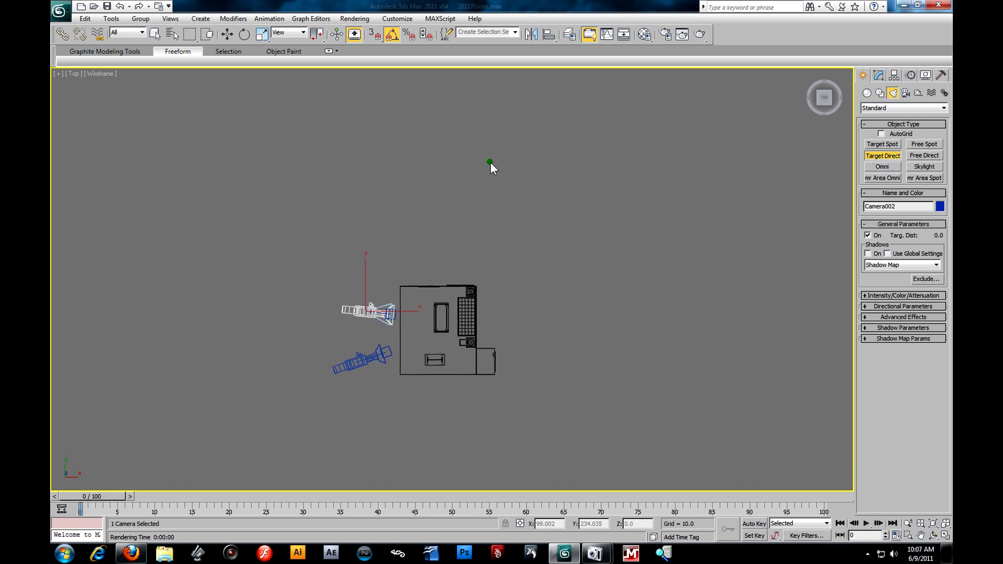
{"action": "left_click_drag", "start_coordinate": [481, 154], "coordinate": [441, 335]}
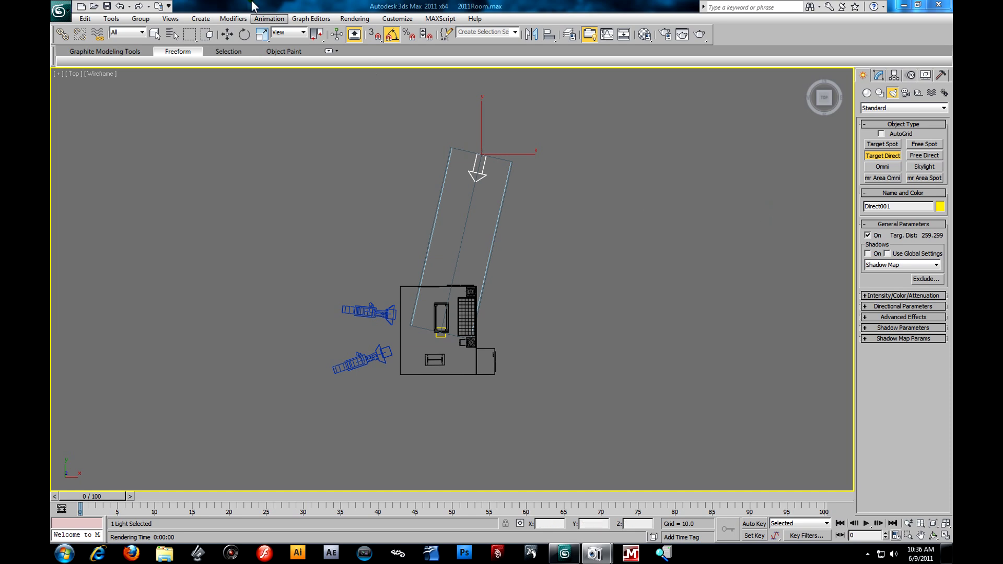
Step: Show all four viewports and raise the direct light in the Front viewport to a Z height of about 120.6
{"action": "left_click", "coordinate": [228, 34]}
{"action": "left_click", "coordinate": [635, 190]}
{"action": "key", "text": "alt+w"}
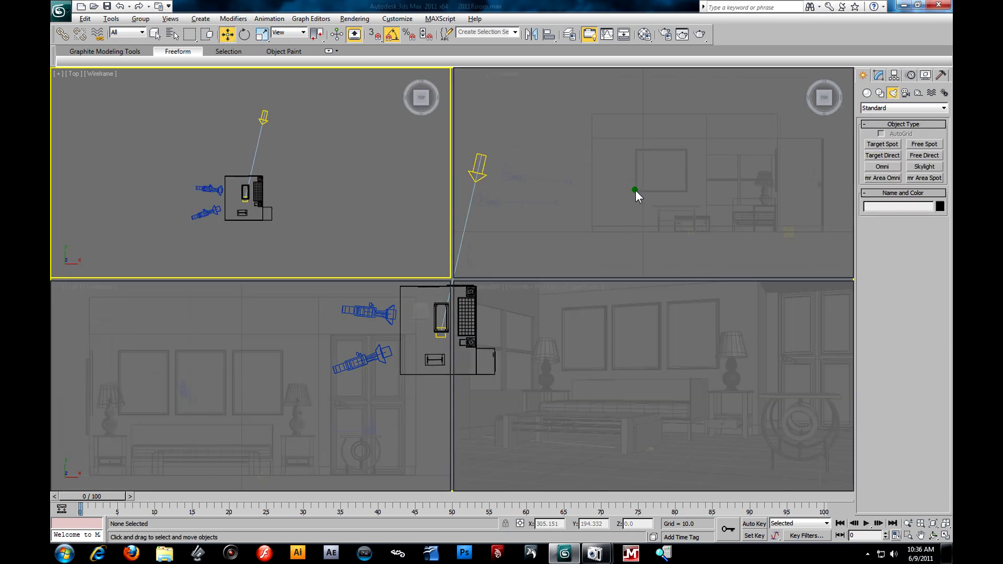
{"action": "middle_click_drag", "start_coordinate": [753, 182], "coordinate": [657, 180]}
{"action": "scroll", "coordinate": [657, 180], "scroll_direction": "up", "scroll_amount": 1}
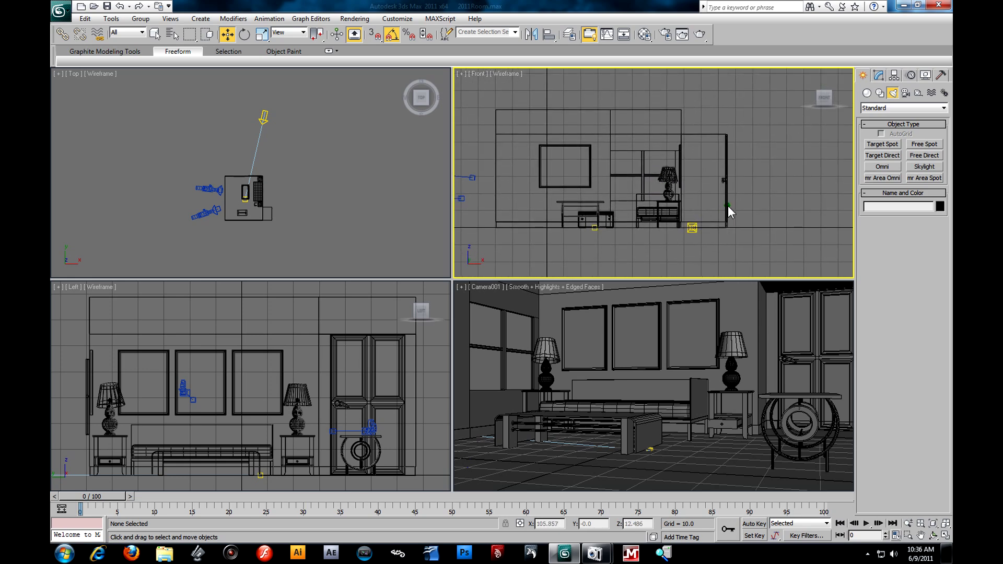
{"action": "scroll", "coordinate": [722, 187], "scroll_direction": "up", "scroll_amount": 4}
{"action": "scroll", "coordinate": [694, 198], "scroll_direction": "up", "scroll_amount": 2}
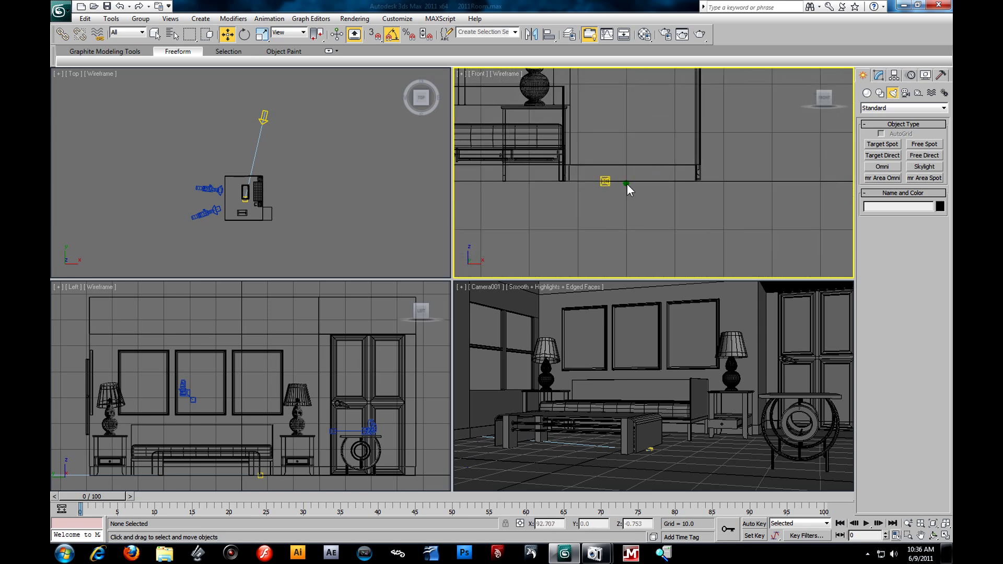
{"action": "left_click", "coordinate": [606, 182]}
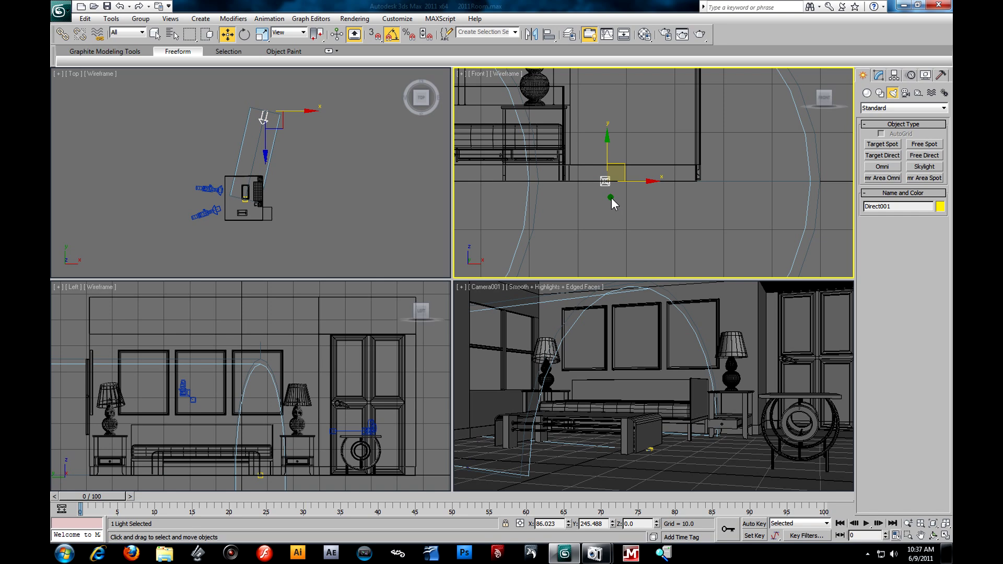
{"action": "scroll", "coordinate": [678, 194], "scroll_direction": "down", "scroll_amount": 5}
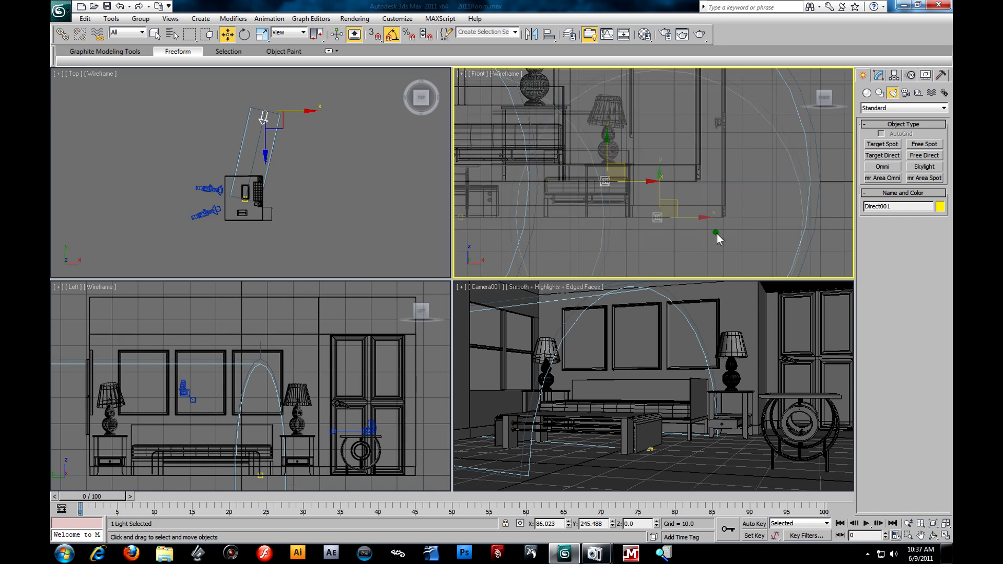
{"action": "scroll", "coordinate": [741, 214], "scroll_direction": "down", "scroll_amount": 3}
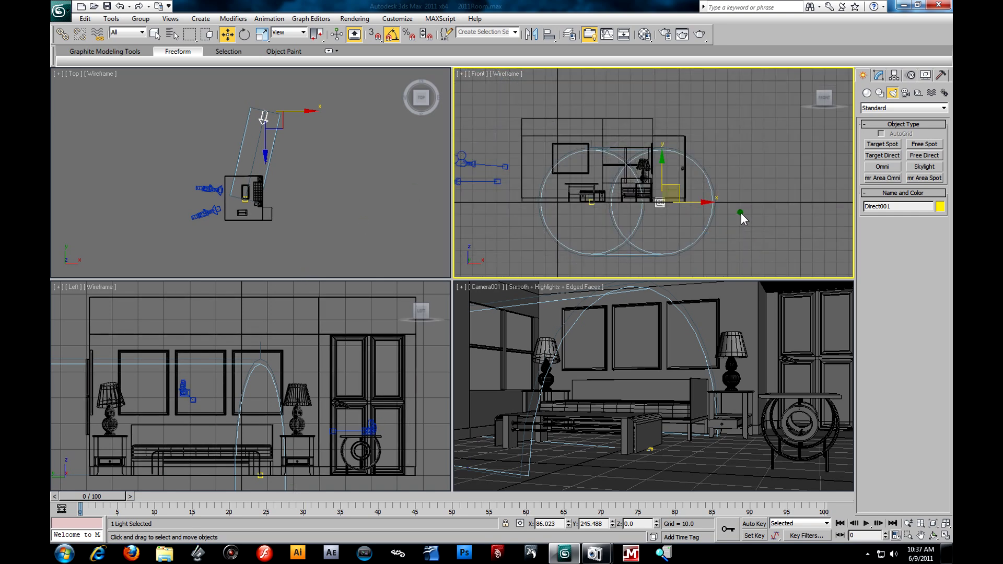
{"action": "left_click_drag", "start_coordinate": [663, 176], "coordinate": [680, 30]}
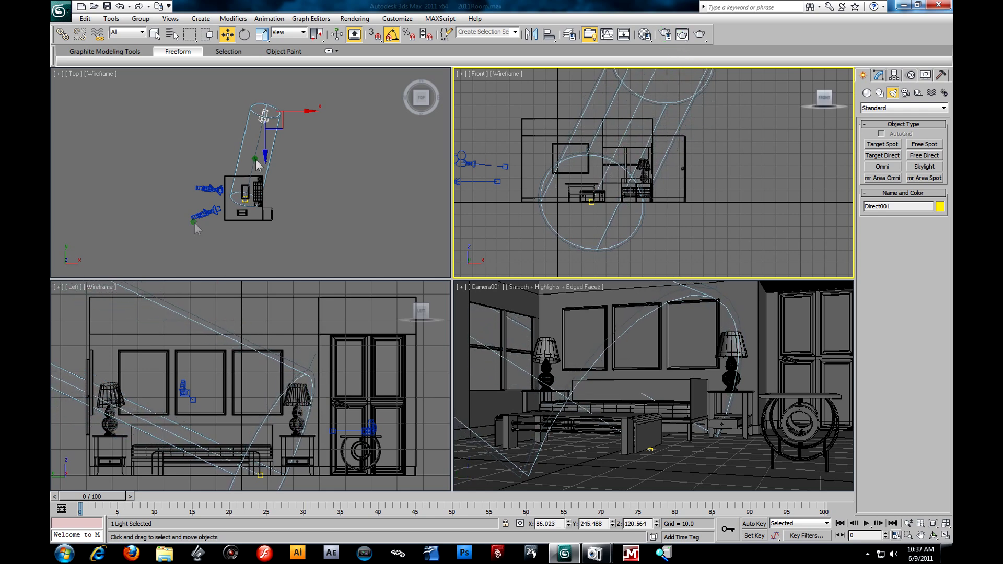
Step: Examine the light beam's path between the light and the room in the Top viewport
{"action": "scroll", "coordinate": [283, 171], "scroll_direction": "up", "scroll_amount": 3}
{"action": "scroll", "coordinate": [266, 152], "scroll_direction": "up", "scroll_amount": 2}
{"action": "middle_click_drag", "start_coordinate": [265, 151], "coordinate": [283, 201]}
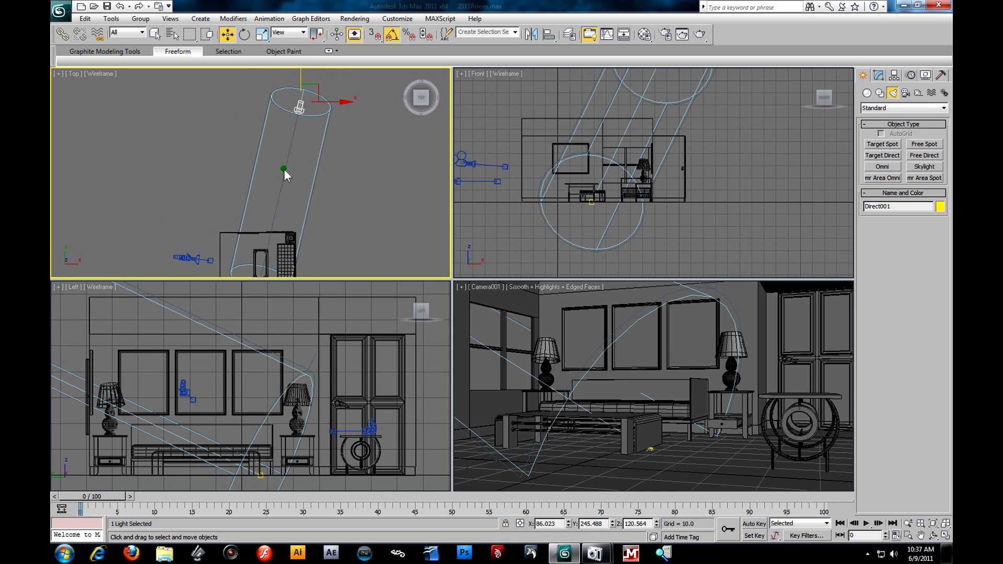
{"action": "scroll", "coordinate": [284, 168], "scroll_direction": "up", "scroll_amount": 5}
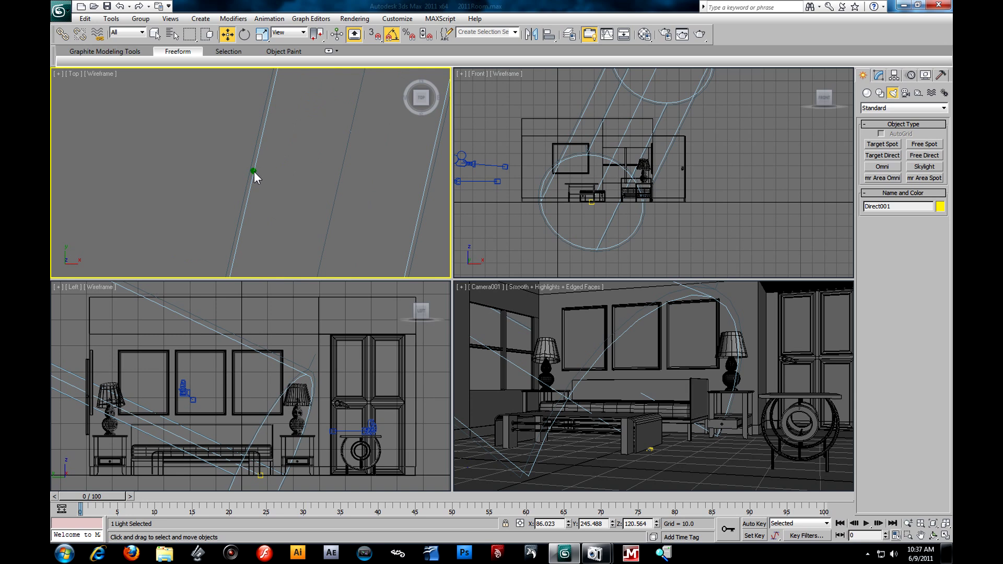
{"action": "scroll", "coordinate": [358, 168], "scroll_direction": "down", "scroll_amount": 2}
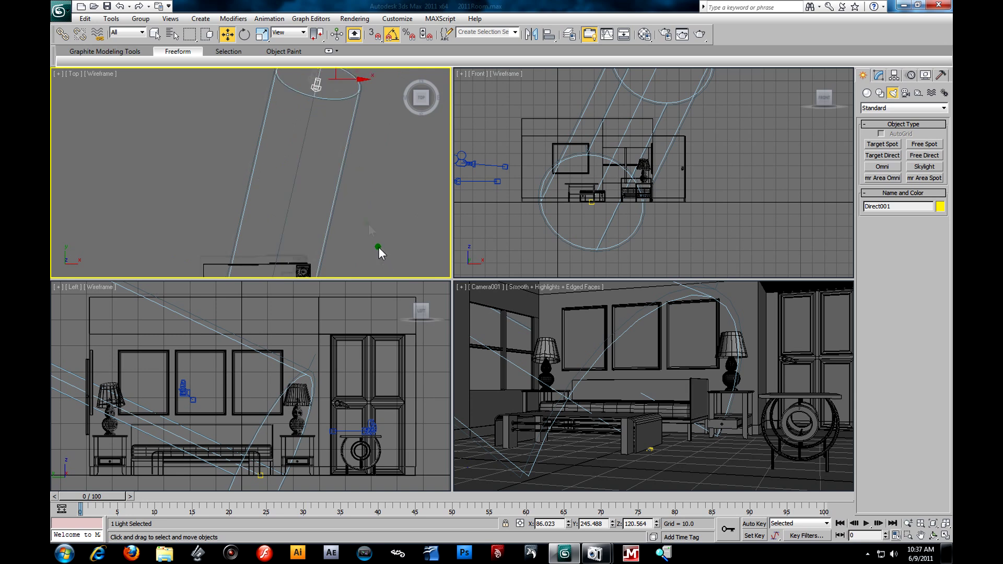
{"action": "scroll", "coordinate": [368, 214], "scroll_direction": "down", "scroll_amount": 3}
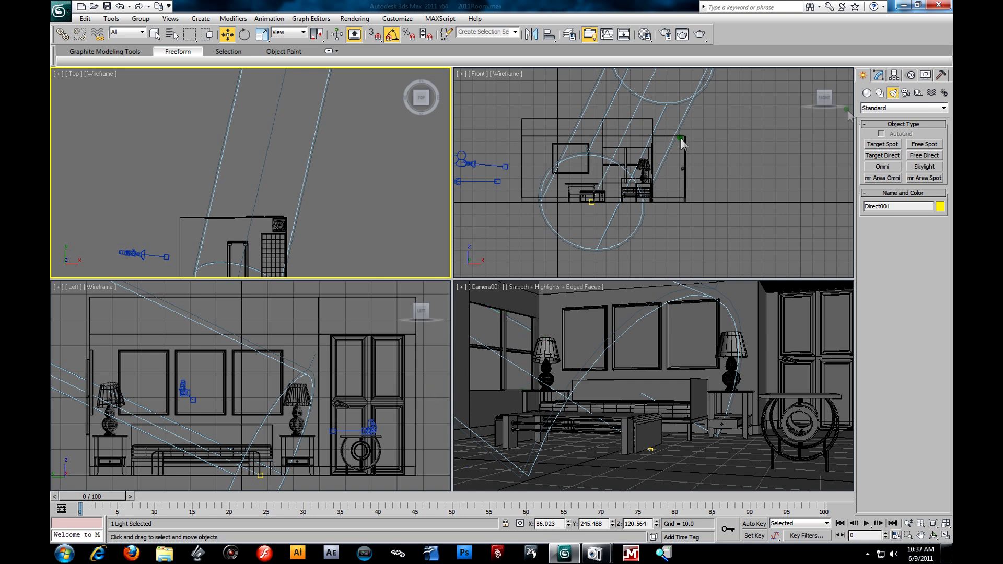
{"action": "middle_click_drag", "start_coordinate": [339, 141], "coordinate": [324, 247]}
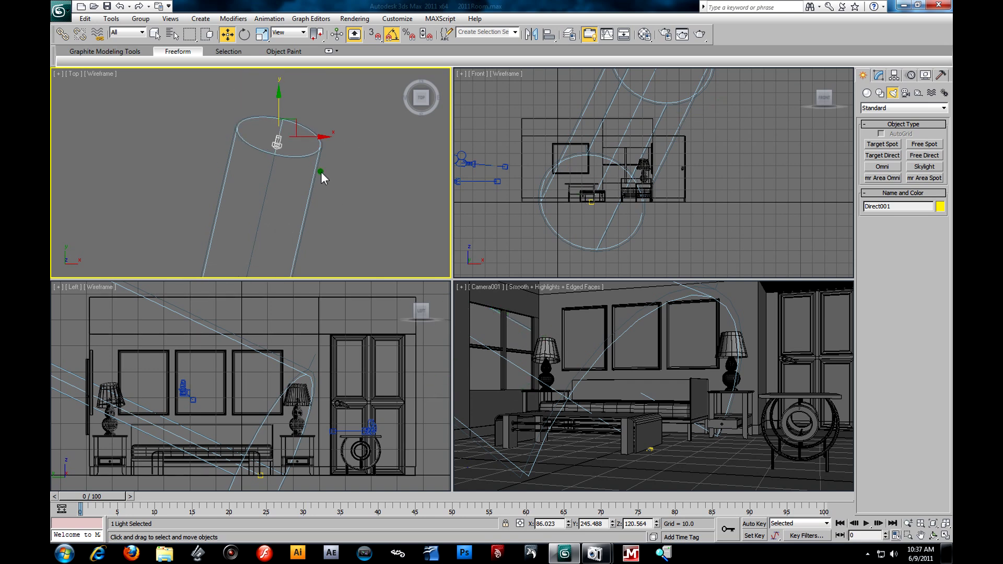
Step: Open the selected direct light's parameters for modification and change its light cone shape from circle to Rectangle
{"action": "left_click", "coordinate": [357, 125]}
{"action": "left_click", "coordinate": [277, 143]}
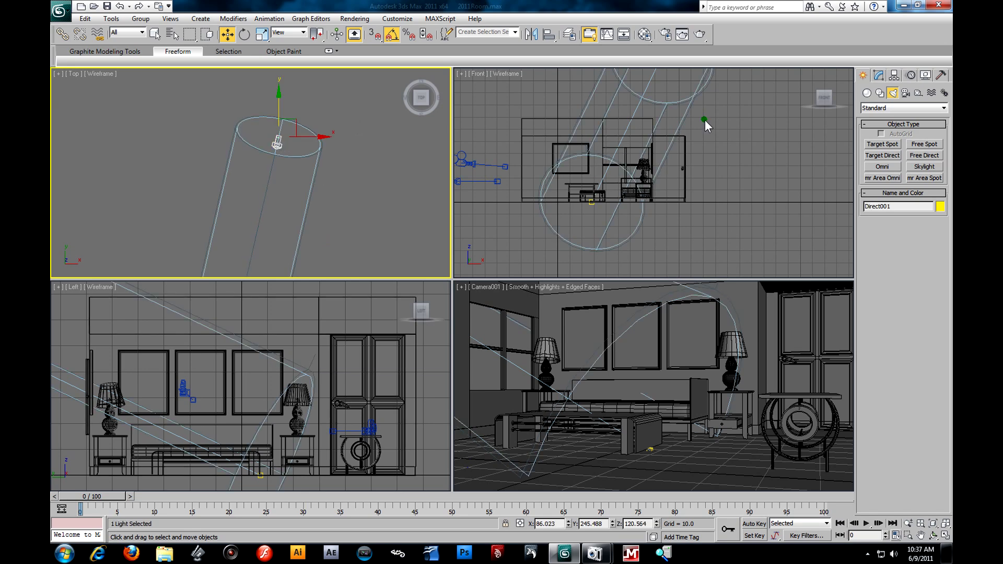
{"action": "left_click", "coordinate": [878, 76]}
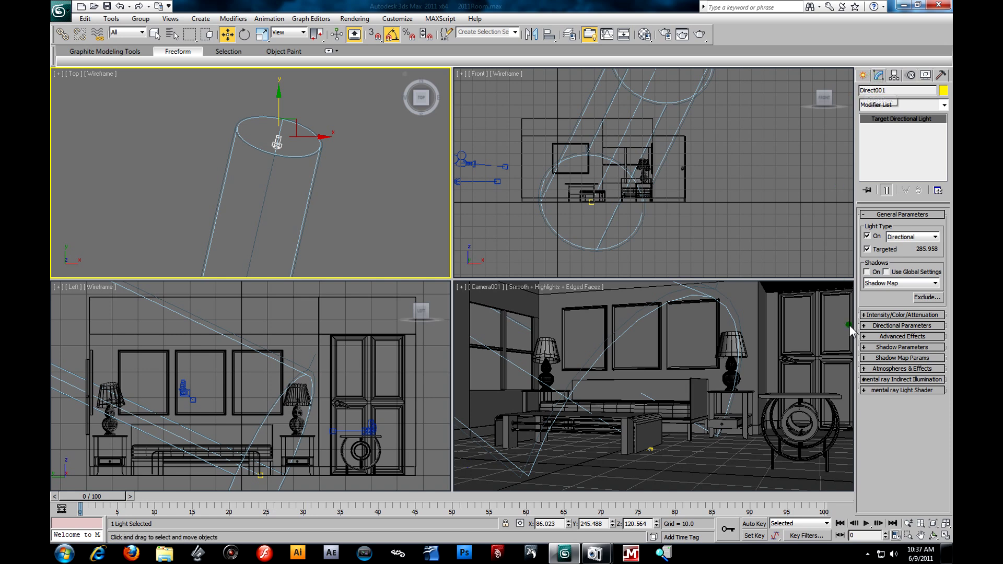
{"action": "left_click", "coordinate": [869, 347]}
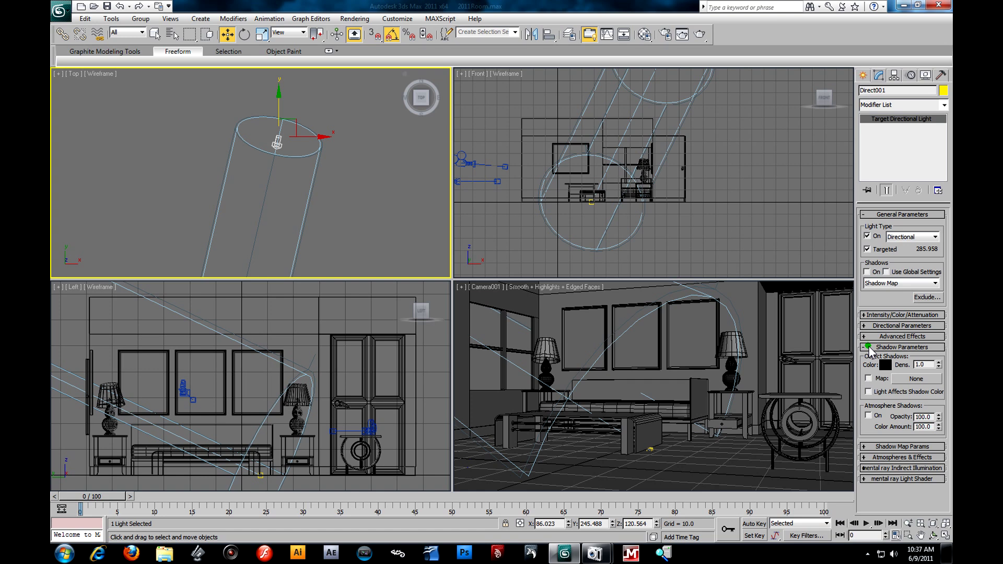
{"action": "left_click", "coordinate": [869, 347]}
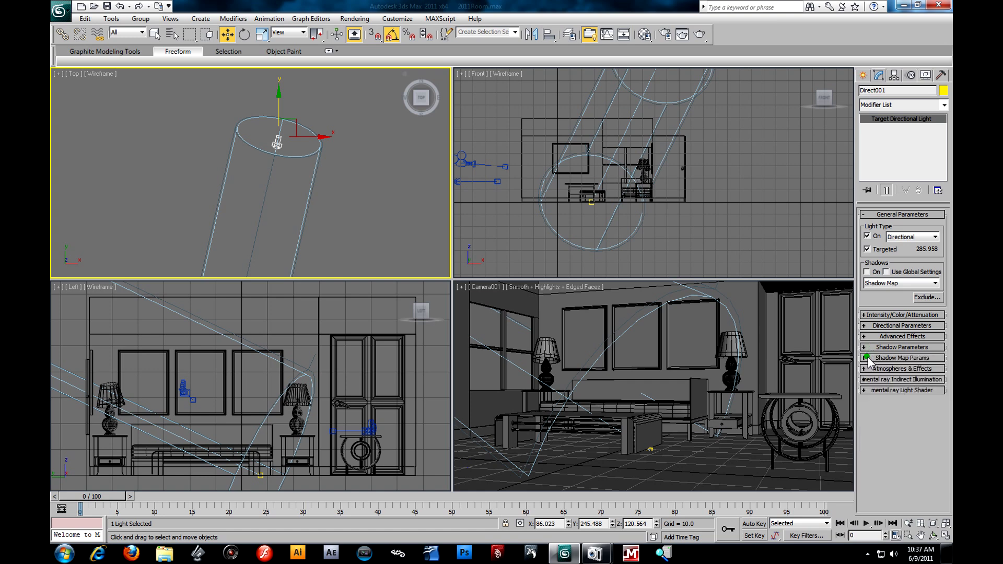
{"action": "left_click", "coordinate": [868, 326]}
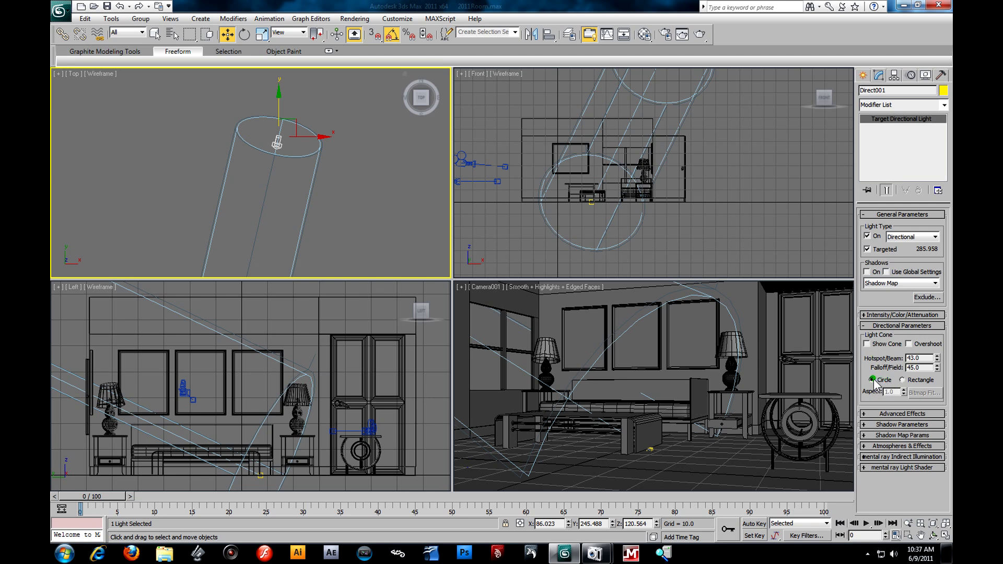
{"action": "left_click", "coordinate": [902, 380]}
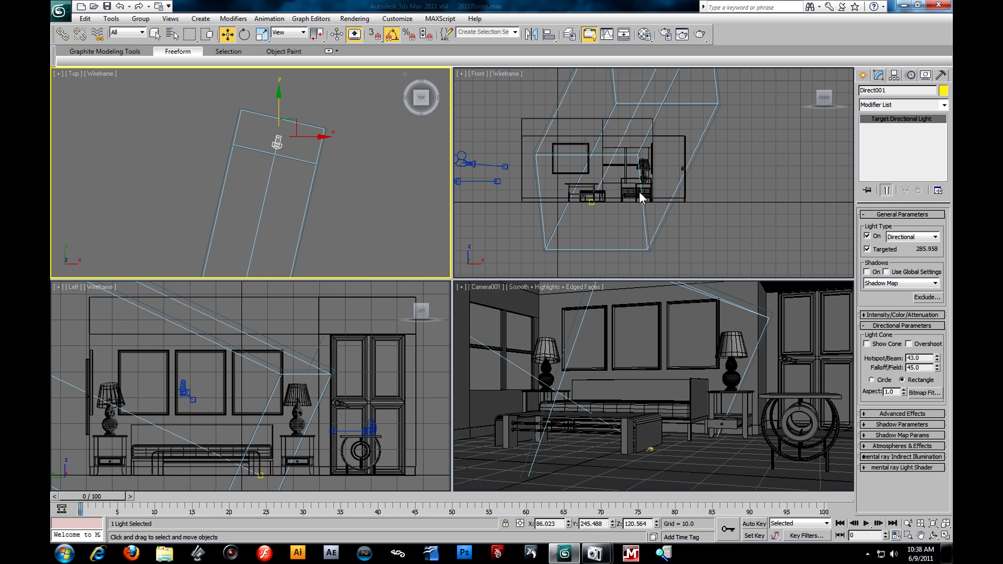
Step: Narrow the light cone to a Hotspot/Beam of 11.0 and a Falloff/Field of 13.0
{"action": "scroll", "coordinate": [638, 192], "scroll_direction": "up", "scroll_amount": 5}
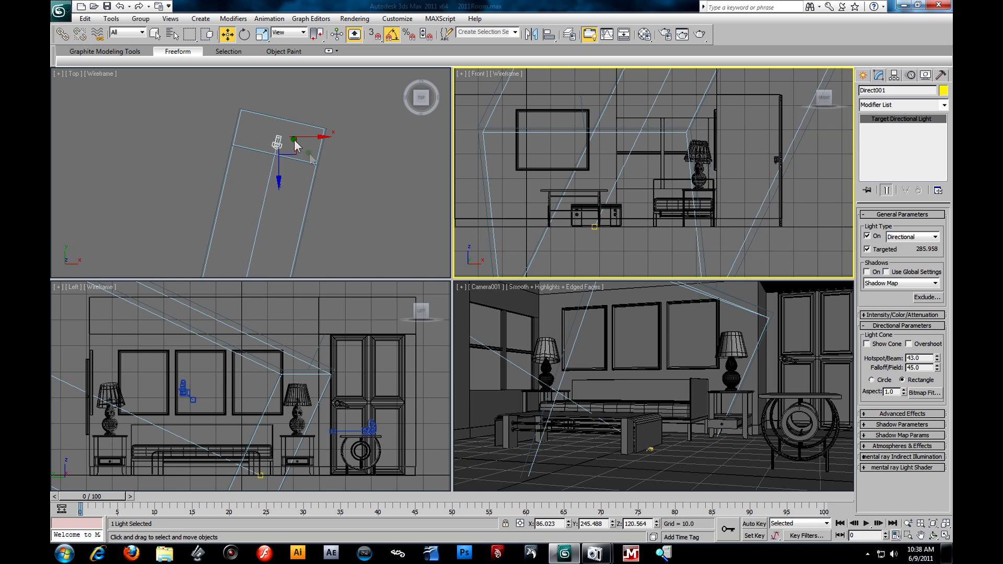
{"action": "scroll", "coordinate": [324, 118], "scroll_direction": "down", "scroll_amount": 2}
{"action": "middle_click_drag", "start_coordinate": [275, 253], "coordinate": [293, 193]}
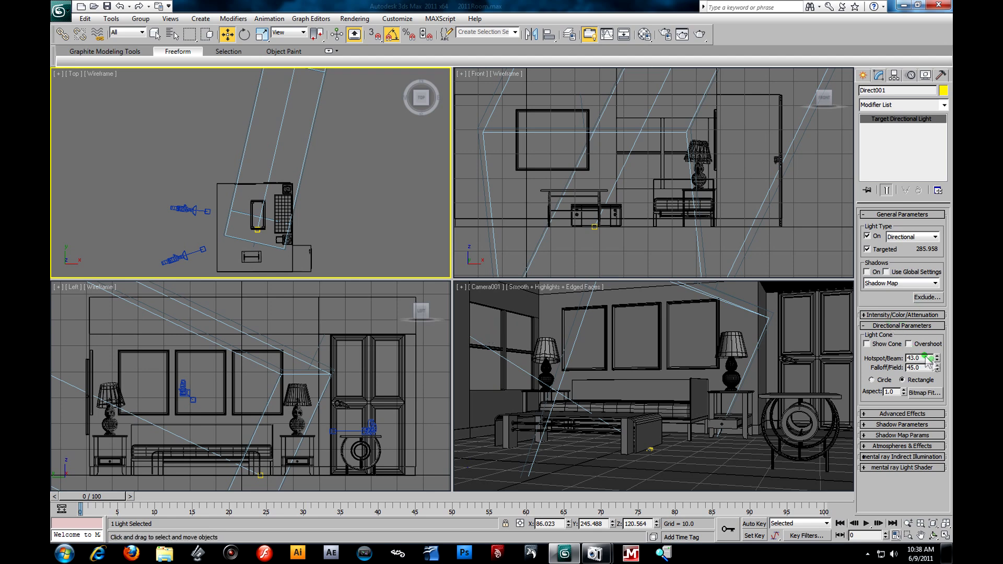
{"action": "mouse_move", "coordinate": [937, 360]}
{"action": "left_mouse_down"}
{"action": "mouse_move", "coordinate": [941, 386]}
{"action": "mouse_move", "coordinate": [936, 349]}
{"action": "mouse_move", "coordinate": [935, 386]}
{"action": "mouse_move", "coordinate": [938, 357]}
{"action": "left_mouse_up"}
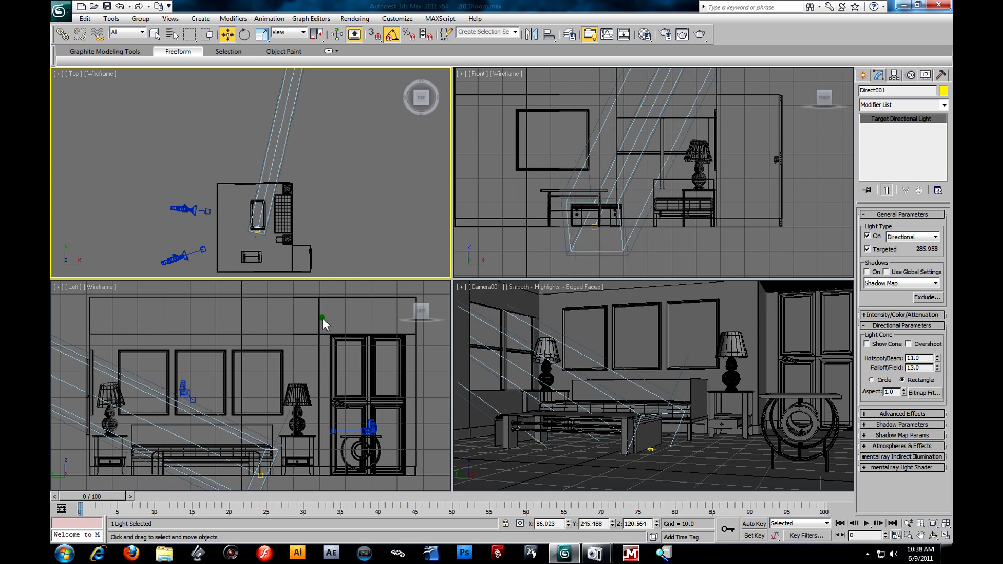
Step: Reselect the light in the Front viewport and set the Move tool's reference coordinate system to Local
{"action": "right_click", "coordinate": [634, 187]}
{"action": "scroll", "coordinate": [688, 150], "scroll_direction": "down", "scroll_amount": 3}
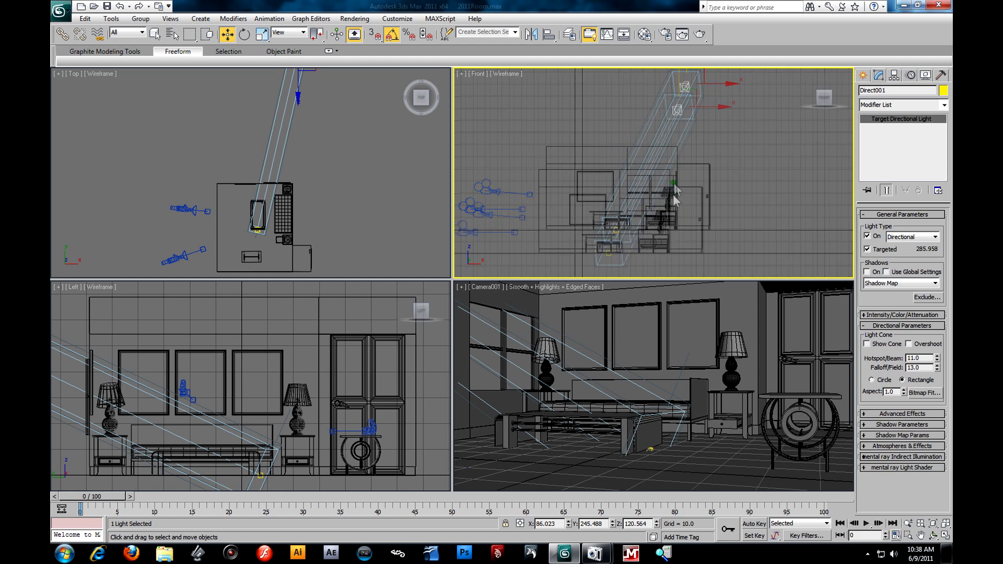
{"action": "left_click", "coordinate": [782, 189]}
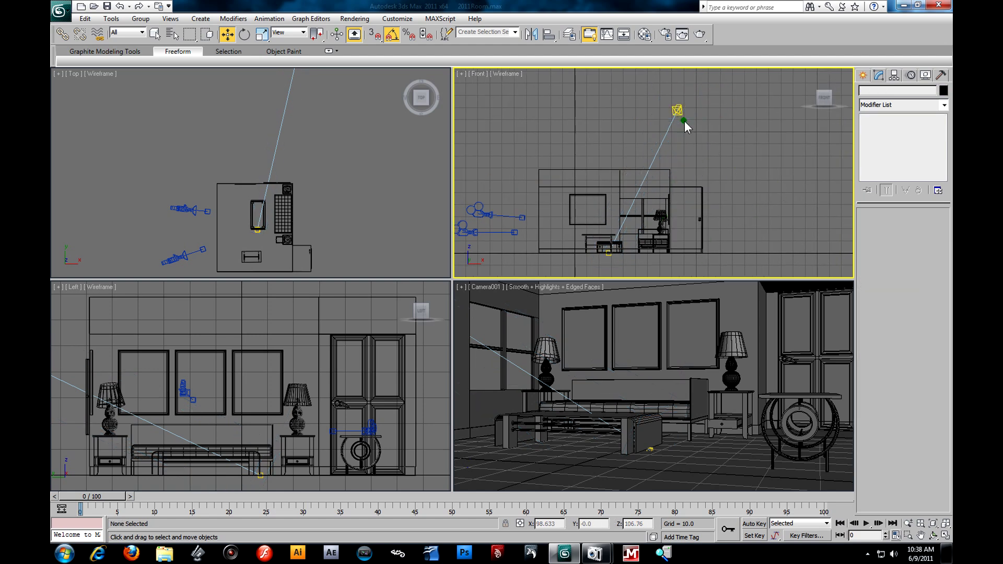
{"action": "left_click", "coordinate": [674, 120]}
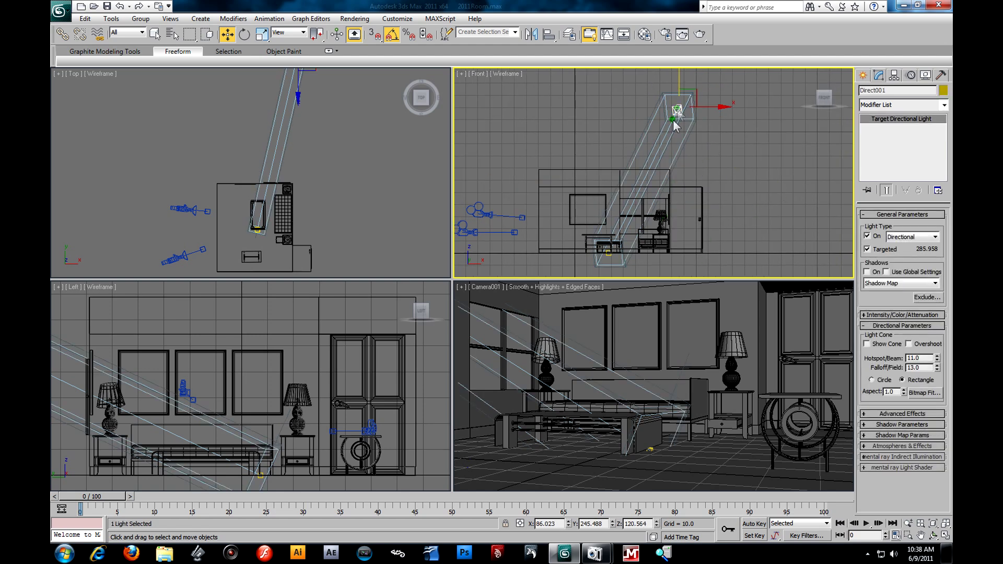
{"action": "left_click", "coordinate": [292, 32]}
{"action": "left_click", "coordinate": [284, 69]}
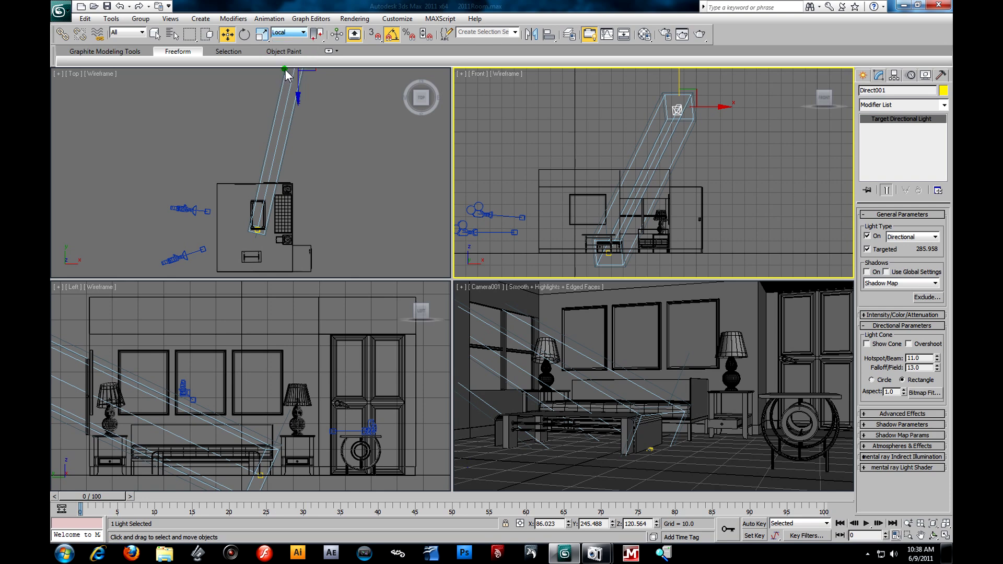
Step: Rotate the direct light by about 5 degrees in the Front viewport
{"action": "left_click", "coordinate": [246, 35]}
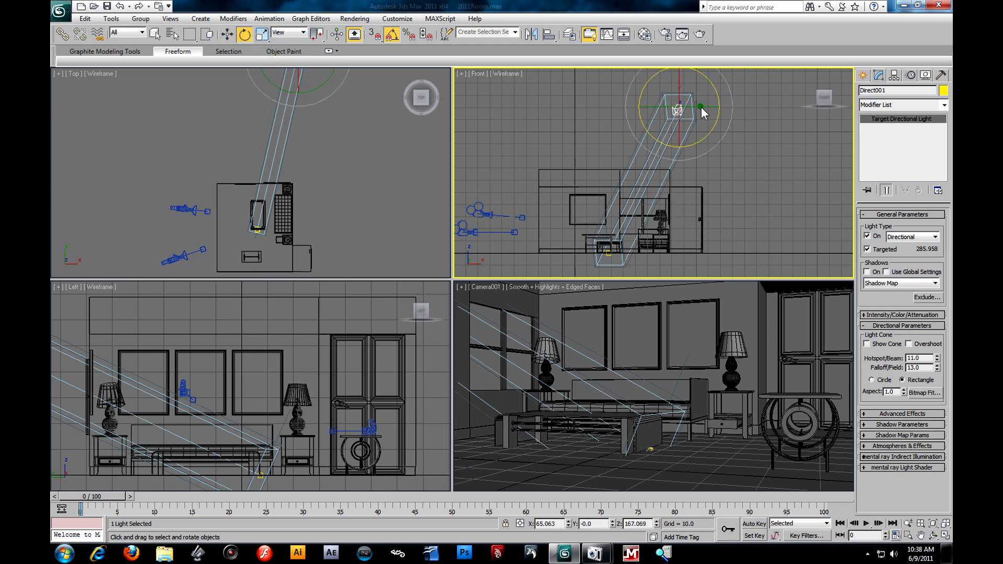
{"action": "left_click_drag", "start_coordinate": [707, 78], "coordinate": [703, 78]}
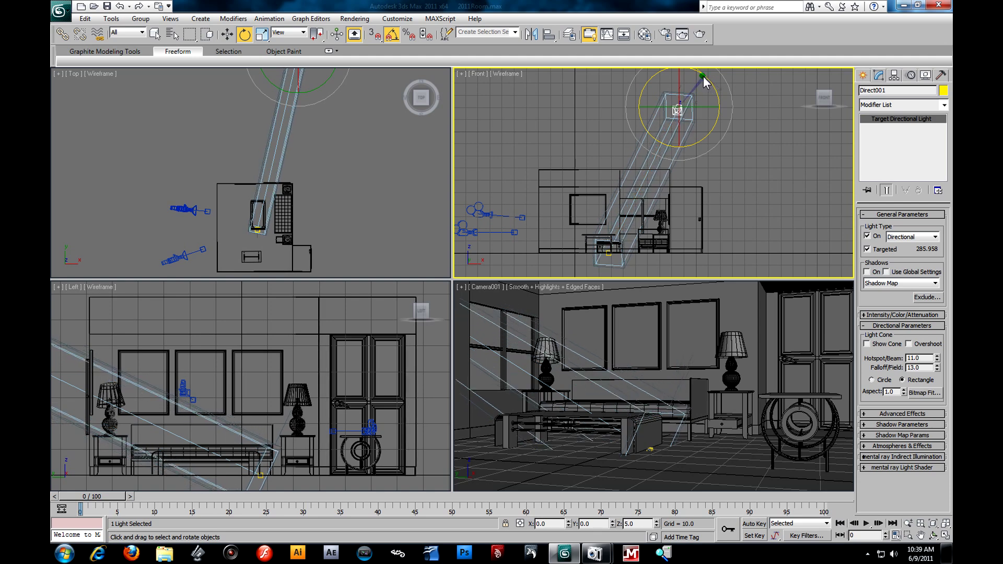
{"action": "left_click_drag", "start_coordinate": [703, 78], "coordinate": [701, 81]}
Step: Move the direct light along its local X axis in the Top viewport, shifting it farther toward the bed side of the room
{"action": "left_click", "coordinate": [225, 37]}
{"action": "middle_click_drag", "start_coordinate": [254, 158], "coordinate": [241, 229]}
{"action": "left_click_drag", "start_coordinate": [251, 117], "coordinate": [269, 121]}
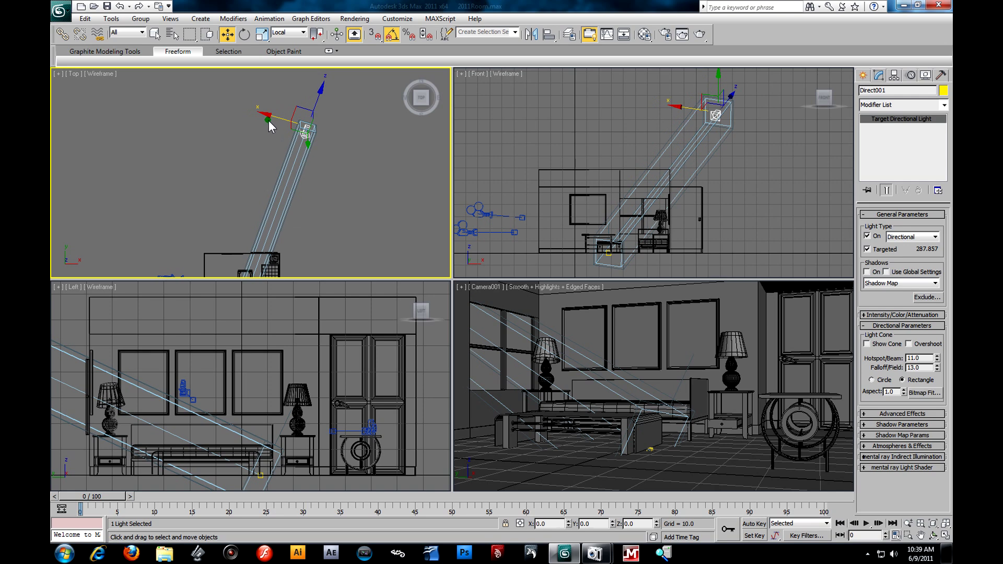
Step: Rotate the direct light slightly in the Front viewport using Local coordinates, and lower it a little along its local Y axis
{"action": "left_click", "coordinate": [244, 34]}
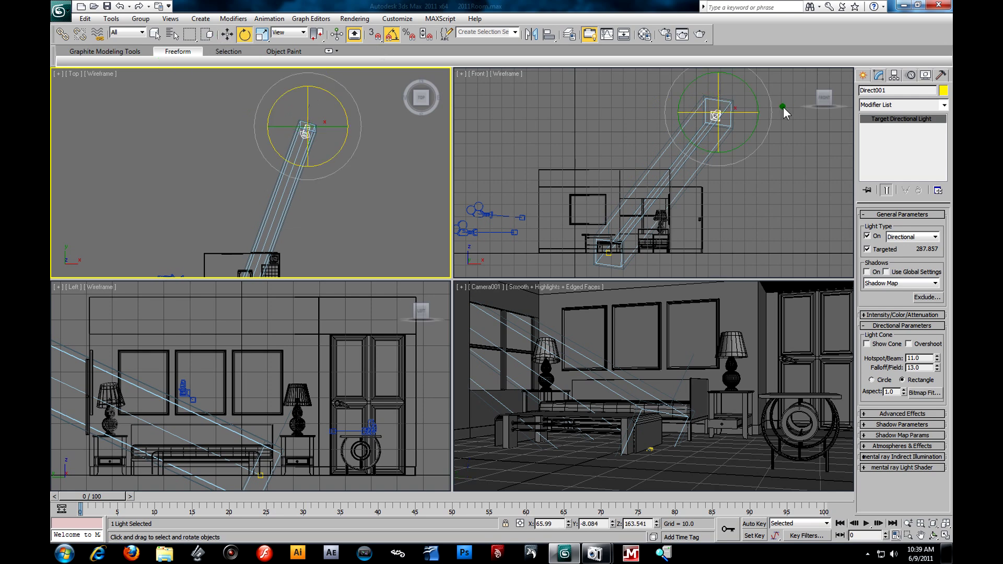
{"action": "left_click", "coordinate": [754, 104]}
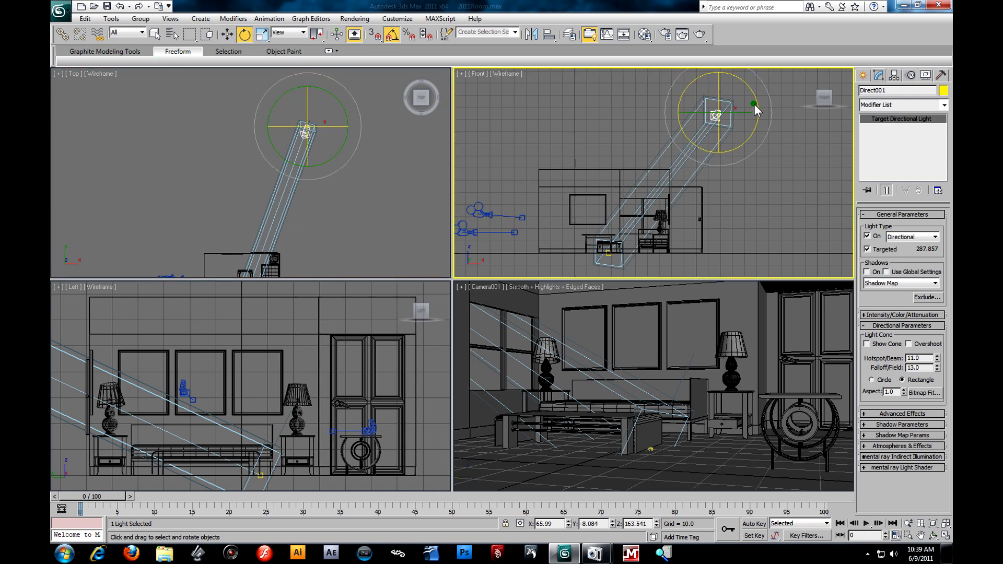
{"action": "left_click", "coordinate": [306, 33]}
{"action": "left_click", "coordinate": [285, 71]}
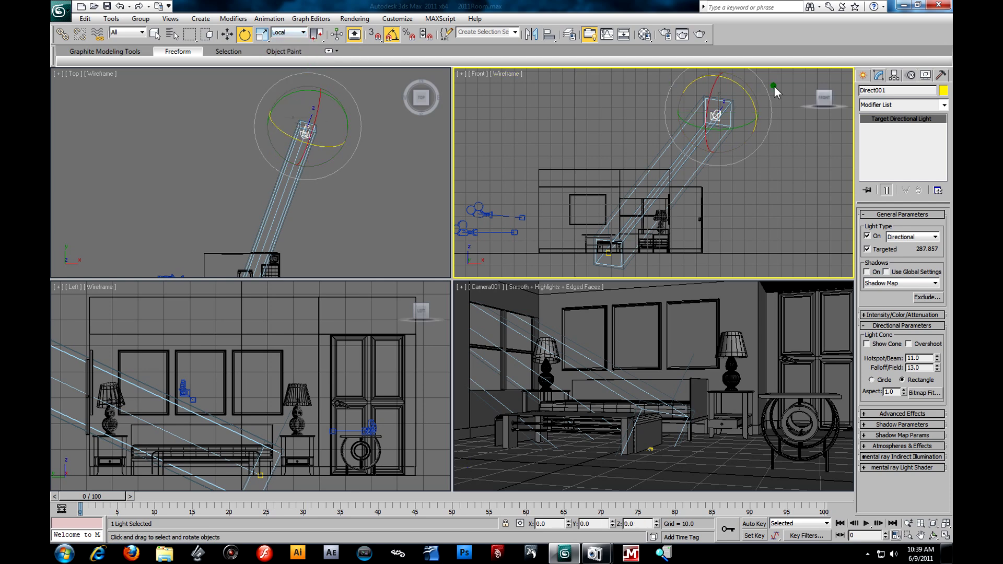
{"action": "left_click_drag", "start_coordinate": [751, 99], "coordinate": [751, 107]}
{"action": "left_click", "coordinate": [228, 35]}
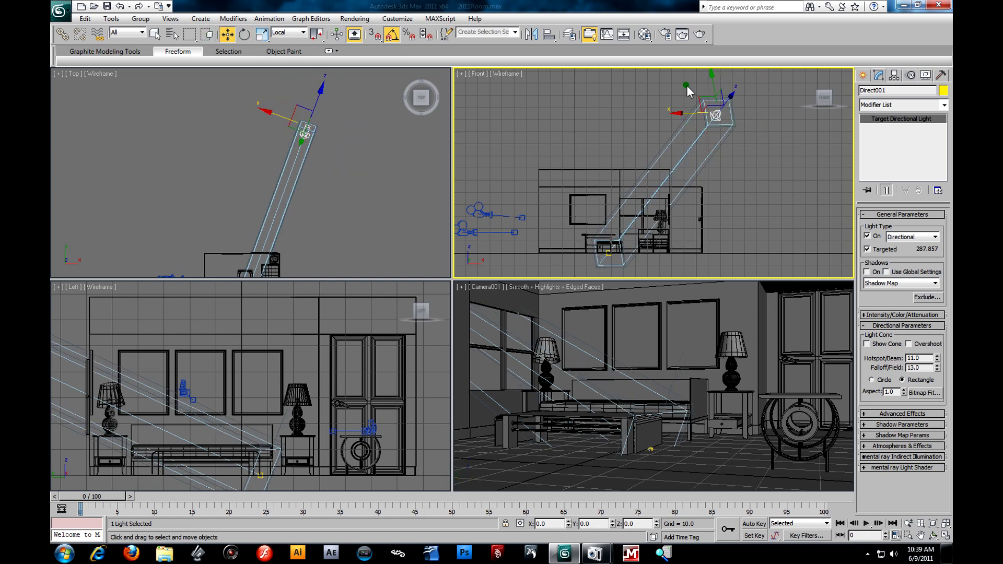
{"action": "left_click_drag", "start_coordinate": [715, 77], "coordinate": [717, 84]}
Step: Examine the direct light's beam and its path into the room in the Top and Left viewports
{"action": "right_click", "coordinate": [315, 105]}
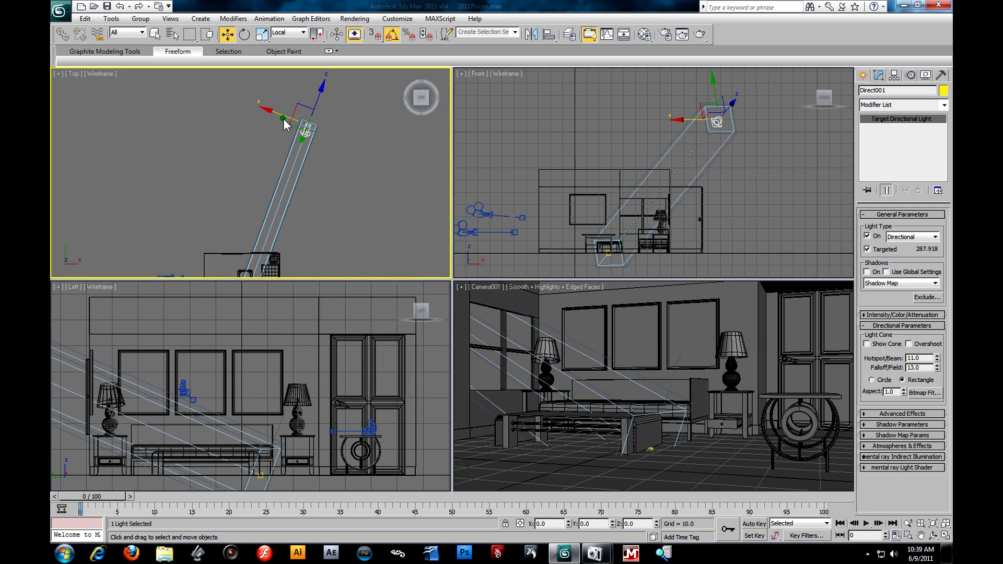
{"action": "middle_click_drag", "start_coordinate": [373, 166], "coordinate": [365, 129]}
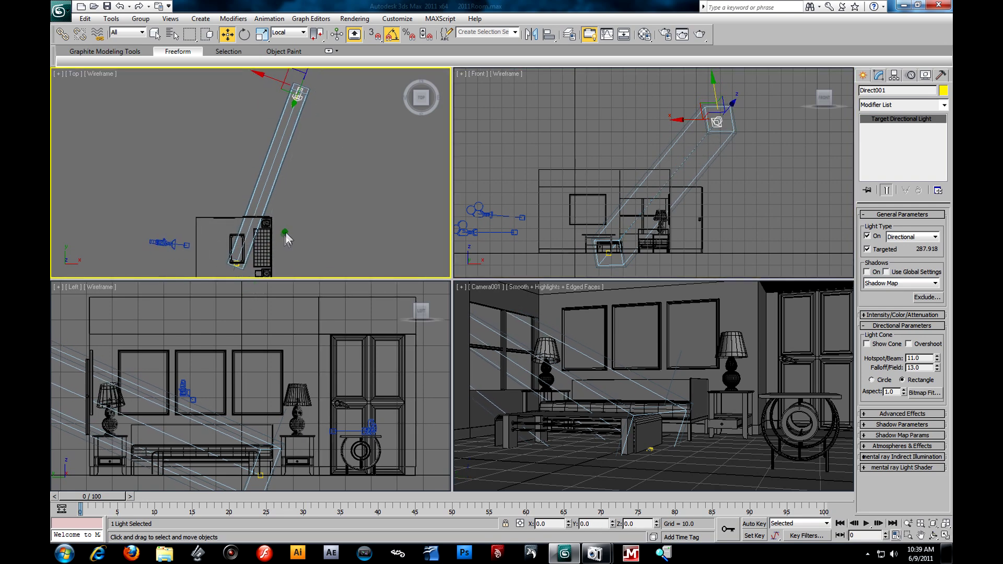
{"action": "right_click", "coordinate": [600, 307]}
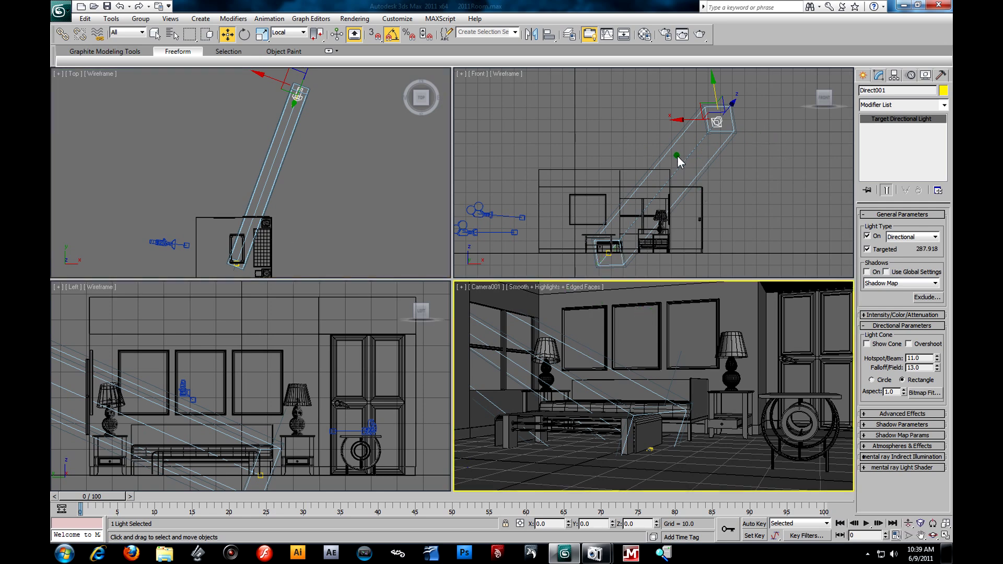
{"action": "right_click", "coordinate": [240, 361]}
{"action": "scroll", "coordinate": [241, 360], "scroll_direction": "down", "scroll_amount": 5}
{"action": "middle_click_drag", "start_coordinate": [204, 308], "coordinate": [213, 345]}
{"action": "scroll", "coordinate": [252, 362], "scroll_direction": "down", "scroll_amount": 2}
{"action": "scroll", "coordinate": [212, 346], "scroll_direction": "down", "scroll_amount": 2}
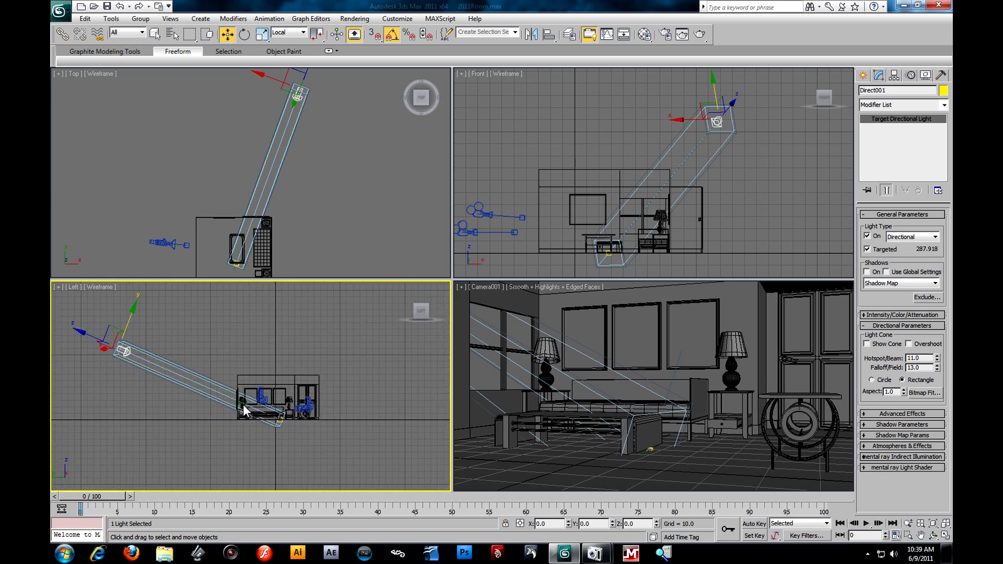
Step: Render the Camera001 view and place the rendered frame beside the camera viewport and the light's settings
{"action": "right_click", "coordinate": [675, 307]}
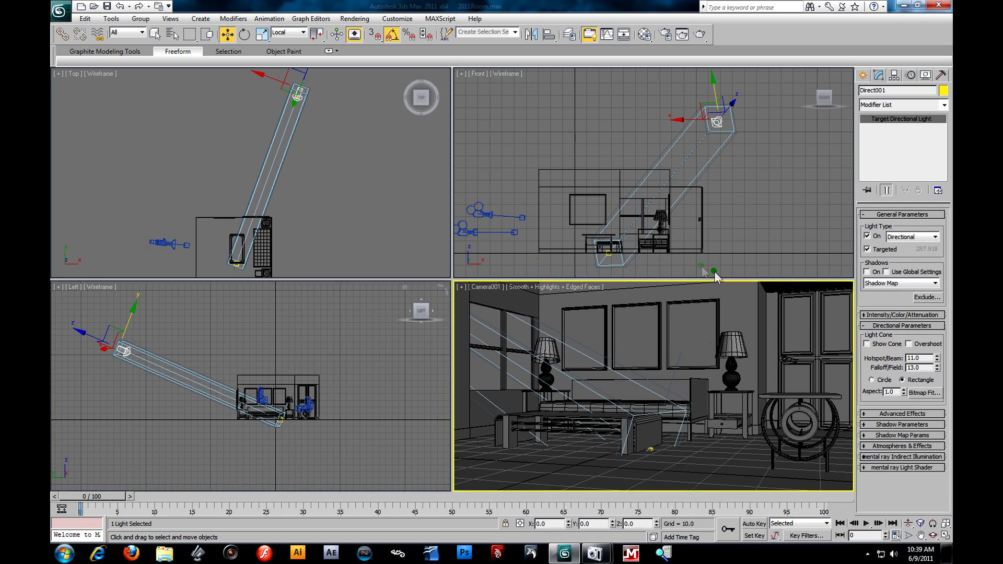
{"action": "left_click", "coordinate": [696, 37]}
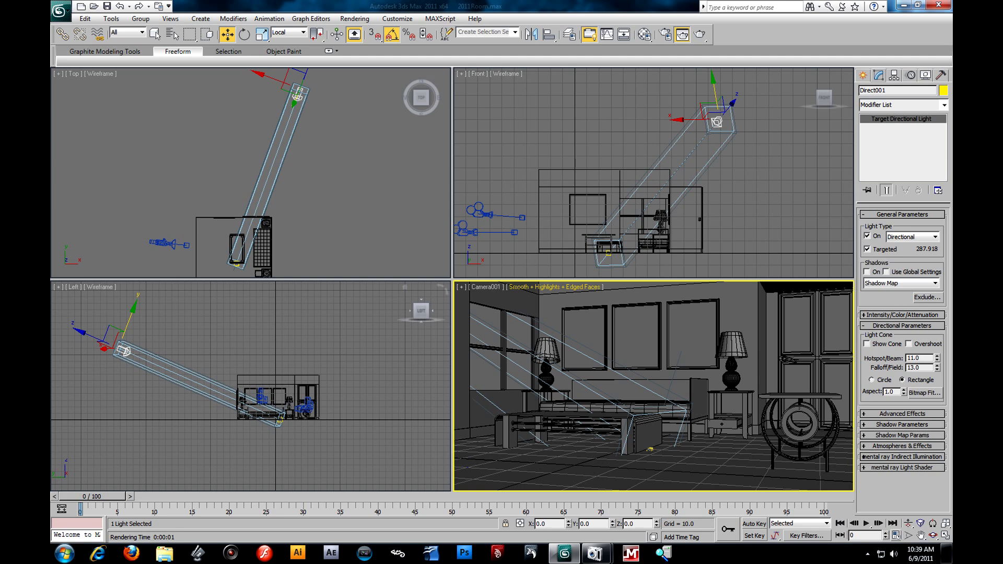
{"action": "left_click_drag", "start_coordinate": [716, 100], "coordinate": [500, 100]}
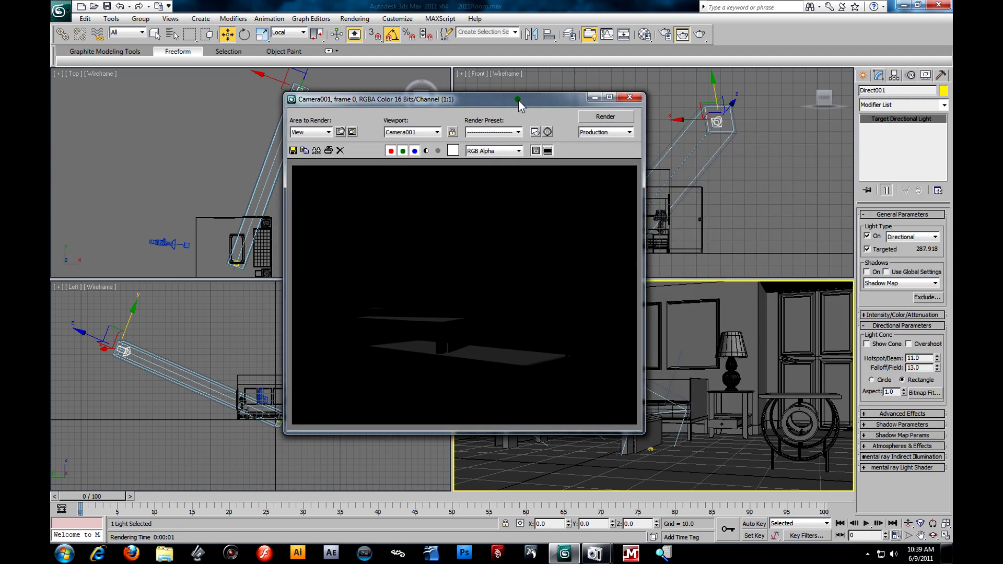
{"action": "left_click", "coordinate": [629, 97]}
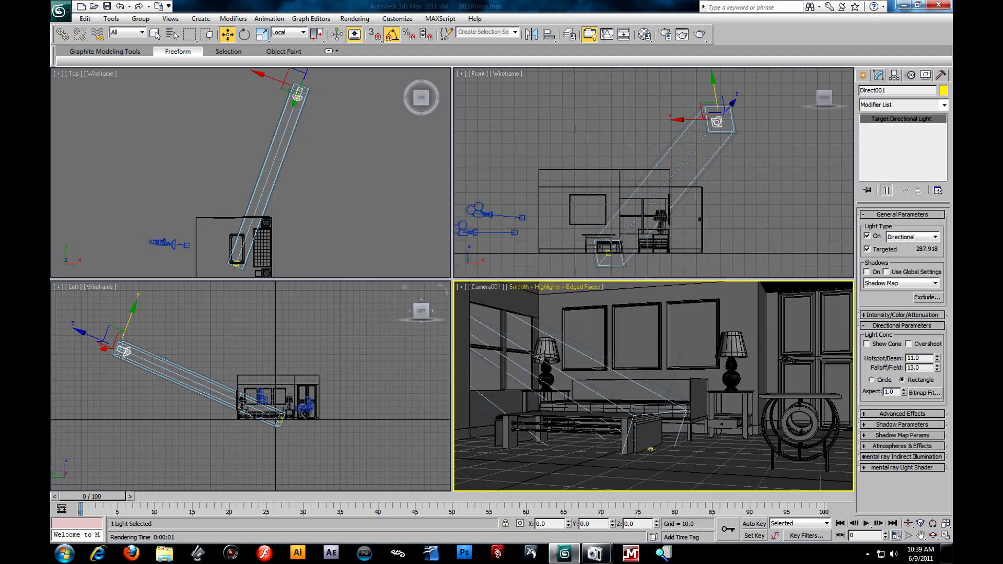
{"action": "left_click", "coordinate": [699, 35]}
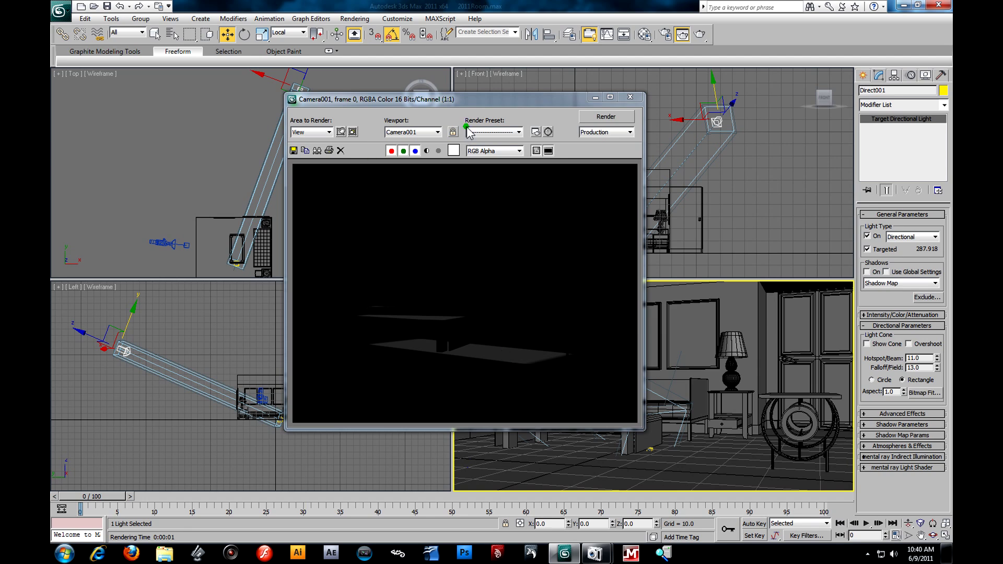
{"action": "left_click_drag", "start_coordinate": [499, 102], "coordinate": [323, 85]}
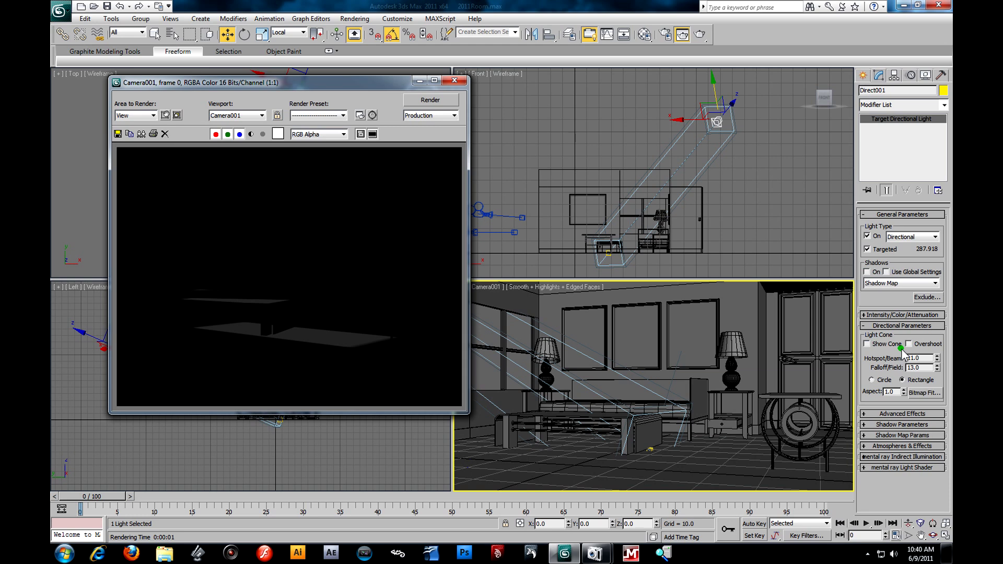
Step: Set the direct light's intensity Multiplier to 1.5 and render the Camera001 view again
{"action": "left_click", "coordinate": [867, 315]}
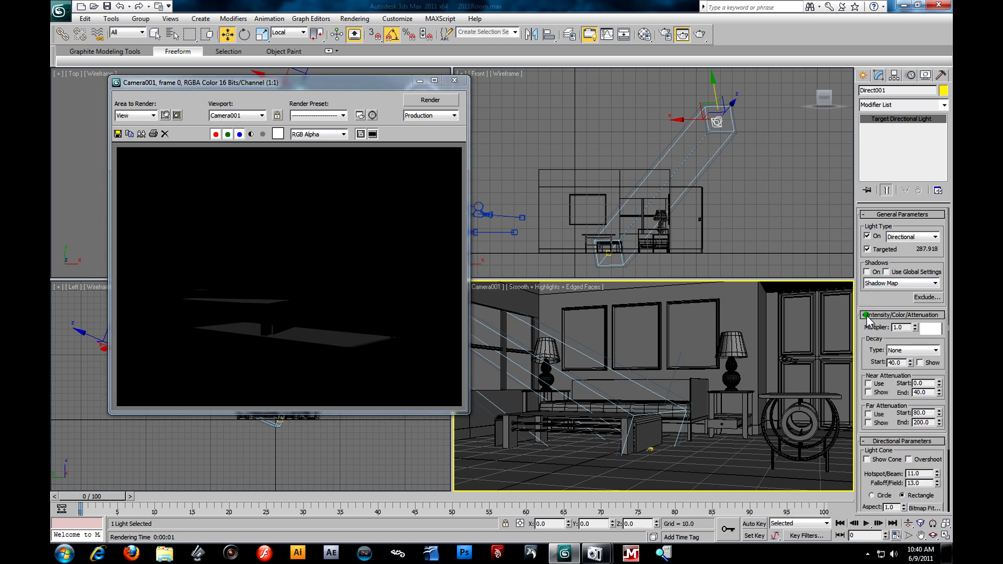
{"action": "left_click", "coordinate": [897, 326]}
{"action": "left_click", "coordinate": [696, 36]}
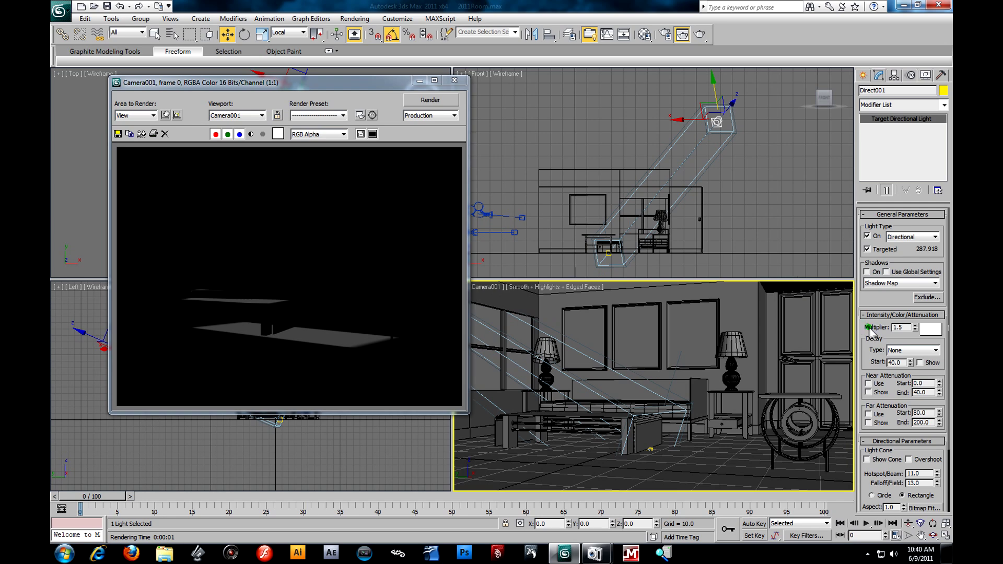
Step: Change the direct light's color to a pale cyan of about red 191, green 254, blue 239
{"action": "left_click", "coordinate": [930, 329]}
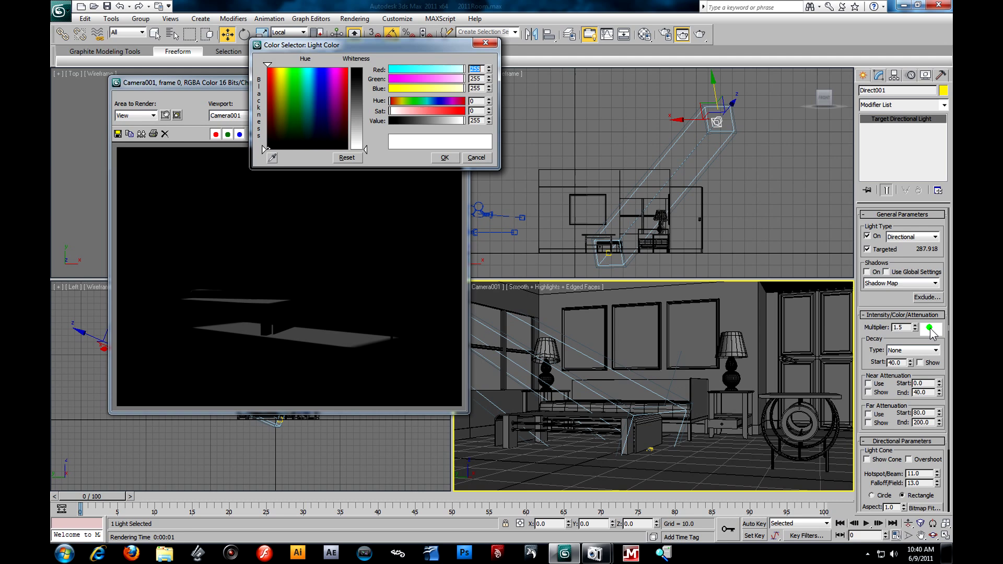
{"action": "left_click_drag", "start_coordinate": [390, 42], "coordinate": [615, 254]}
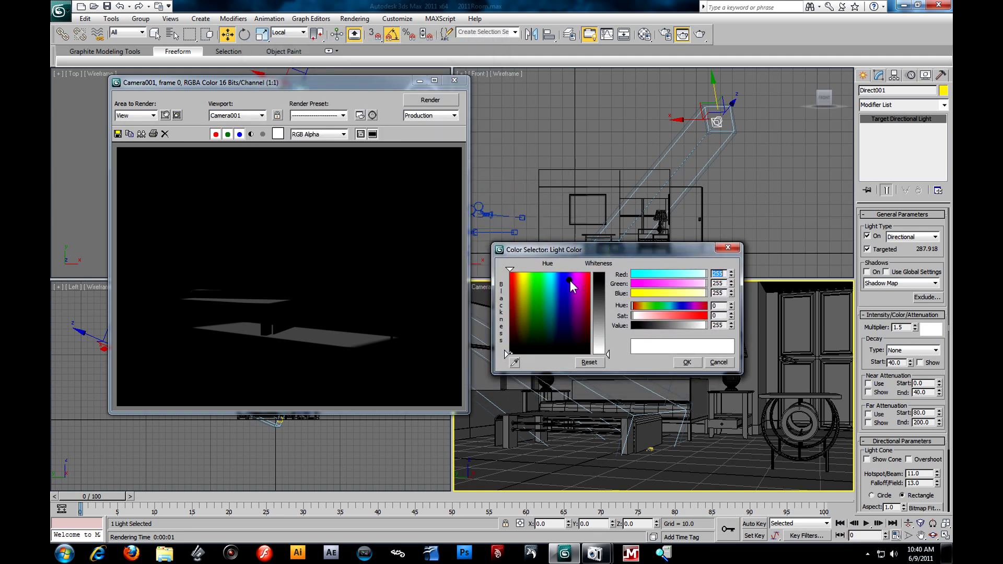
{"action": "left_click_drag", "start_coordinate": [537, 317], "coordinate": [548, 274]}
{"action": "left_click_drag", "start_coordinate": [606, 356], "coordinate": [607, 333]}
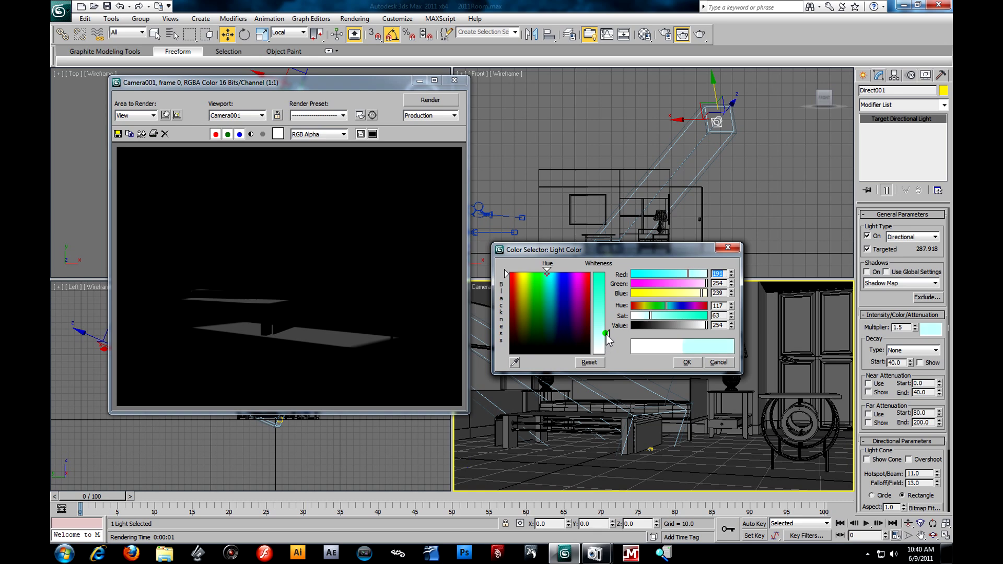
{"action": "left_click", "coordinate": [685, 362]}
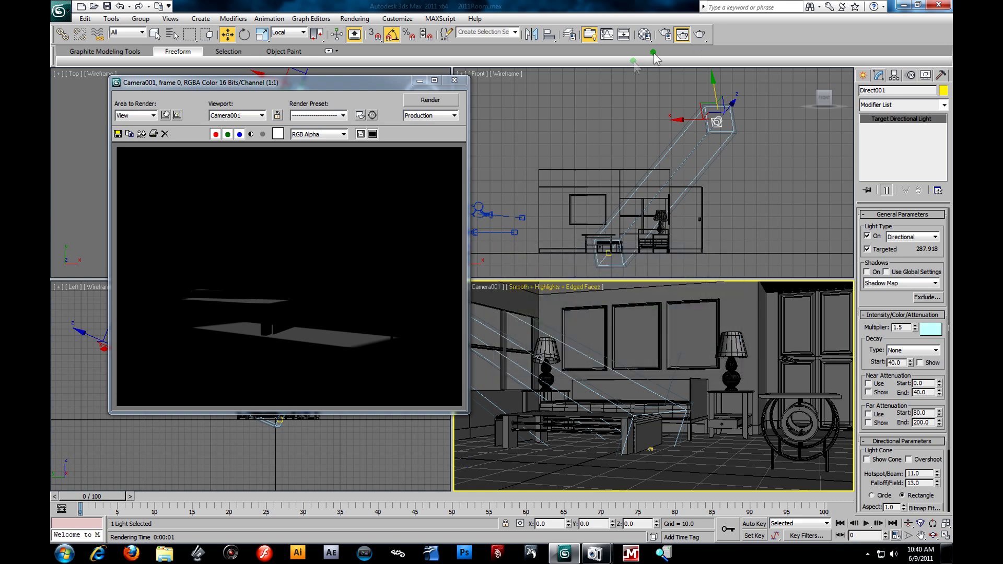
Step: Render the Camera001 view to check the tinted light, and turn on shadows for the direct light
{"action": "left_click", "coordinate": [698, 35]}
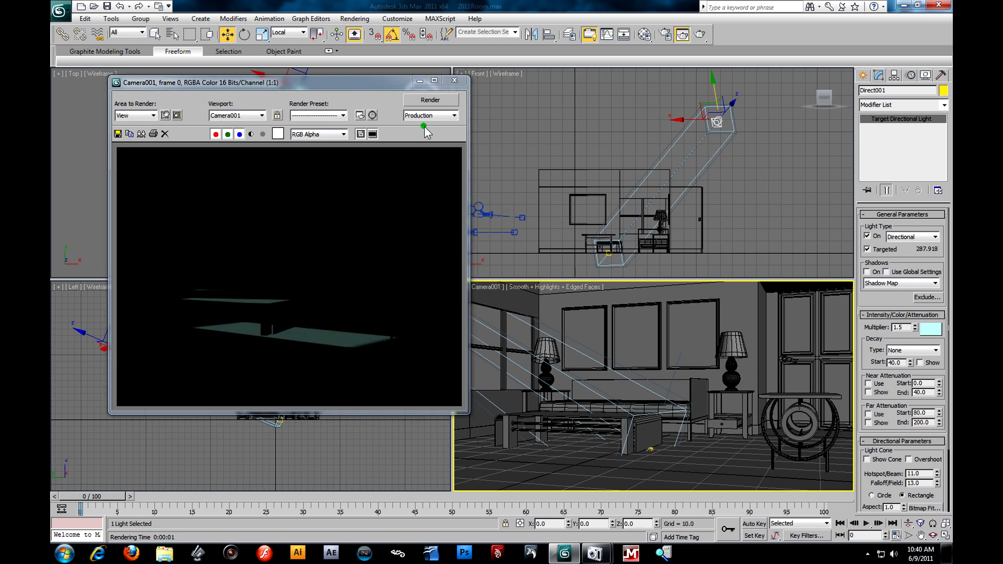
{"action": "left_click", "coordinate": [454, 80]}
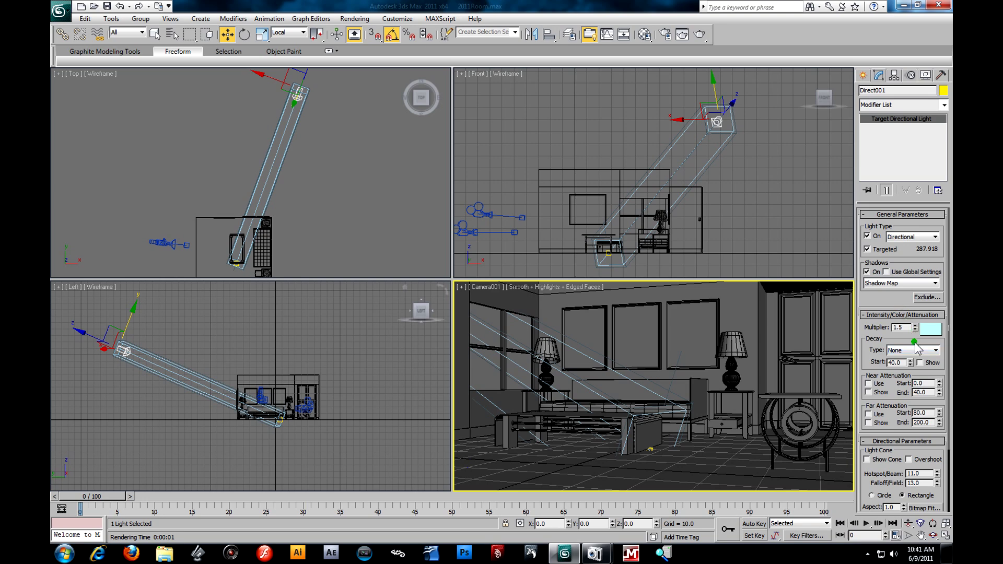
Step: Try the Use and Show options of Near and Far Attenuation, switching each on and back off
{"action": "left_click_drag", "start_coordinate": [863, 349], "coordinate": [867, 287]}
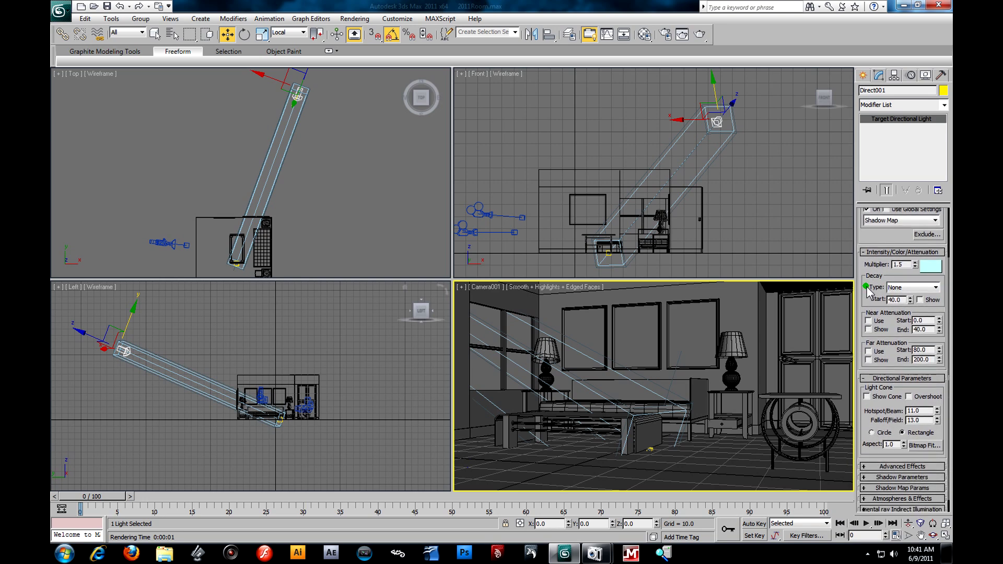
{"action": "left_click", "coordinate": [869, 322]}
{"action": "left_click", "coordinate": [869, 329]}
{"action": "left_click", "coordinate": [868, 351]}
{"action": "left_click", "coordinate": [868, 360]}
{"action": "left_click", "coordinate": [868, 360]}
{"action": "left_click", "coordinate": [869, 351]}
{"action": "left_click", "coordinate": [868, 330]}
{"action": "left_click", "coordinate": [868, 321]}
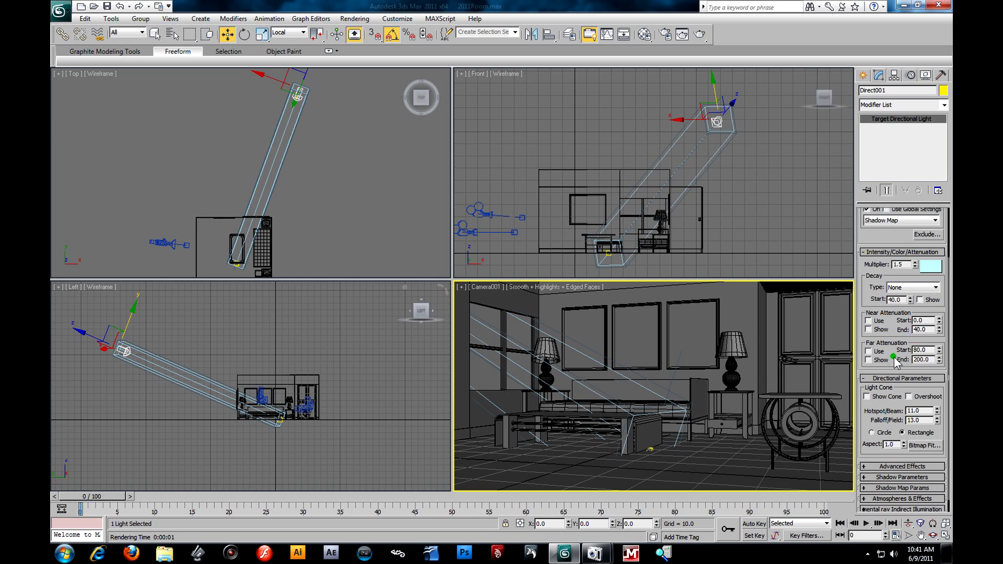
Step: Set the direct light's object shadow density to 0.7
{"action": "scroll", "coordinate": [896, 353], "scroll_direction": "down", "scroll_amount": 1}
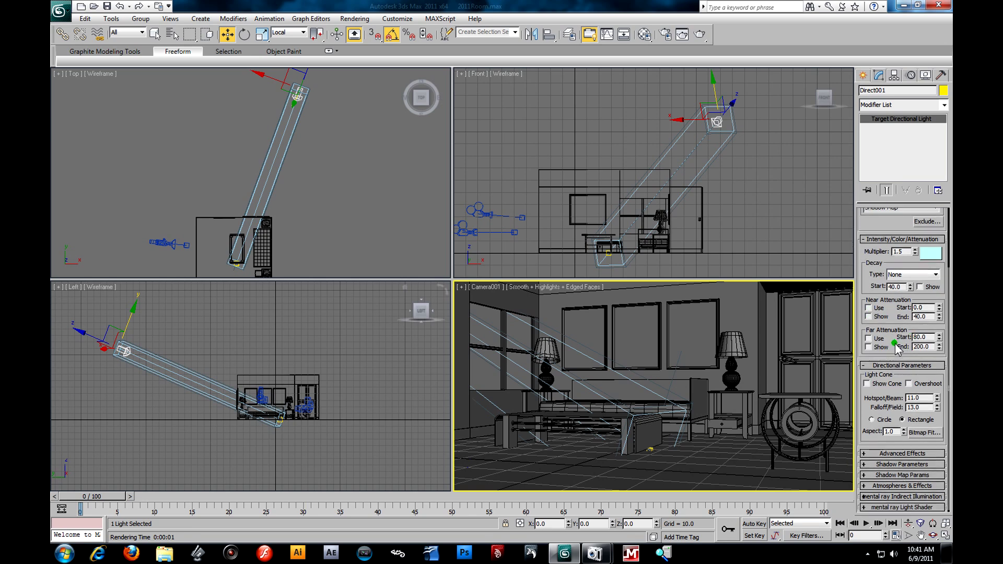
{"action": "left_click", "coordinate": [870, 463]}
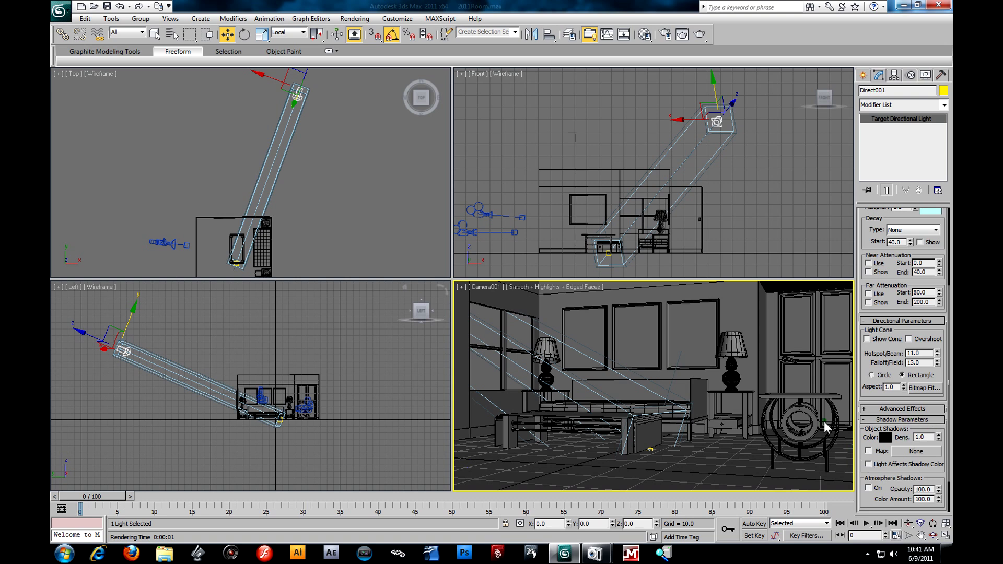
{"action": "left_click", "coordinate": [927, 436]}
{"action": "key", "text": "BackSpace"}
{"action": "type", "text": "0.7"}
{"action": "key", "text": "Return"}
Step: Look over the shadow map's bias and size settings, and render the Camera001 view to check the shadows
{"action": "scroll", "coordinate": [865, 460], "scroll_direction": "down", "scroll_amount": 3}
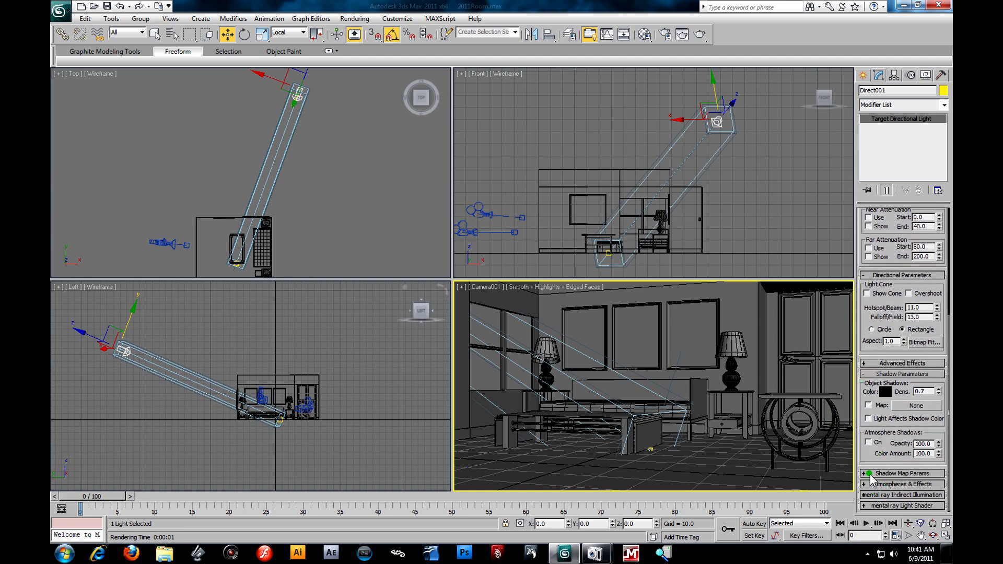
{"action": "left_click", "coordinate": [870, 473]}
{"action": "double_click", "coordinate": [883, 470]}
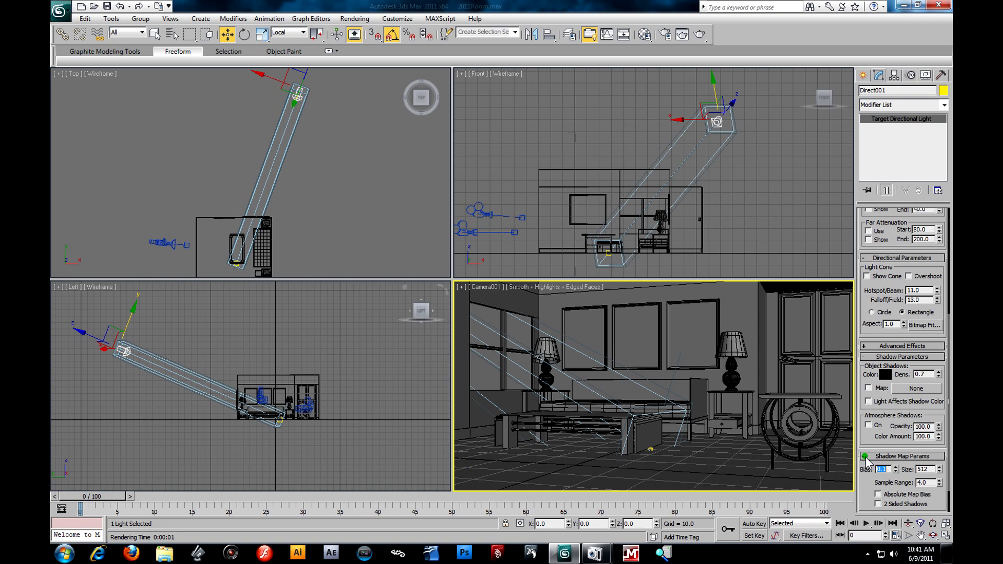
{"action": "left_click", "coordinate": [932, 469]}
{"action": "mouse_move", "coordinate": [933, 471]}
{"action": "left_mouse_down"}
{"action": "mouse_move", "coordinate": [906, 471]}
{"action": "mouse_move", "coordinate": [932, 470]}
{"action": "left_mouse_up"}
{"action": "left_click", "coordinate": [699, 34]}
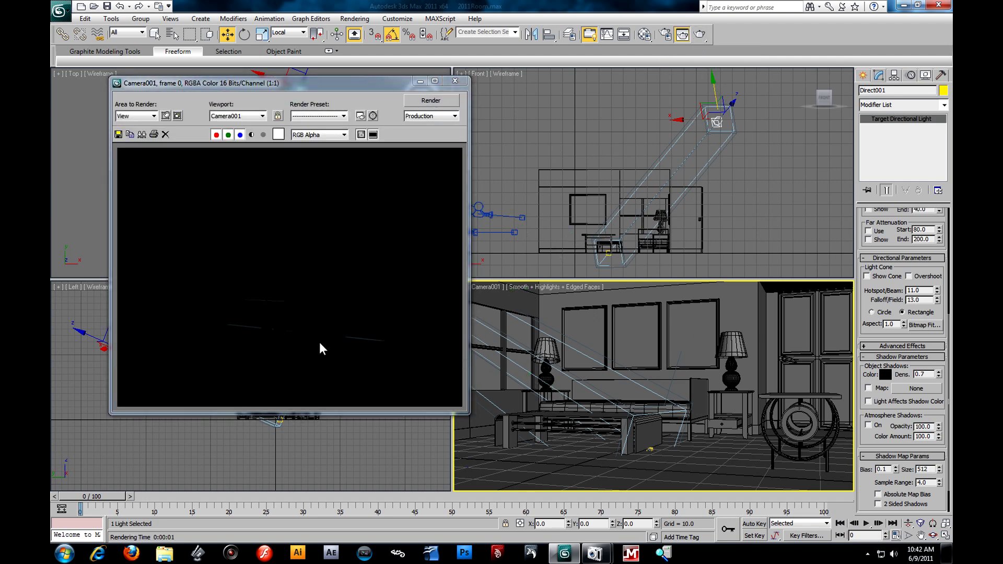
{"action": "left_click_drag", "start_coordinate": [334, 83], "coordinate": [421, 78]}
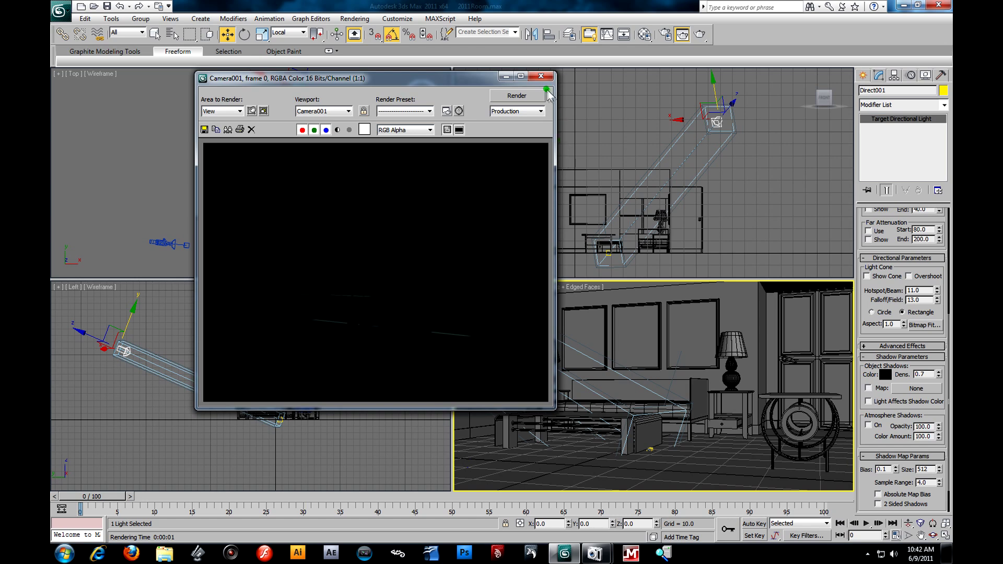
{"action": "left_click", "coordinate": [541, 76]}
Step: Set the shadow map Size to 2048 and render the Camera001 view to check the shadows
{"action": "left_click_drag", "start_coordinate": [934, 471], "coordinate": [870, 467]}
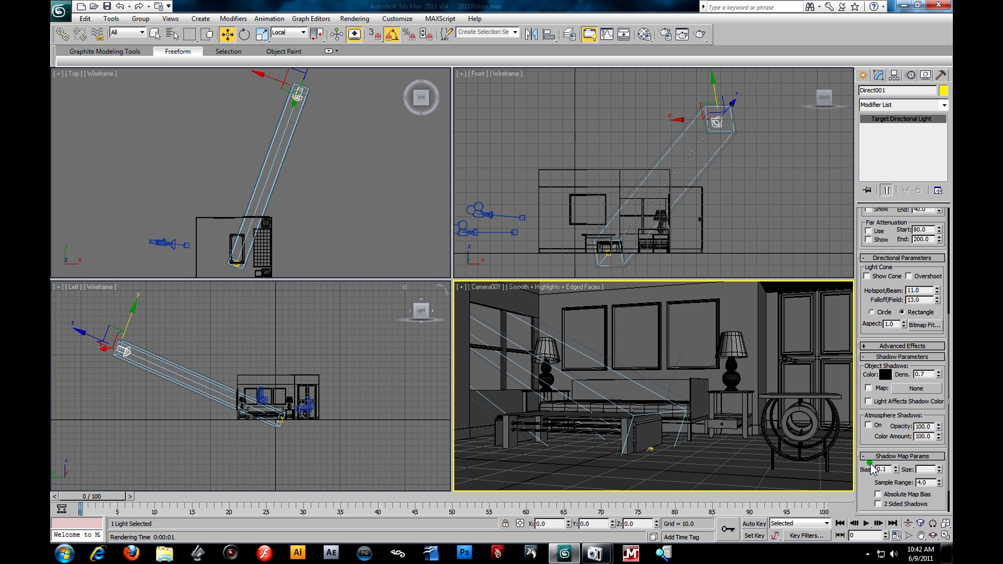
{"action": "type", "text": "2048"}
{"action": "key", "text": "Return"}
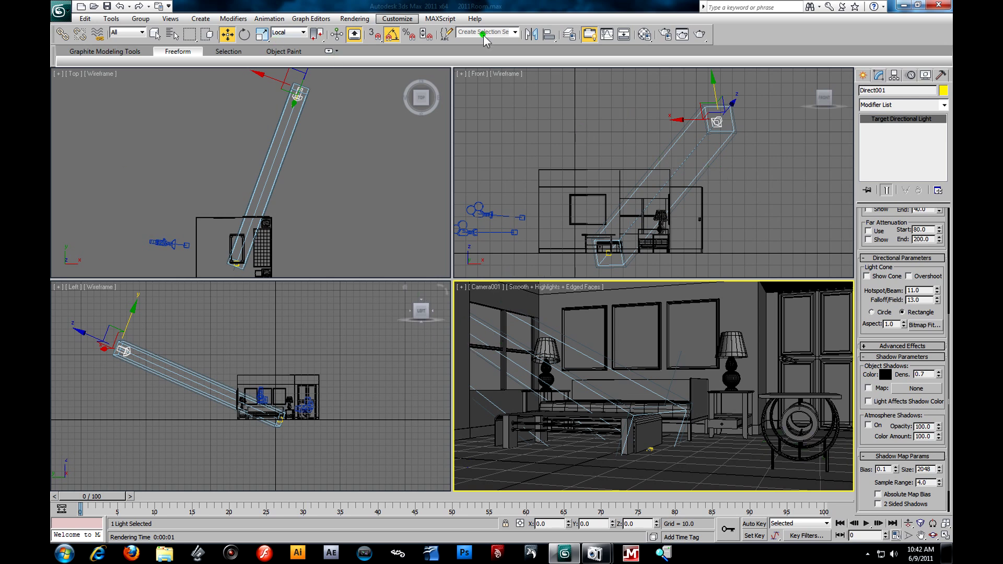
{"action": "left_click", "coordinate": [698, 40]}
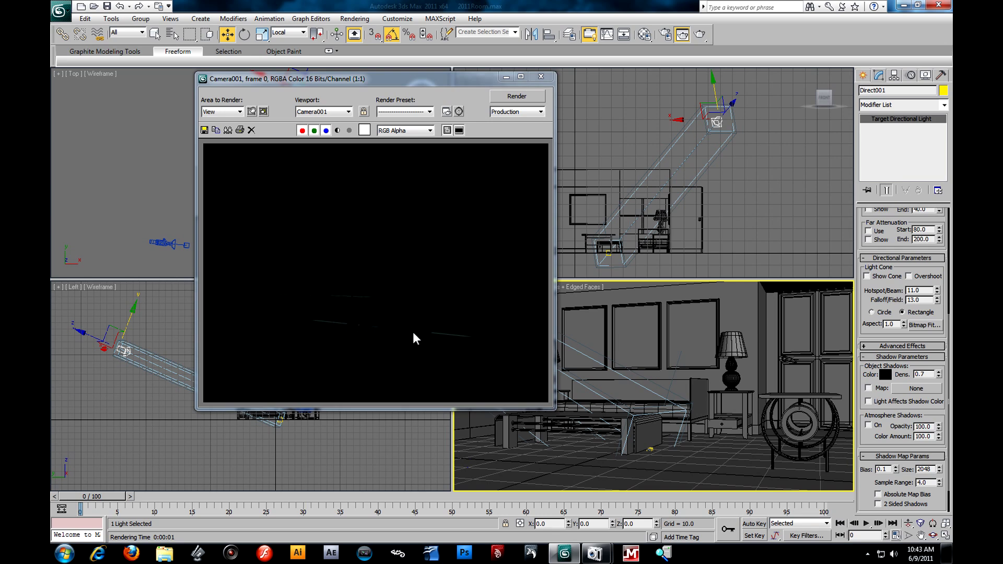
{"action": "left_click", "coordinate": [541, 76]}
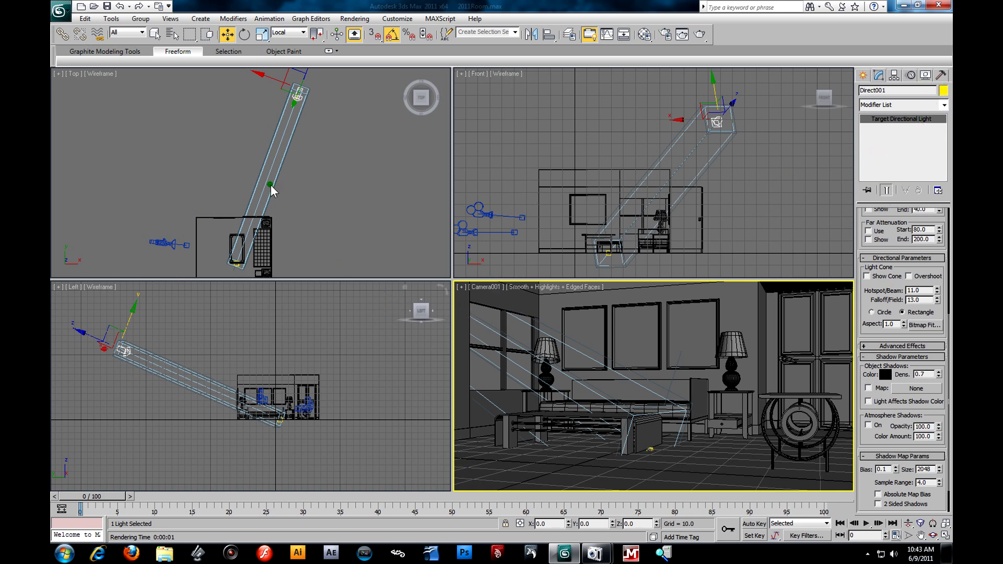
Step: Place a standard Omni light inside the room's front corner, beside the round-based table, in the Top view
{"action": "left_click", "coordinate": [862, 75]}
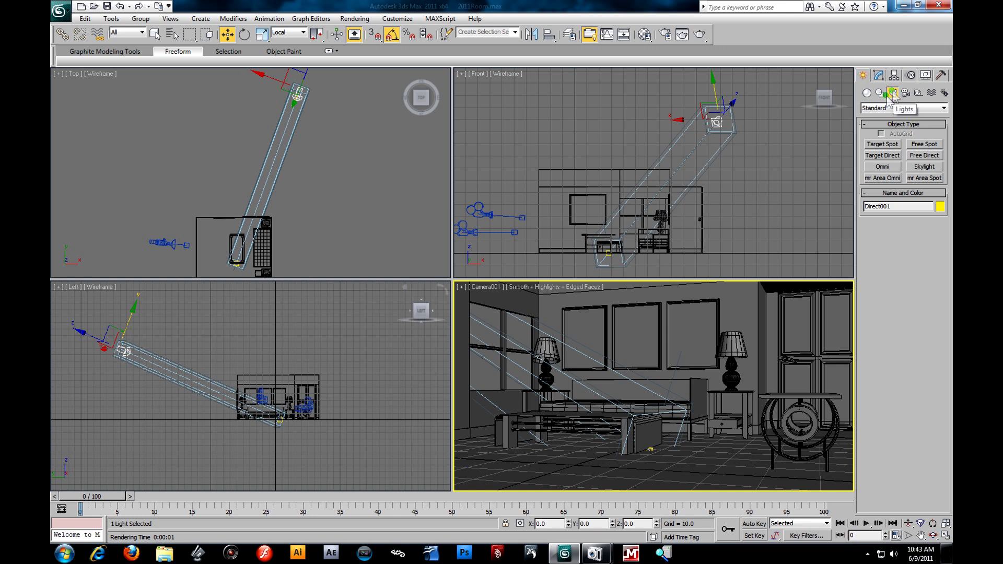
{"action": "left_click", "coordinate": [888, 167]}
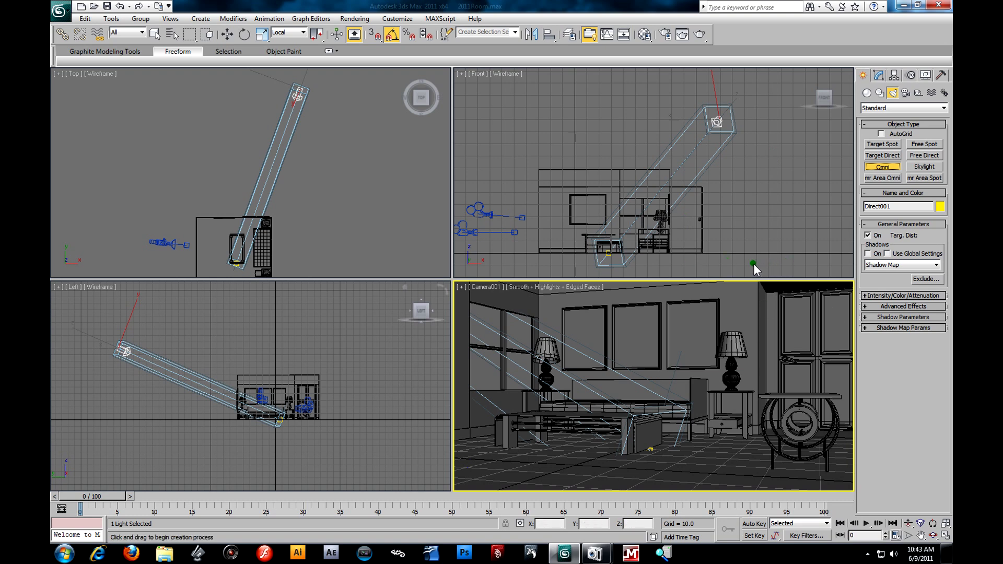
{"action": "middle_click_drag", "start_coordinate": [290, 232], "coordinate": [327, 130]}
{"action": "scroll", "coordinate": [336, 156], "scroll_direction": "up", "scroll_amount": 4}
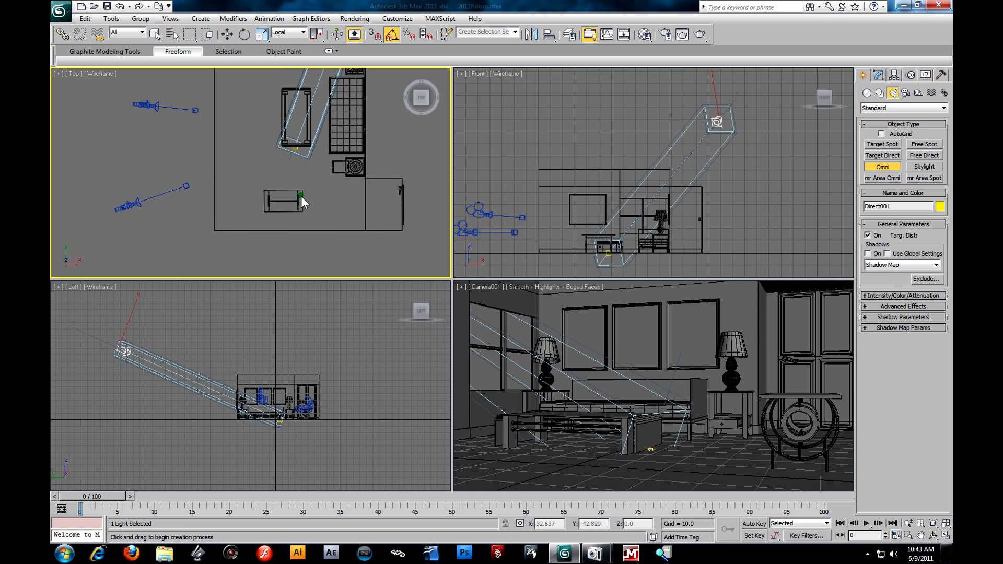
{"action": "left_click", "coordinate": [229, 217]}
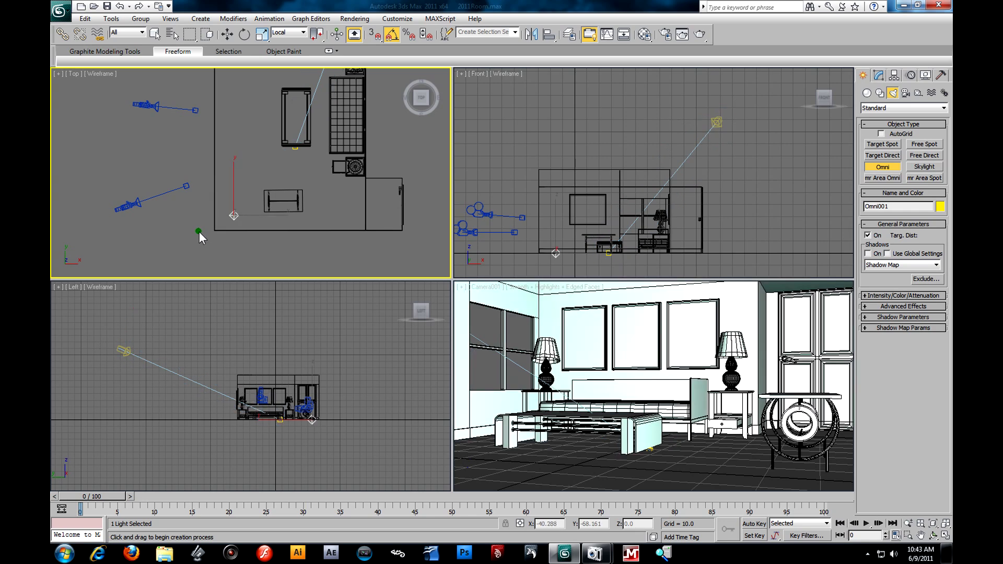
{"action": "key", "text": "w"}
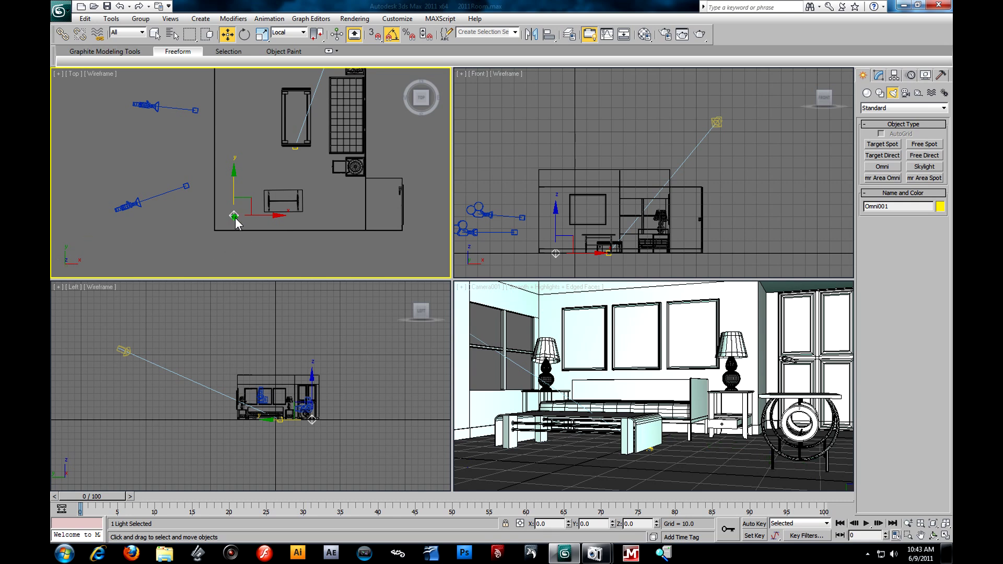
Step: Compare the omni light's intensity settings with the direct light's, and set the omni's decay type to Inverse
{"action": "left_click", "coordinate": [878, 74]}
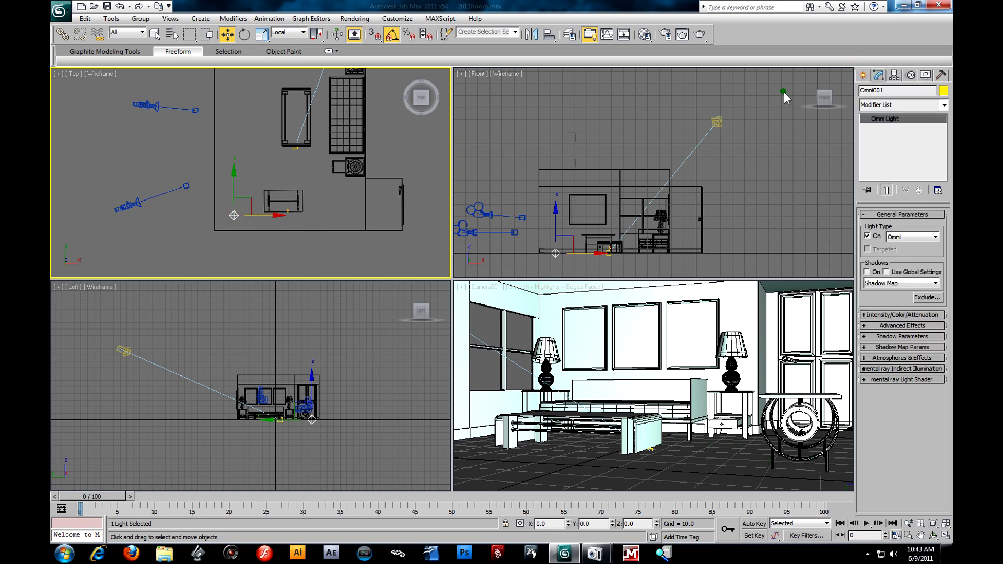
{"action": "left_click", "coordinate": [871, 316]}
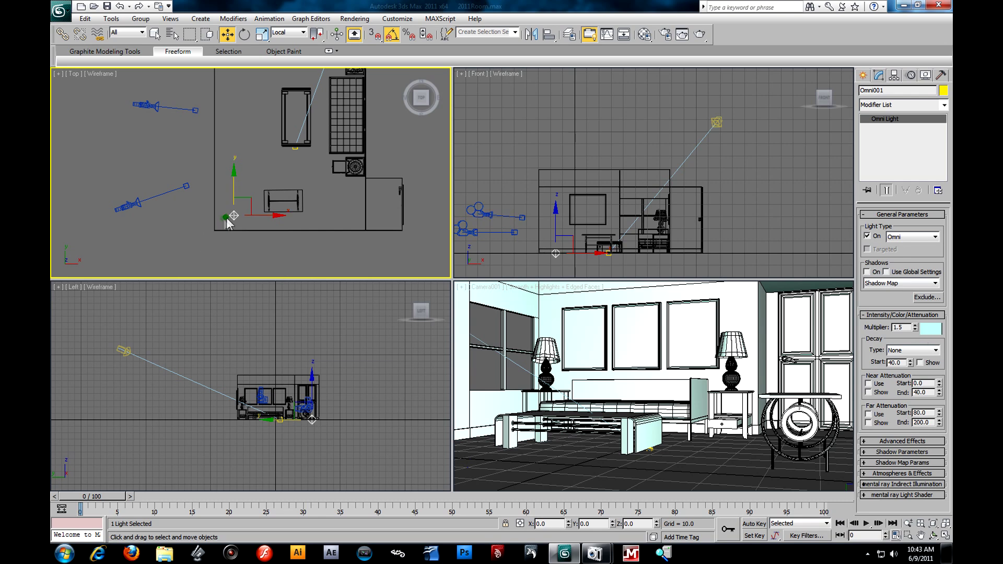
{"action": "left_click", "coordinate": [718, 123]}
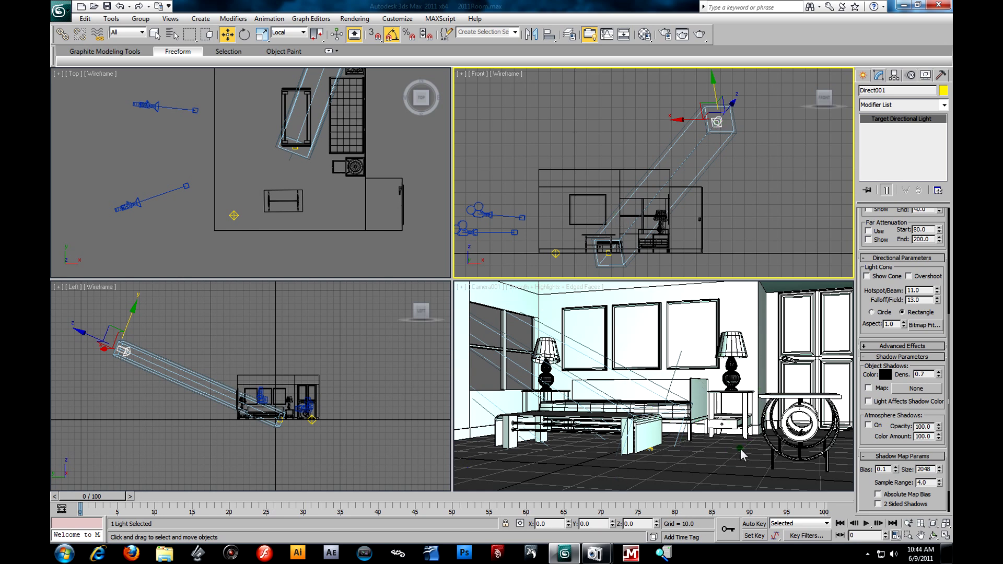
{"action": "left_click", "coordinate": [226, 224]}
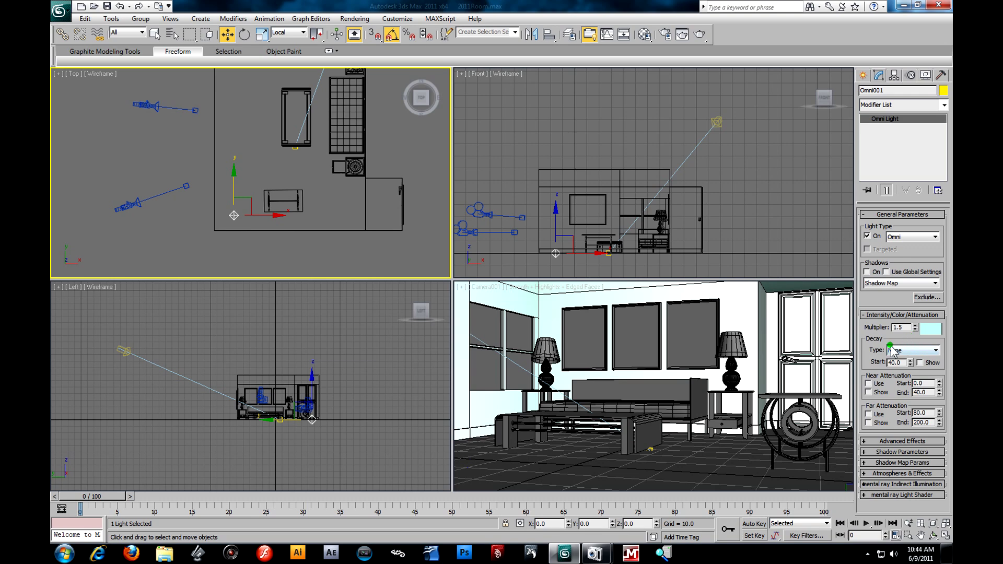
{"action": "left_click", "coordinate": [935, 350]}
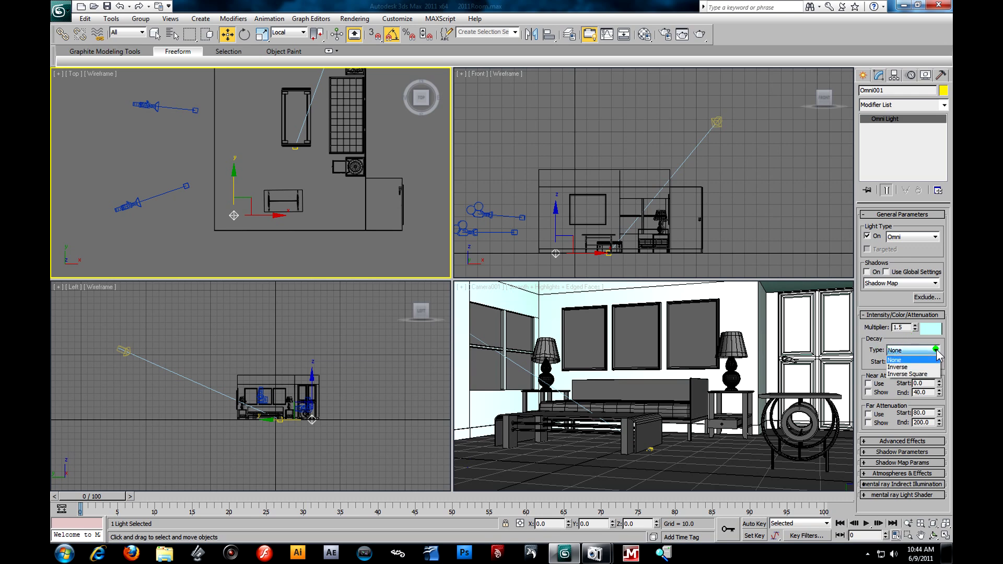
{"action": "left_click", "coordinate": [914, 368]}
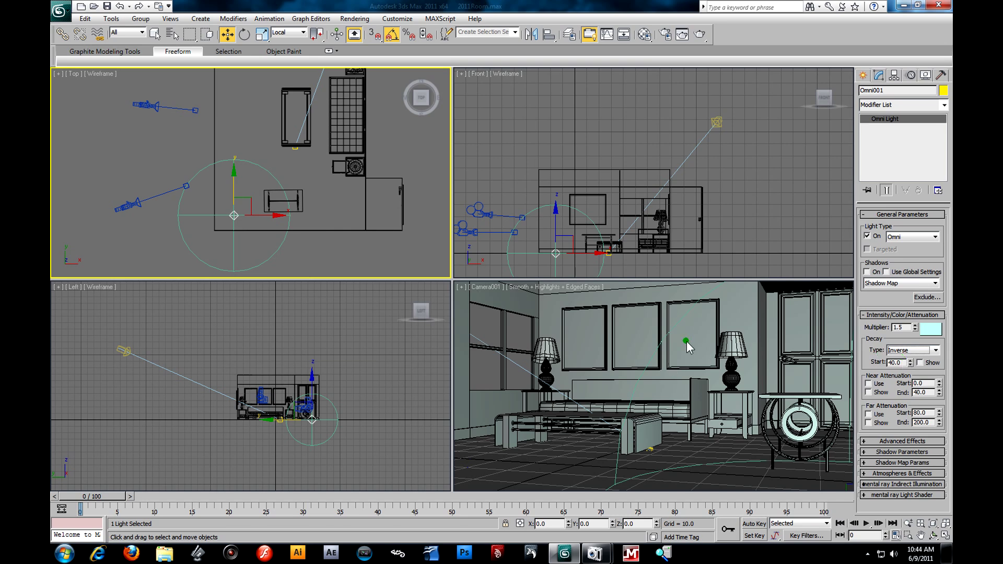
{"action": "left_click", "coordinate": [935, 350]}
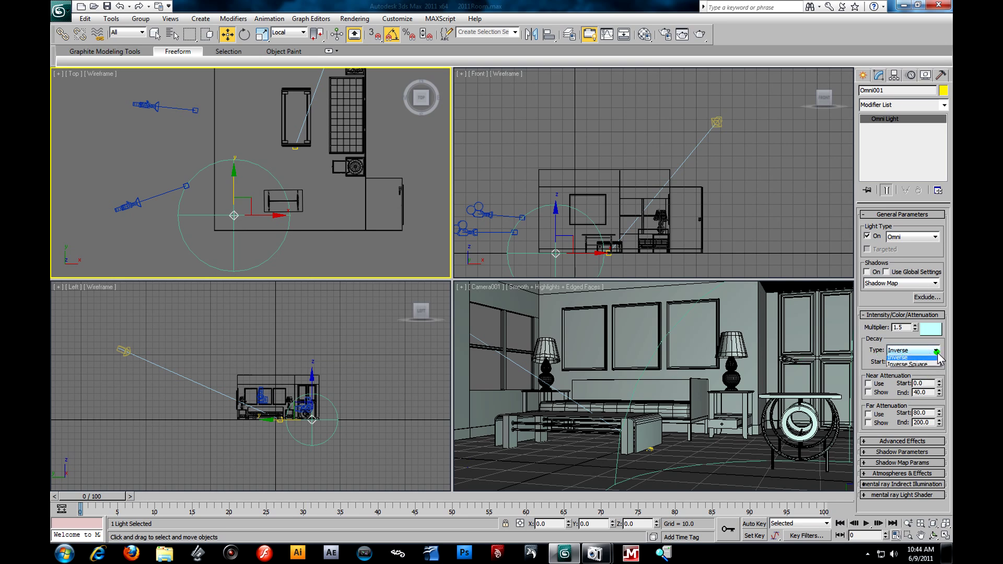
{"action": "left_click", "coordinate": [909, 360]}
{"action": "left_click", "coordinate": [936, 350]}
{"action": "left_click", "coordinate": [906, 358]}
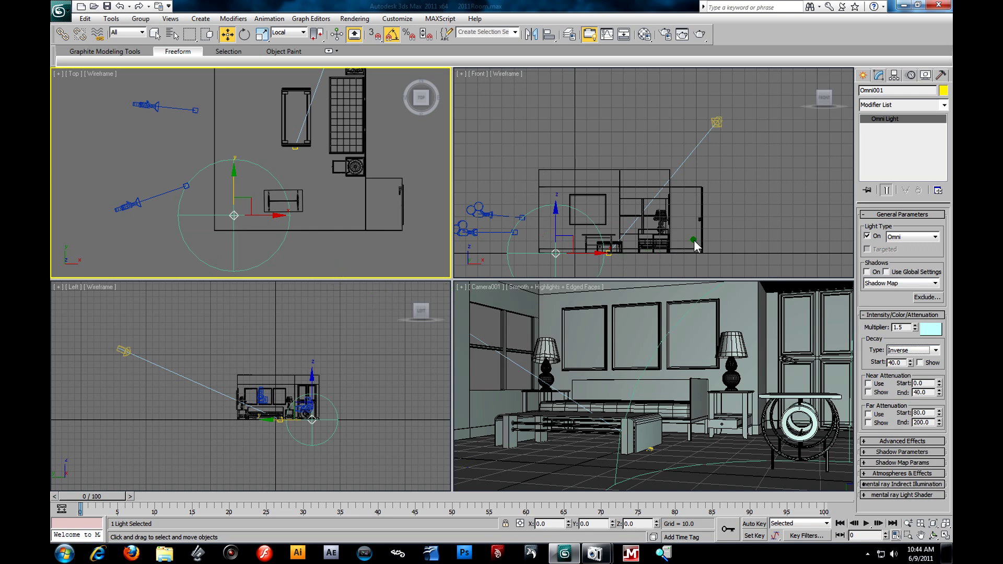
Step: Raise the omni light to about the wall picture's mid-height in the Front view, and render the Camera001 view
{"action": "scroll", "coordinate": [721, 166], "scroll_direction": "up", "scroll_amount": 5}
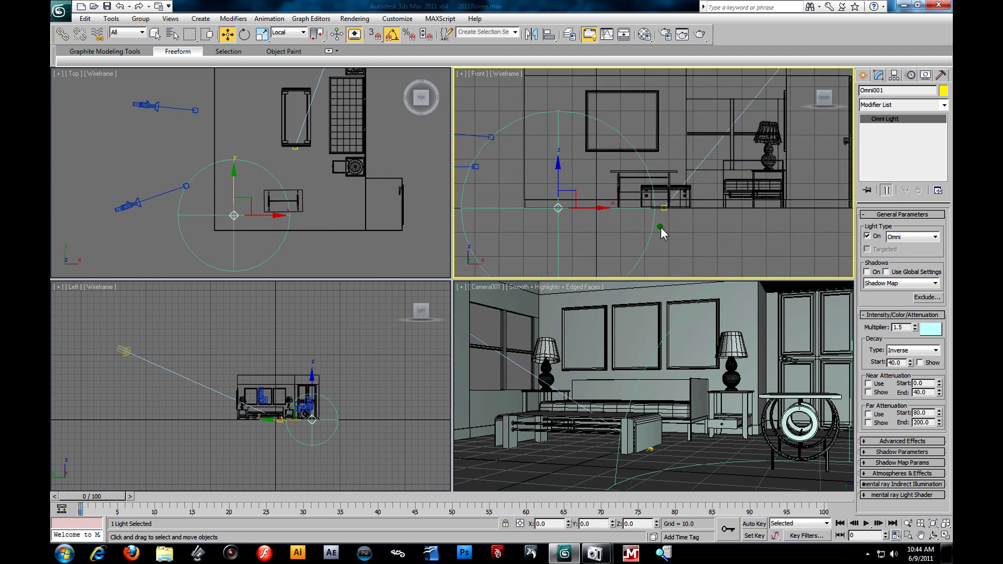
{"action": "left_click_drag", "start_coordinate": [557, 180], "coordinate": [557, 118]}
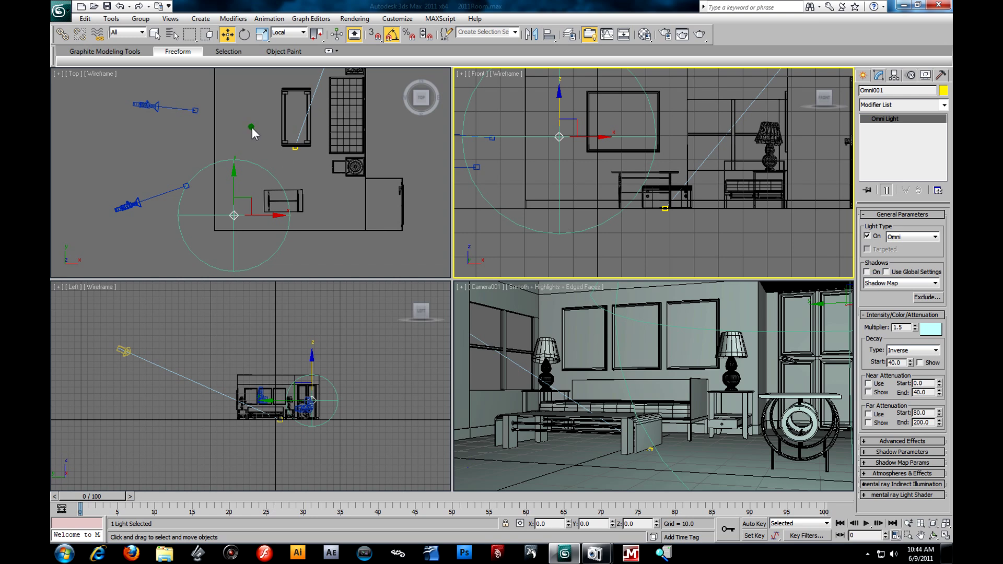
{"action": "middle_click_drag", "start_coordinate": [431, 136], "coordinate": [388, 218]}
{"action": "scroll", "coordinate": [353, 168], "scroll_direction": "down", "scroll_amount": 3}
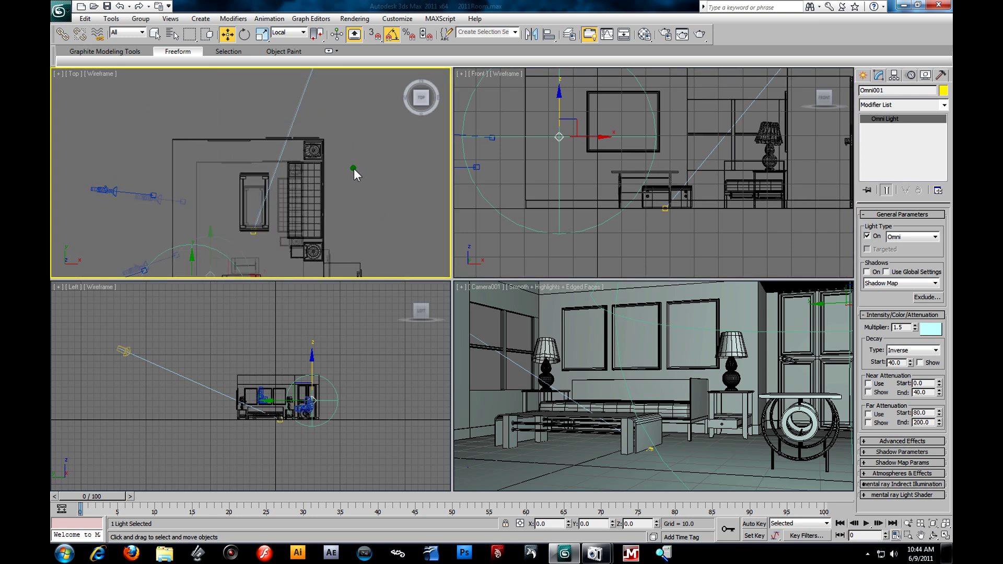
{"action": "scroll", "coordinate": [353, 165], "scroll_direction": "down", "scroll_amount": 2}
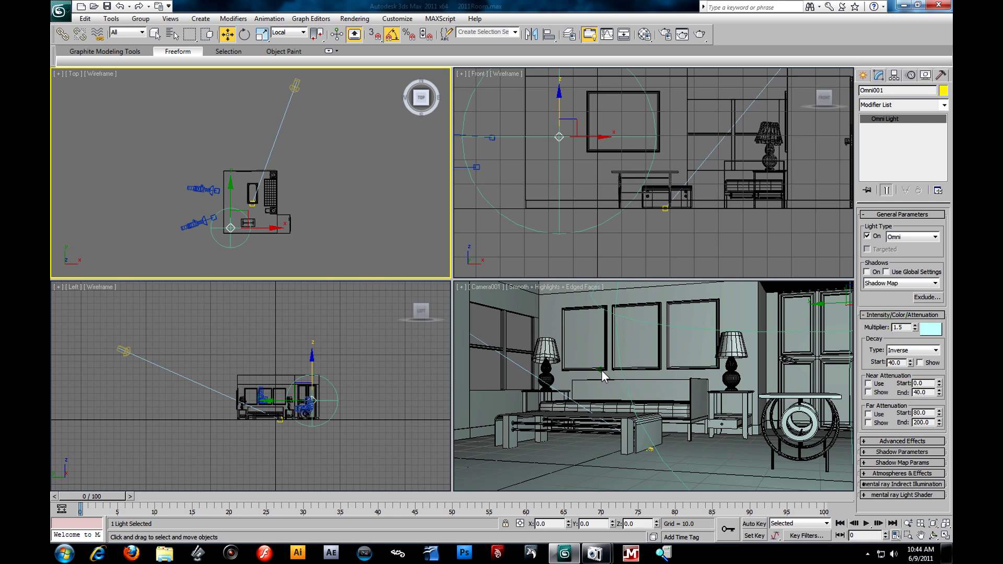
{"action": "left_click_drag", "start_coordinate": [938, 333], "coordinate": [790, 330]}
{"action": "left_click_drag", "start_coordinate": [440, 236], "coordinate": [600, 214]}
{"action": "left_click_drag", "start_coordinate": [519, 293], "coordinate": [711, 38]}
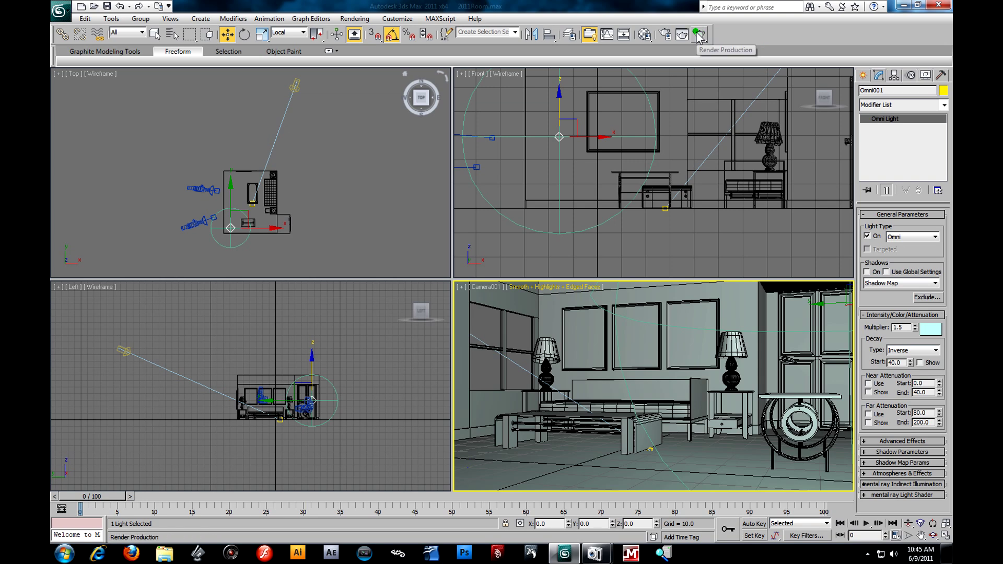
{"action": "left_click", "coordinate": [700, 35]}
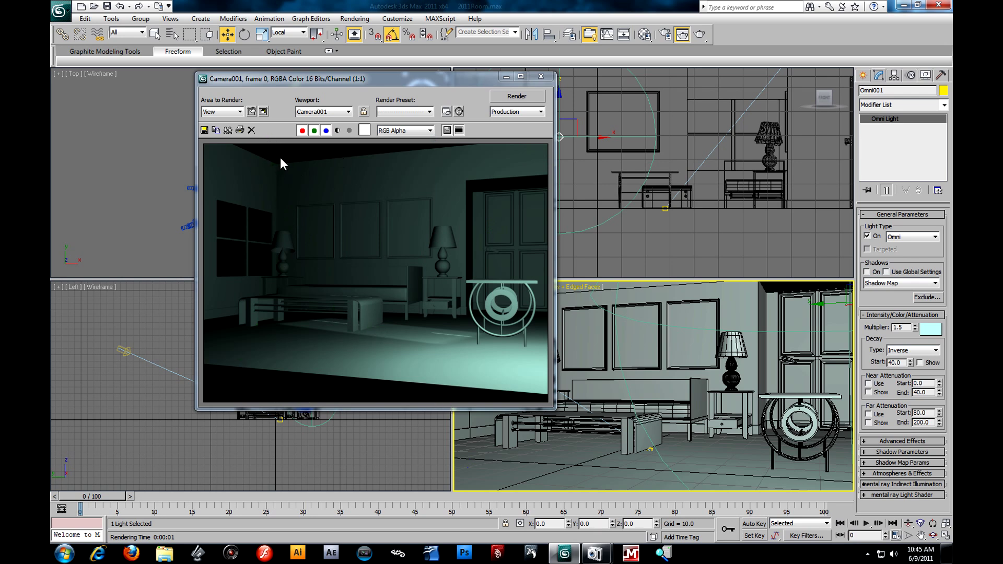
{"action": "left_click", "coordinate": [541, 76]}
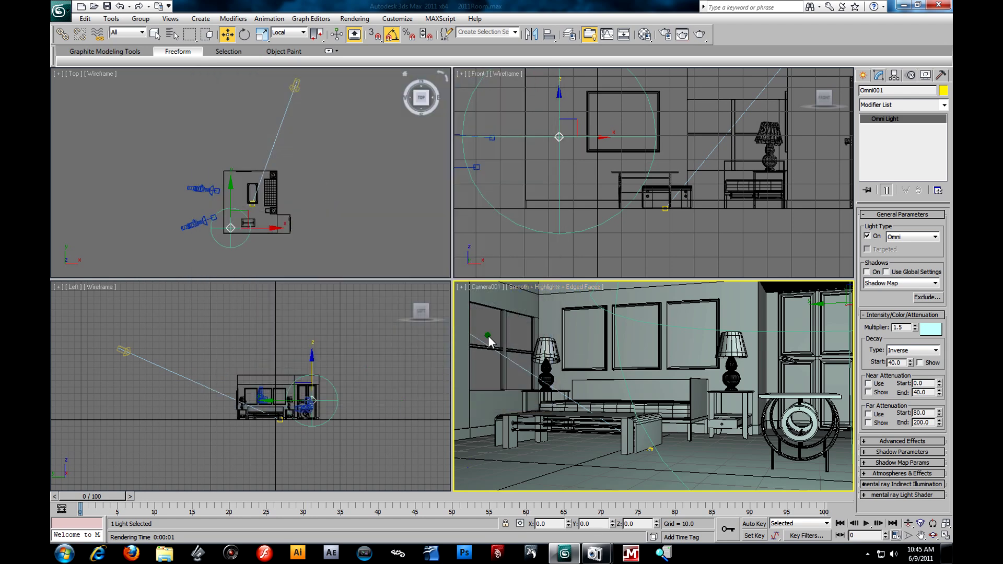
Step: Show the safe frames in the Camera001 view and maximize that view
{"action": "left_click", "coordinate": [487, 288]}
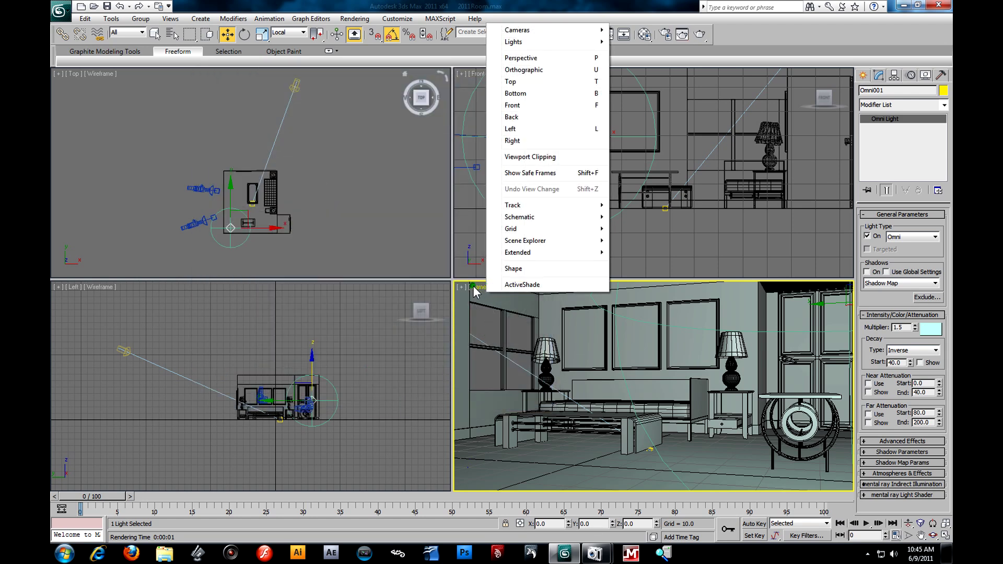
{"action": "left_click", "coordinate": [473, 288]}
{"action": "left_click", "coordinate": [474, 288]}
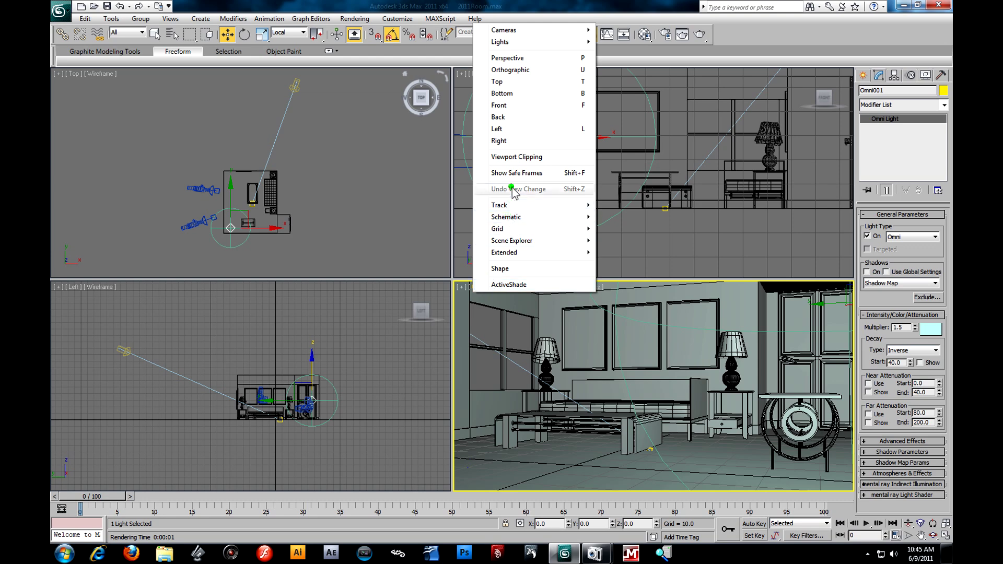
{"action": "left_click", "coordinate": [541, 174]}
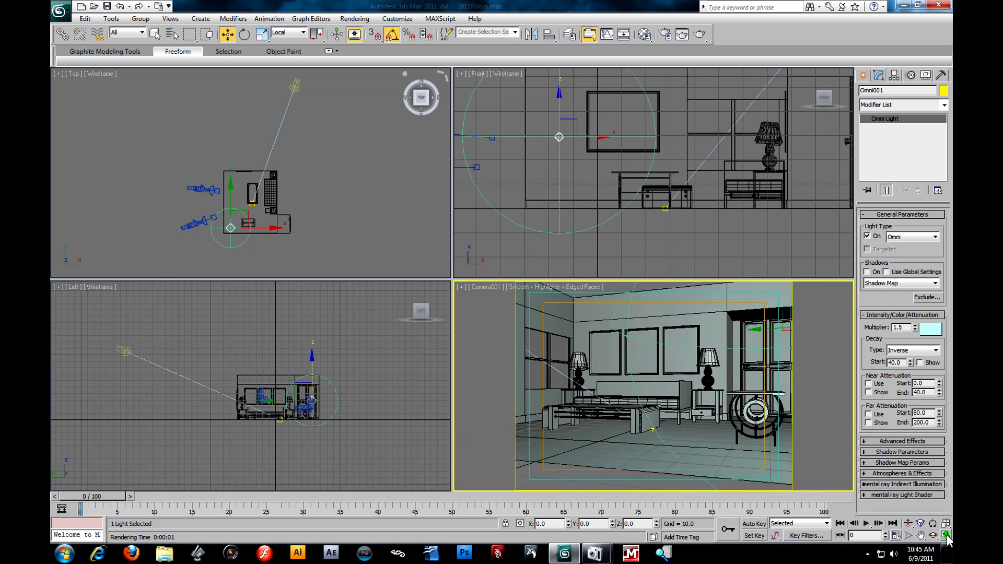
{"action": "key", "text": "alt+w"}
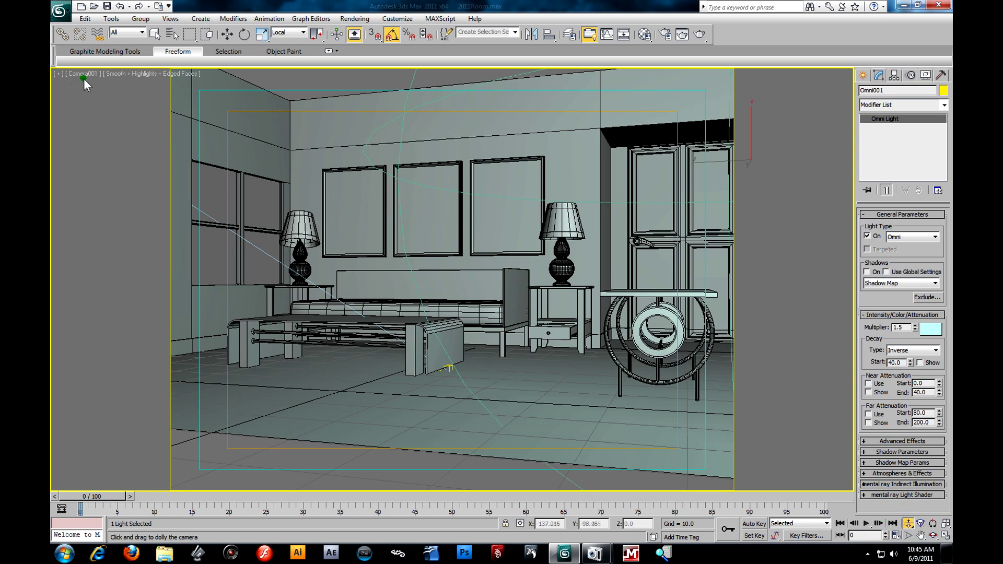
Step: Dolly Camera001 closer to the sofa and coffee table, and render the view to check the framing
{"action": "left_click", "coordinate": [908, 524]}
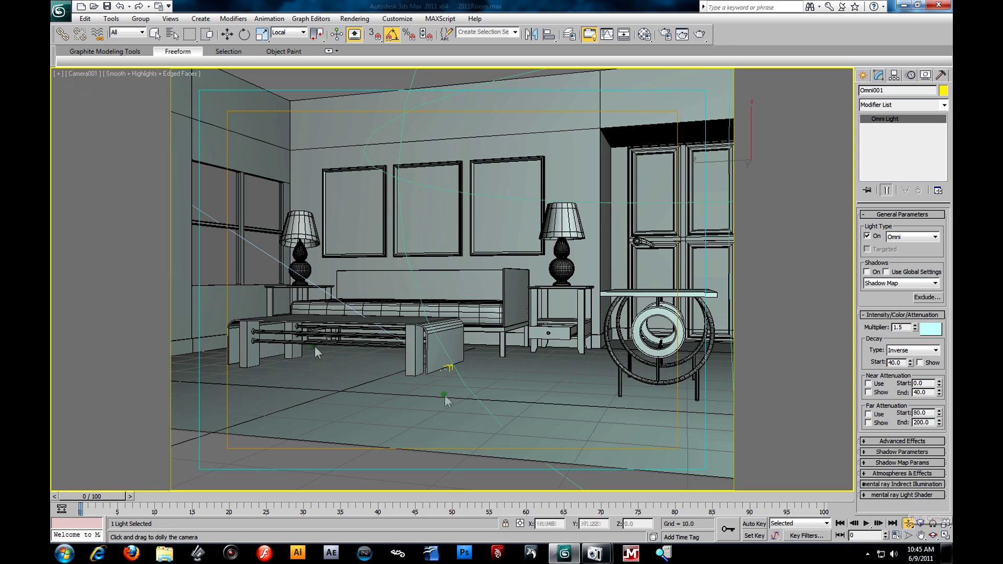
{"action": "left_click_drag", "start_coordinate": [387, 321], "coordinate": [387, 281]}
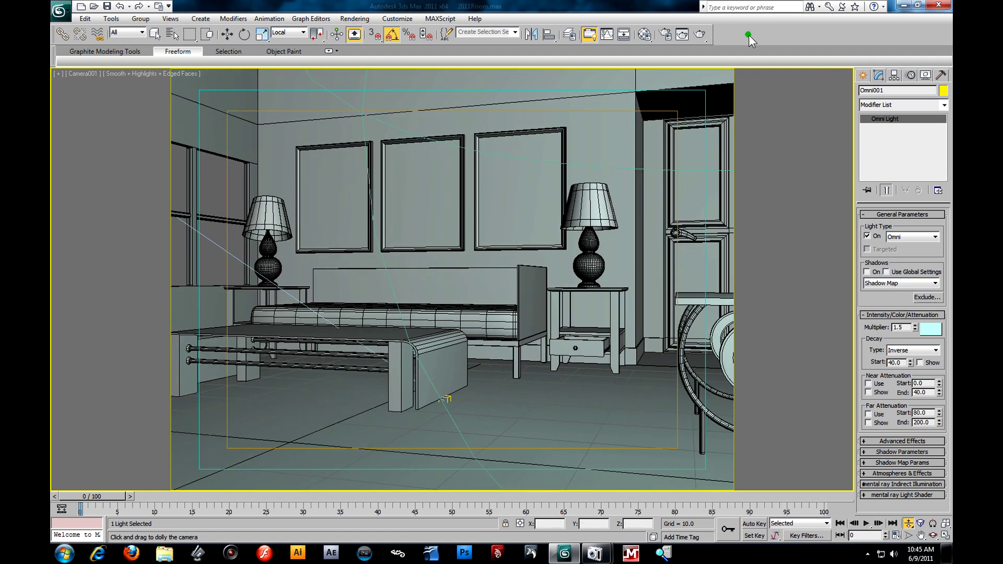
{"action": "left_click", "coordinate": [698, 34]}
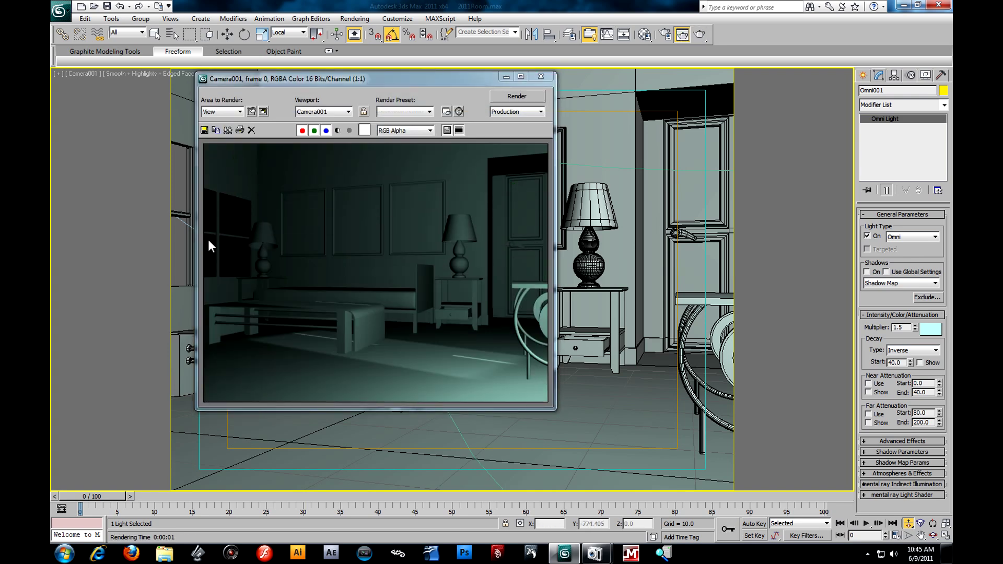
{"action": "left_click", "coordinate": [542, 76]}
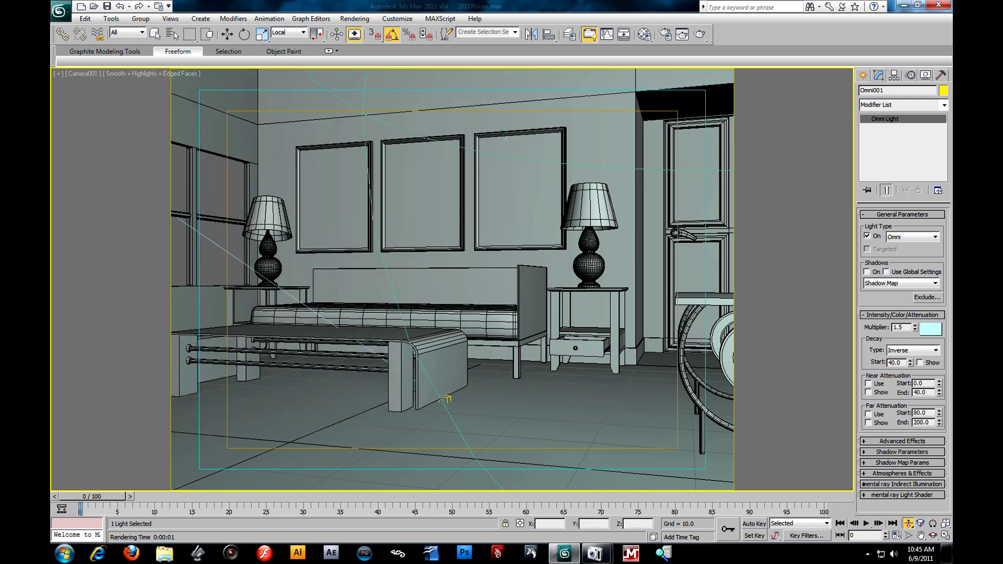
Step: Restore the four-view layout, set the omni light's decay Start to 1.6, and render the Camera001 view
{"action": "left_click", "coordinate": [945, 536]}
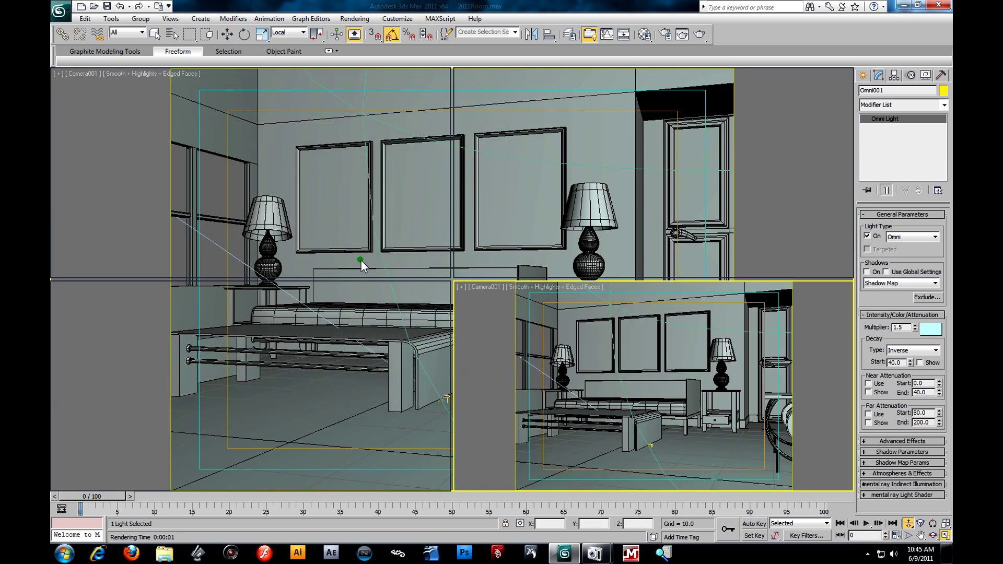
{"action": "left_click", "coordinate": [228, 34]}
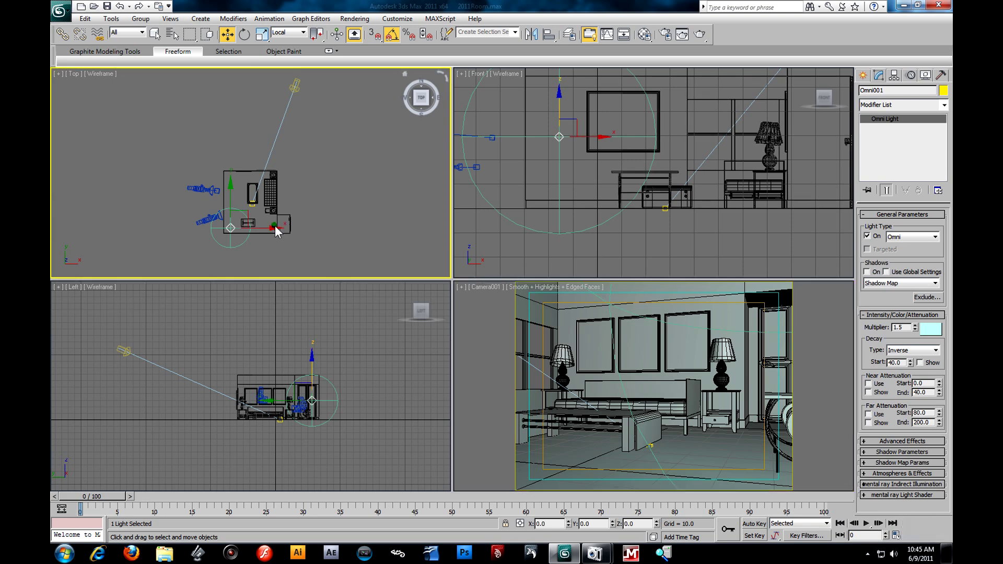
{"action": "scroll", "coordinate": [275, 226], "scroll_direction": "up", "scroll_amount": 5}
{"action": "scroll", "coordinate": [276, 226], "scroll_direction": "up", "scroll_amount": 2}
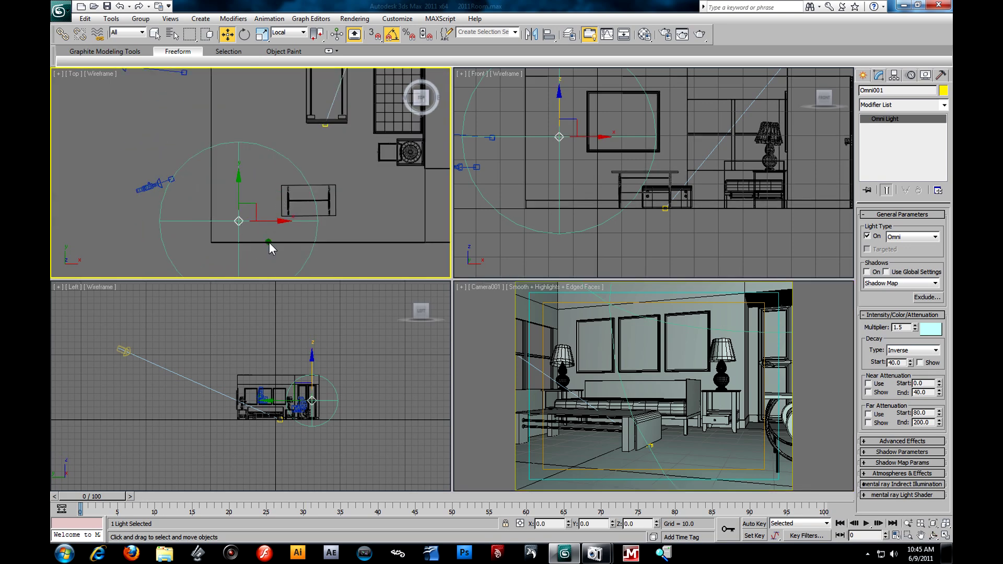
{"action": "left_click", "coordinate": [329, 246]}
{"action": "left_click", "coordinate": [241, 225]}
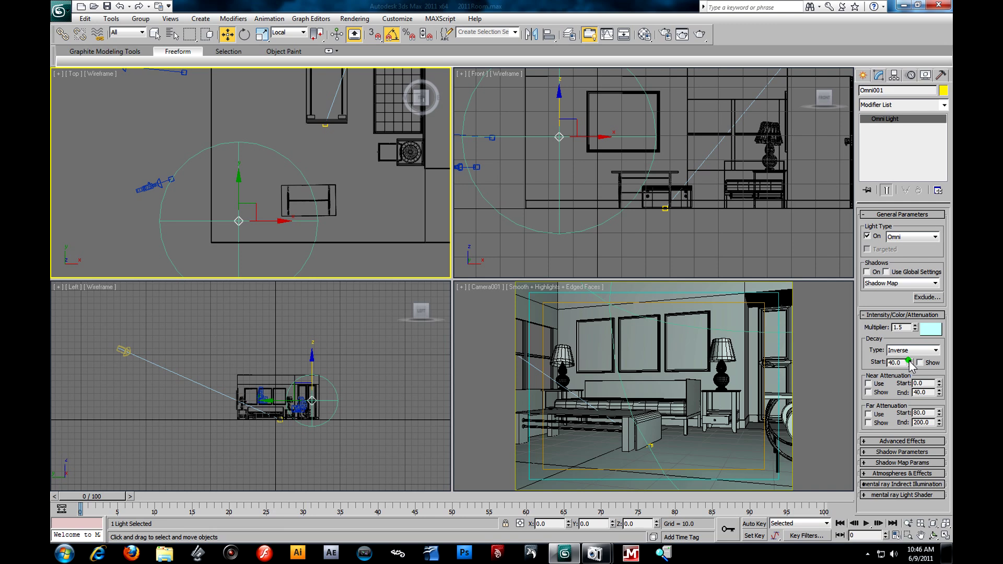
{"action": "left_click_drag", "start_coordinate": [910, 362], "coordinate": [811, 395]}
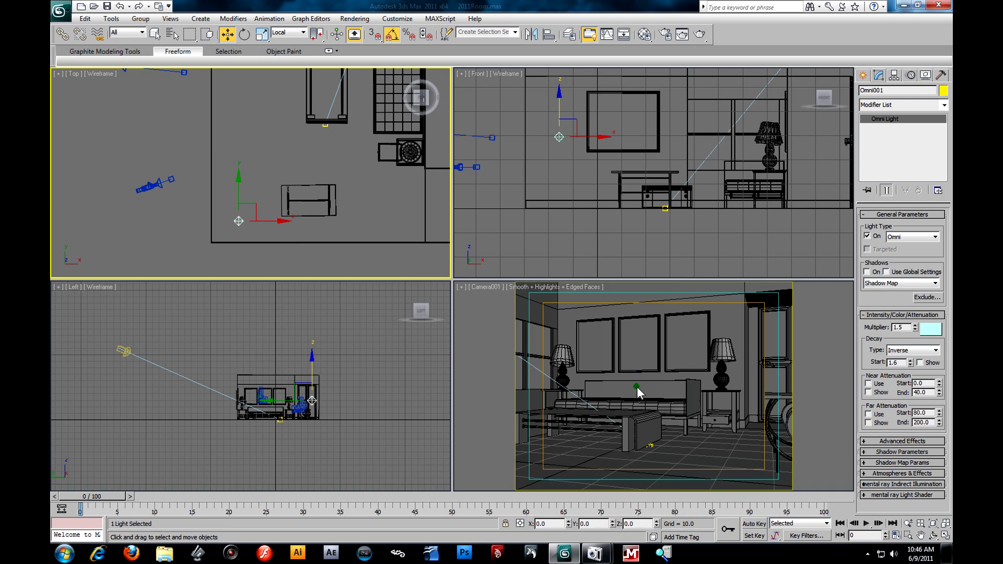
{"action": "right_click", "coordinate": [547, 330]}
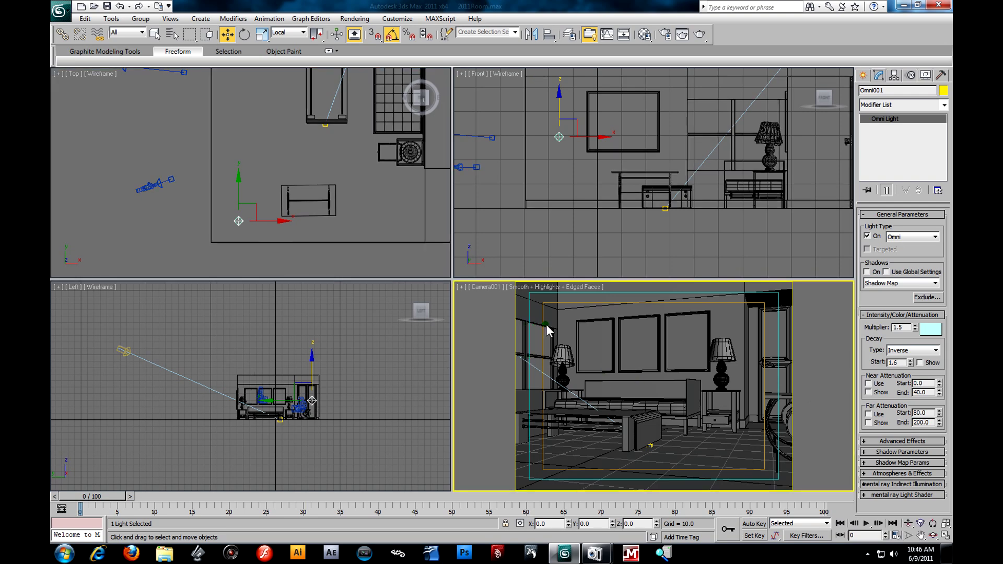
{"action": "left_click", "coordinate": [700, 35]}
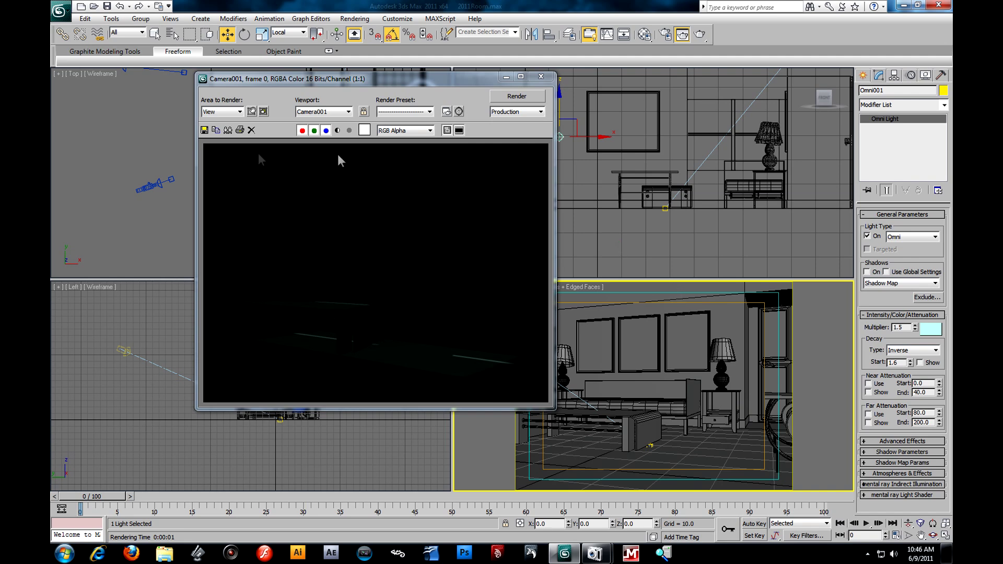
Step: Increase the omni light's decay Start to 31.76 and render the Camera001 view
{"action": "left_click", "coordinate": [541, 76]}
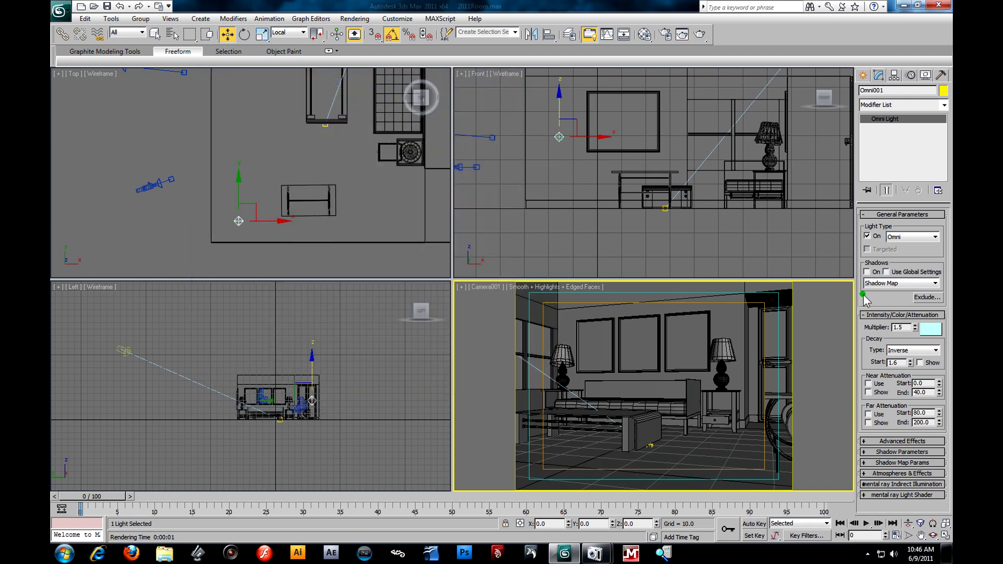
{"action": "left_click_drag", "start_coordinate": [910, 362], "coordinate": [821, 470]}
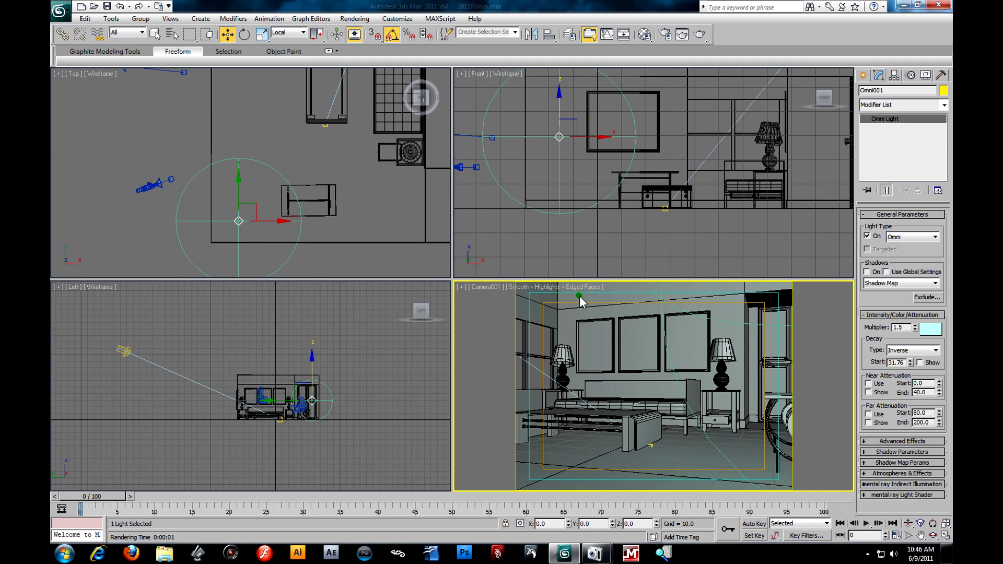
{"action": "left_click", "coordinate": [699, 35]}
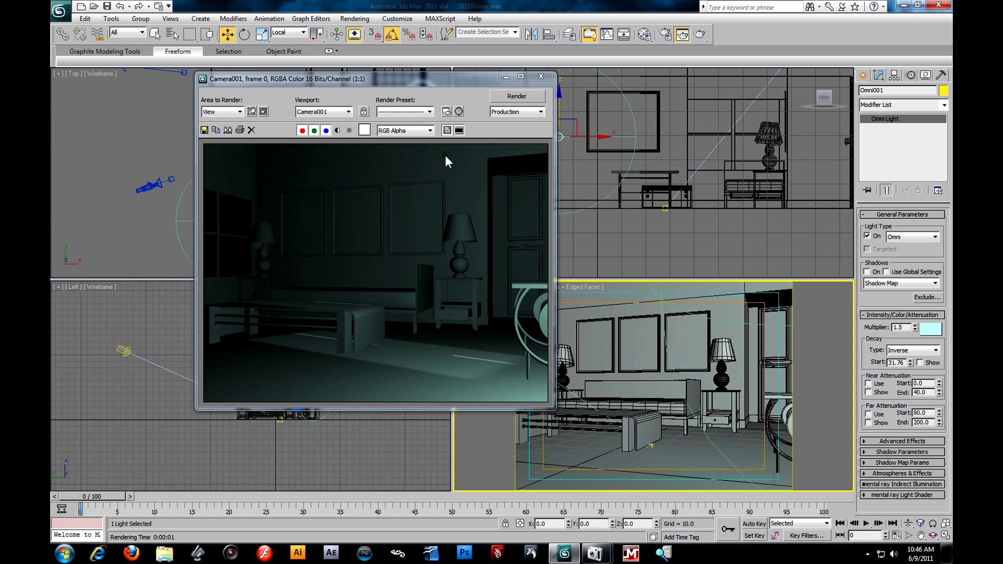
{"action": "left_click", "coordinate": [541, 76]}
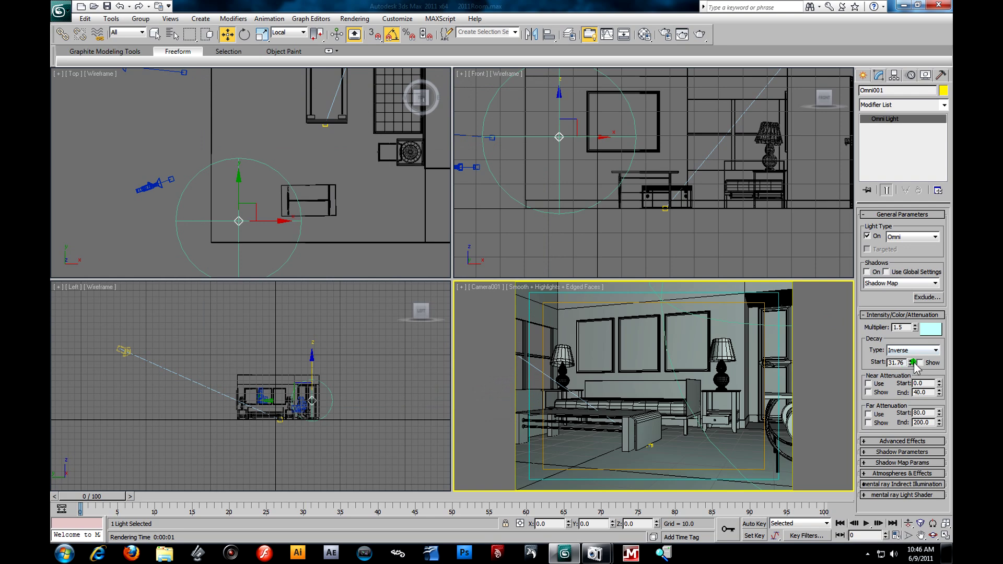
Step: Raise the omni light's decay Start to about 60.66 and render the Camera001 view
{"action": "left_click_drag", "start_coordinate": [910, 361], "coordinate": [911, 311]}
{"action": "right_click", "coordinate": [760, 319]}
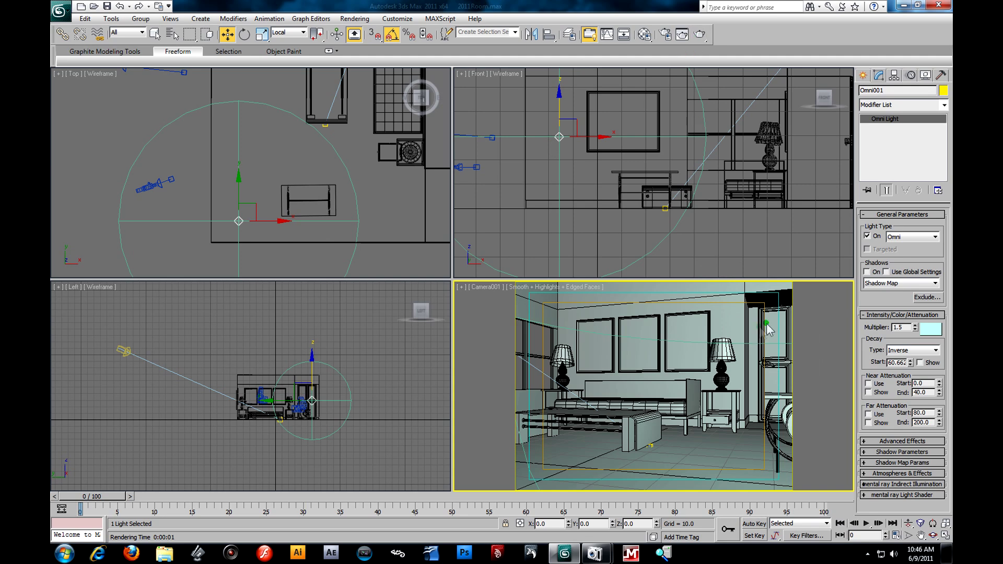
{"action": "left_click", "coordinate": [699, 35]}
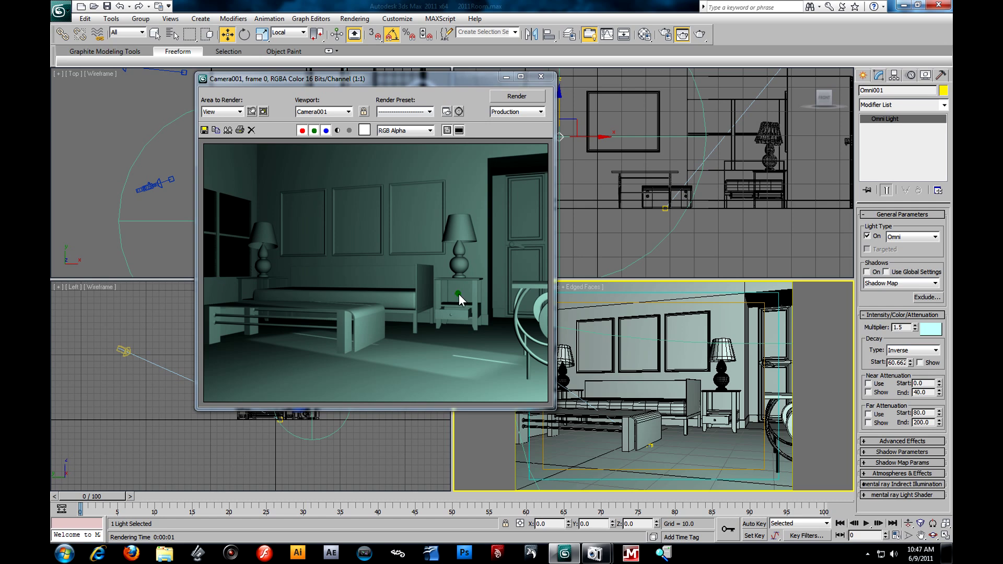
{"action": "left_click", "coordinate": [540, 79]}
Step: Clone the omni light as one copy toward the room's opposite, window-side end in the Top view
{"action": "scroll", "coordinate": [191, 212], "scroll_direction": "down", "scroll_amount": 3}
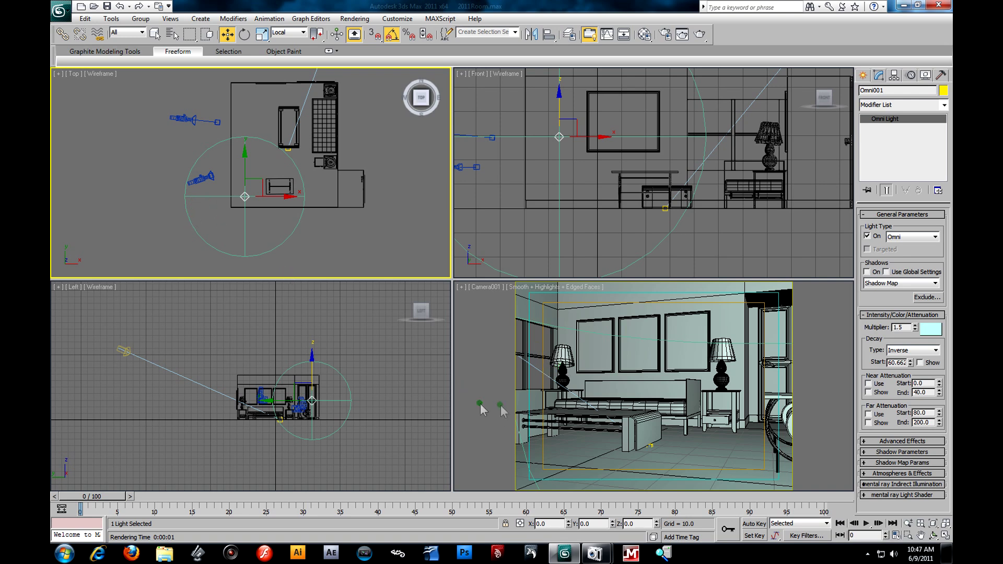
{"action": "scroll", "coordinate": [243, 160], "scroll_direction": "down", "scroll_amount": 2}
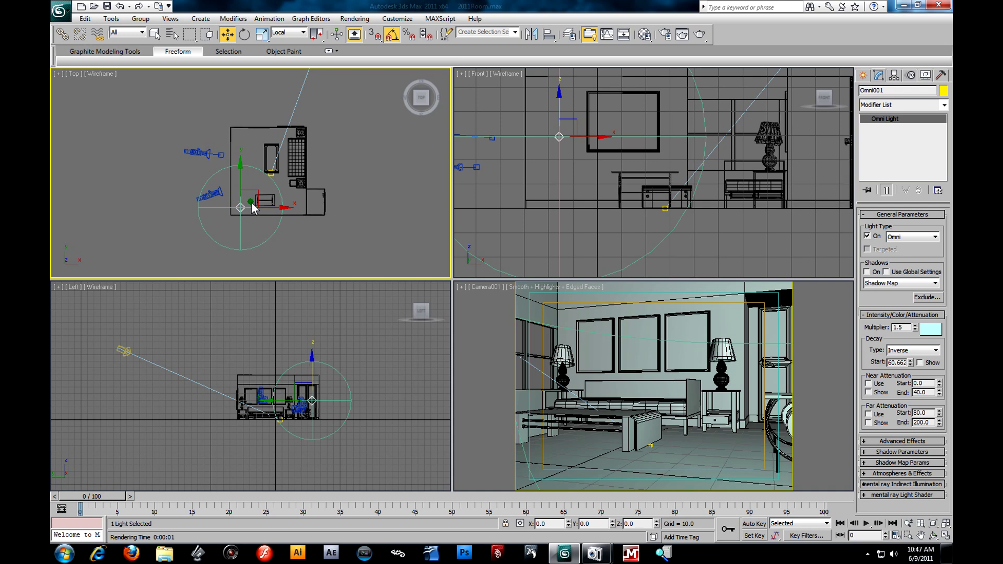
{"action": "left_click_drag", "start_coordinate": [258, 201], "coordinate": [256, 131], "text": "shift"}
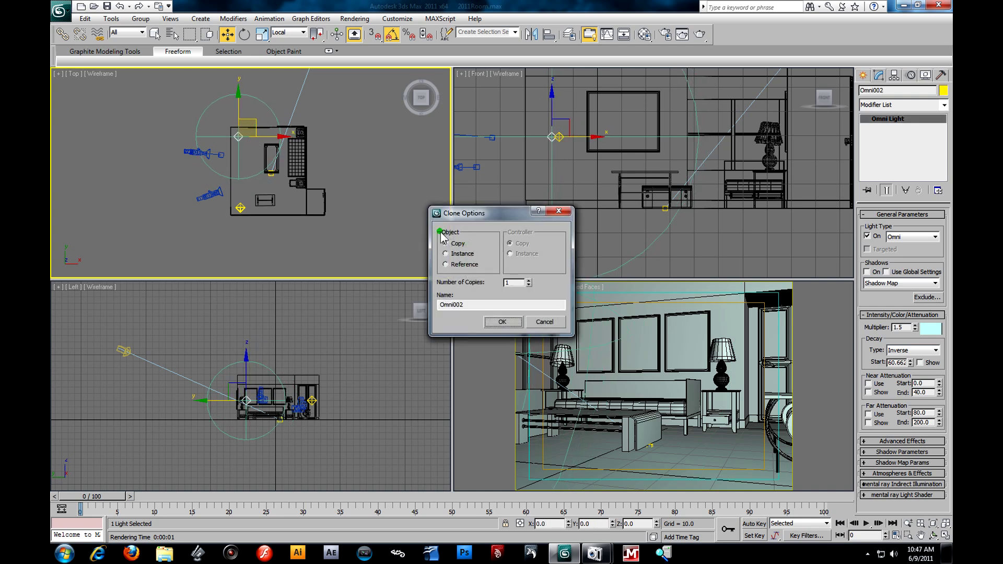
{"action": "left_click", "coordinate": [503, 322]}
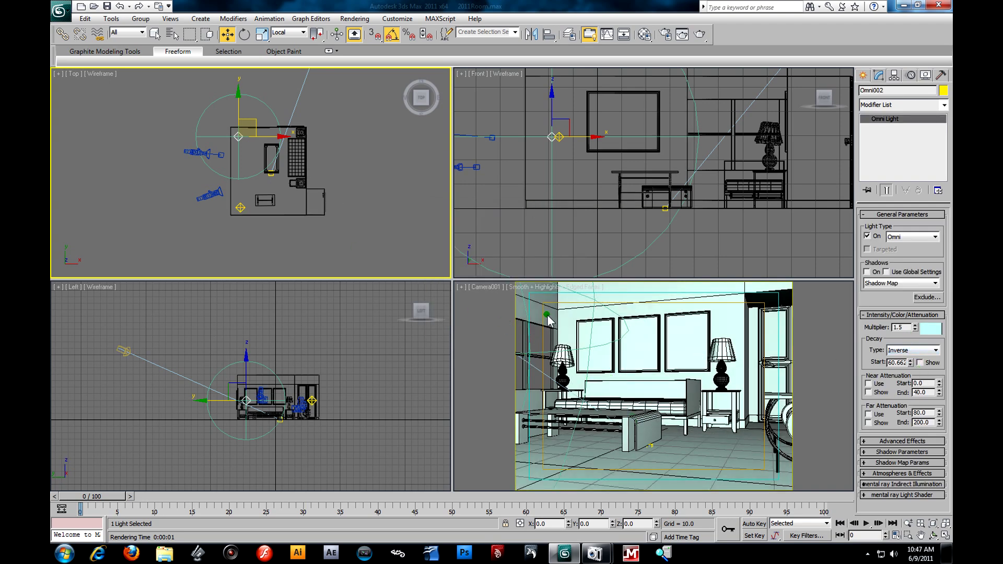
Step: Reselect the original omni light and render the Camera001 view to check the brightness with both omnis
{"action": "left_click", "coordinate": [241, 208]}
{"action": "left_click", "coordinate": [416, 168]}
{"action": "left_click", "coordinate": [246, 210]}
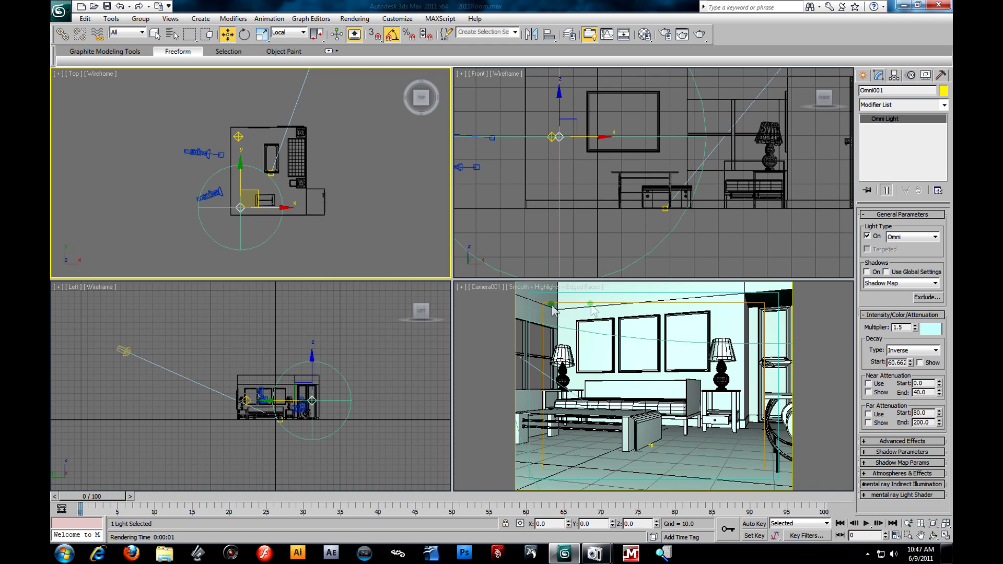
{"action": "right_click", "coordinate": [655, 326]}
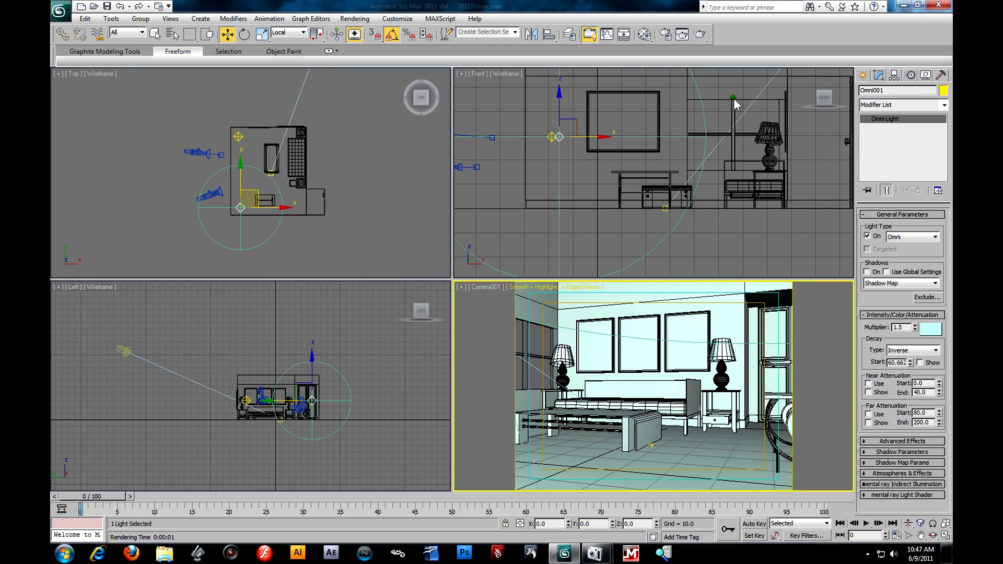
{"action": "left_click", "coordinate": [700, 35]}
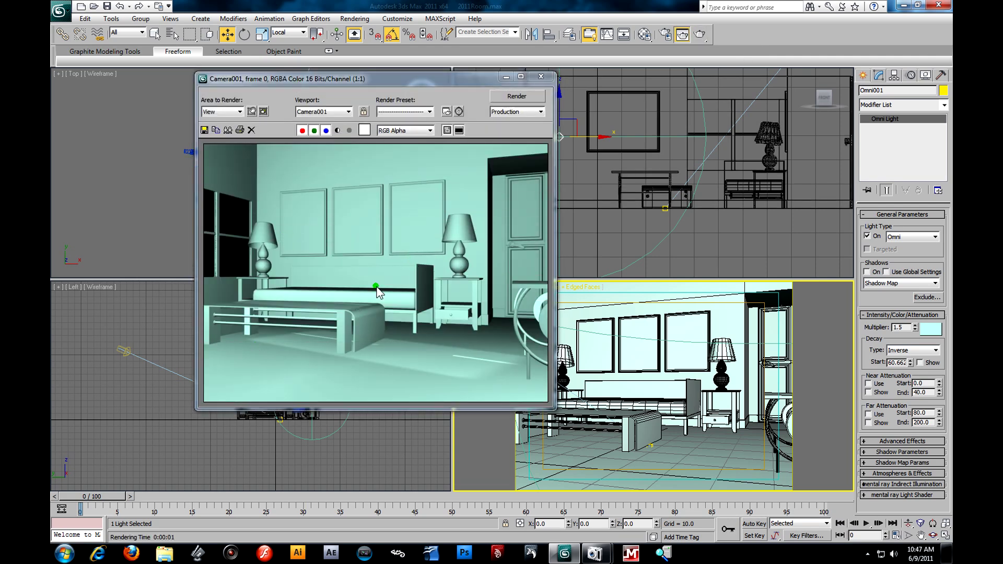
{"action": "left_click", "coordinate": [541, 76]}
Step: Set the copied omni light's Multiplier to 1.0 and render the Camera001 view
{"action": "left_click", "coordinate": [343, 175]}
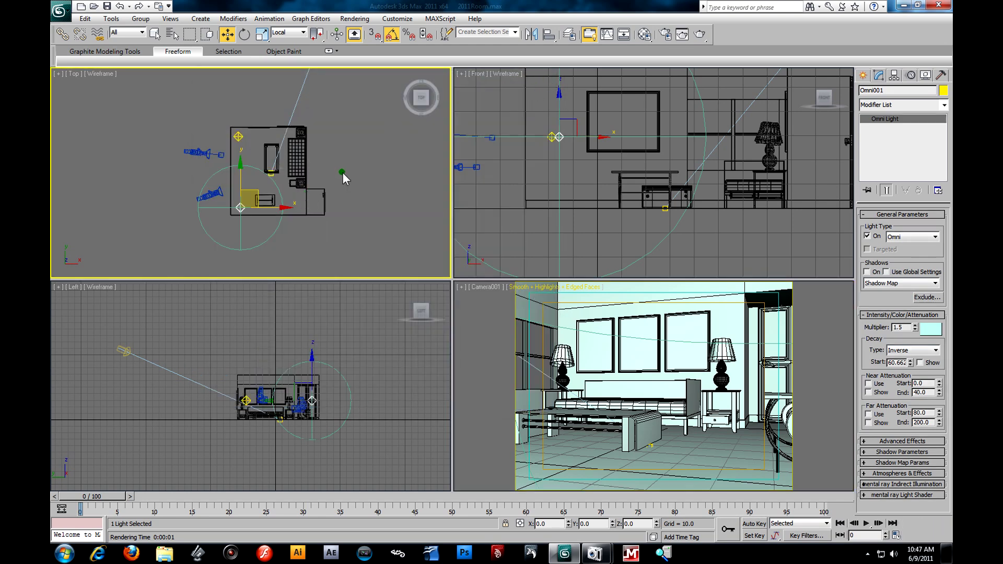
{"action": "left_click", "coordinate": [238, 137]}
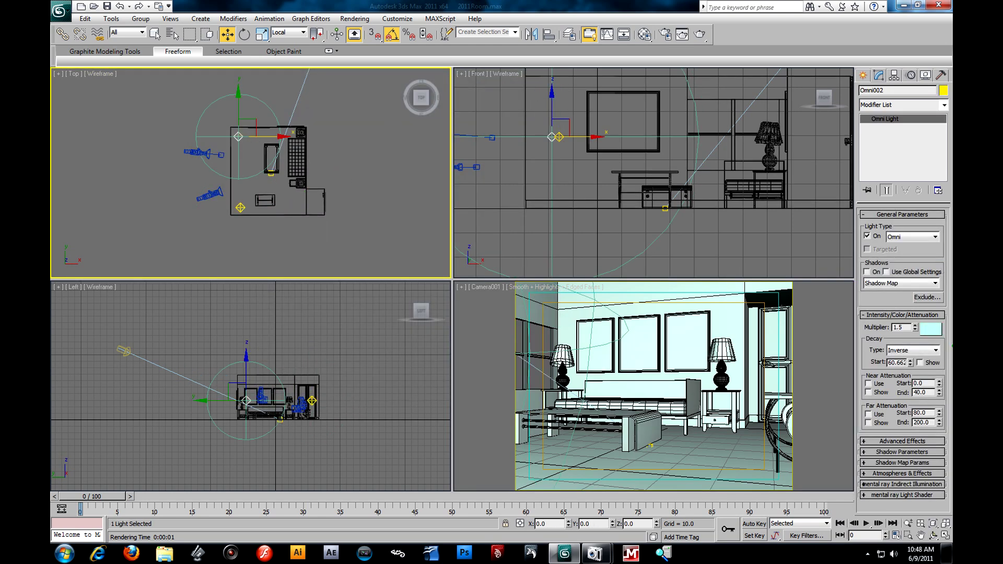
{"action": "type", "text": "1"}
{"action": "key", "text": "Return"}
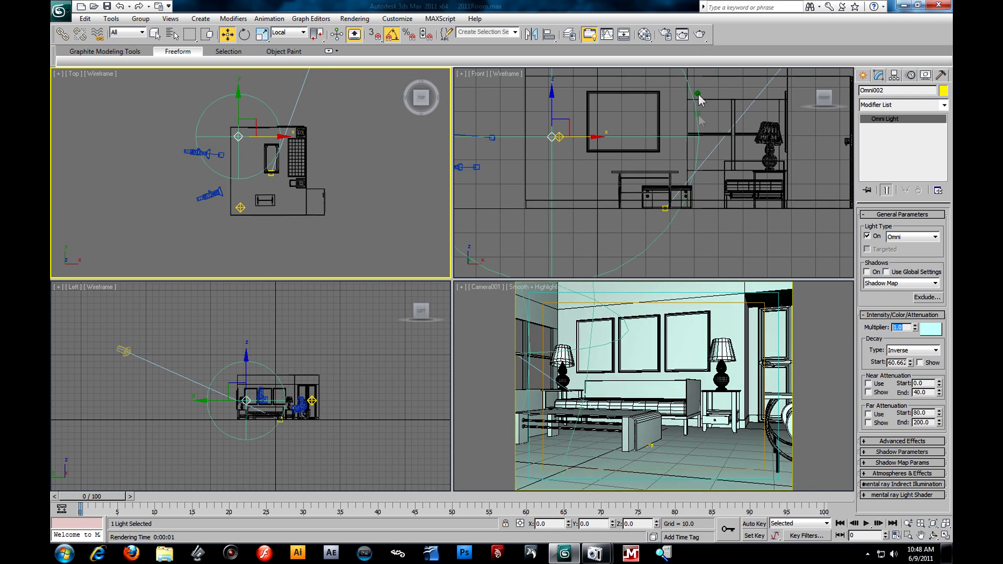
{"action": "left_click", "coordinate": [609, 282]}
{"action": "left_click", "coordinate": [700, 34]}
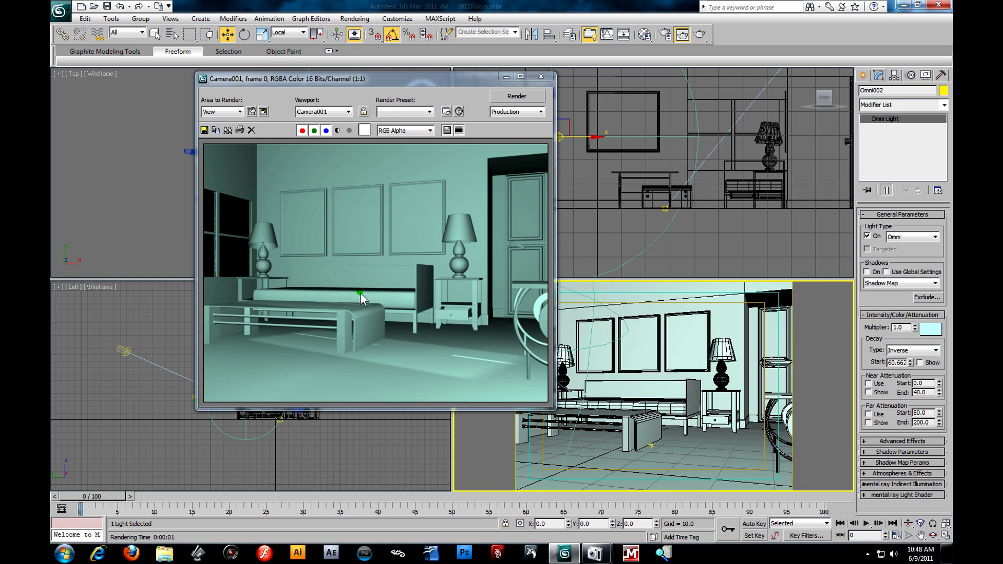
{"action": "left_click", "coordinate": [540, 76]}
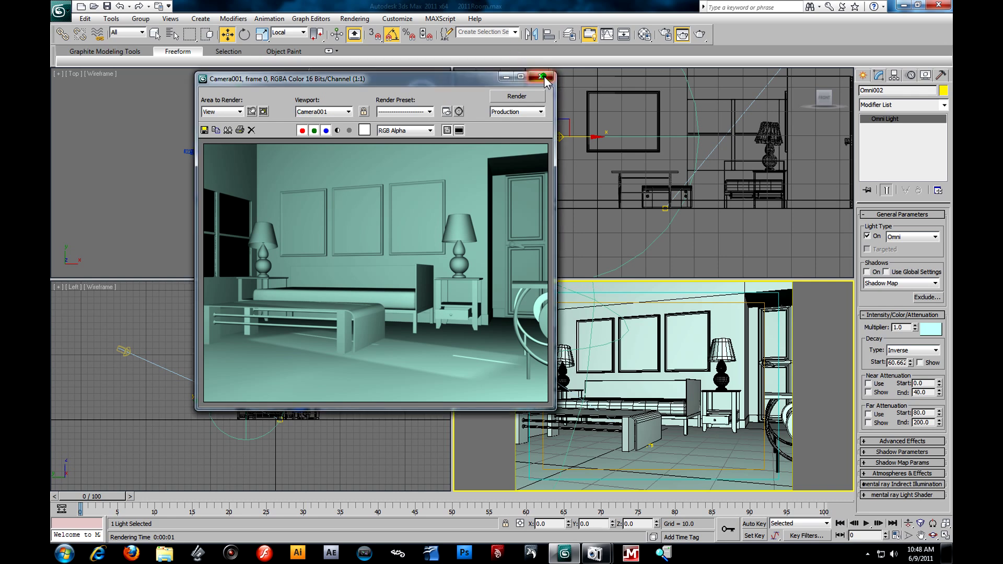
Step: Select the direct light and both omni lights one after another in the Top view to review their settings
{"action": "scroll", "coordinate": [302, 168], "scroll_direction": "down", "scroll_amount": 4}
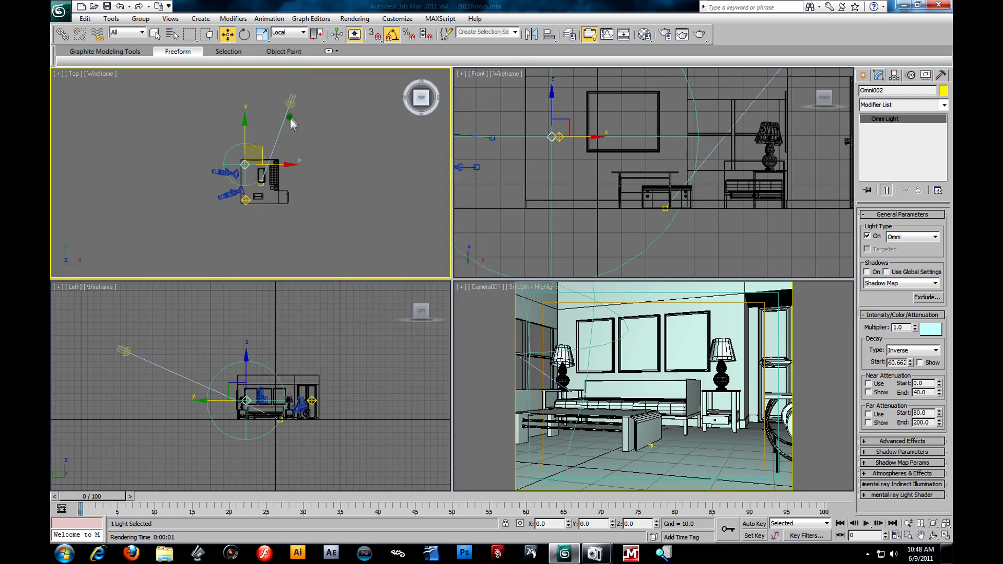
{"action": "left_click", "coordinate": [290, 100]}
{"action": "left_click", "coordinate": [289, 101]}
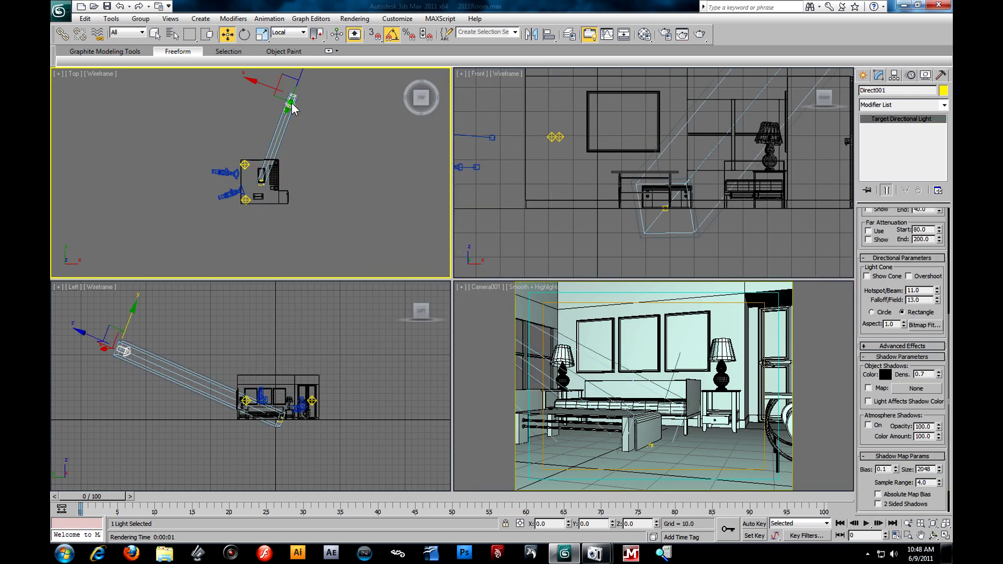
{"action": "left_click", "coordinate": [246, 202]}
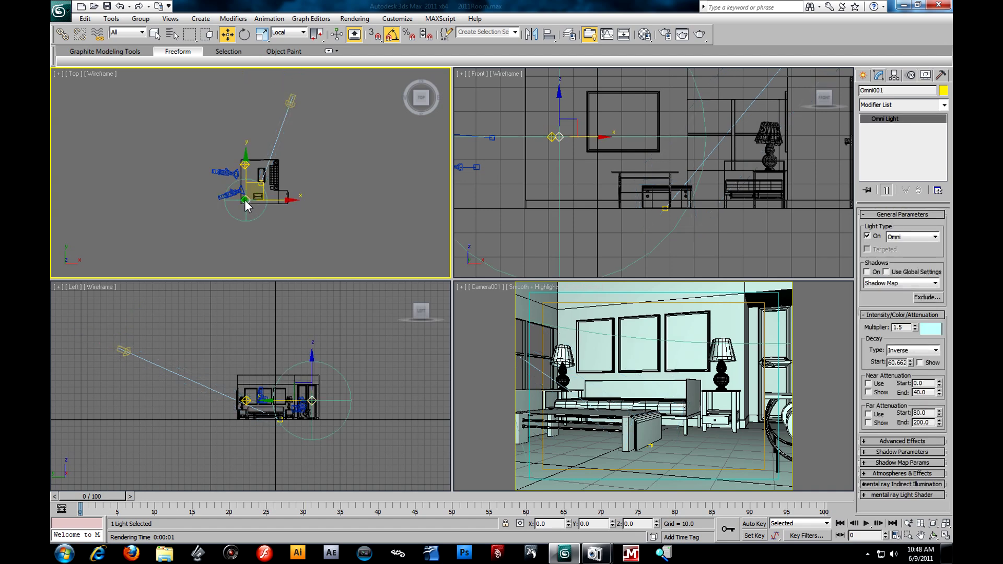
{"action": "left_click", "coordinate": [243, 167]}
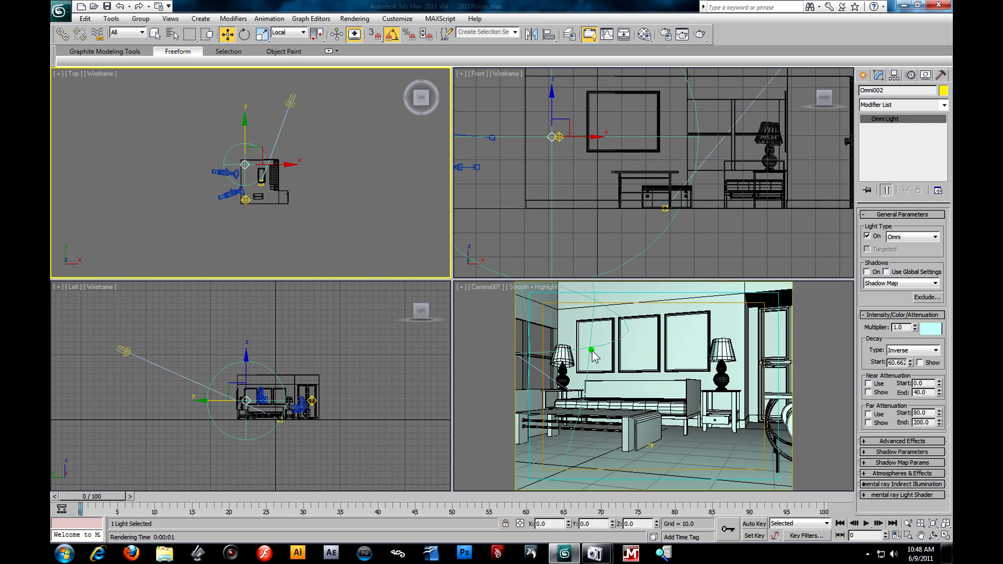
Step: Start an ActiveShade preview of the Camera001 view and place its window over the Front and Camera001 views
{"action": "right_click", "coordinate": [666, 333]}
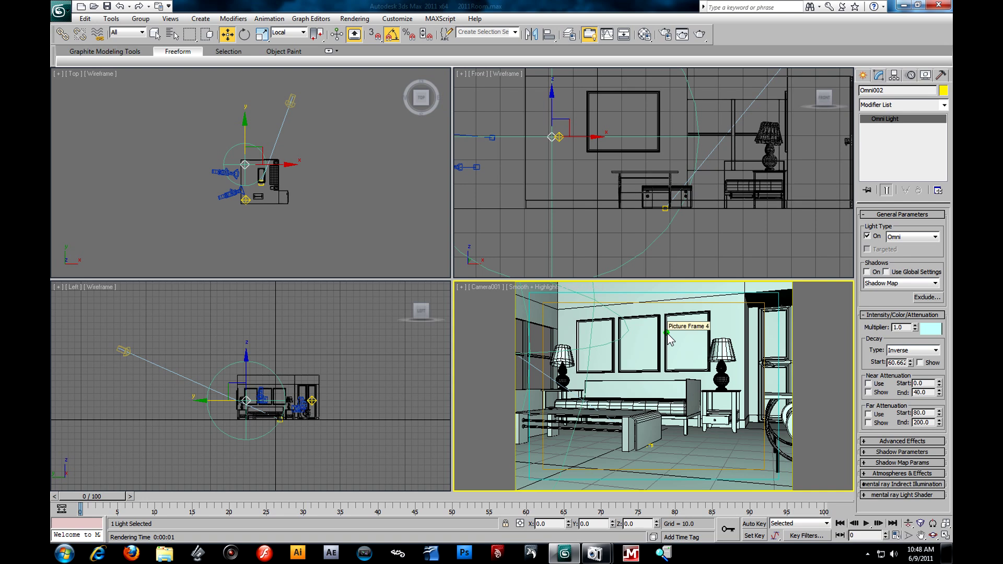
{"action": "left_click", "coordinate": [701, 35]}
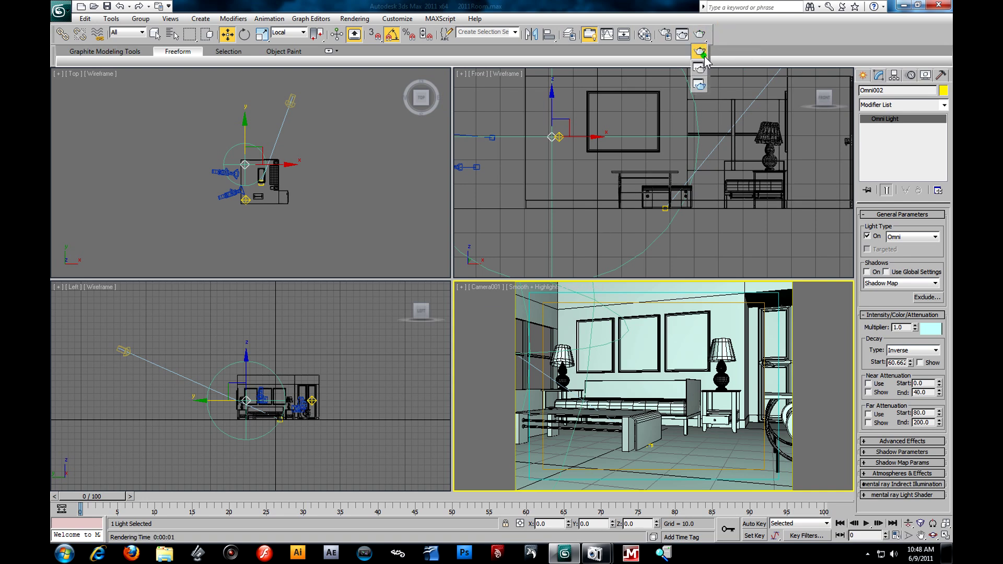
{"action": "left_click", "coordinate": [700, 87]}
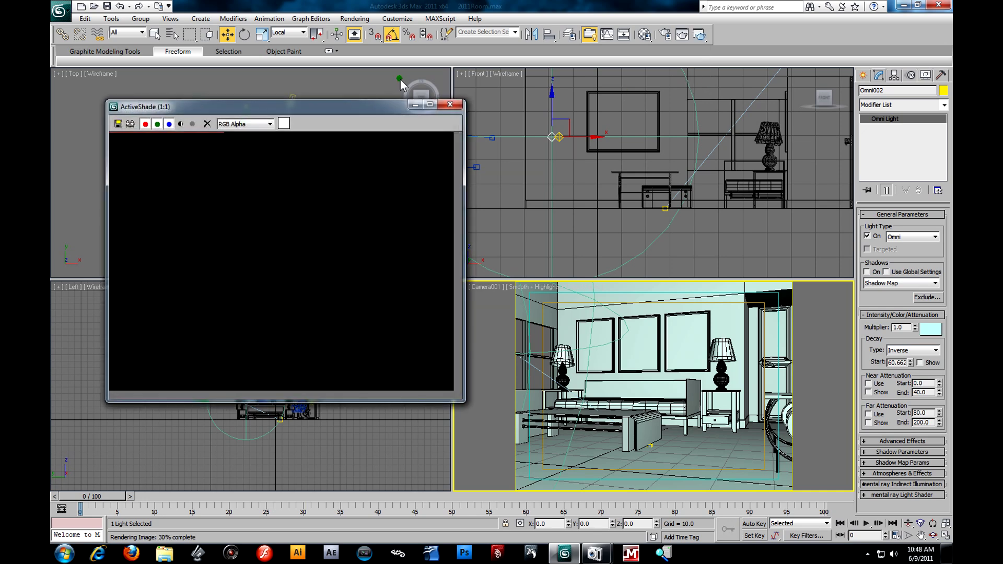
{"action": "left_click_drag", "start_coordinate": [308, 107], "coordinate": [706, 101]}
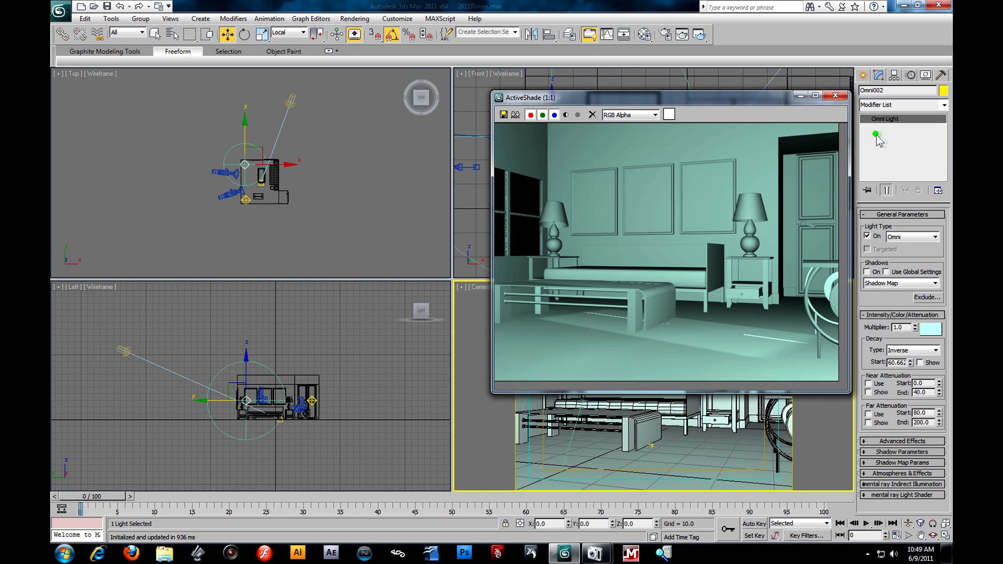
{"action": "left_click_drag", "start_coordinate": [741, 96], "coordinate": [707, 95]}
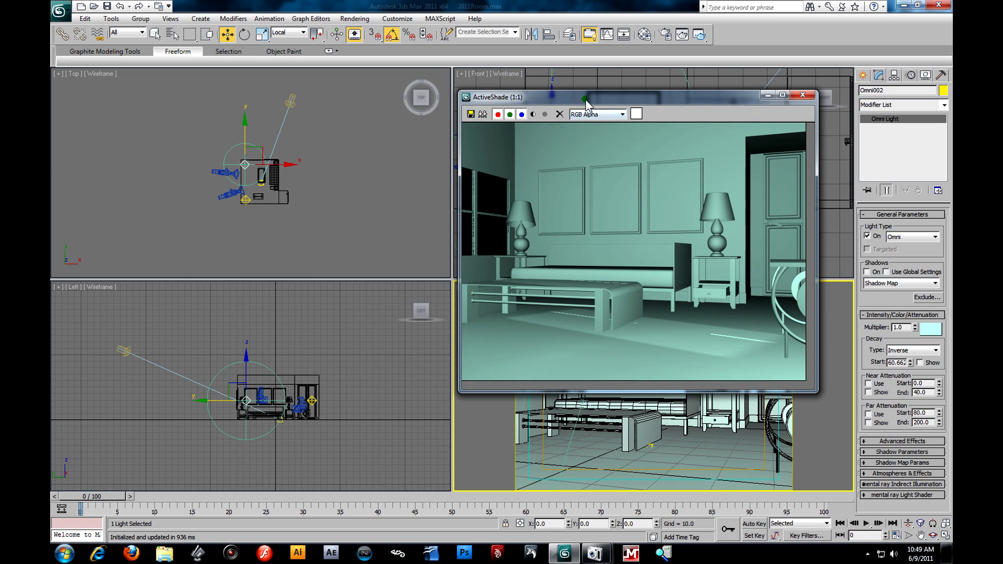
{"action": "left_click_drag", "start_coordinate": [581, 101], "coordinate": [594, 99]}
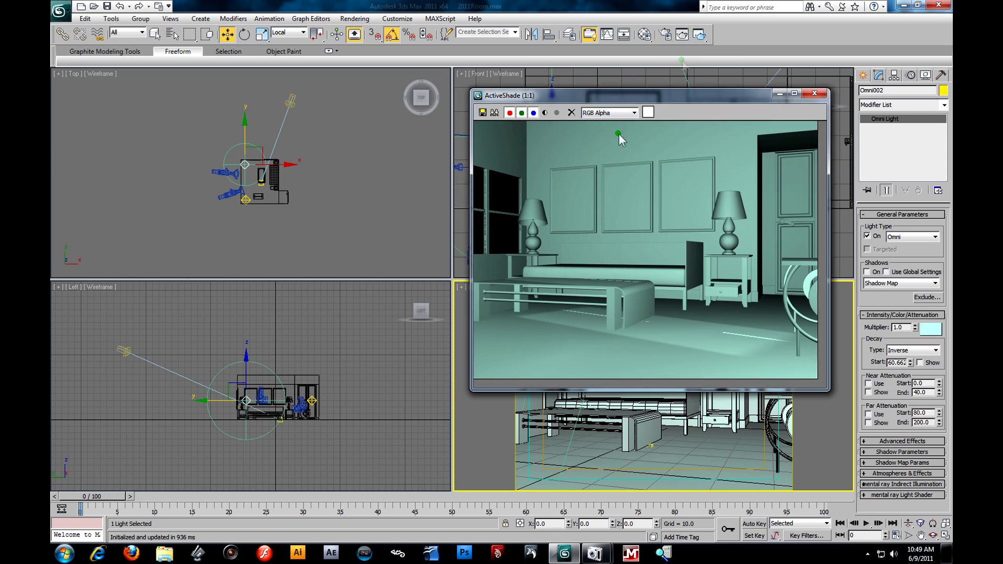
Step: Relaunch the ActiveShade preview in place of the existing one and reposition its window clear of the Top view and light parameters
{"action": "left_click", "coordinate": [702, 37]}
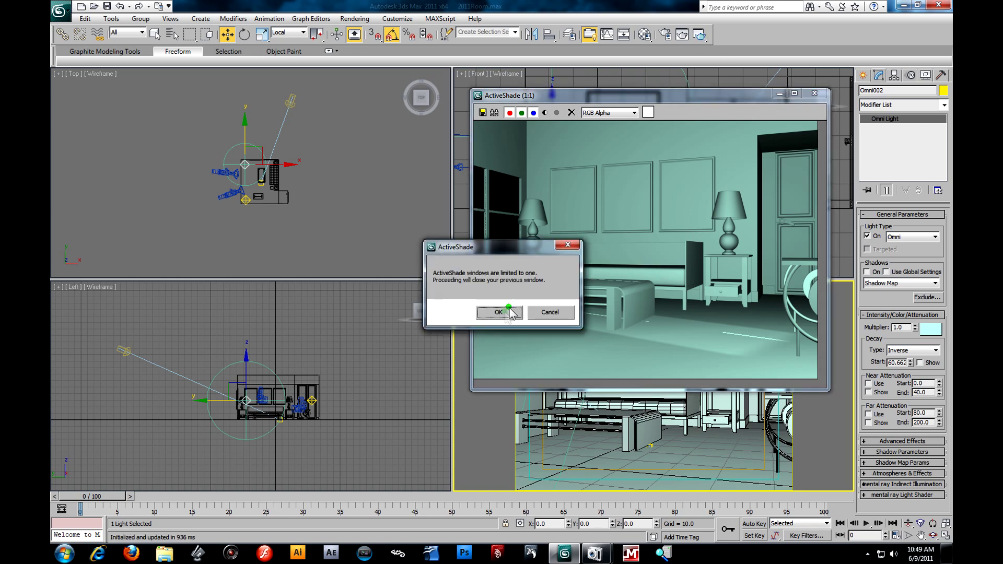
{"action": "left_click", "coordinate": [501, 310]}
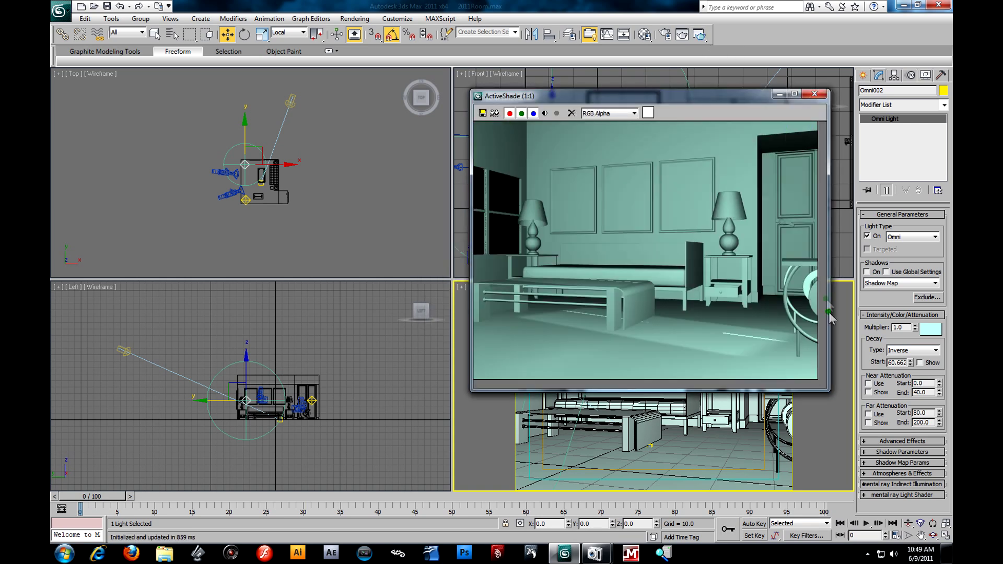
{"action": "mouse_move", "coordinate": [732, 94]}
{"action": "left_mouse_down"}
{"action": "mouse_move", "coordinate": [675, 102]}
{"action": "mouse_move", "coordinate": [741, 88]}
{"action": "left_mouse_up"}
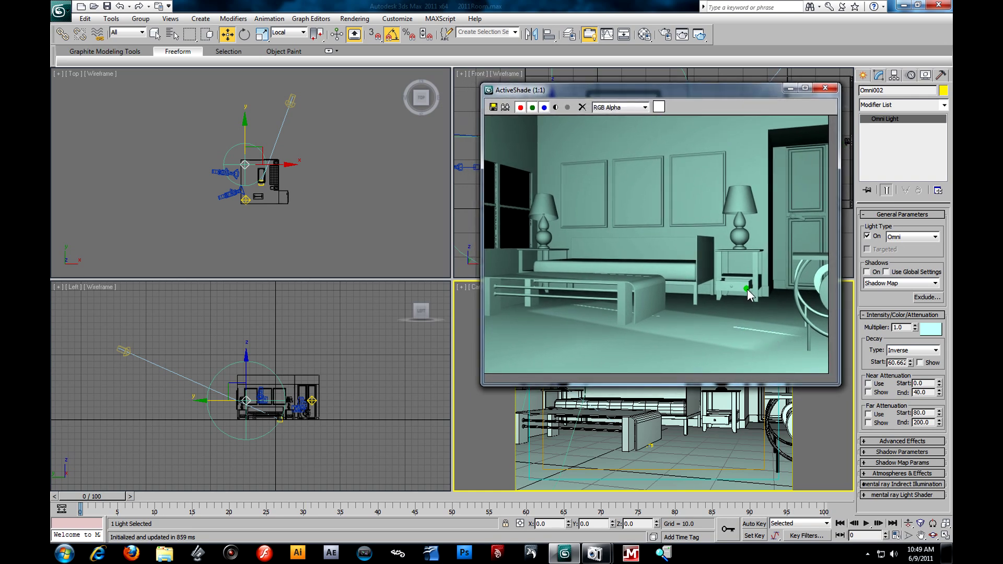
{"action": "mouse_move", "coordinate": [667, 92]}
{"action": "left_mouse_down"}
{"action": "mouse_move", "coordinate": [618, 90]}
{"action": "mouse_move", "coordinate": [648, 90]}
{"action": "left_mouse_up"}
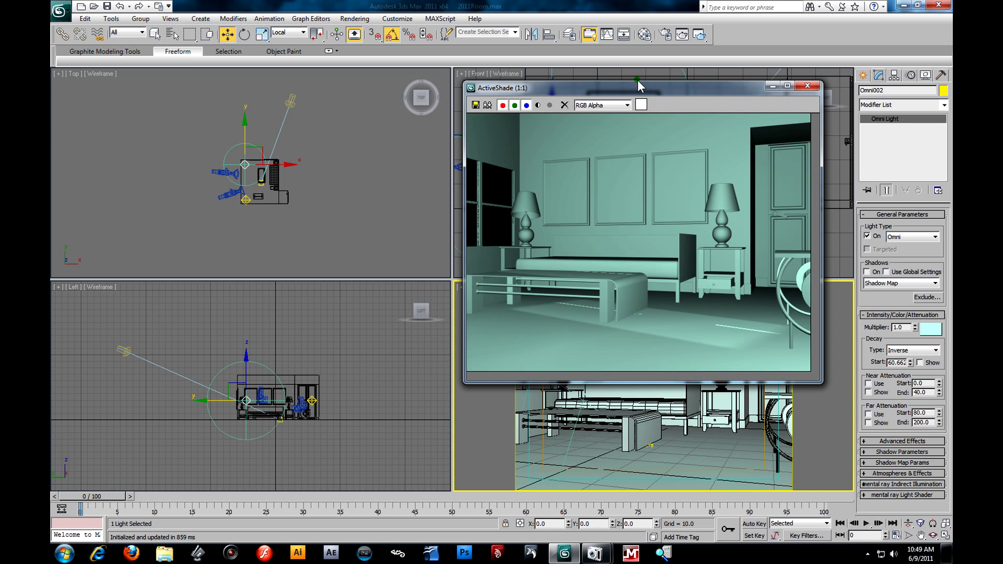
{"action": "left_click_drag", "start_coordinate": [638, 82], "coordinate": [657, 82]}
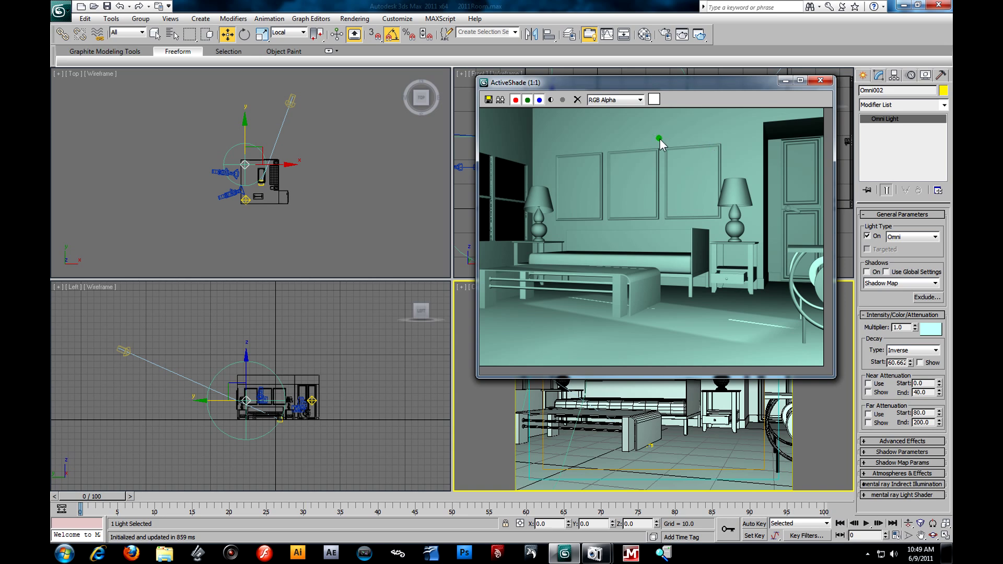
{"action": "left_click_drag", "start_coordinate": [646, 84], "coordinate": [601, 89]}
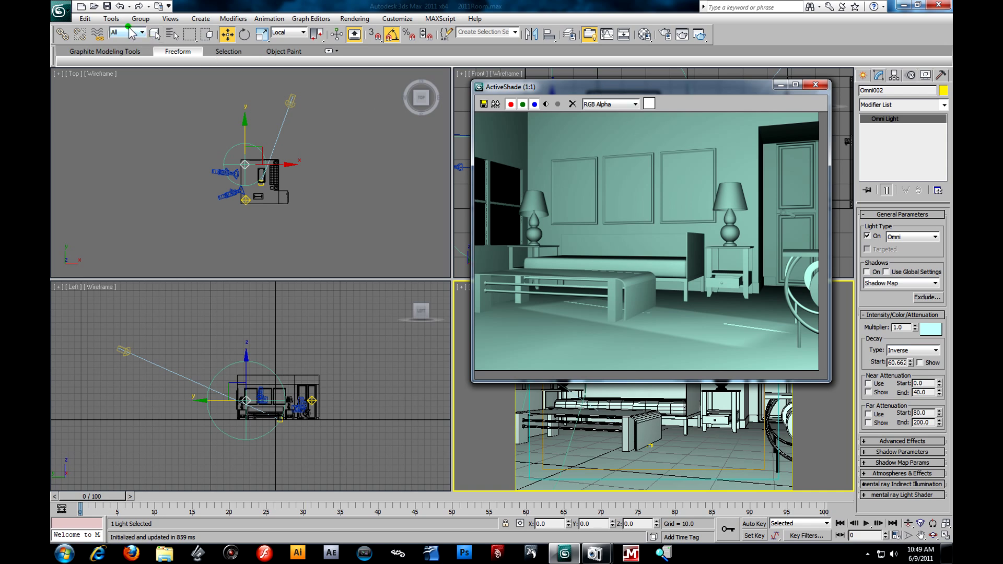
Step: Open the Light Lister, resize it, and arrange it beside the ActiveShade preview so both stay visible
{"action": "left_click", "coordinate": [111, 19]}
{"action": "left_click", "coordinate": [134, 155]}
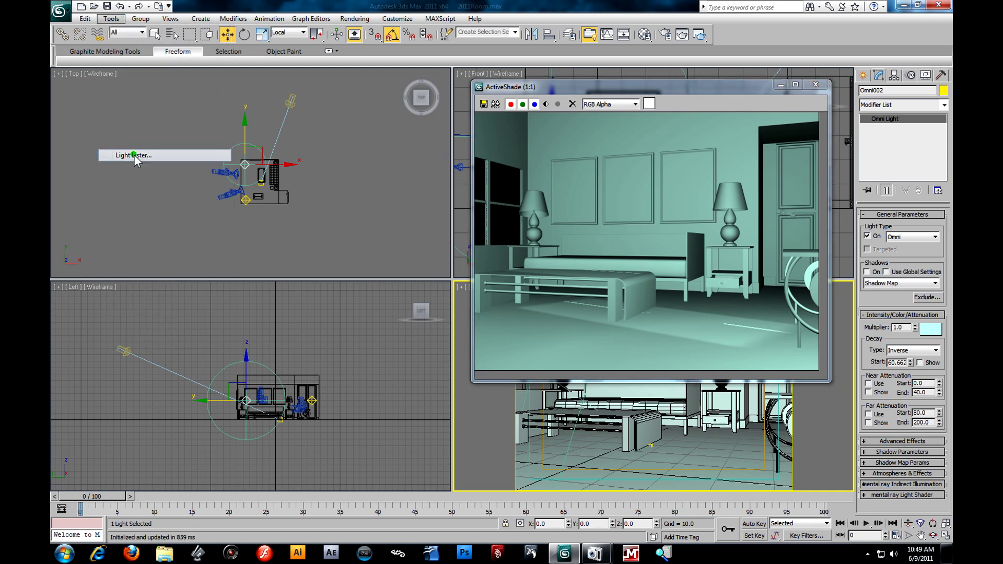
{"action": "left_click_drag", "start_coordinate": [623, 114], "coordinate": [247, 167]}
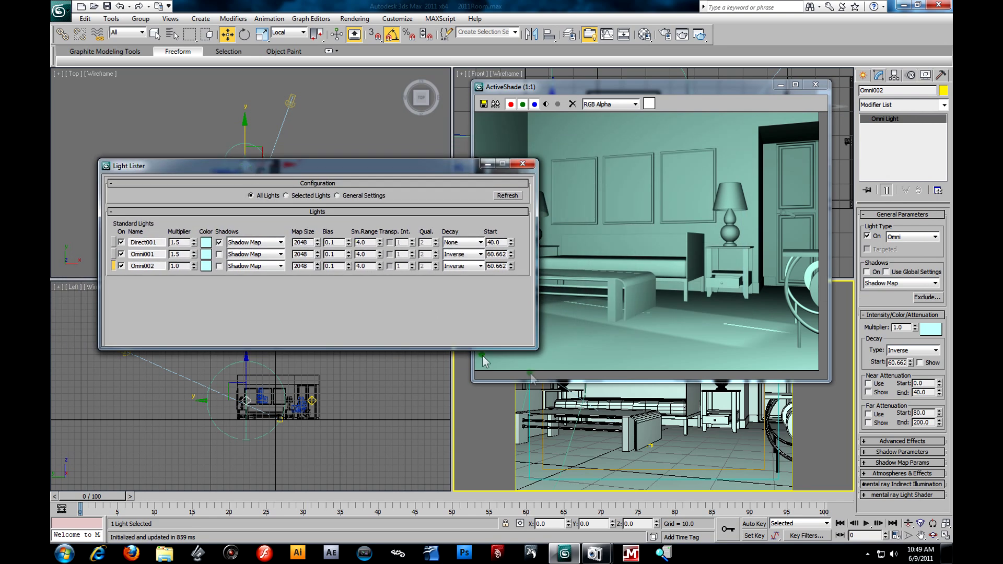
{"action": "left_click_drag", "start_coordinate": [534, 349], "coordinate": [507, 380]}
{"action": "left_click_drag", "start_coordinate": [471, 166], "coordinate": [435, 153]}
{"action": "left_click_drag", "start_coordinate": [634, 92], "coordinate": [676, 90]}
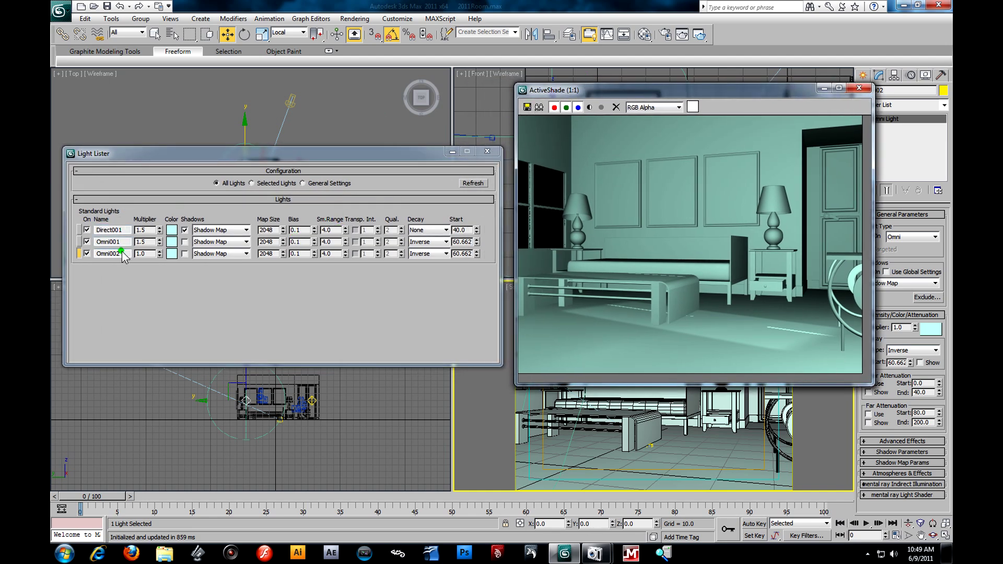
Step: Rename the direct light as Sun in the Light Lister
{"action": "left_click_drag", "start_coordinate": [123, 230], "coordinate": [59, 219]}
{"action": "key", "text": "BackSpace"}
{"action": "type", "text": "Sun"}
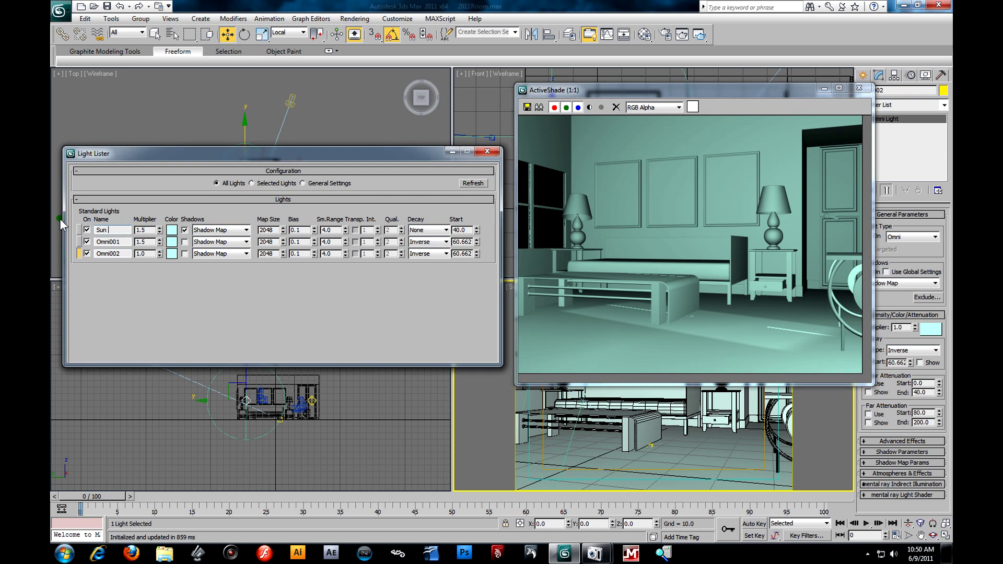
Step: Rename Omni001 as Fill Light 1 and Omni002 as Back Light in the Light Lister
{"action": "double_click", "coordinate": [95, 242]}
{"action": "type", "text": "Fill Light 1"}
{"action": "key", "text": "BackSpace"}
{"action": "key", "text": "BackSpace"}
{"action": "key", "text": "BackSpace"}
{"action": "key", "text": "BackSpace"}
{"action": "key", "text": "BackSpace"}
{"action": "key", "text": "BackSpace"}
{"action": "key", "text": "BackSpace"}
{"action": "type", "text": "Back Light"}
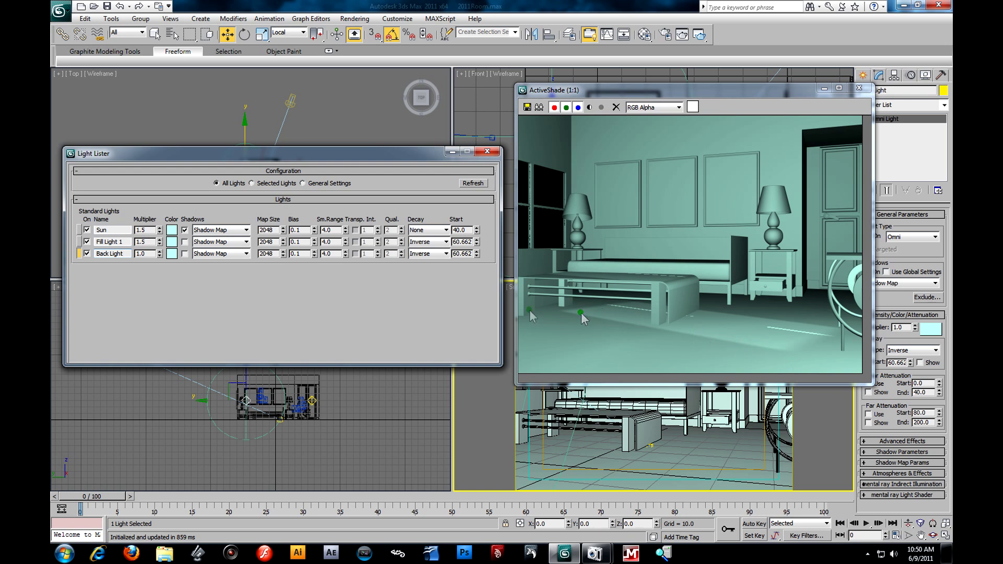
Step: Set the Sun light's shadow sample range to 10
{"action": "double_click", "coordinate": [329, 230]}
{"action": "type", "text": "10"}
{"action": "key", "text": "Return"}
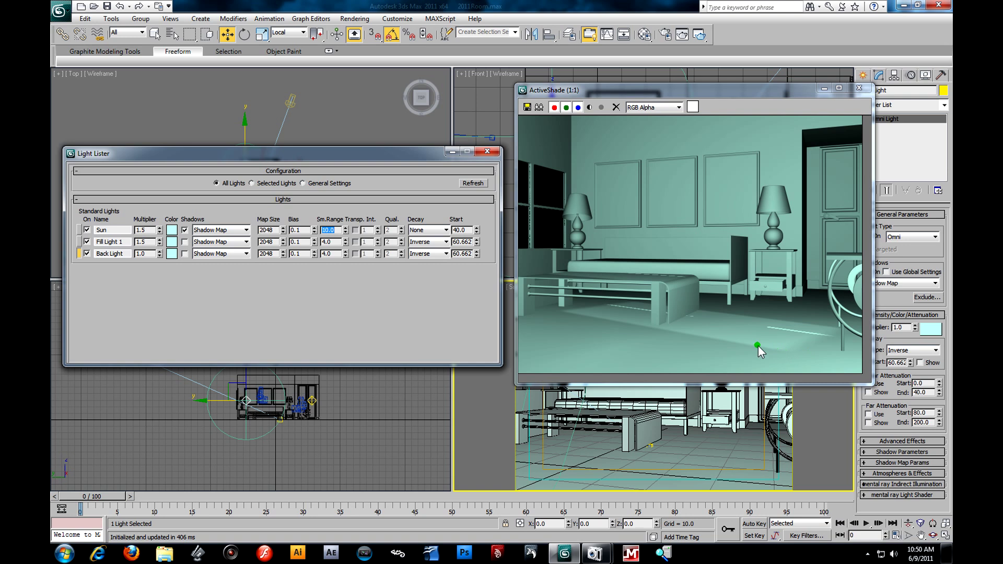
Step: Try a shadow sample range of 40 on the Sun light and return it to 10
{"action": "left_click_drag", "start_coordinate": [338, 231], "coordinate": [244, 194]}
{"action": "key", "text": "BackSpace"}
{"action": "type", "text": "40"}
{"action": "key", "text": "Return"}
{"action": "type", "text": "10"}
{"action": "key", "text": "Return"}
{"action": "mouse_move", "coordinate": [689, 89]}
{"action": "left_mouse_down"}
{"action": "mouse_move", "coordinate": [672, 93]}
{"action": "mouse_move", "coordinate": [698, 91]}
{"action": "left_mouse_up"}
{"action": "left_click", "coordinate": [121, 260]}
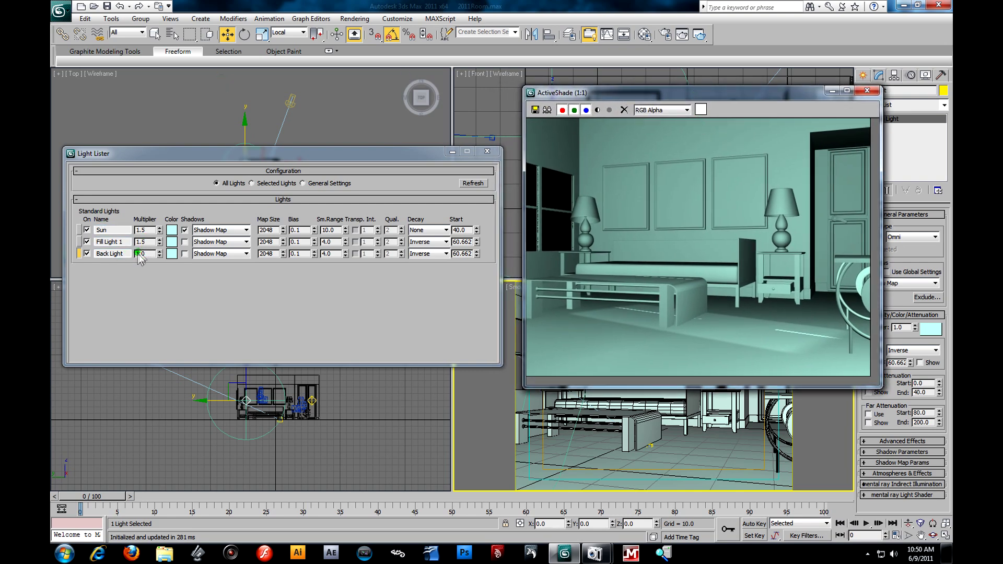
Step: Set the Sun light's color to pale yellow, RGB 255, 242, 191
{"action": "left_click", "coordinate": [172, 231]}
{"action": "left_click_drag", "start_coordinate": [648, 250], "coordinate": [390, 316]}
{"action": "left_click_drag", "start_coordinate": [287, 341], "coordinate": [263, 341]}
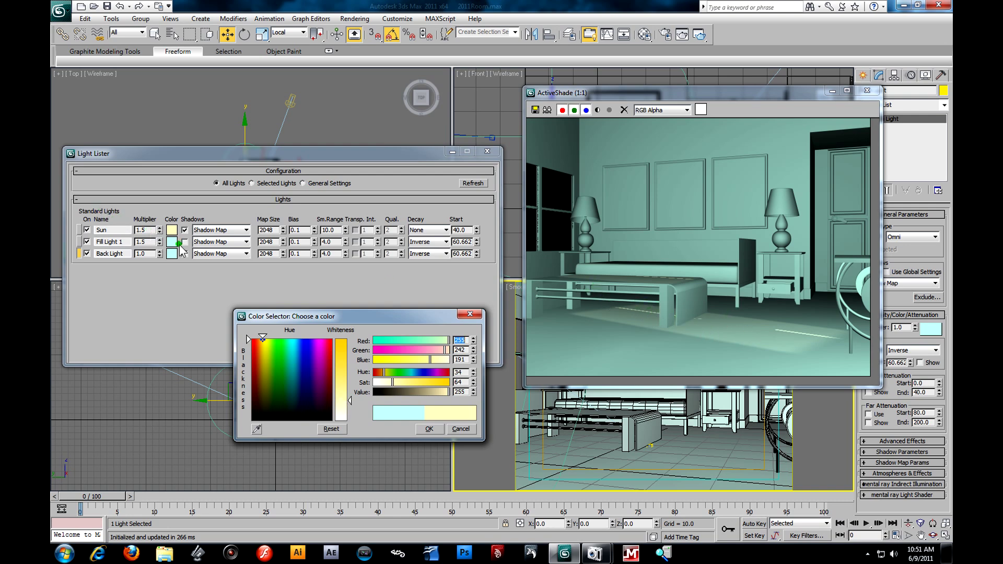
{"action": "left_click", "coordinate": [428, 429]}
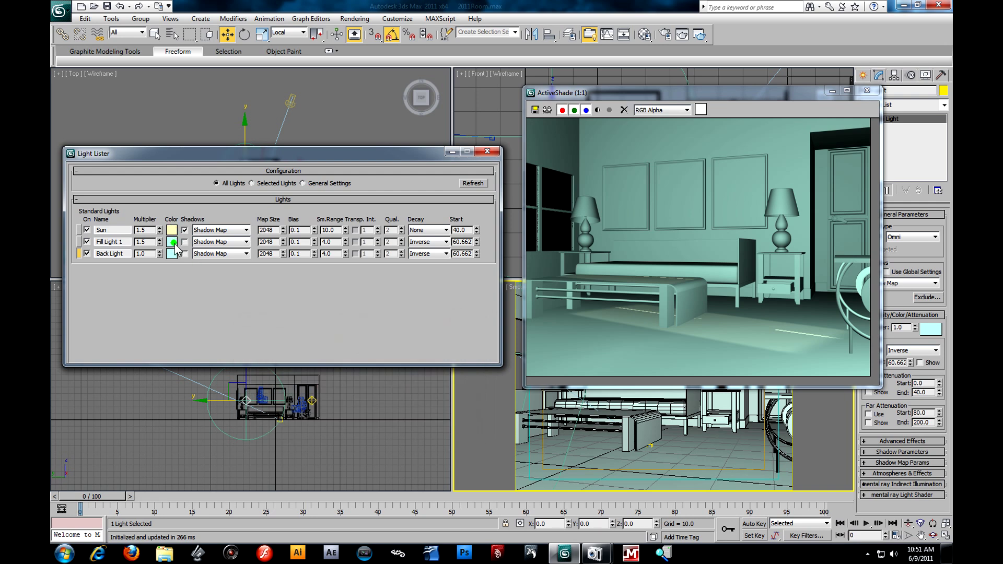
Step: Copy the Sun light's pale yellow color to Fill Light 1 and Back Light
{"action": "left_click_drag", "start_coordinate": [174, 244], "coordinate": [174, 244]}
{"action": "left_click", "coordinate": [275, 263]}
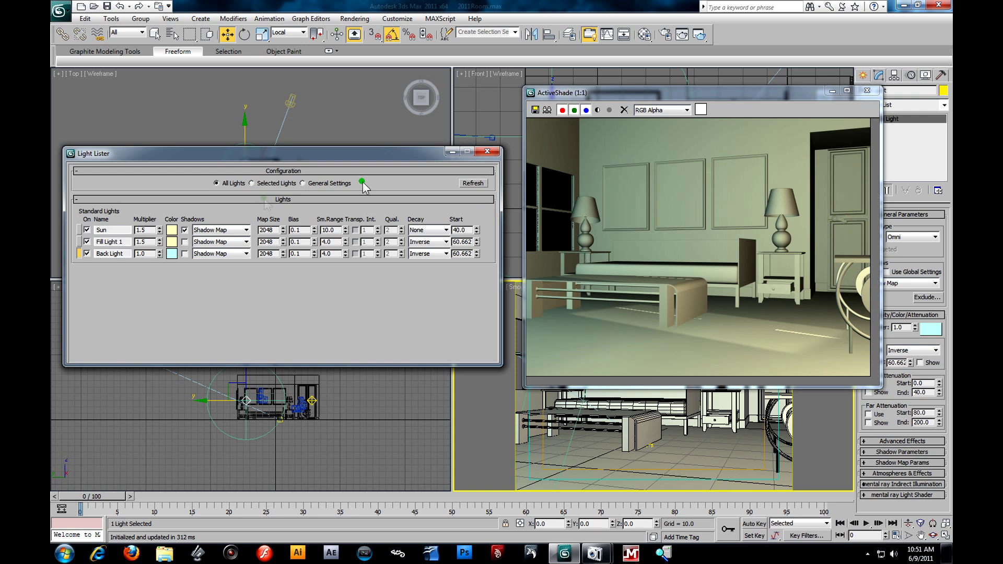
{"action": "left_click_drag", "start_coordinate": [172, 242], "coordinate": [169, 254]}
{"action": "left_click", "coordinate": [287, 262]}
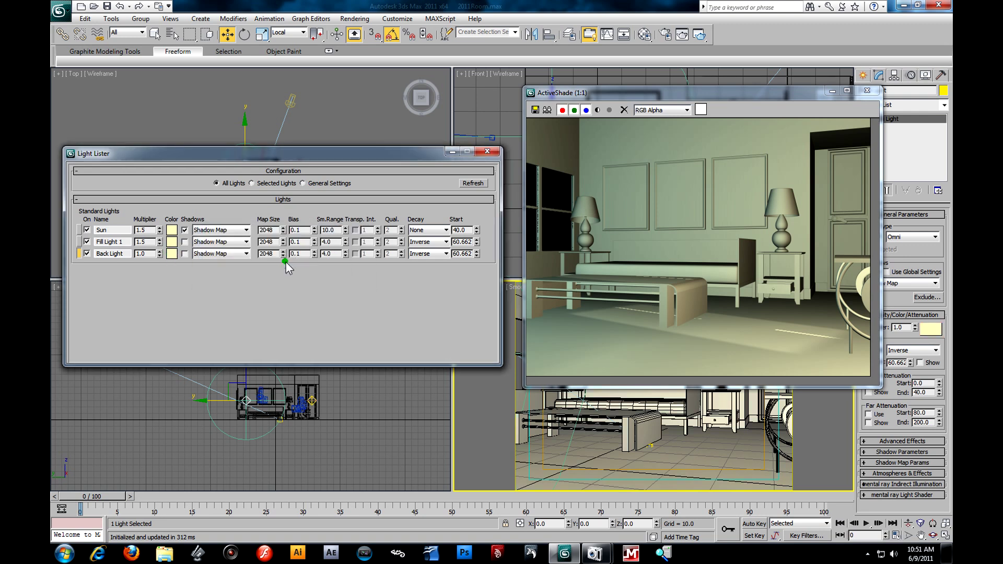
Step: Set the Back Light's color to pale cyan with hue 121 and saturation 64
{"action": "left_click", "coordinate": [171, 253]}
{"action": "left_click", "coordinate": [290, 340]}
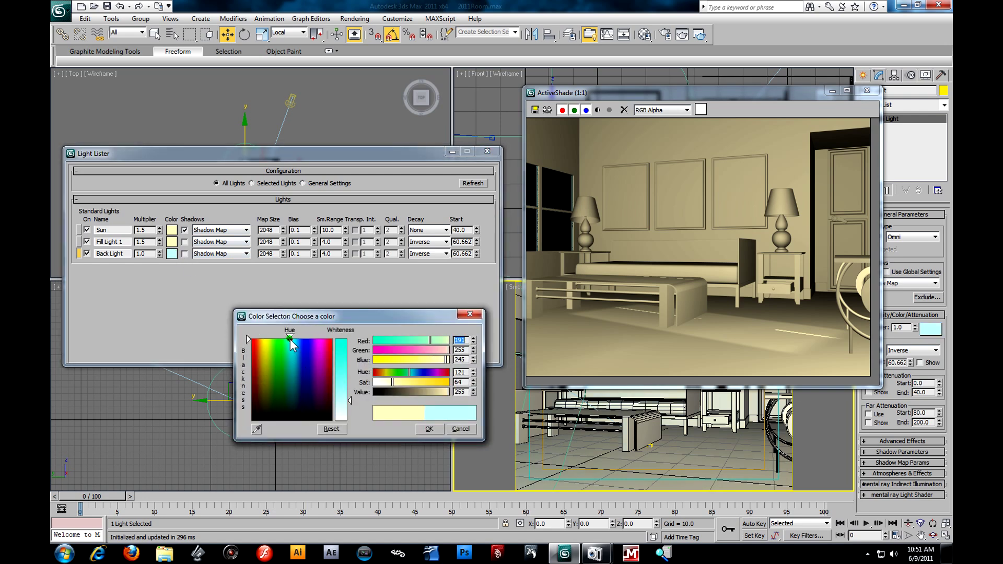
{"action": "left_click", "coordinate": [427, 429]}
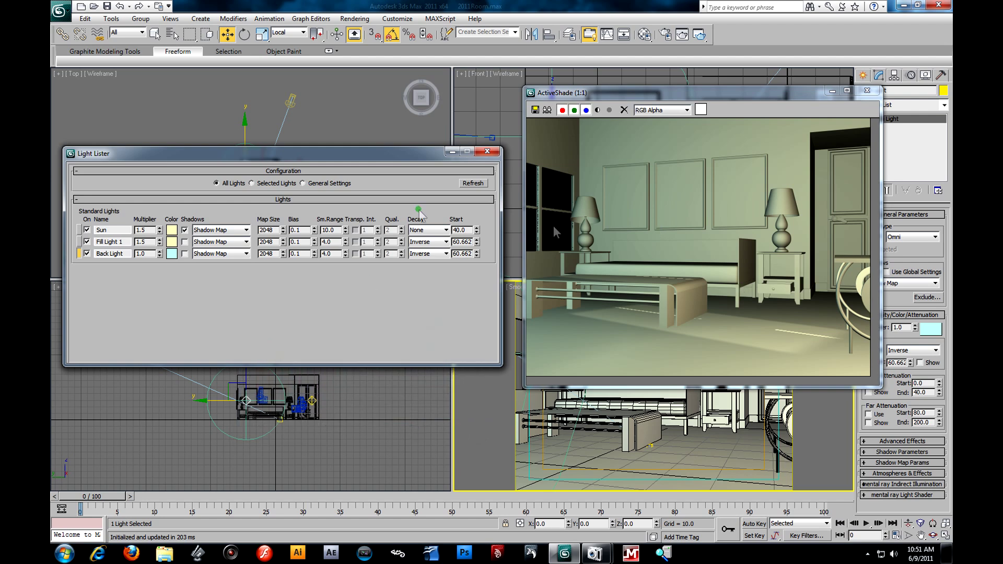
Step: Try an orange tint on the Sun light and set its color to pure blue, RGB 0, 0, 255
{"action": "left_click", "coordinate": [173, 230]}
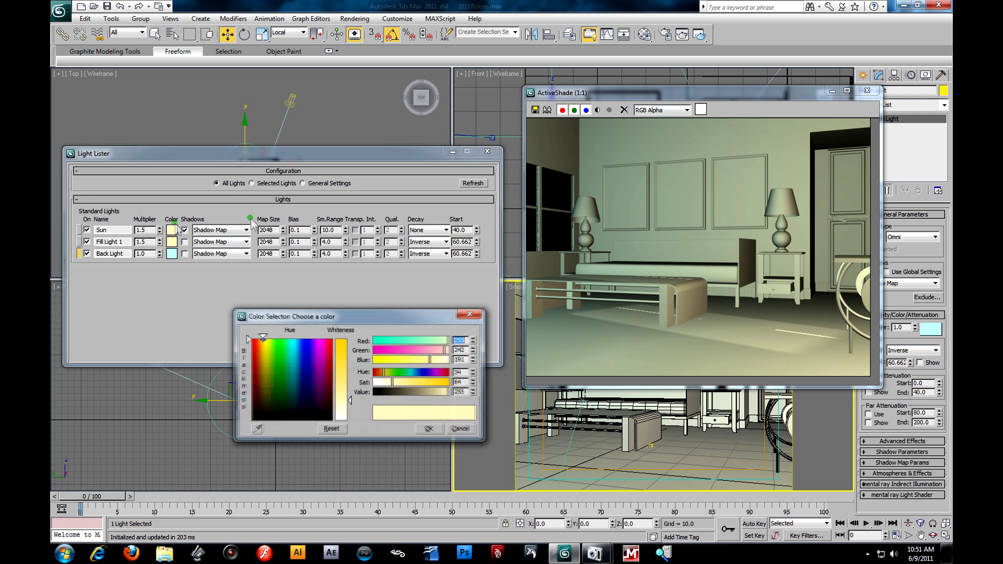
{"action": "left_click_drag", "start_coordinate": [266, 346], "coordinate": [259, 345]}
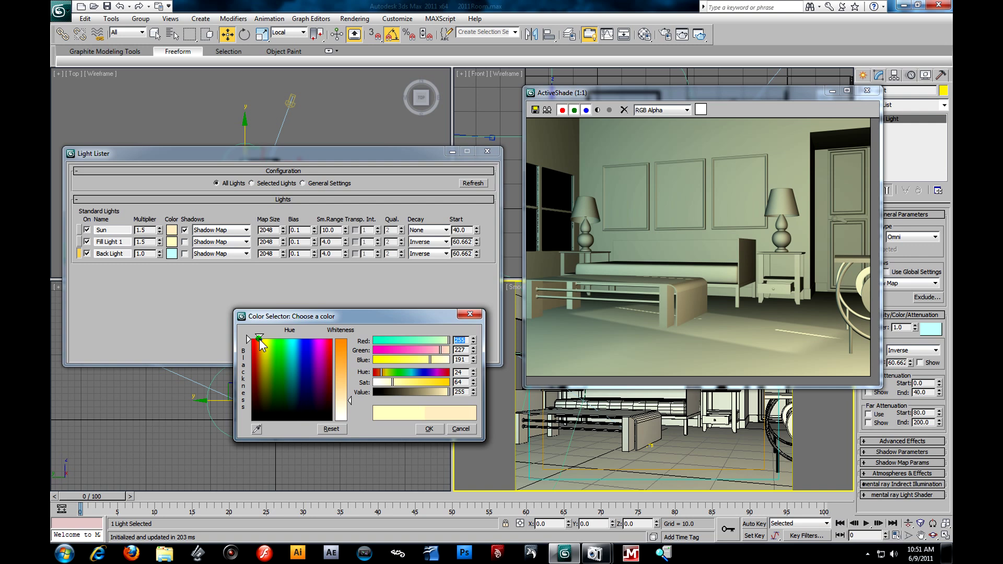
{"action": "left_click_drag", "start_coordinate": [350, 400], "coordinate": [350, 364]}
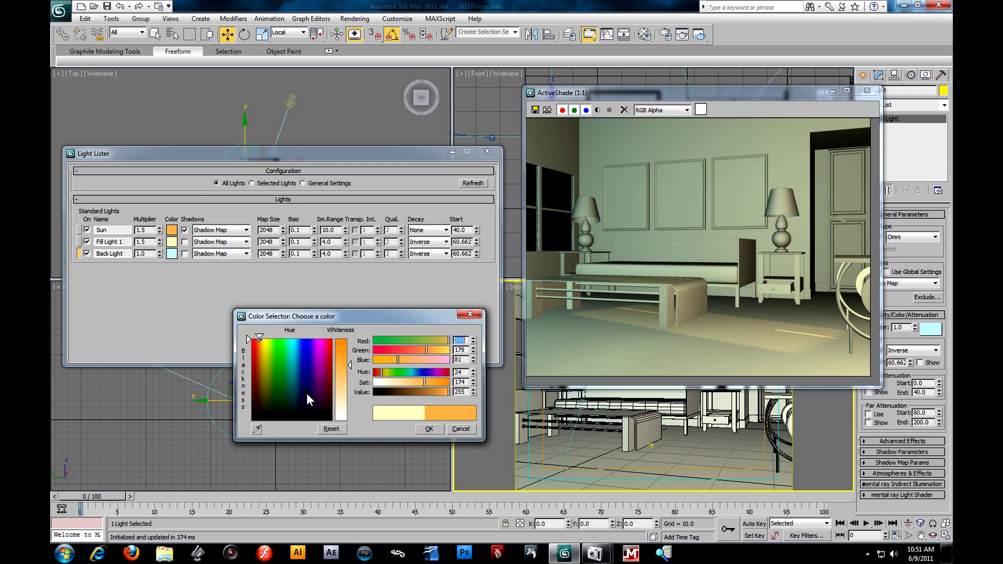
{"action": "mouse_move", "coordinate": [275, 349]}
{"action": "left_mouse_down"}
{"action": "mouse_move", "coordinate": [315, 343]}
{"action": "mouse_move", "coordinate": [306, 340]}
{"action": "left_mouse_up"}
{"action": "left_click_drag", "start_coordinate": [350, 363], "coordinate": [350, 340]}
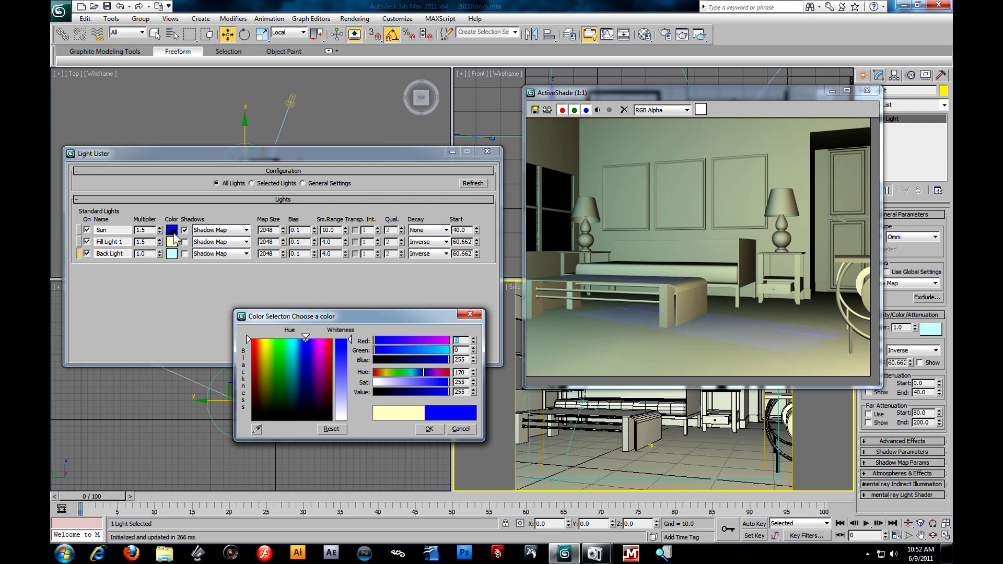
{"action": "left_click", "coordinate": [430, 428]}
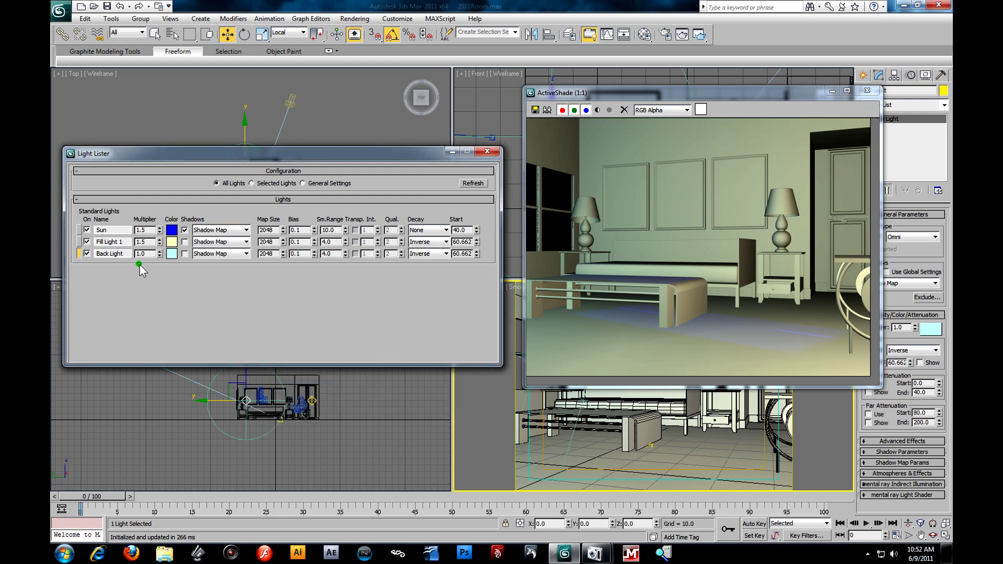
Step: Copy the Sun light's blue color to Fill Light 1 and Back Light
{"action": "left_click_drag", "start_coordinate": [171, 230], "coordinate": [172, 241]}
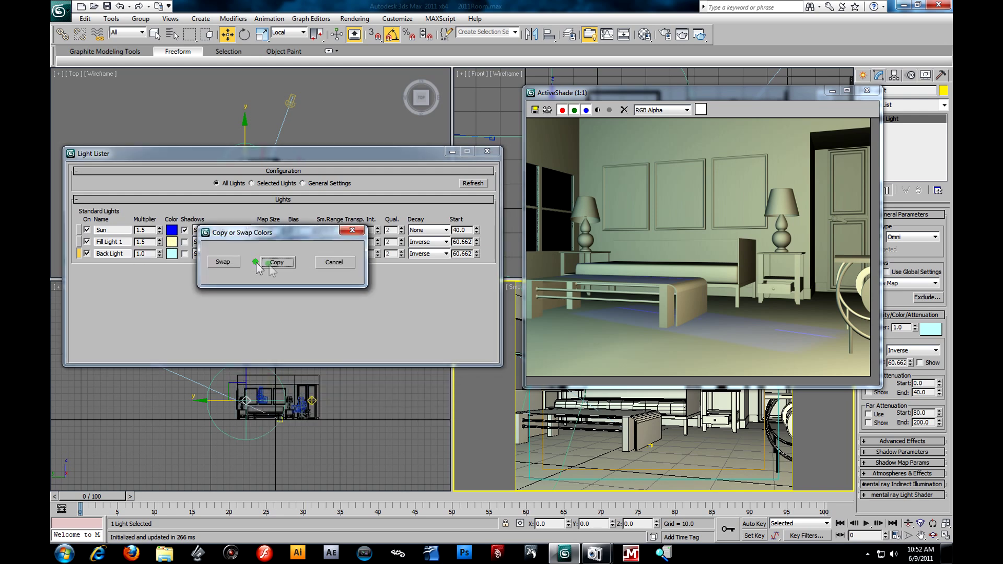
{"action": "left_click", "coordinate": [270, 263]}
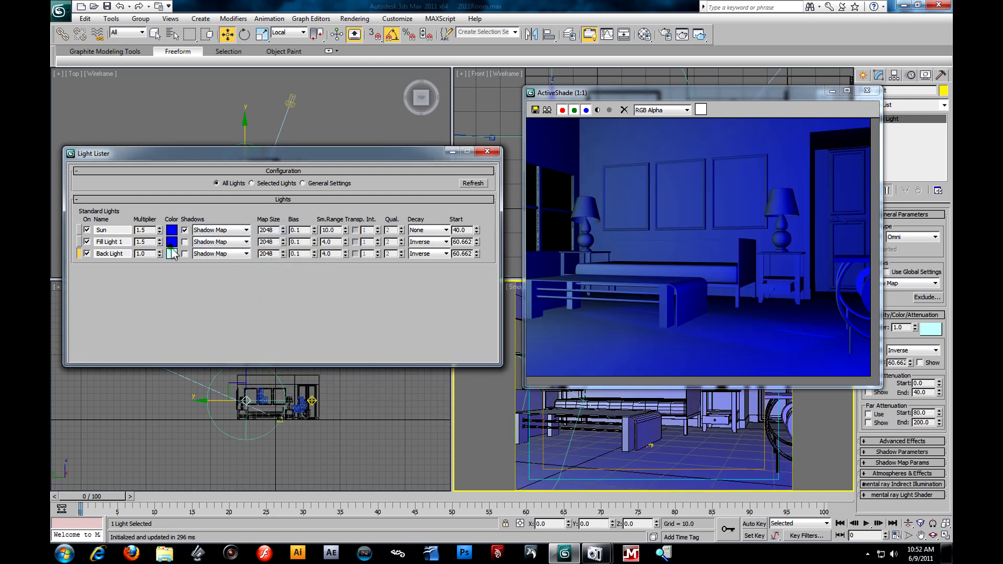
{"action": "left_click_drag", "start_coordinate": [174, 241], "coordinate": [175, 253]}
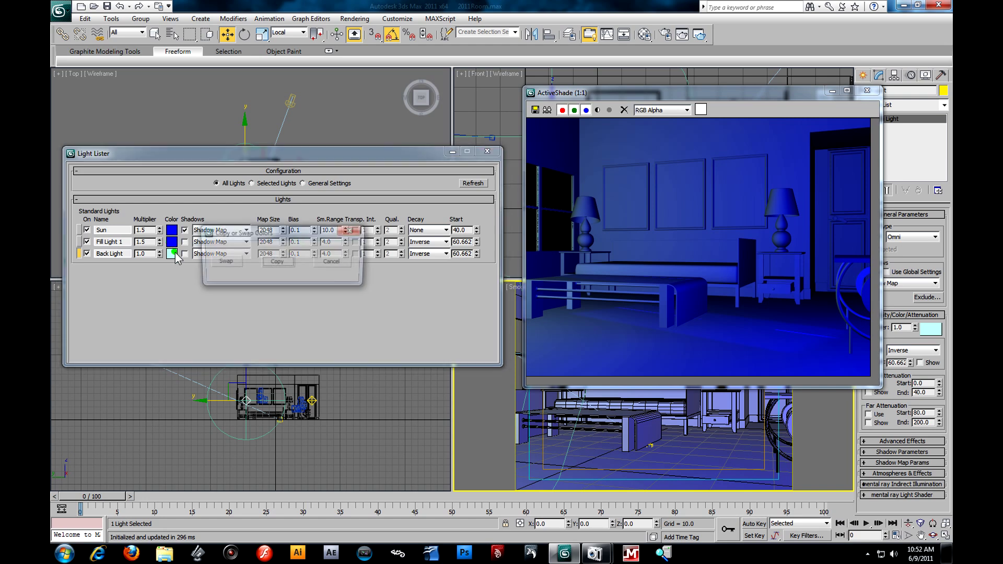
{"action": "left_click", "coordinate": [283, 270]}
Step: Set the multipliers of Fill Light 1 and Back Light to 0.5
{"action": "double_click", "coordinate": [141, 242]}
{"action": "type", "text": ".5"}
{"action": "key", "text": "Return"}
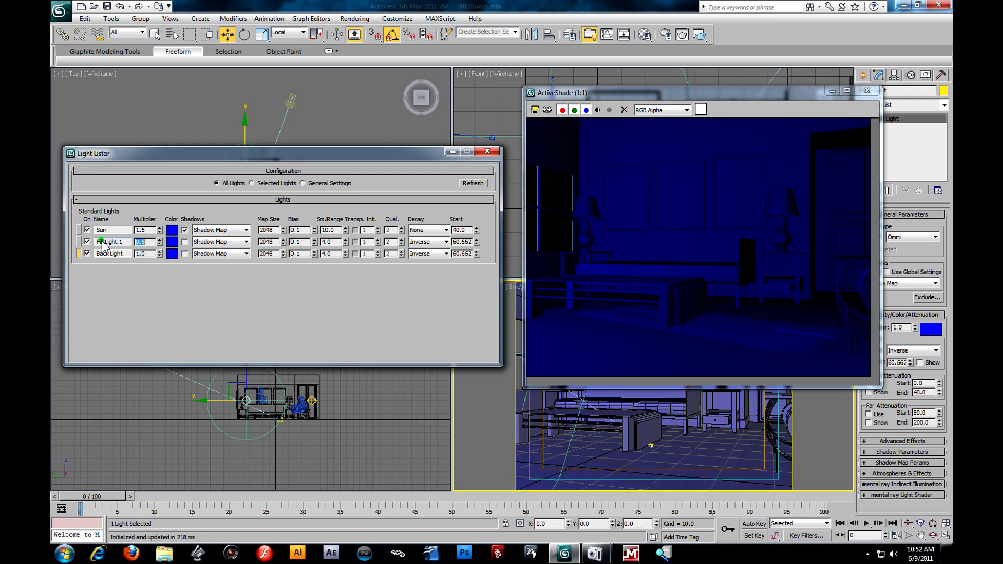
{"action": "double_click", "coordinate": [143, 253]}
{"action": "type", "text": ".5"}
{"action": "key", "text": "Return"}
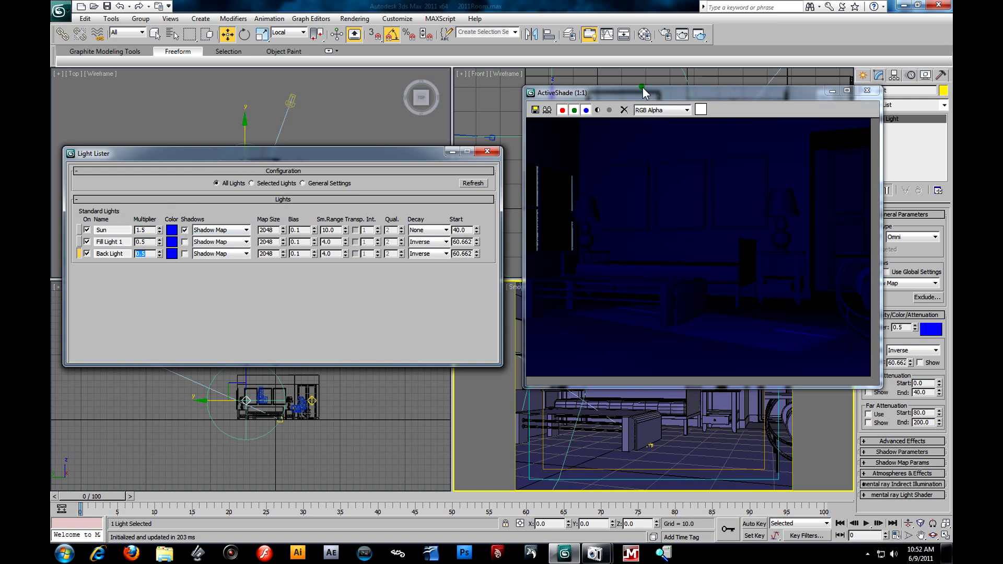
Step: Set the Sun light's color to light cyan, hue 121 and saturation 107, and copy it to Fill Light 1 and Back Light
{"action": "left_click", "coordinate": [171, 230]}
{"action": "left_click_drag", "start_coordinate": [282, 352], "coordinate": [290, 340]}
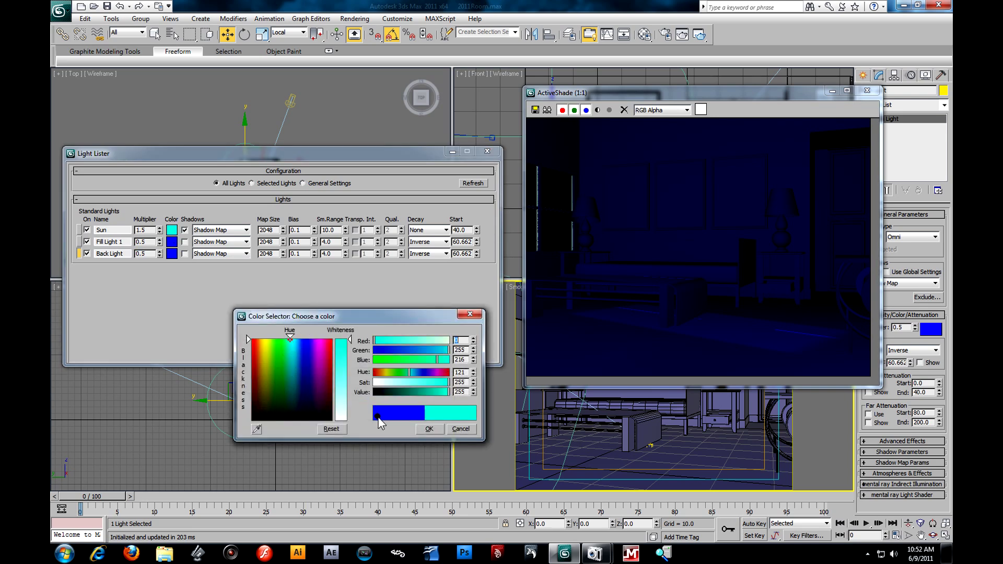
{"action": "left_click_drag", "start_coordinate": [352, 339], "coordinate": [352, 386]}
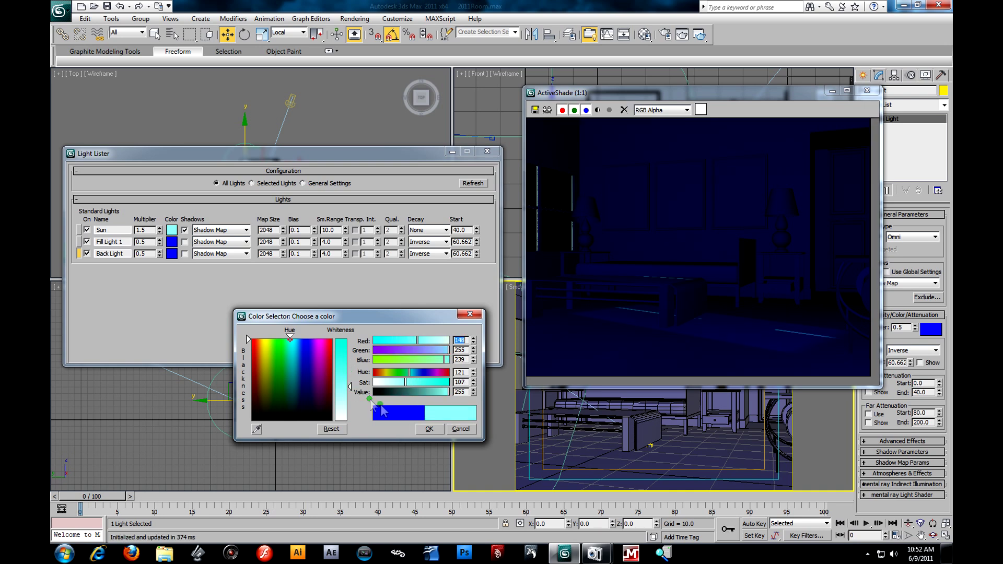
{"action": "left_click", "coordinate": [428, 428]}
{"action": "left_click_drag", "start_coordinate": [174, 236], "coordinate": [193, 251]}
{"action": "left_click", "coordinate": [276, 262]}
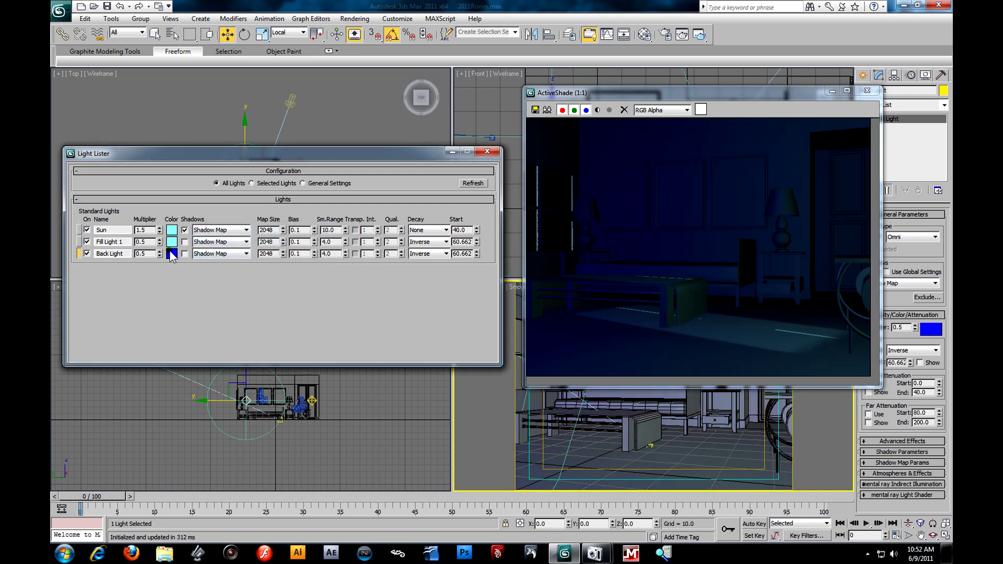
{"action": "left_click_drag", "start_coordinate": [171, 241], "coordinate": [169, 253]}
{"action": "left_click", "coordinate": [277, 263]}
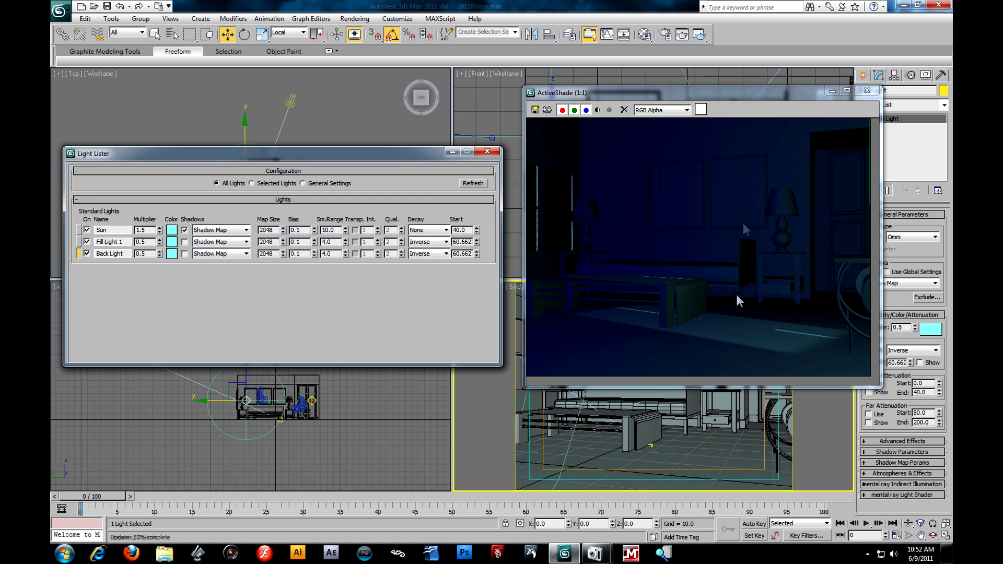
Step: Set the multipliers of Fill Light 1 and Back Light to 1.0
{"action": "left_click_drag", "start_coordinate": [151, 242], "coordinate": [104, 235]}
{"action": "type", "text": "1"}
{"action": "key", "text": "Return"}
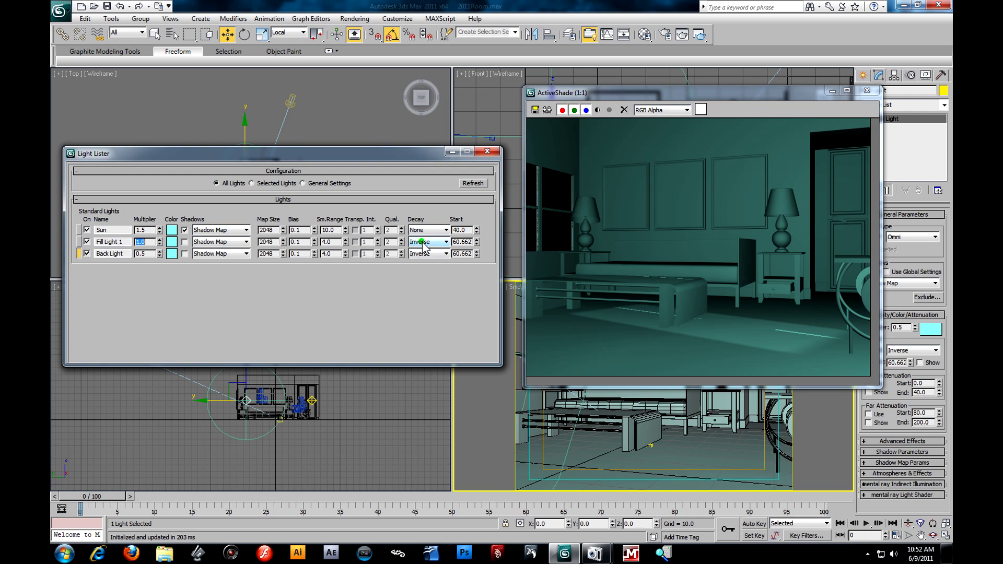
{"action": "left_click_drag", "start_coordinate": [152, 255], "coordinate": [107, 251]}
{"action": "type", "text": "1"}
{"action": "key", "text": "Return"}
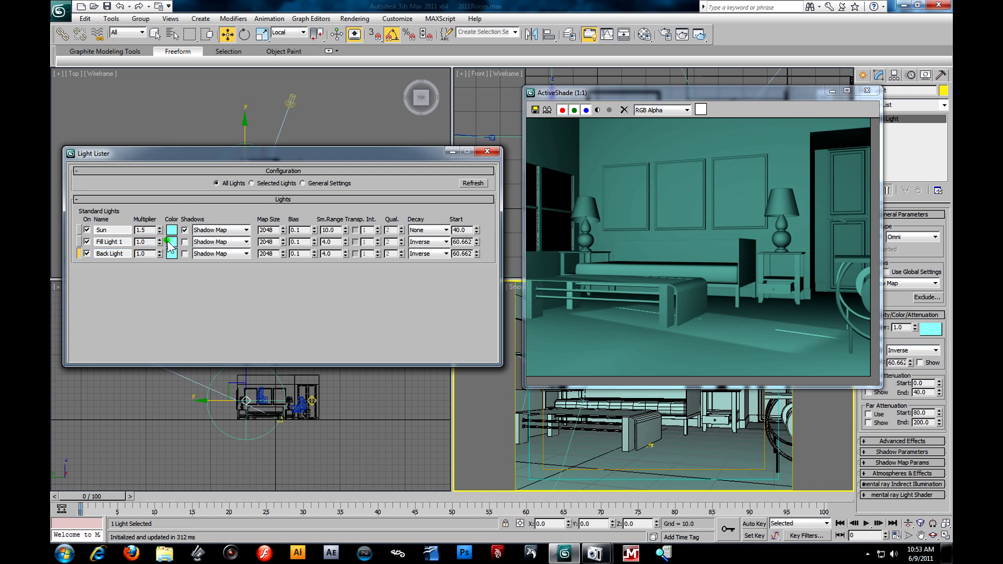
Step: Lighten the cyan of Fill Light 1 to saturation 42 and of Back Light to saturation 37
{"action": "left_click", "coordinate": [171, 242]}
{"action": "left_click_drag", "start_coordinate": [349, 387], "coordinate": [349, 409]}
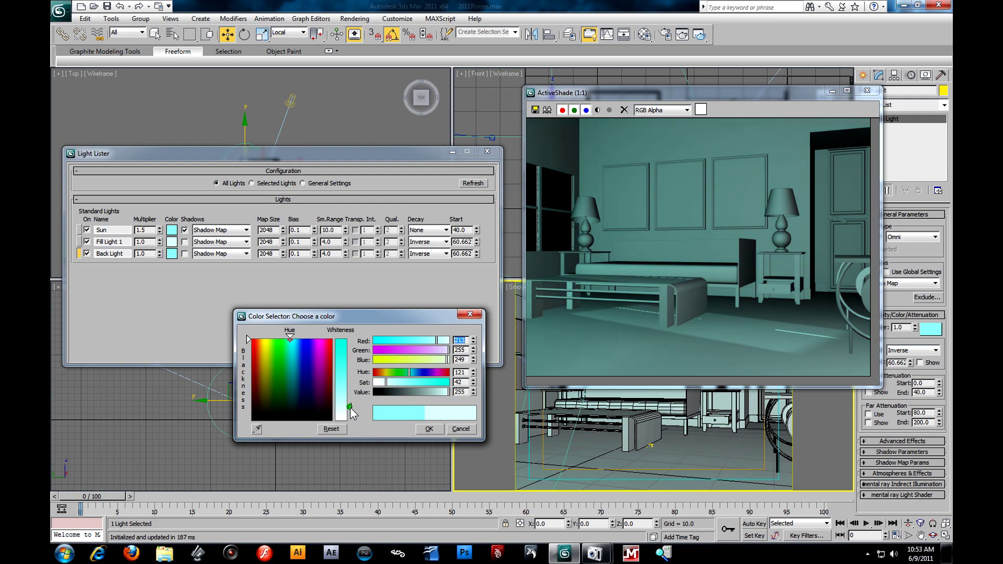
{"action": "left_click", "coordinate": [428, 429]}
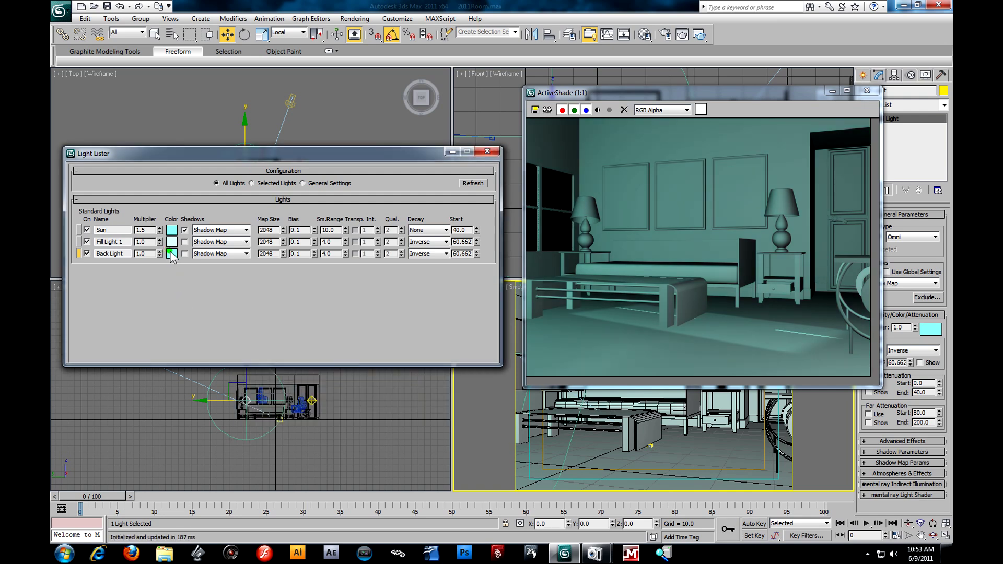
{"action": "left_click", "coordinate": [171, 253]}
{"action": "left_click_drag", "start_coordinate": [350, 387], "coordinate": [351, 410]}
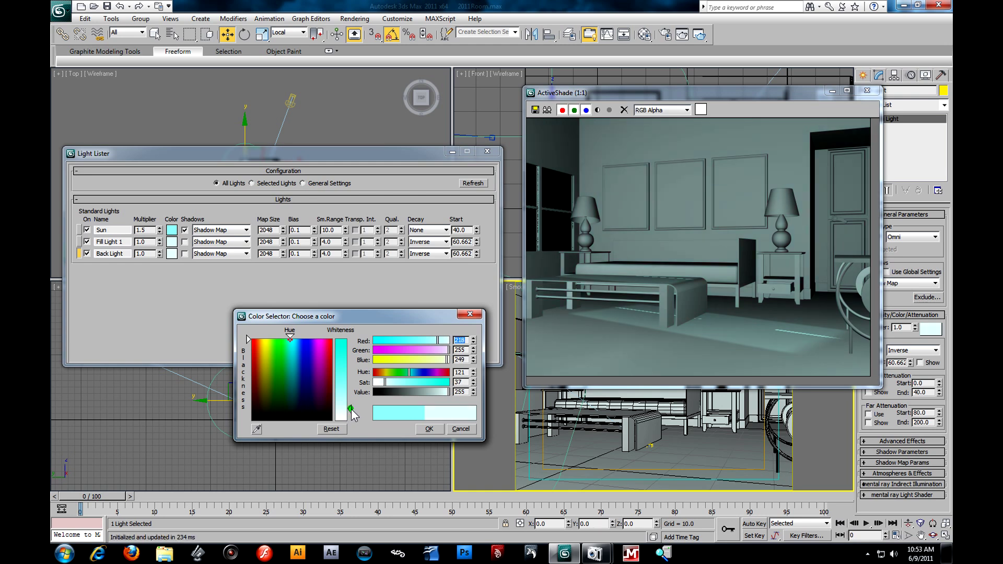
{"action": "left_click", "coordinate": [423, 430]}
Step: Set the Sun light's color to pale yellow with hue 51 and saturation 45
{"action": "left_click", "coordinate": [171, 230]}
{"action": "mouse_move", "coordinate": [271, 342]}
{"action": "left_mouse_down"}
{"action": "mouse_move", "coordinate": [288, 346]}
{"action": "mouse_move", "coordinate": [268, 339]}
{"action": "left_mouse_up"}
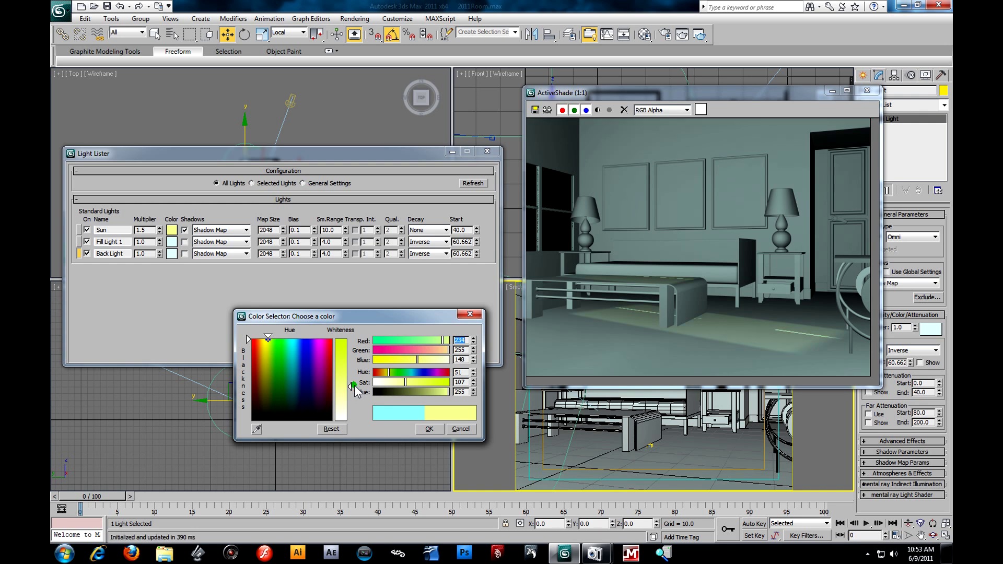
{"action": "left_click_drag", "start_coordinate": [353, 385], "coordinate": [352, 402]}
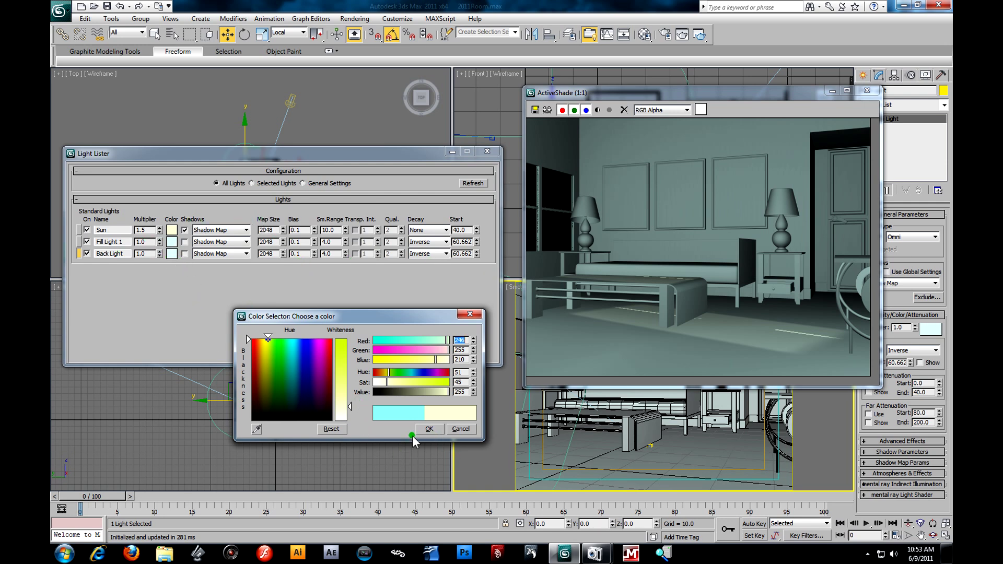
{"action": "left_click", "coordinate": [428, 429]}
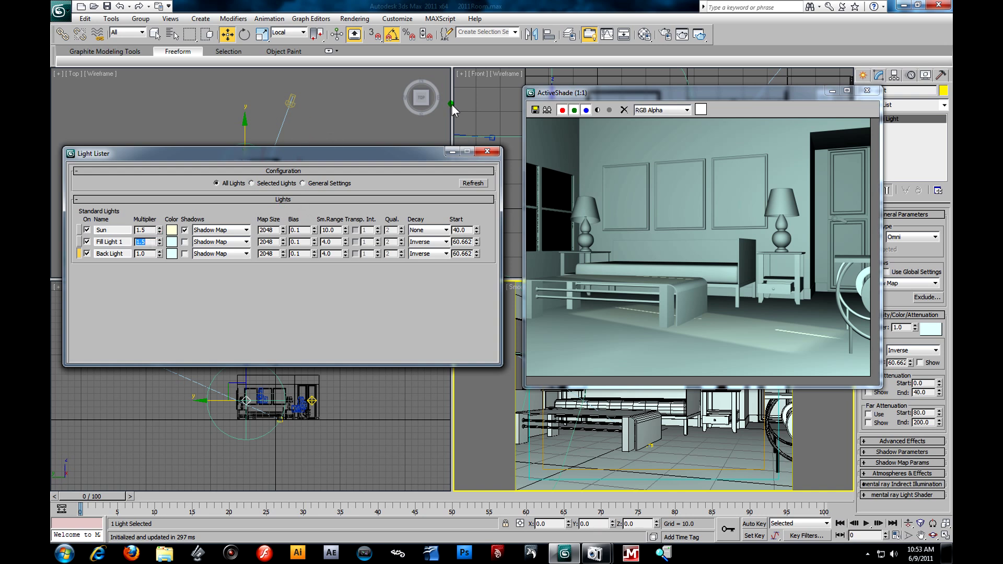
Step: Close the ActiveShade and Light Lister windows and render the Camera001 view at production quality
{"action": "mouse_move", "coordinate": [653, 93]}
{"action": "left_mouse_down"}
{"action": "mouse_move", "coordinate": [598, 94]}
{"action": "mouse_move", "coordinate": [645, 96]}
{"action": "left_mouse_up"}
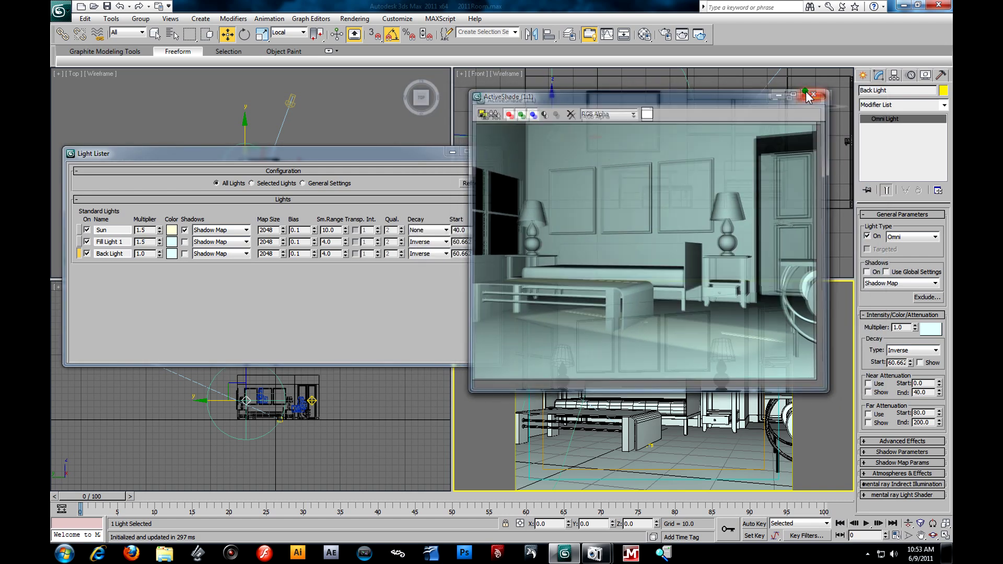
{"action": "left_click", "coordinate": [813, 94]}
{"action": "left_click", "coordinate": [490, 152]}
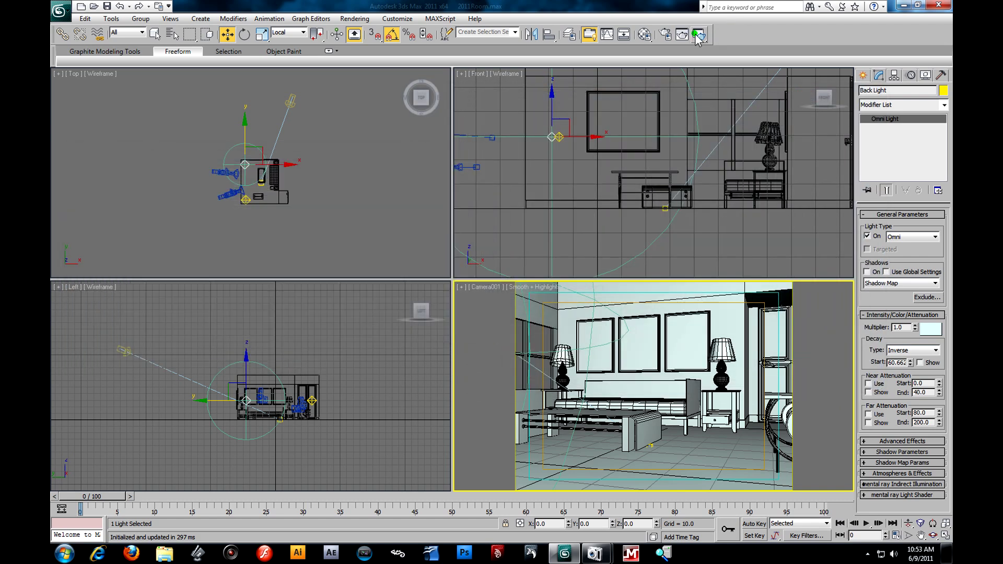
{"action": "left_click", "coordinate": [698, 35]}
{"action": "left_click_drag", "start_coordinate": [696, 35], "coordinate": [701, 48]}
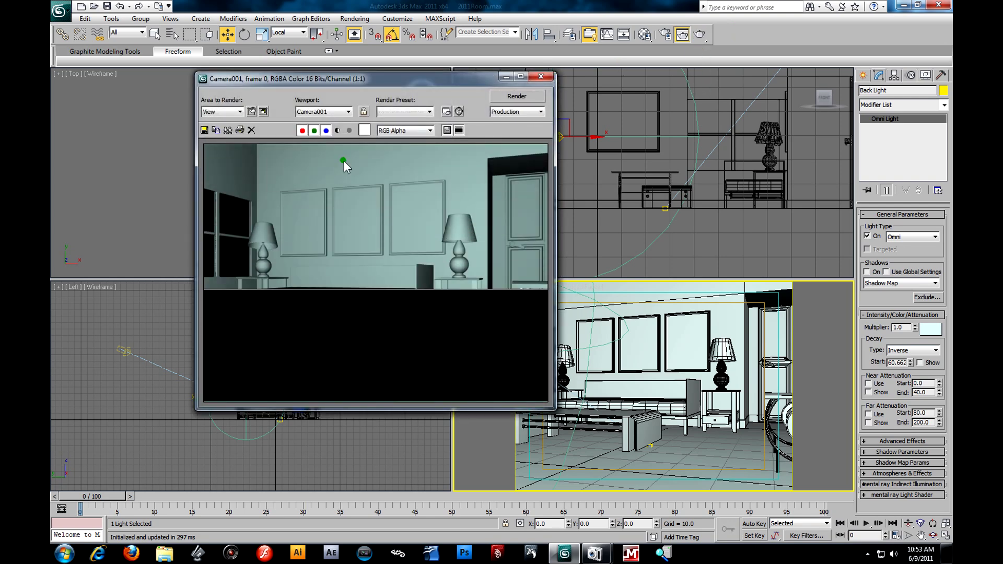
{"action": "left_click_drag", "start_coordinate": [406, 80], "coordinate": [635, 84]}
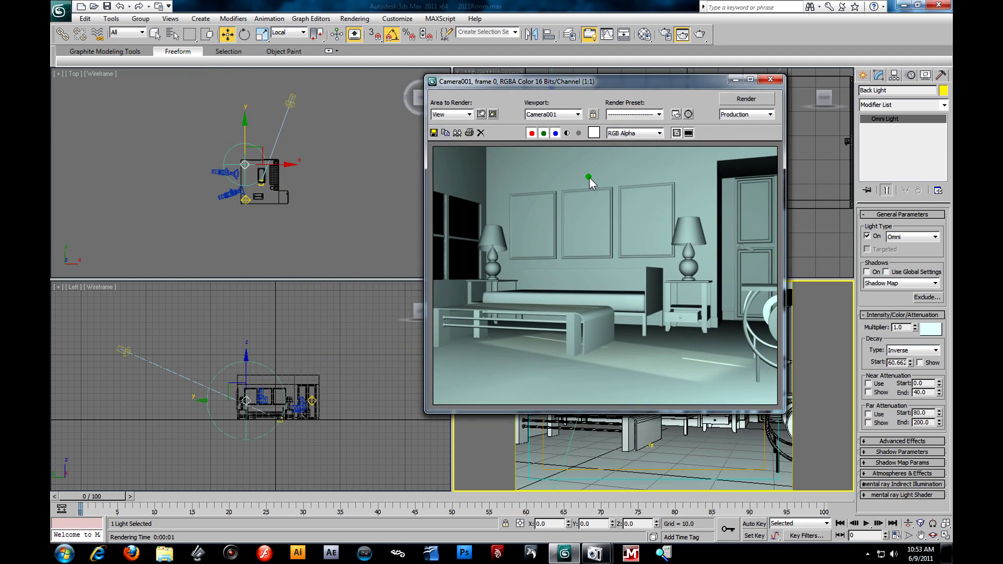
{"action": "left_click_drag", "start_coordinate": [690, 80], "coordinate": [613, 120]}
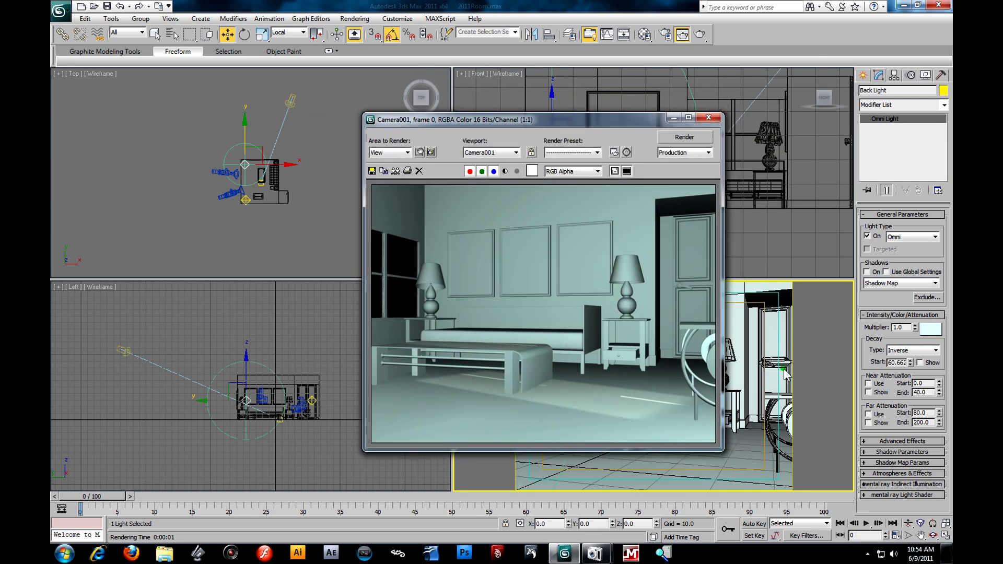
Step: Close the rendered frame and select the Window object in the camera view
{"action": "mouse_move", "coordinate": [594, 552]}
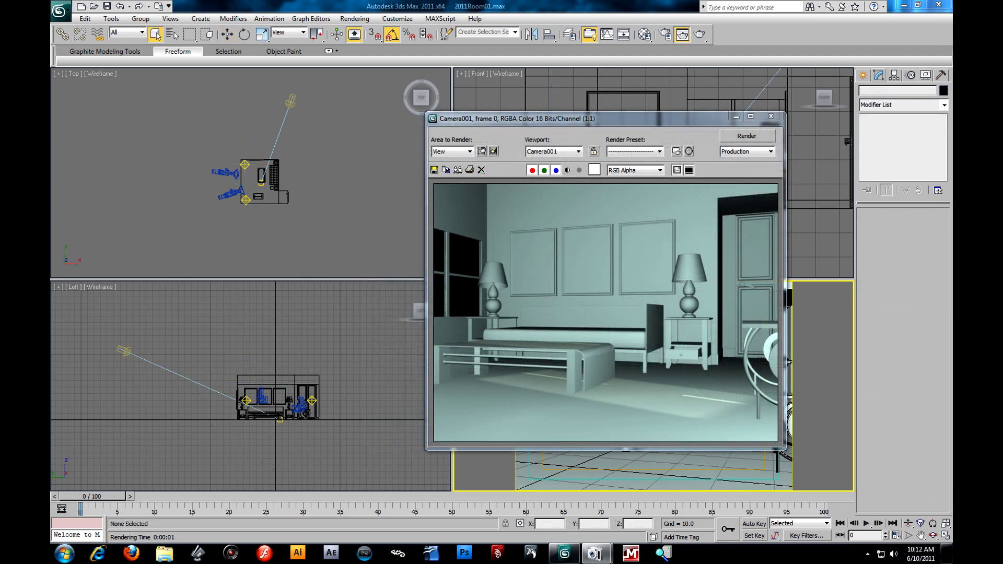
{"action": "left_click", "coordinate": [771, 117]}
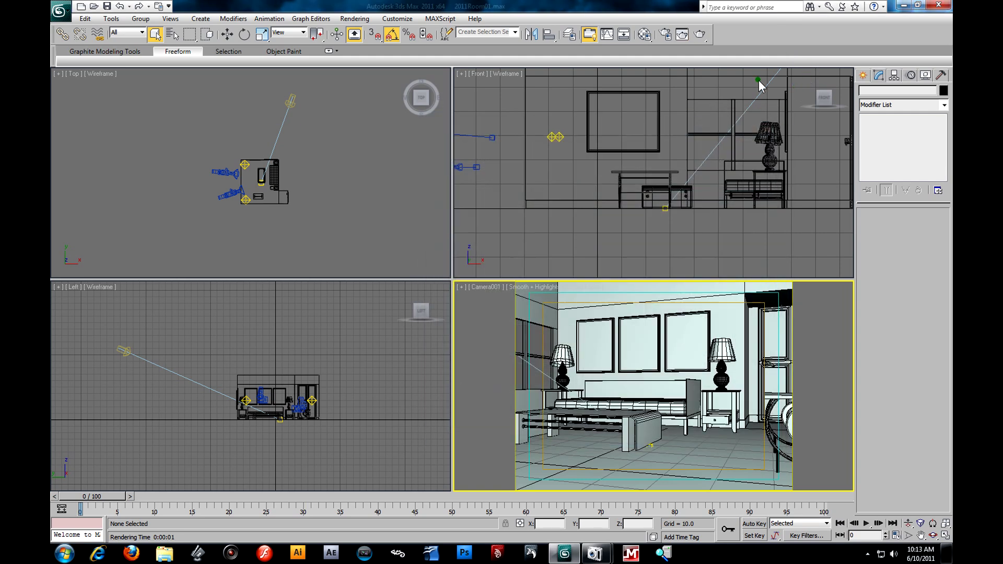
{"action": "left_click", "coordinate": [500, 324]}
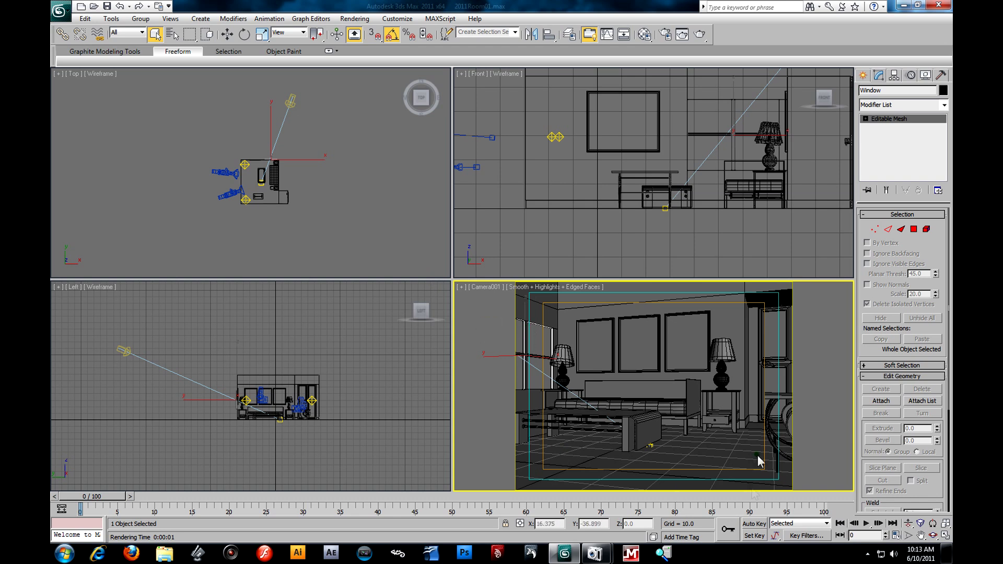
Step: Switch to Firefox, maximize it and search Google Images for "Balck and white tree branches"
{"action": "left_click", "coordinate": [139, 553]}
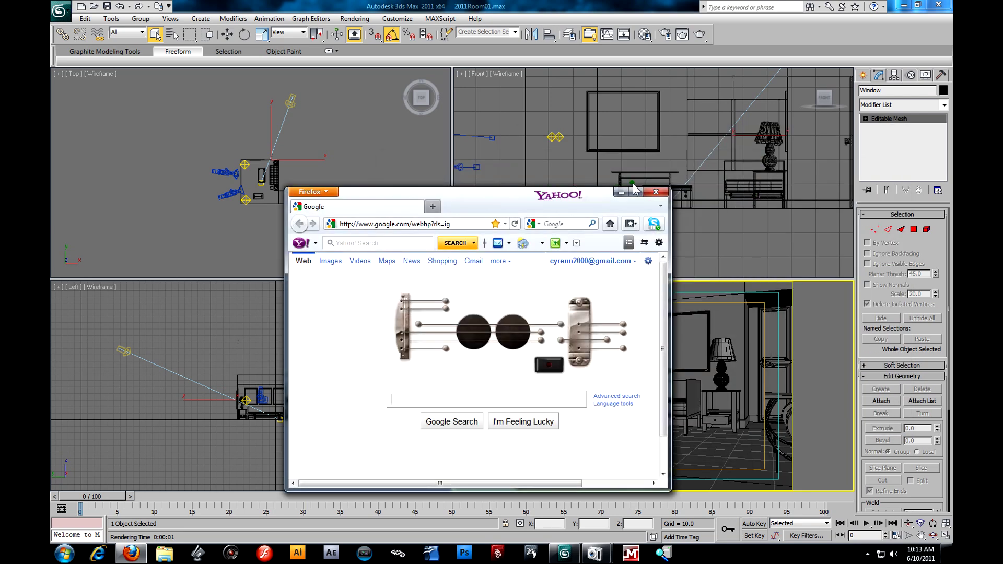
{"action": "left_click", "coordinate": [641, 189]}
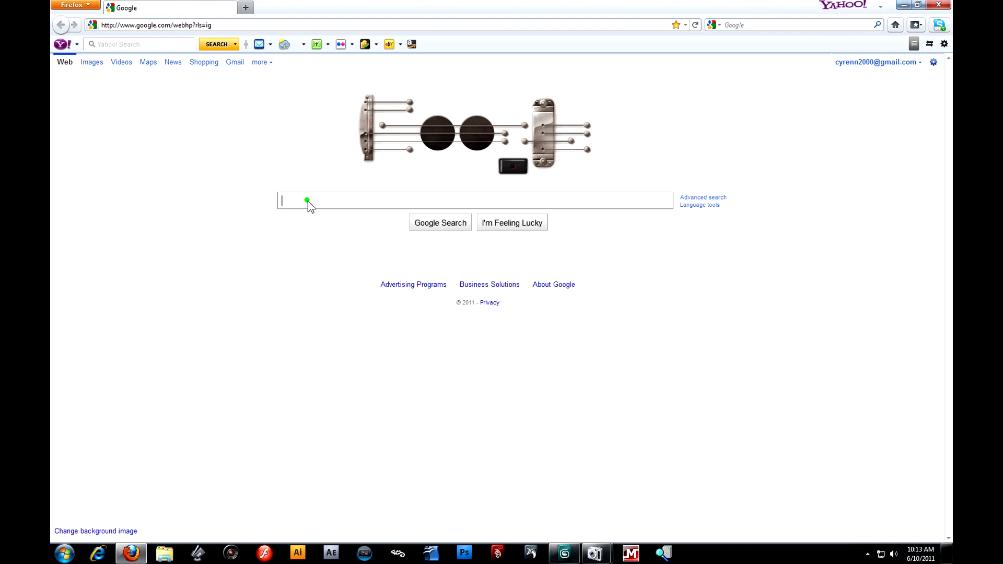
{"action": "type", "text": "Balck and white "}
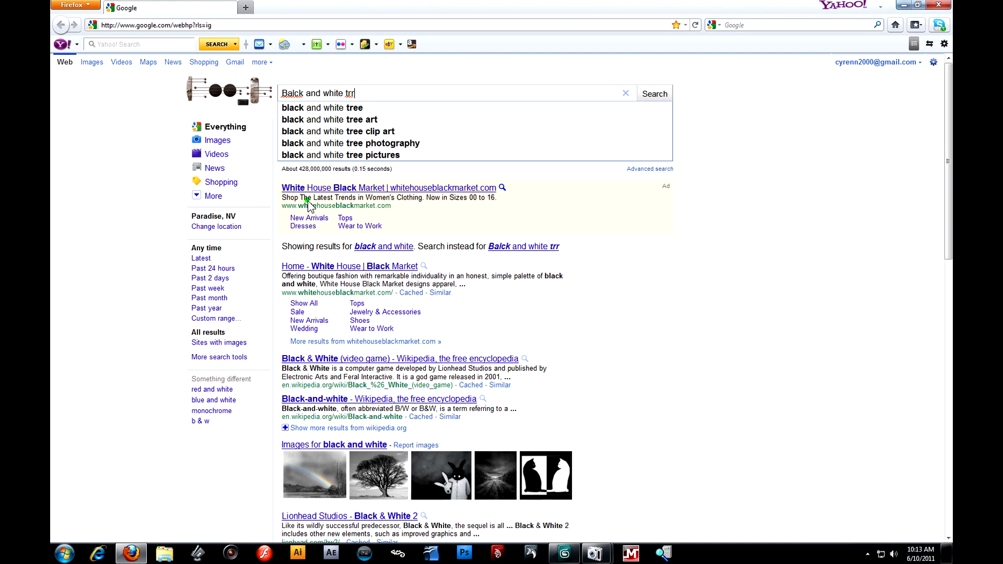
{"action": "type", "text": "tree branches"}
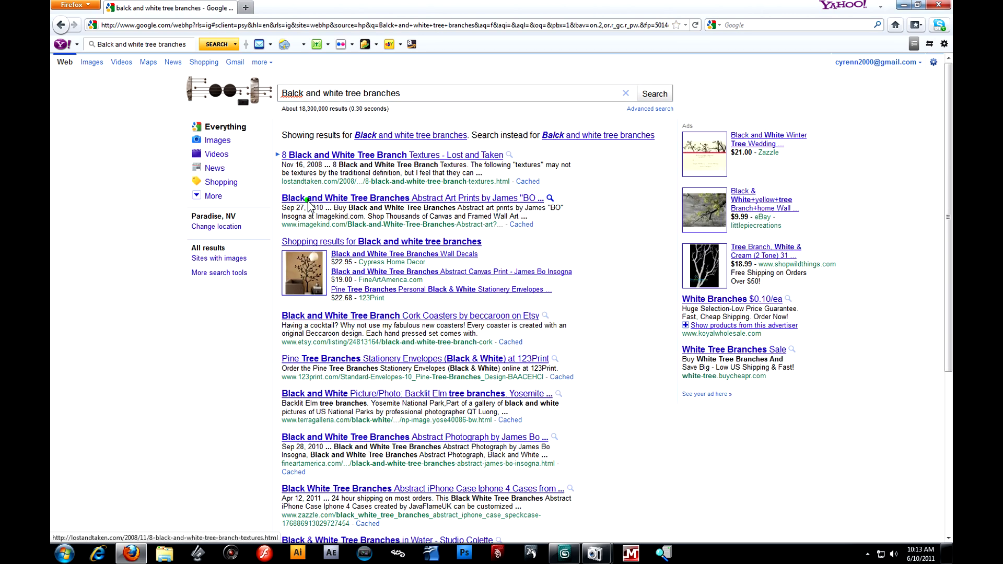
{"action": "left_click", "coordinate": [91, 62]}
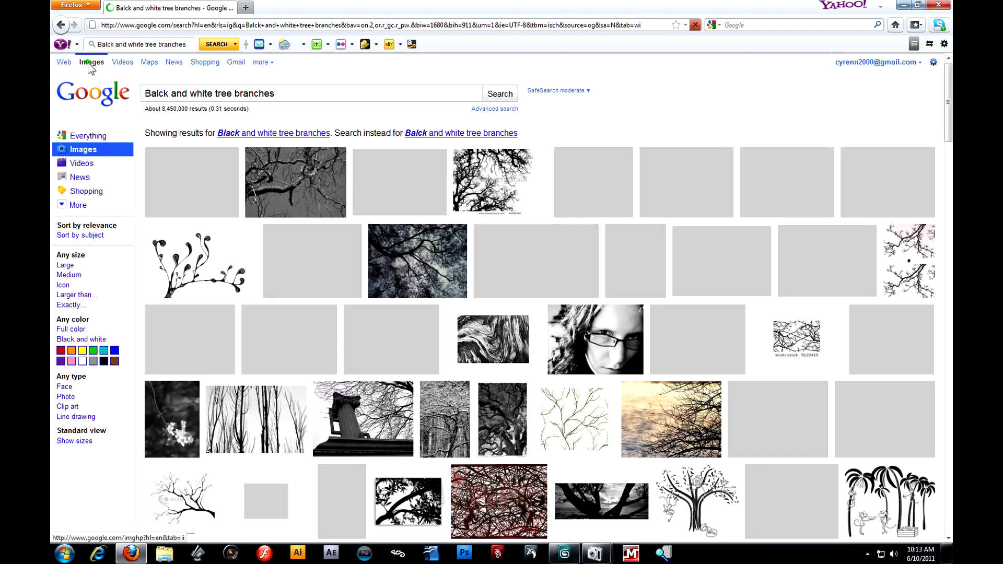
Step: Save the full-size 400 × 400 black and white tree art image from zazzle.com into the Maps folder and return to the image results
{"action": "mouse_move", "coordinate": [586, 295]}
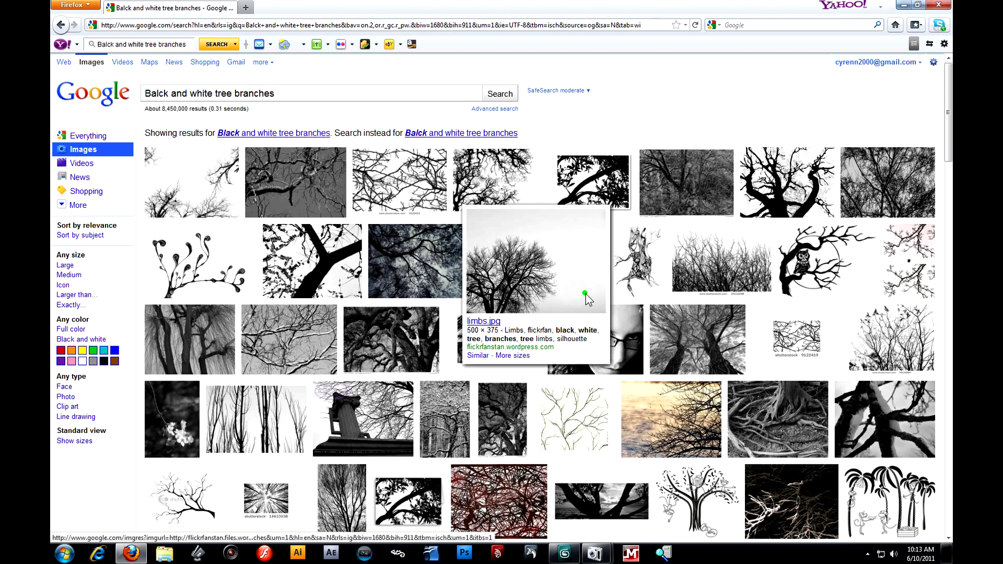
{"action": "left_click", "coordinate": [575, 172]}
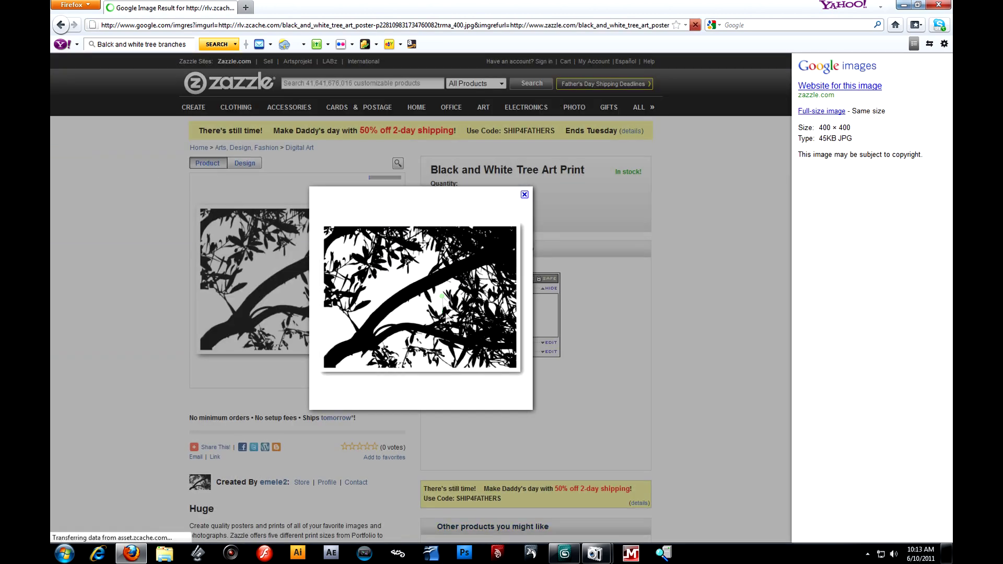
{"action": "left_click", "coordinate": [807, 111]}
{"action": "right_click", "coordinate": [163, 161]}
{"action": "left_click", "coordinate": [203, 197]}
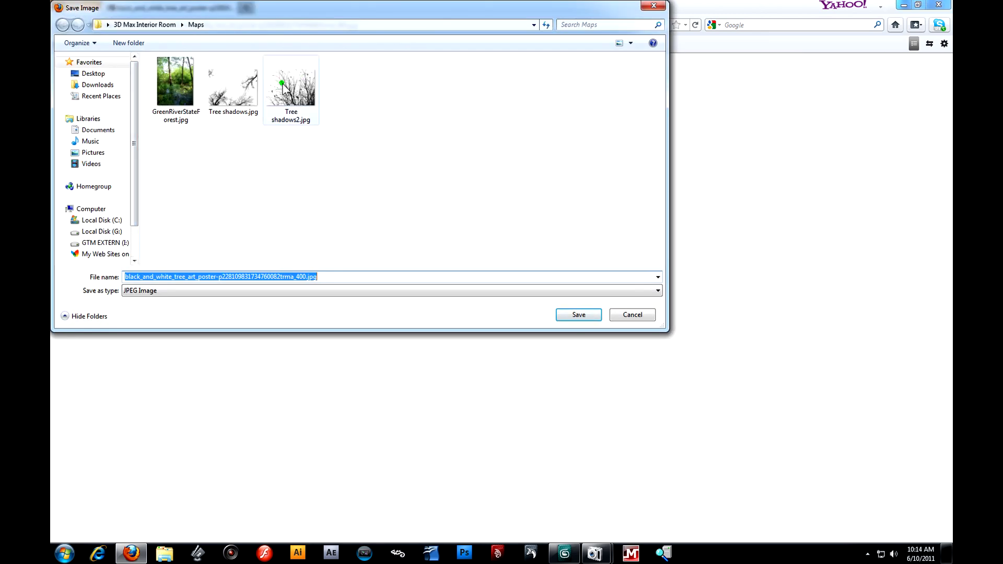
{"action": "left_click", "coordinate": [578, 315]}
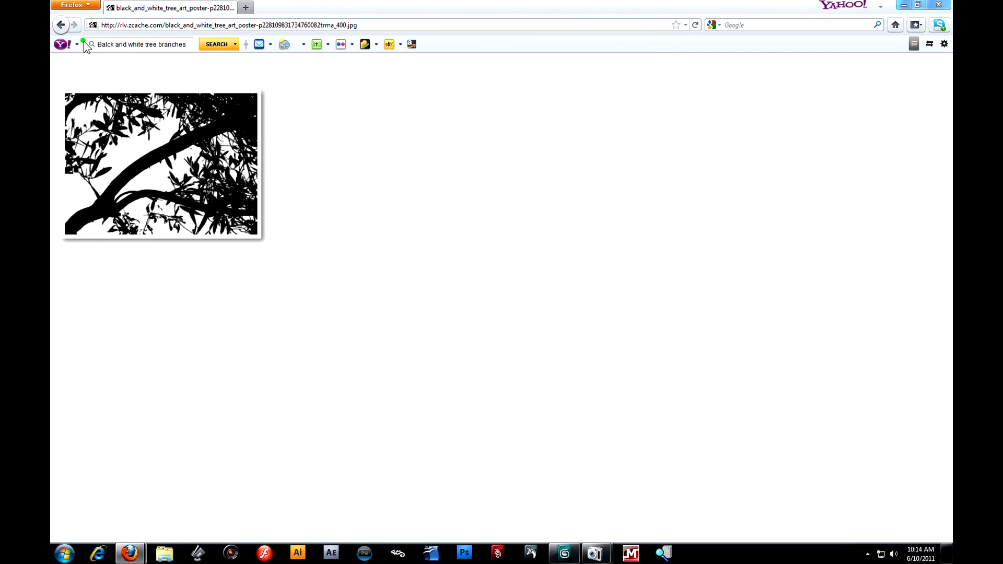
{"action": "left_click", "coordinate": [61, 25]}
{"action": "left_click", "coordinate": [61, 25]}
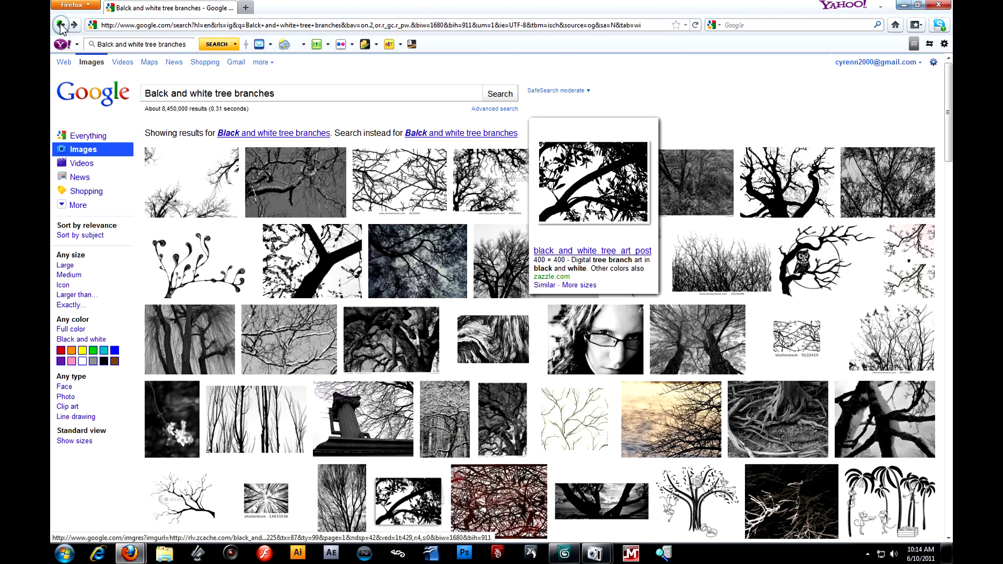
{"action": "mouse_move", "coordinate": [329, 394]}
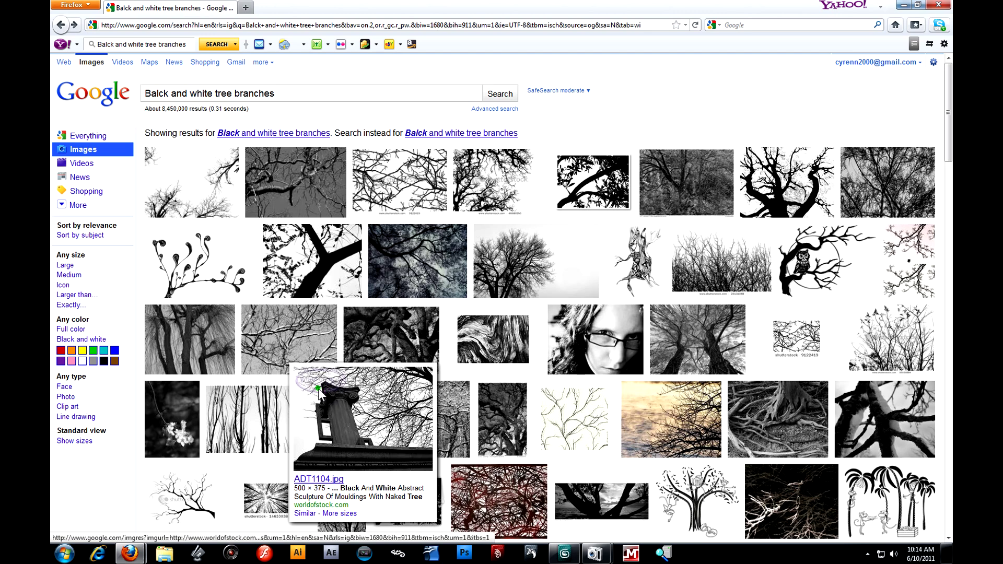
{"action": "left_click", "coordinate": [185, 195]}
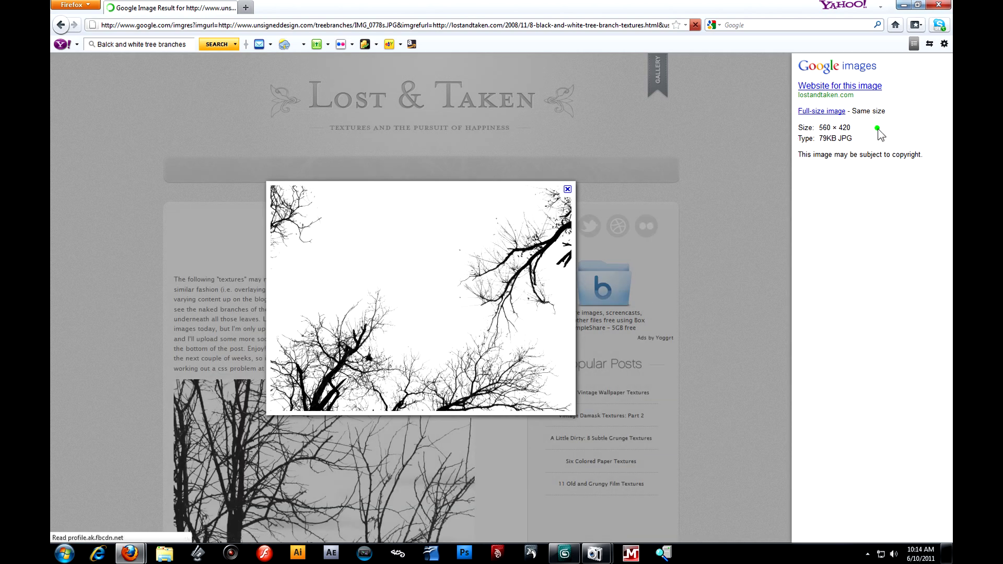
{"action": "left_click", "coordinate": [830, 112]}
{"action": "right_click", "coordinate": [249, 171]}
{"action": "left_click", "coordinate": [290, 207]}
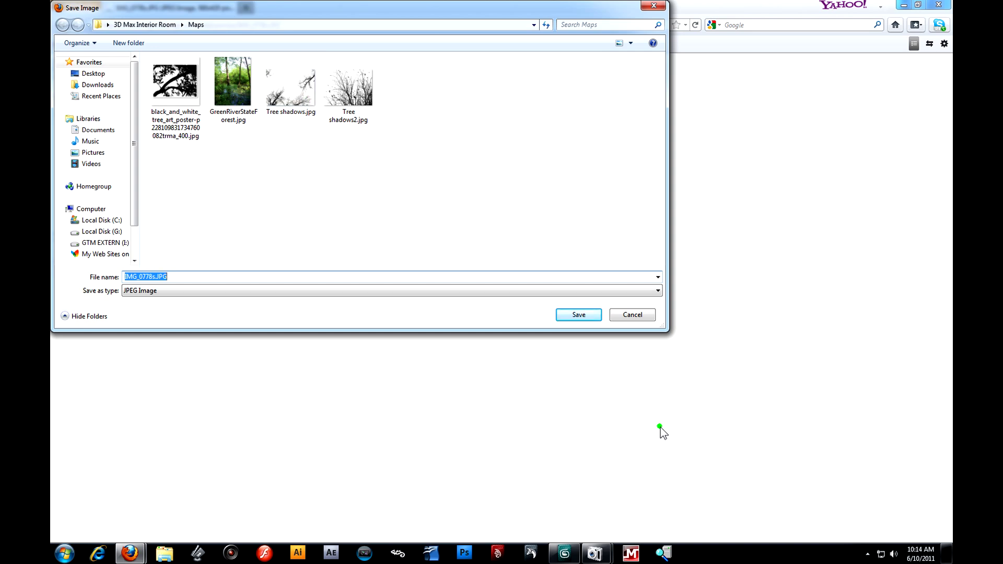
{"action": "left_click", "coordinate": [638, 319]}
{"action": "left_click", "coordinate": [61, 25]}
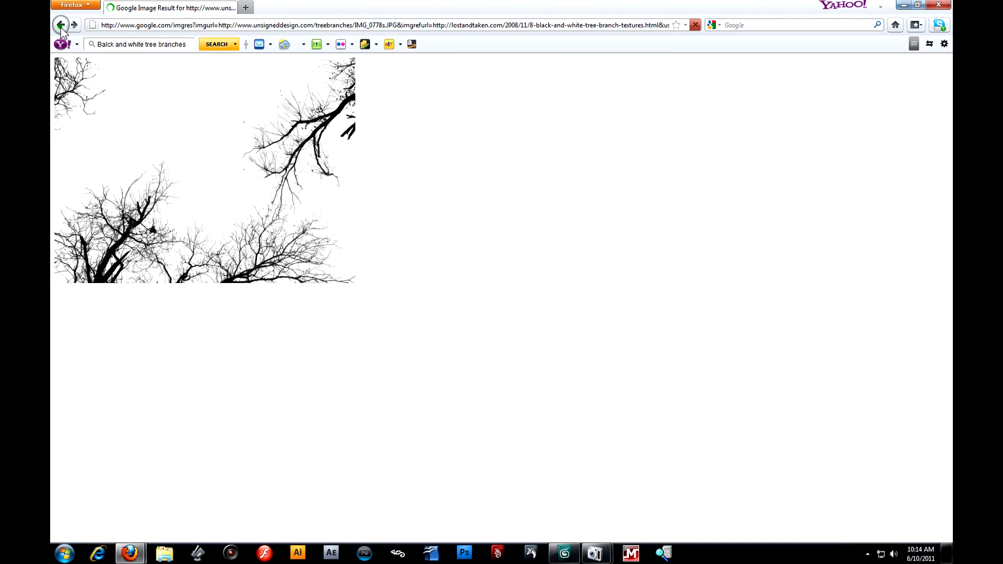
{"action": "left_click", "coordinate": [61, 25]}
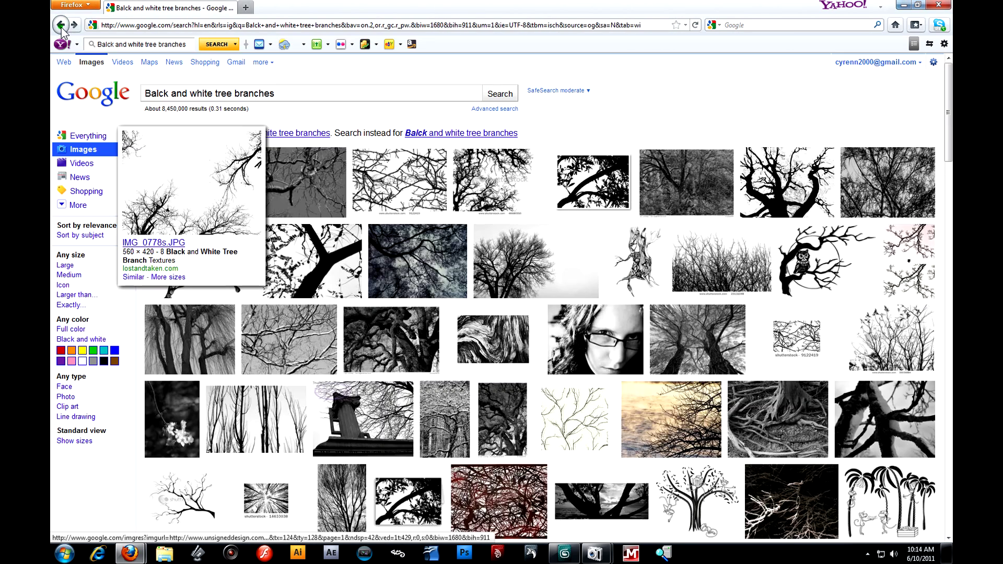
Step: Browse the image results through page 3 for other high-contrast tree branch silhouettes suitable as shadow maps
{"action": "scroll", "coordinate": [493, 391], "scroll_direction": "down", "scroll_amount": 3}
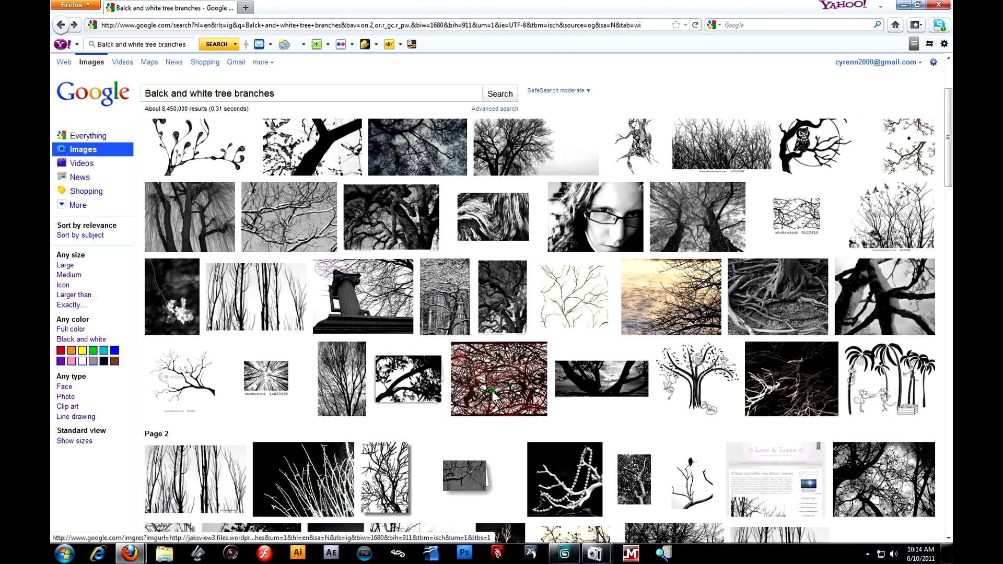
{"action": "mouse_move", "coordinate": [491, 391]}
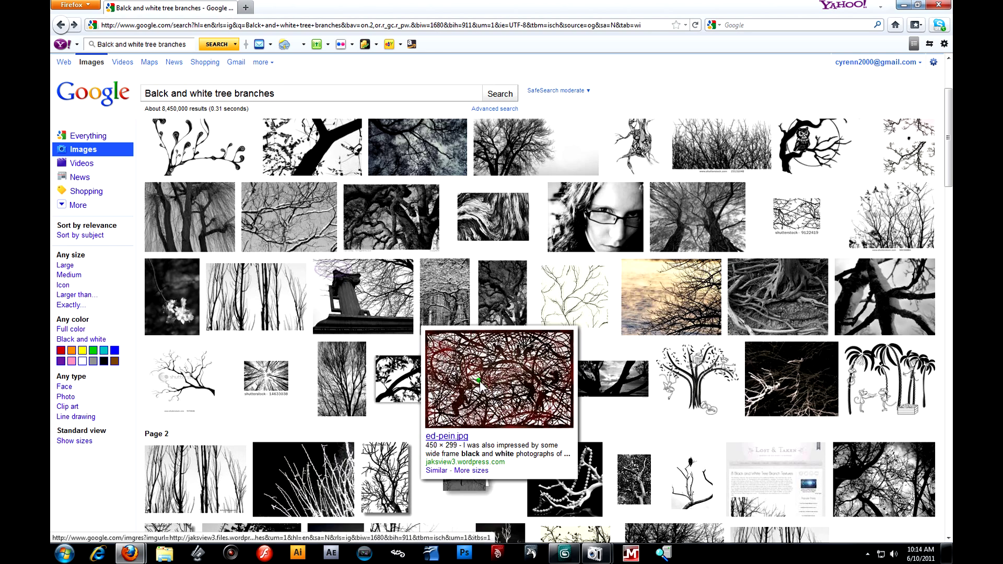
{"action": "scroll", "coordinate": [496, 417], "scroll_direction": "down", "scroll_amount": 3}
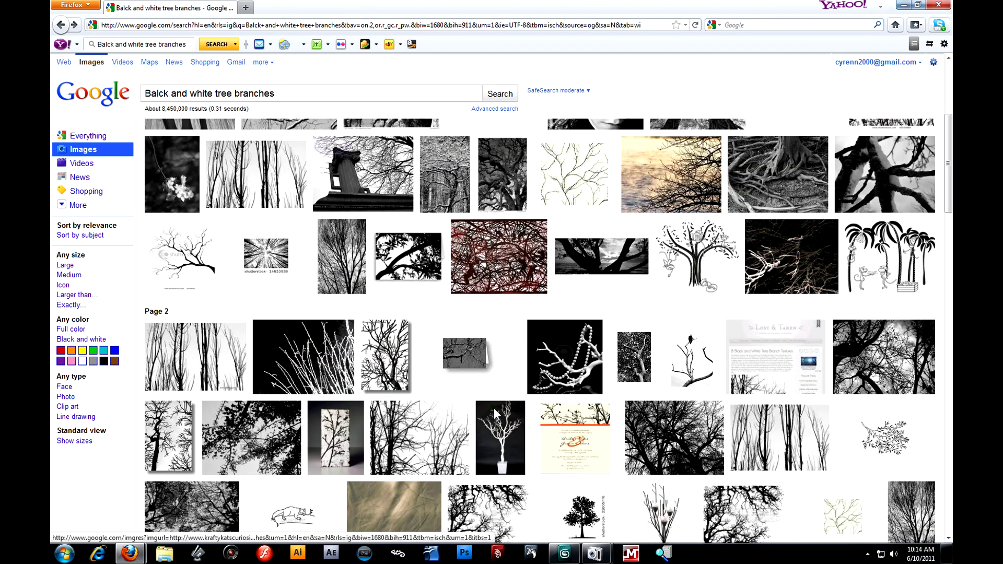
{"action": "scroll", "coordinate": [495, 413], "scroll_direction": "down", "scroll_amount": 3}
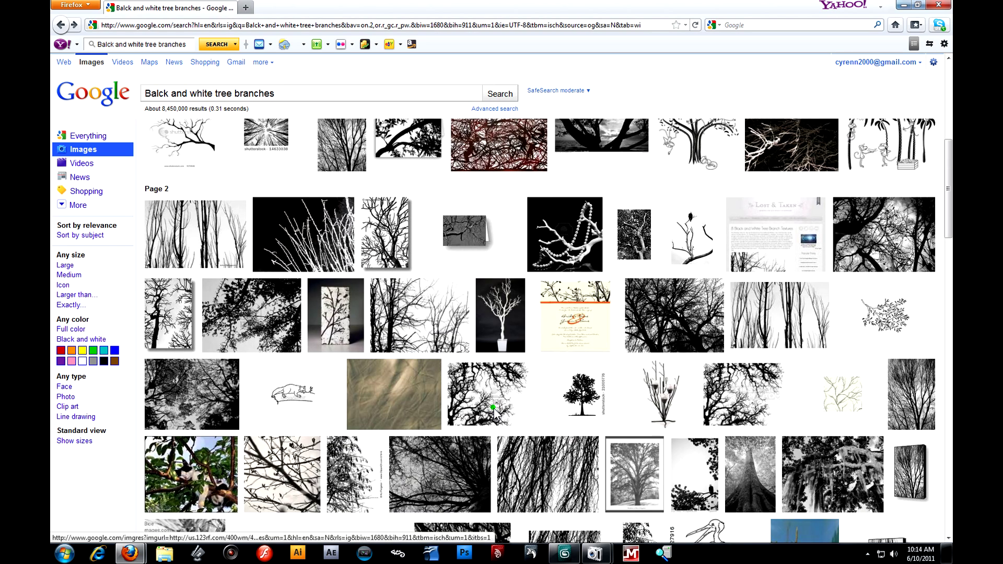
{"action": "scroll", "coordinate": [494, 409], "scroll_direction": "down", "scroll_amount": 3}
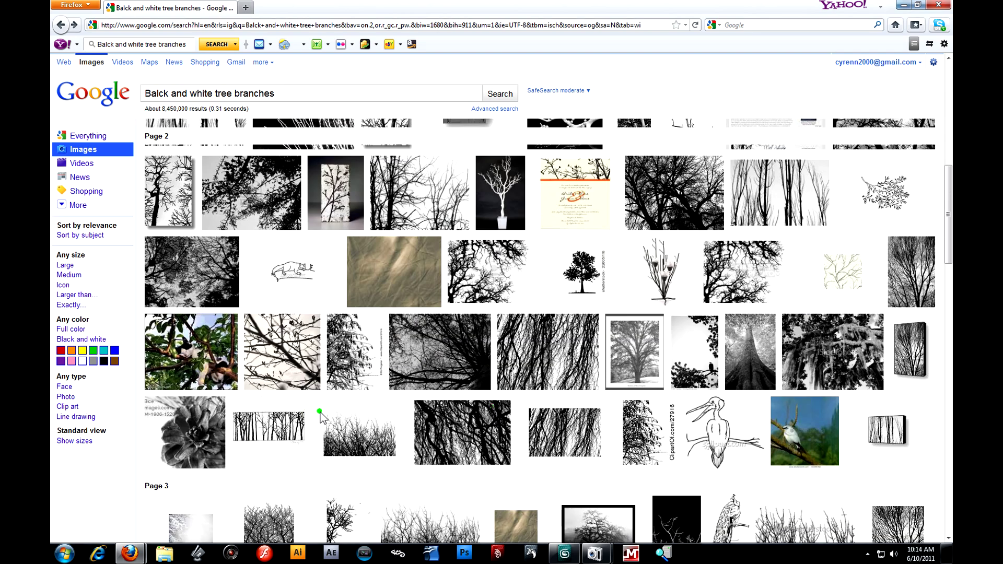
{"action": "scroll", "coordinate": [455, 403], "scroll_direction": "down", "scroll_amount": 6}
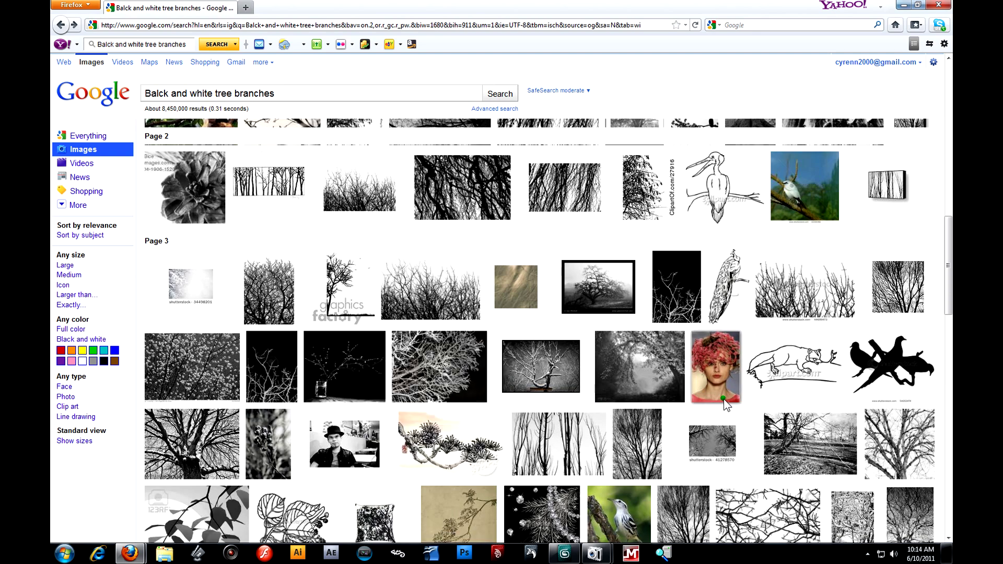
{"action": "scroll", "coordinate": [716, 423], "scroll_direction": "down", "scroll_amount": 3}
{"action": "scroll", "coordinate": [682, 407], "scroll_direction": "up", "scroll_amount": 3}
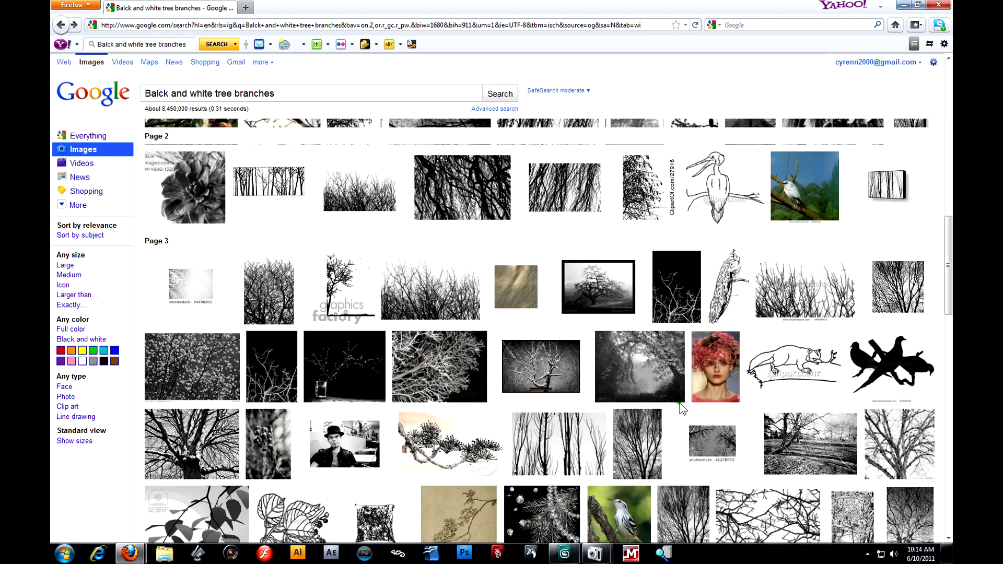
{"action": "mouse_move", "coordinate": [438, 292]}
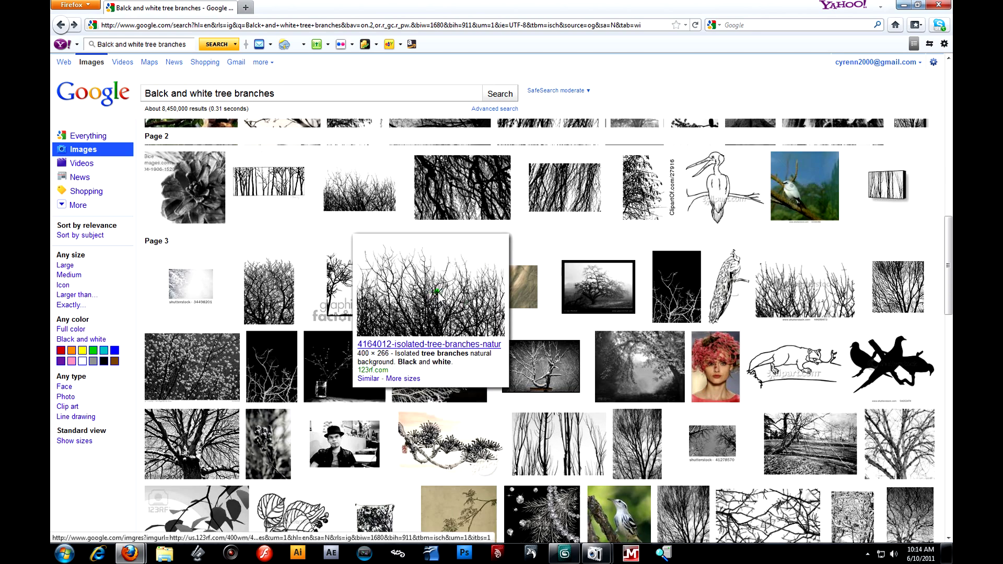
{"action": "scroll", "coordinate": [449, 297], "scroll_direction": "up", "scroll_amount": 3}
{"action": "scroll", "coordinate": [468, 305], "scroll_direction": "up", "scroll_amount": 6}
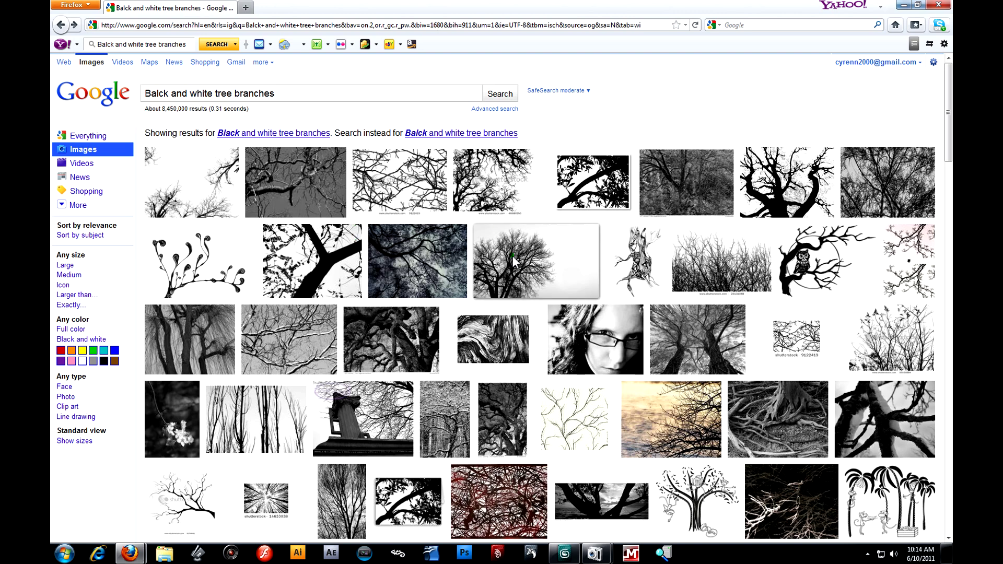
Step: Save the full-size 500 × 375 limbs.jpg tree image from flickrfanstan.wordpress.com into the Maps folder and close Firefox to return to 3ds Max
{"action": "mouse_move", "coordinate": [578, 302]}
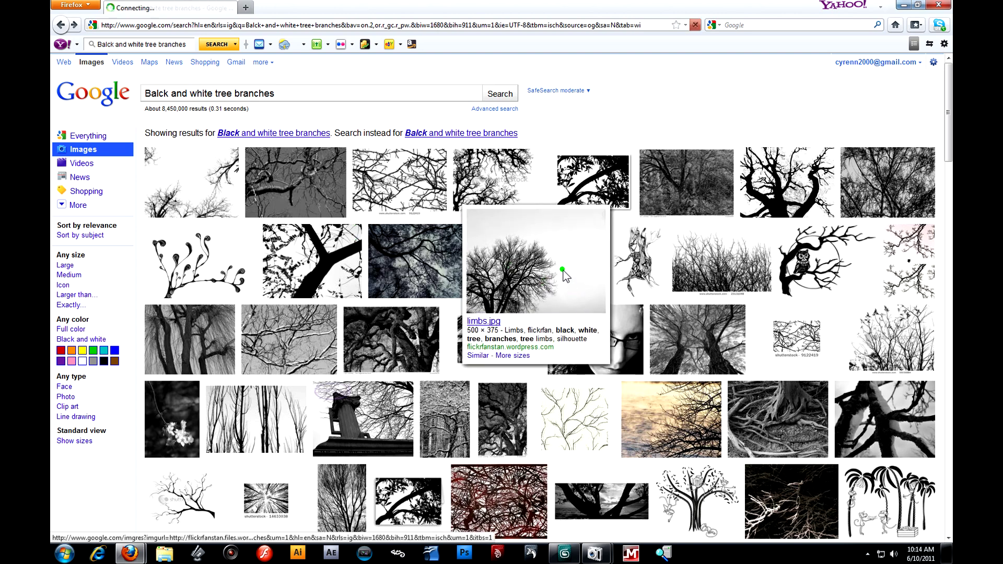
{"action": "left_click", "coordinate": [562, 270]}
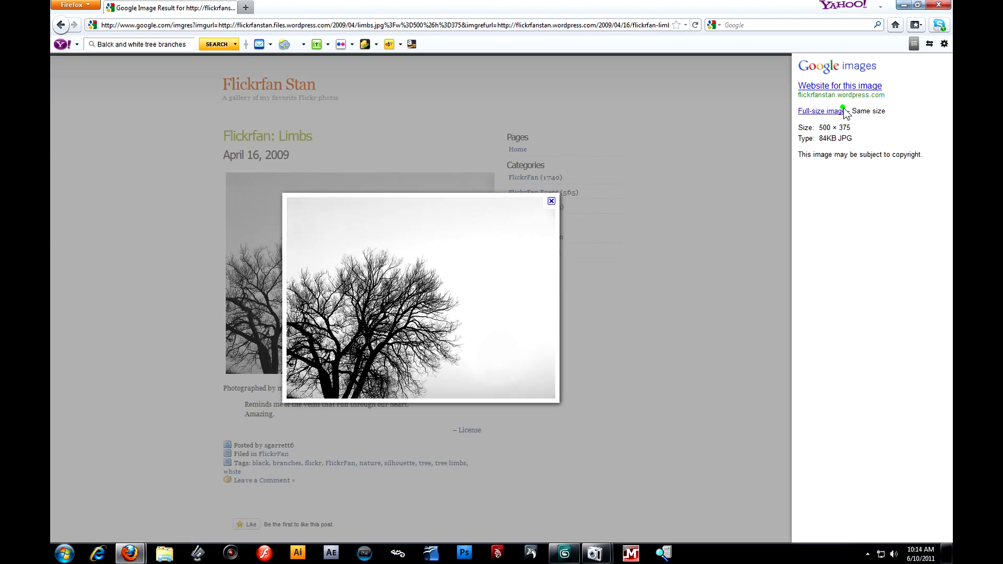
{"action": "left_click", "coordinate": [842, 112]}
{"action": "right_click", "coordinate": [212, 142]}
{"action": "left_click", "coordinate": [239, 176]}
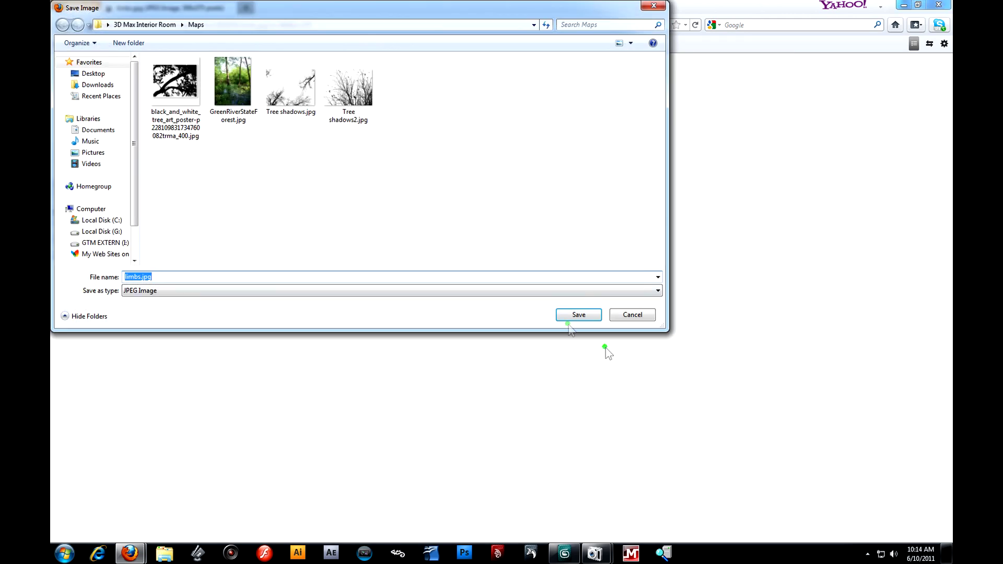
{"action": "left_click", "coordinate": [584, 316]}
{"action": "left_click", "coordinate": [937, 6]}
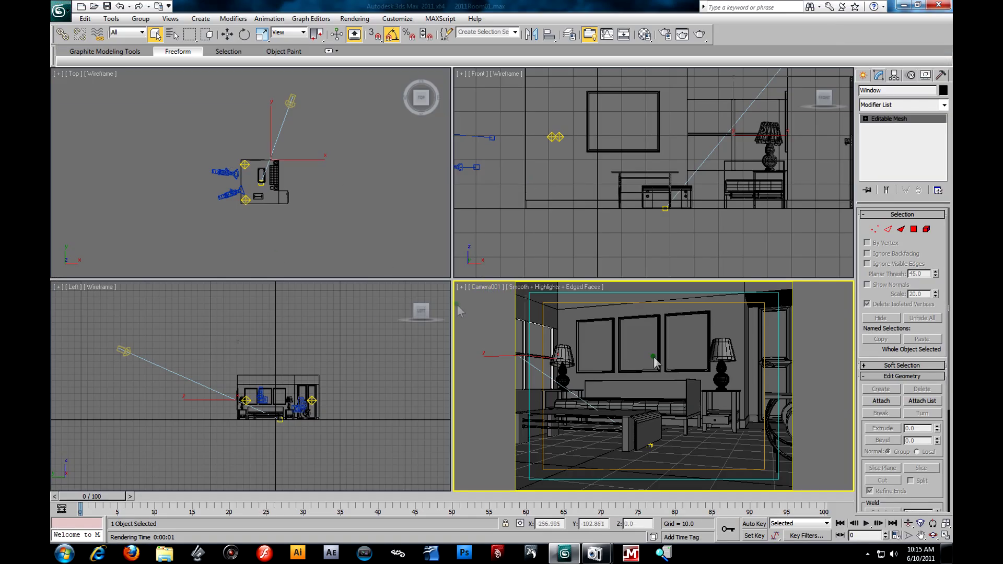
Step: Deselect the Window object and select the Sun directional light in the Top view
{"action": "left_click", "coordinate": [354, 156]}
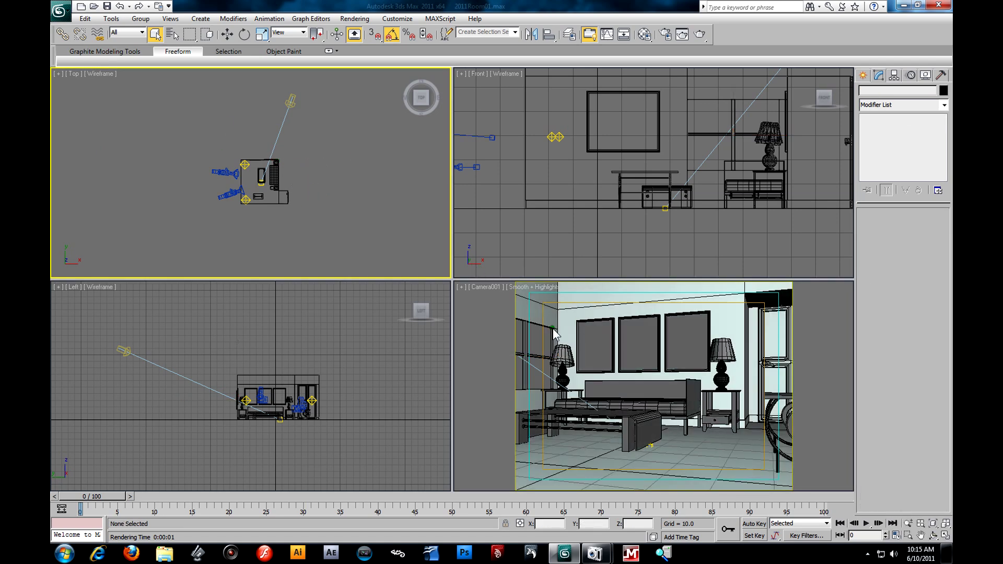
{"action": "left_click", "coordinate": [478, 326]}
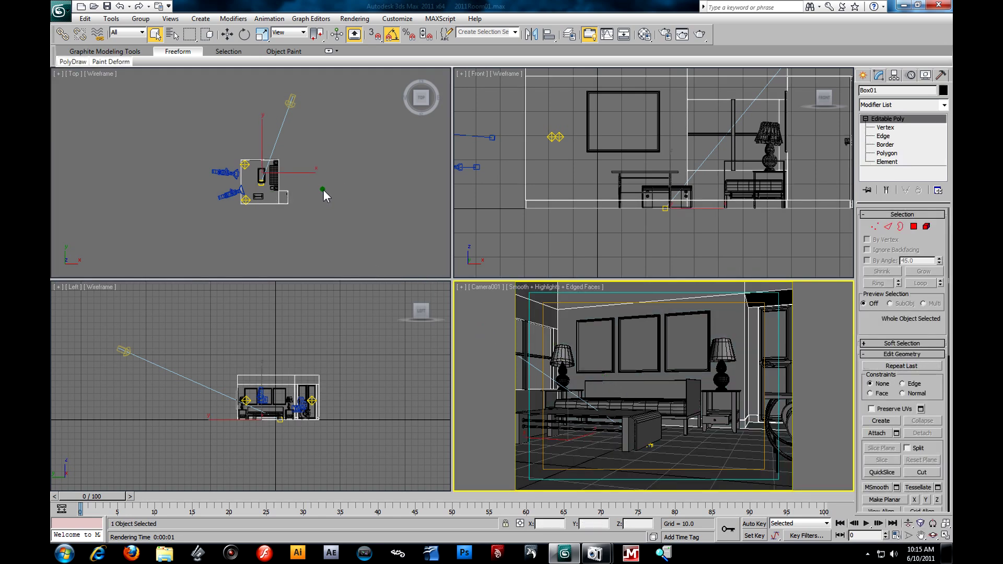
{"action": "left_click", "coordinate": [291, 102]}
{"action": "scroll", "coordinate": [340, 178], "scroll_direction": "up", "scroll_amount": 5}
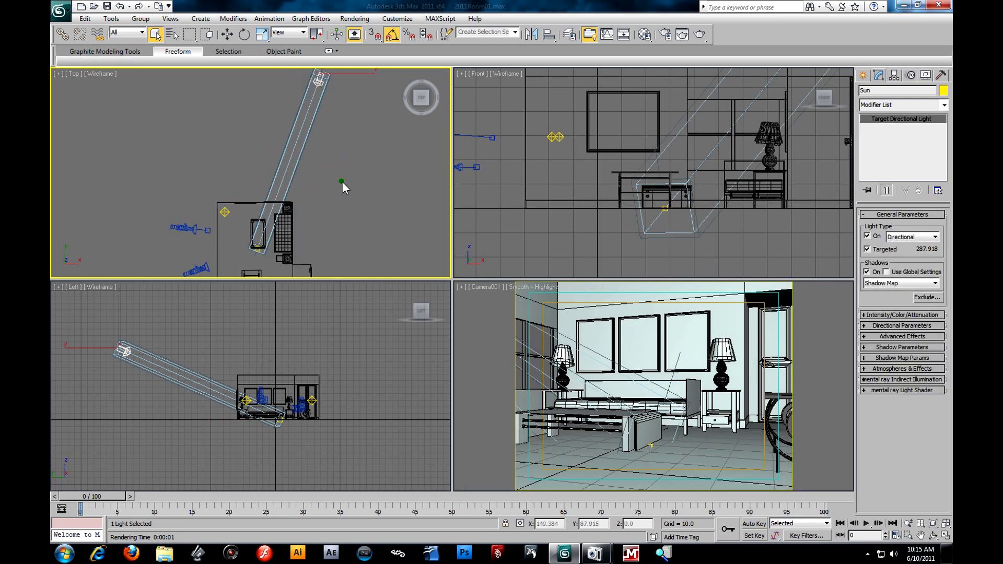
{"action": "middle_click_drag", "start_coordinate": [373, 171], "coordinate": [368, 190]}
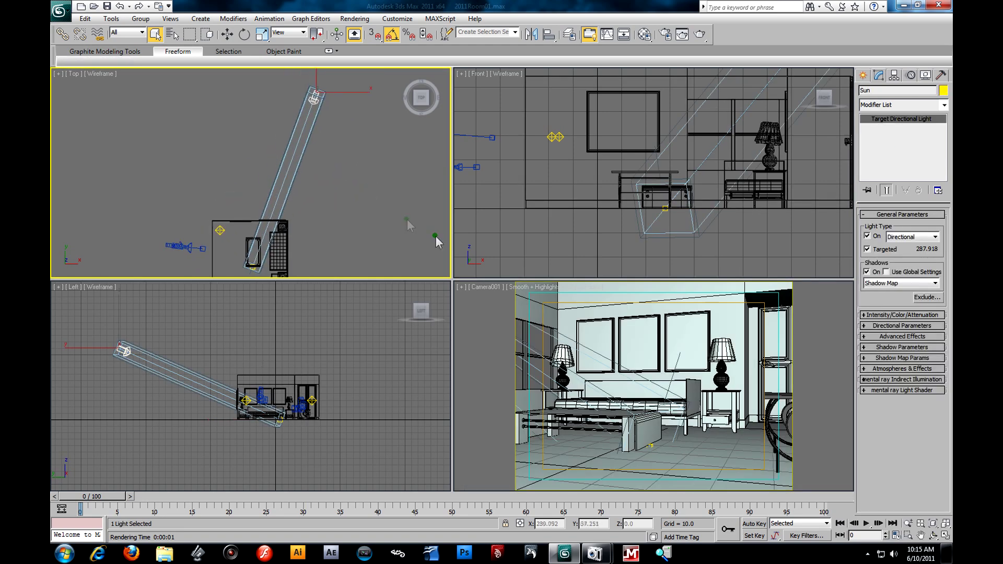
Step: Open the Environment settings and delete the existing Volume Light atmosphere effect
{"action": "left_click", "coordinate": [354, 19]}
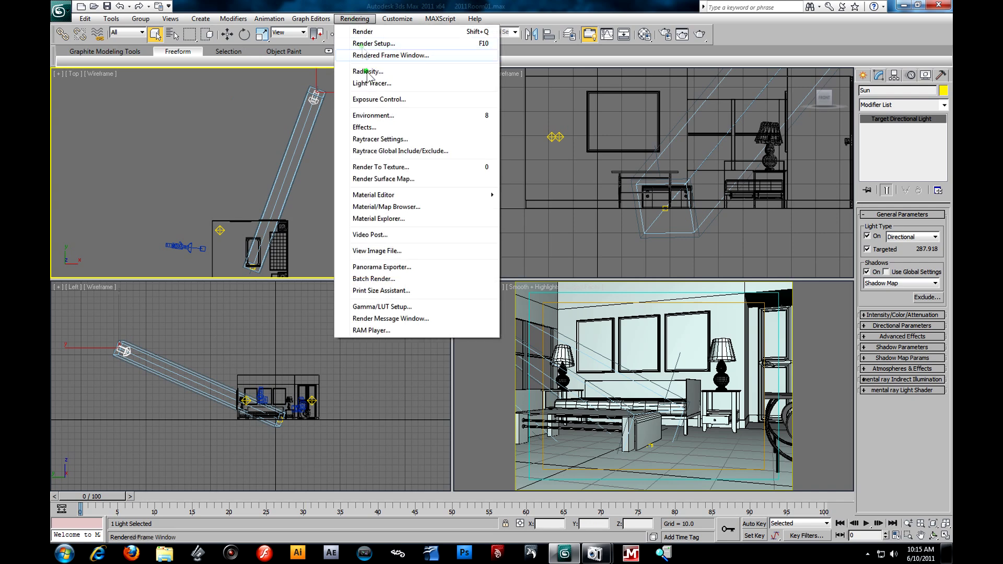
{"action": "left_click", "coordinate": [371, 116]}
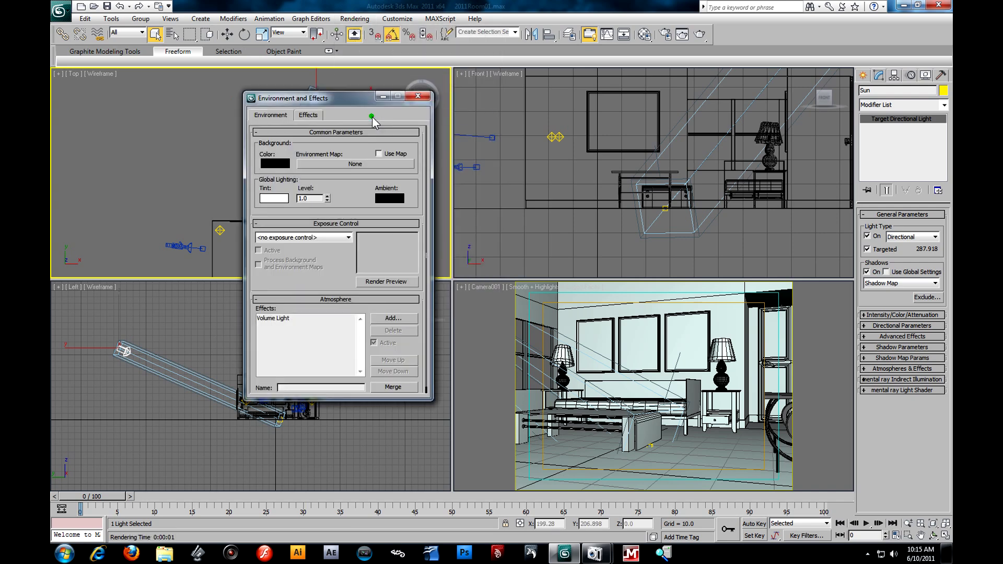
{"action": "left_click", "coordinate": [273, 318]}
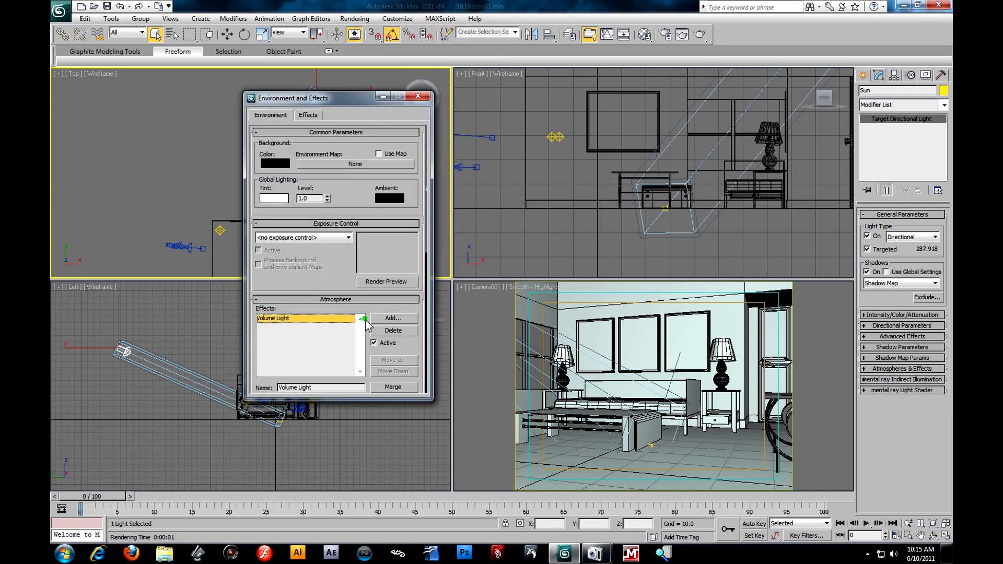
{"action": "left_click", "coordinate": [394, 333]}
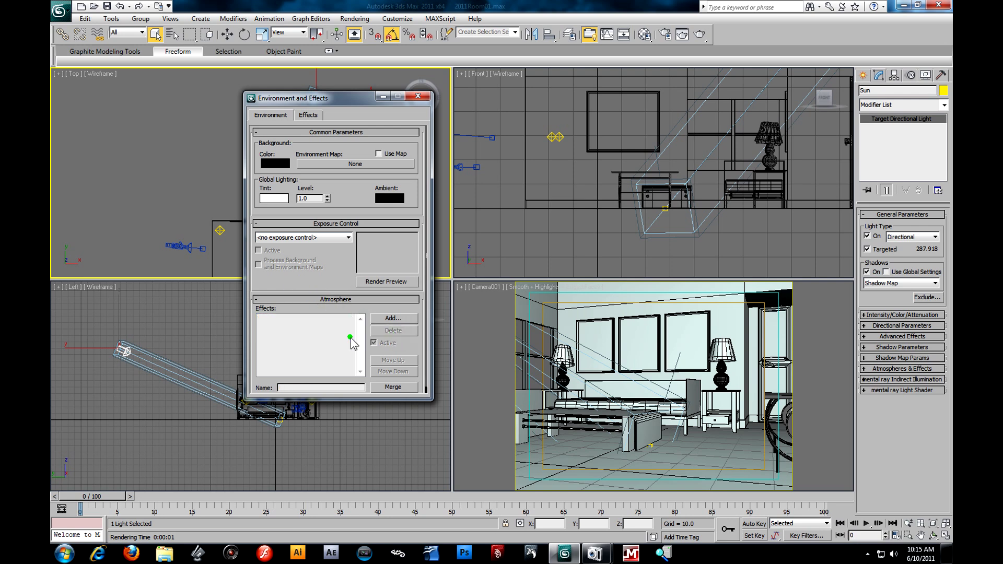
Step: Add a new Volume Light atmosphere effect and start picking the light it applies to
{"action": "left_click", "coordinate": [385, 319]}
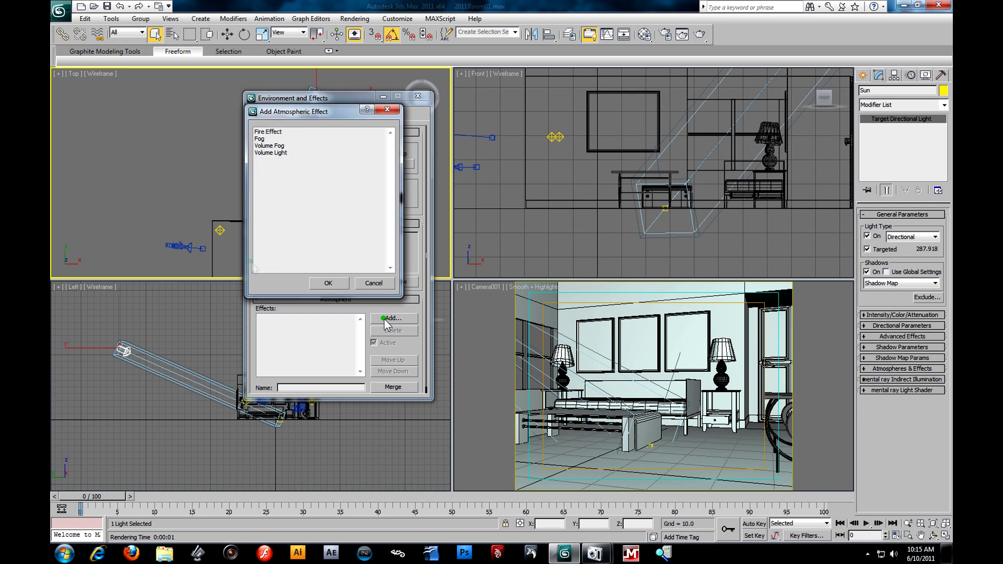
{"action": "left_click", "coordinate": [278, 153]}
{"action": "left_click", "coordinate": [334, 284]}
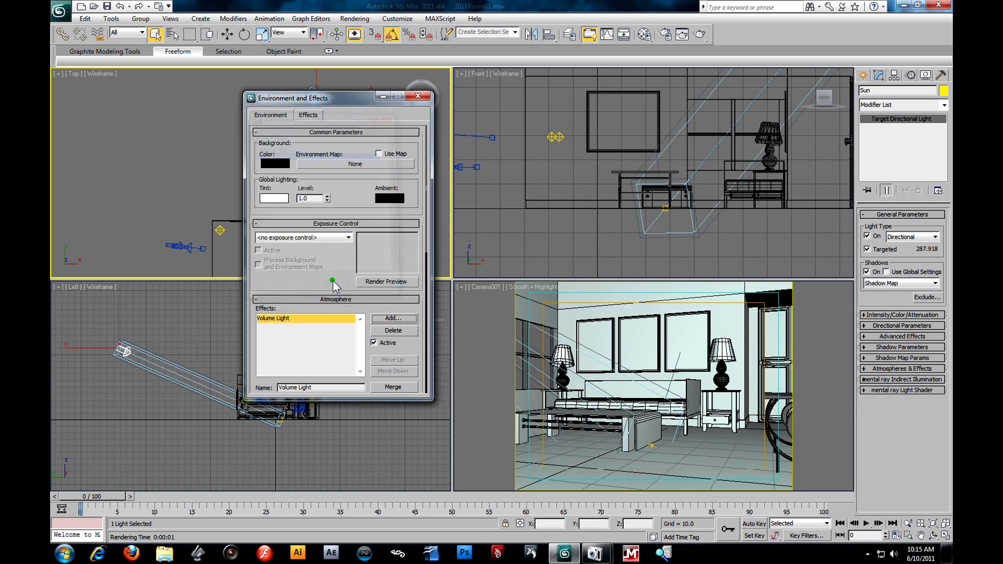
{"action": "left_click_drag", "start_coordinate": [415, 309], "coordinate": [581, 138]}
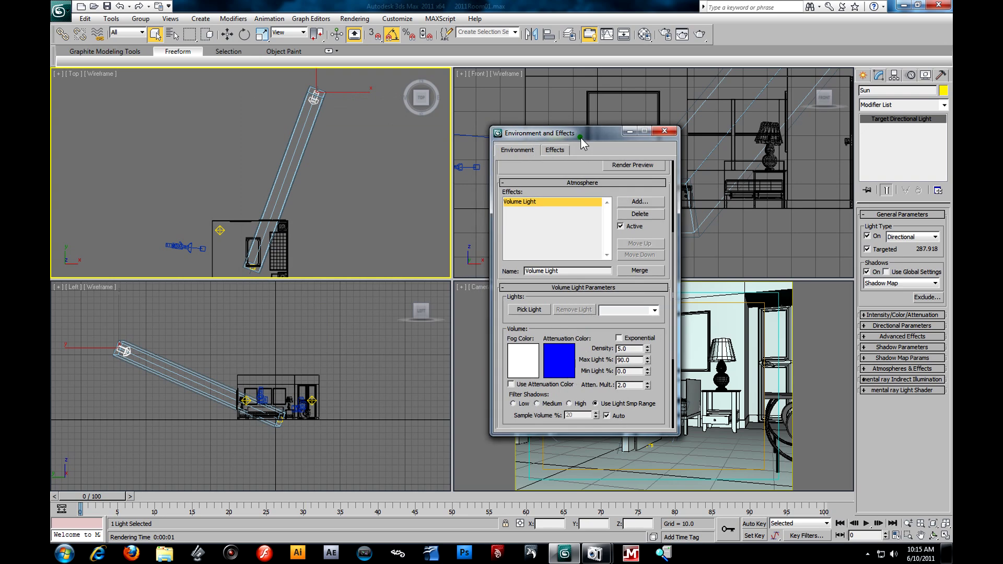
{"action": "left_click", "coordinate": [529, 309]}
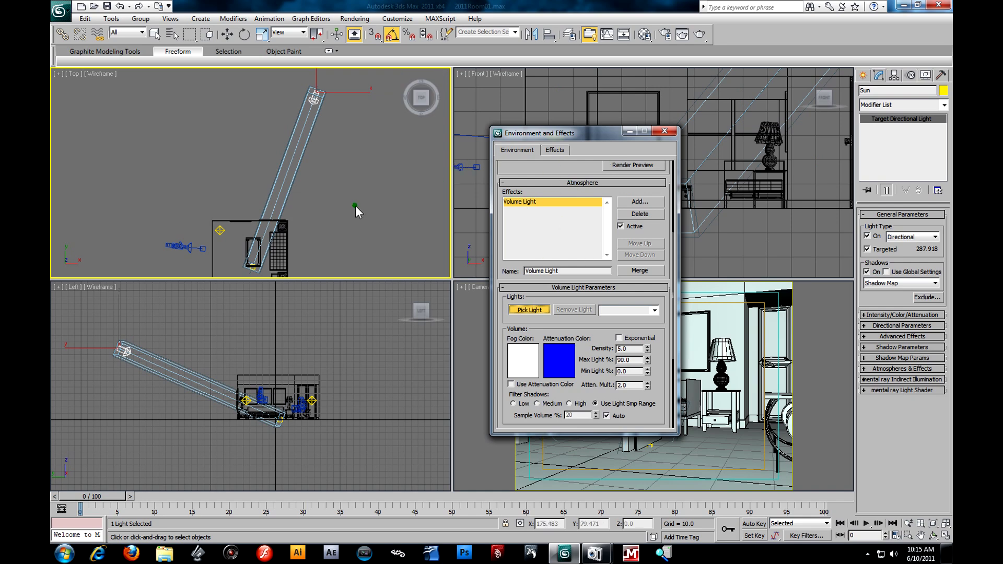
{"action": "key", "text": "h"}
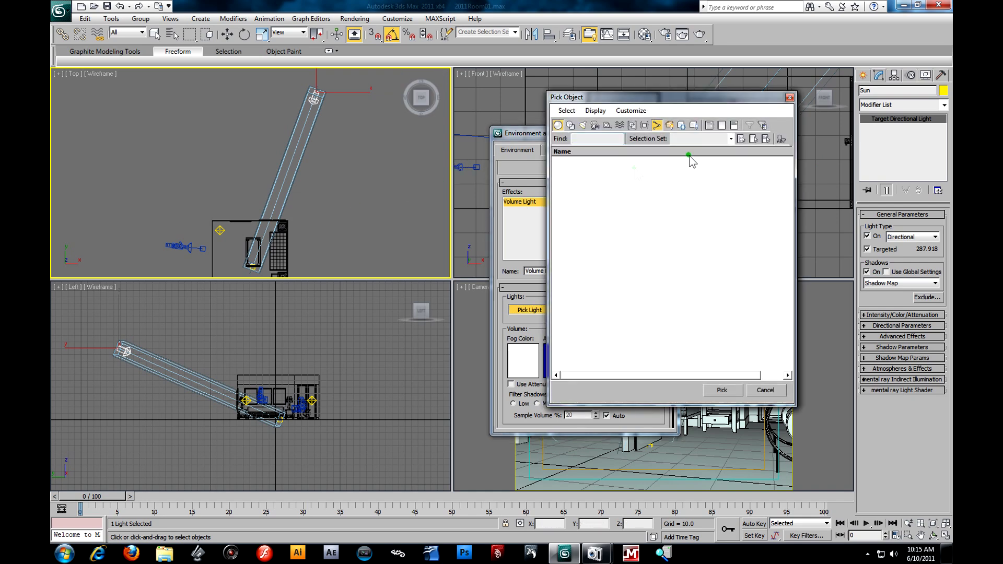
{"action": "left_click_drag", "start_coordinate": [648, 99], "coordinate": [651, 166]}
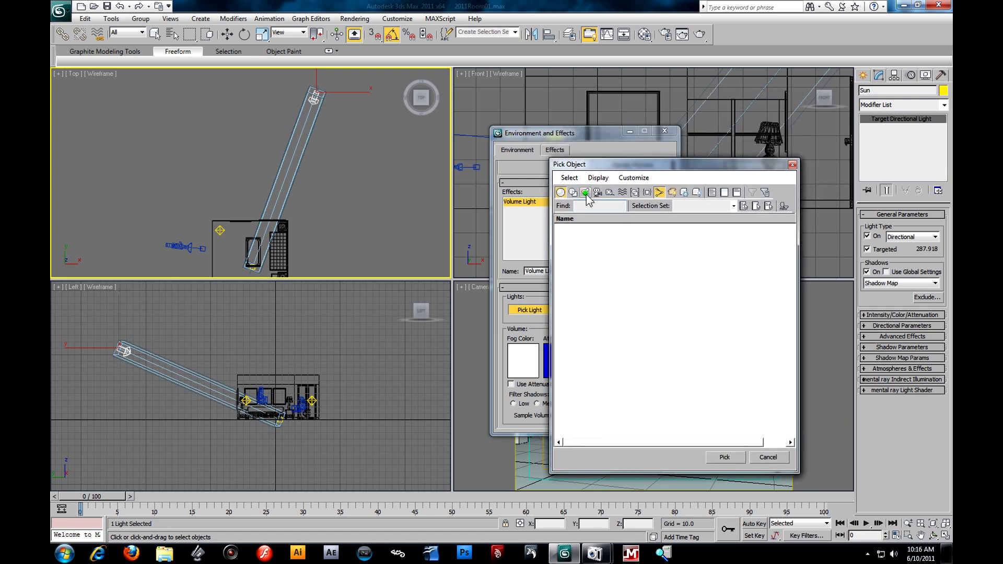
{"action": "left_click", "coordinate": [585, 192]}
{"action": "left_click", "coordinate": [570, 228]}
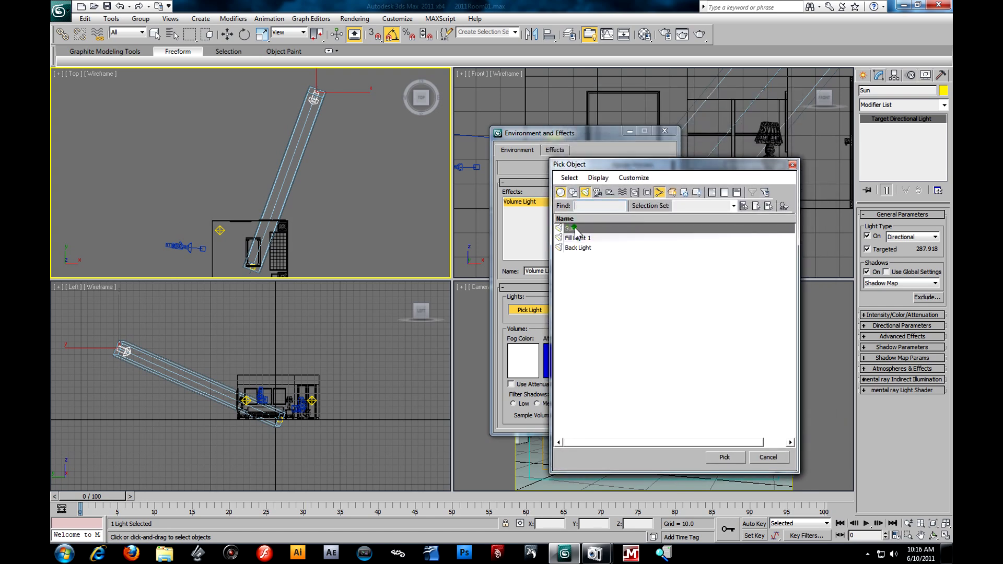
{"action": "left_click", "coordinate": [768, 457]}
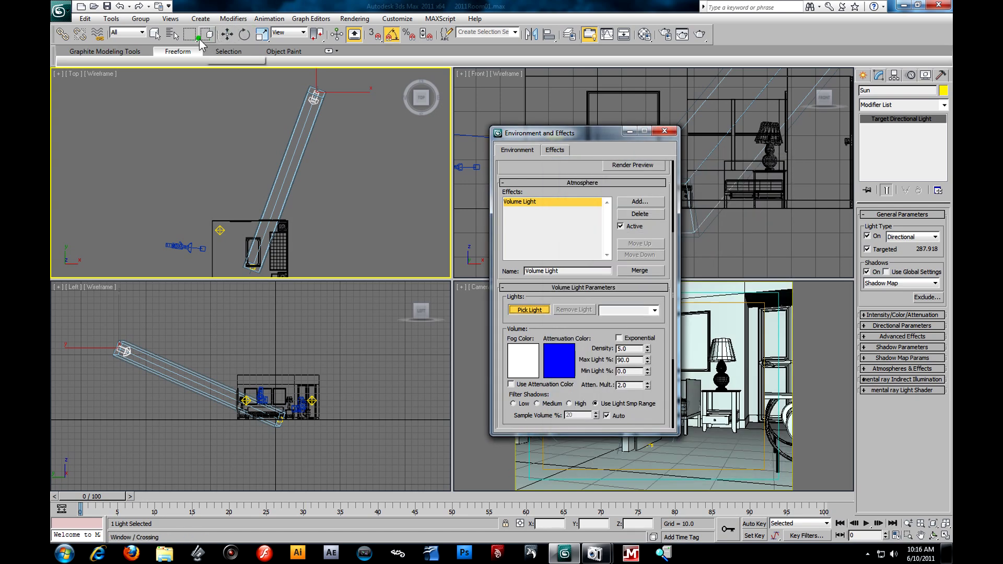
{"action": "left_click", "coordinate": [181, 36]}
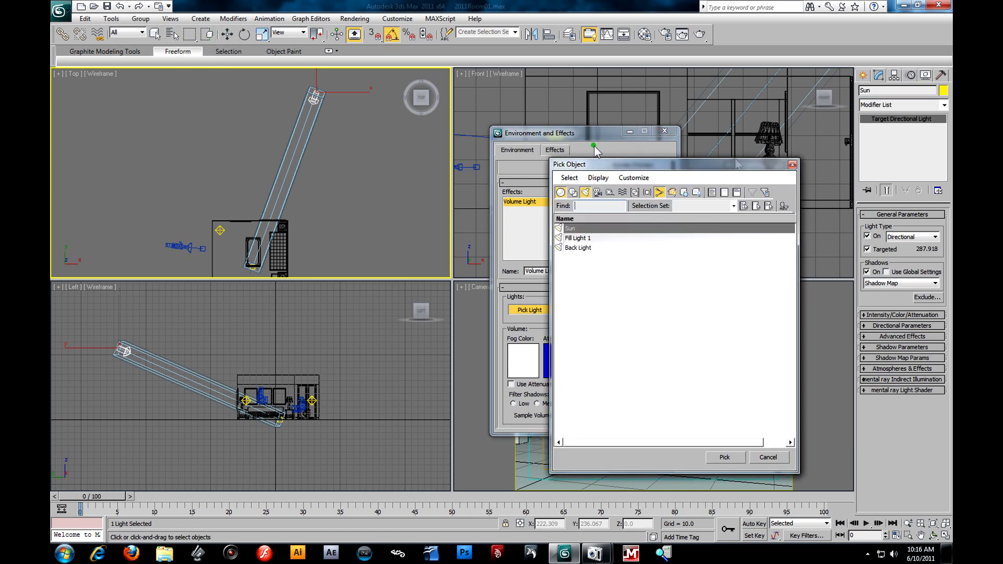
{"action": "left_click", "coordinate": [793, 164]}
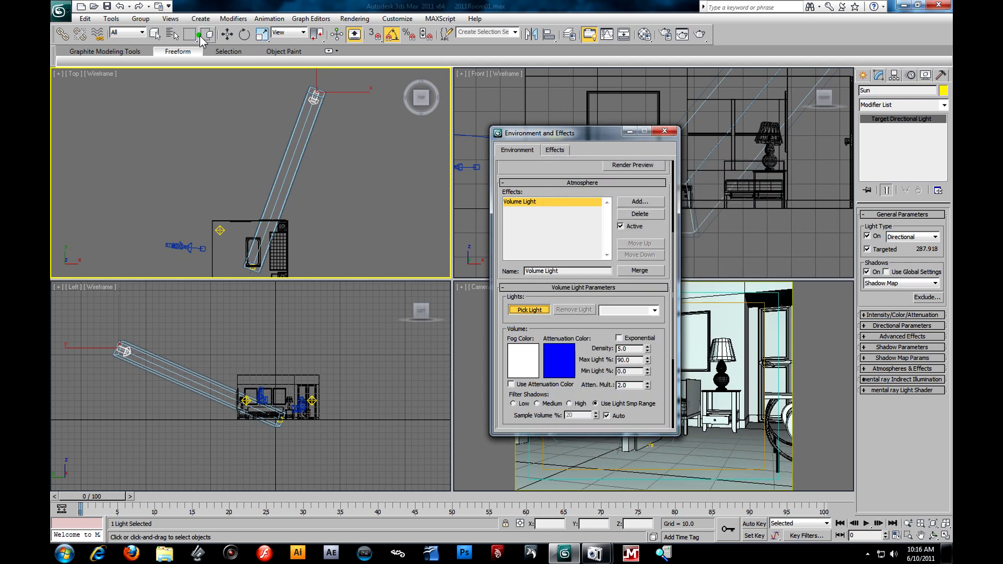
Step: Reopen the object picker and turn on the display of helpers, space warps, groups, object XRefs and cameras
{"action": "key", "text": "h"}
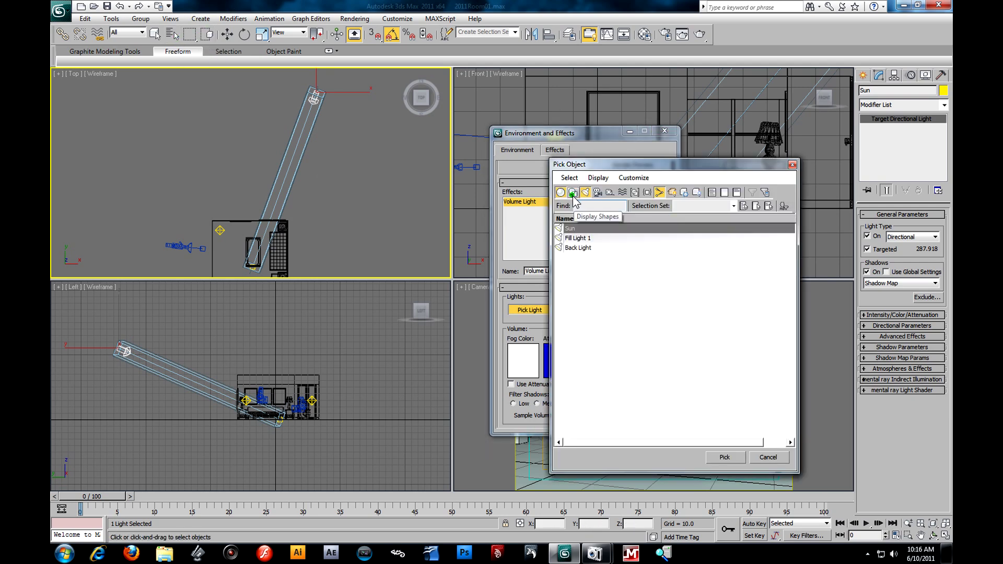
{"action": "left_click", "coordinate": [609, 192]}
{"action": "left_click", "coordinate": [622, 192]}
{"action": "left_click", "coordinate": [635, 193]}
{"action": "left_click", "coordinate": [647, 193]}
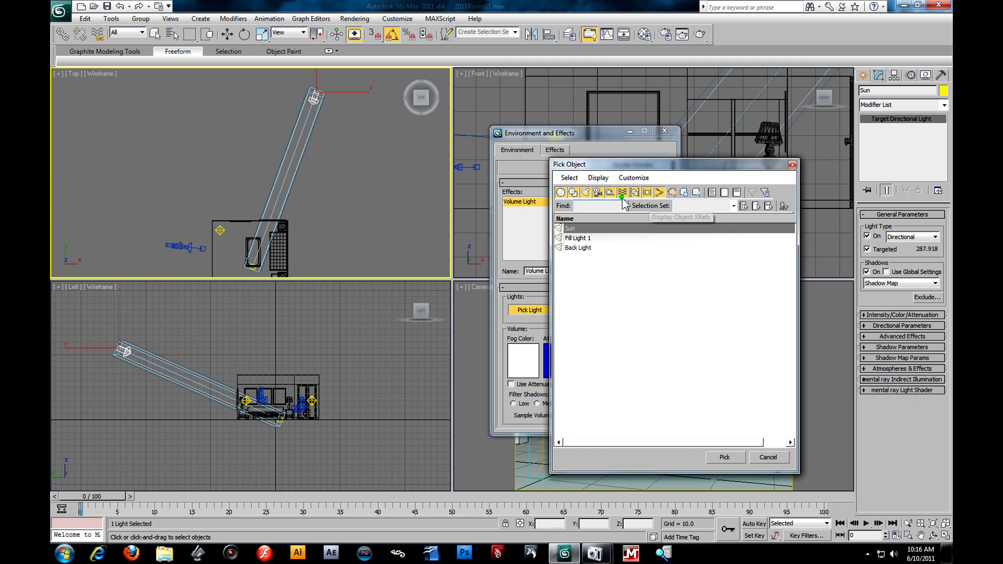
{"action": "left_click", "coordinate": [599, 196]}
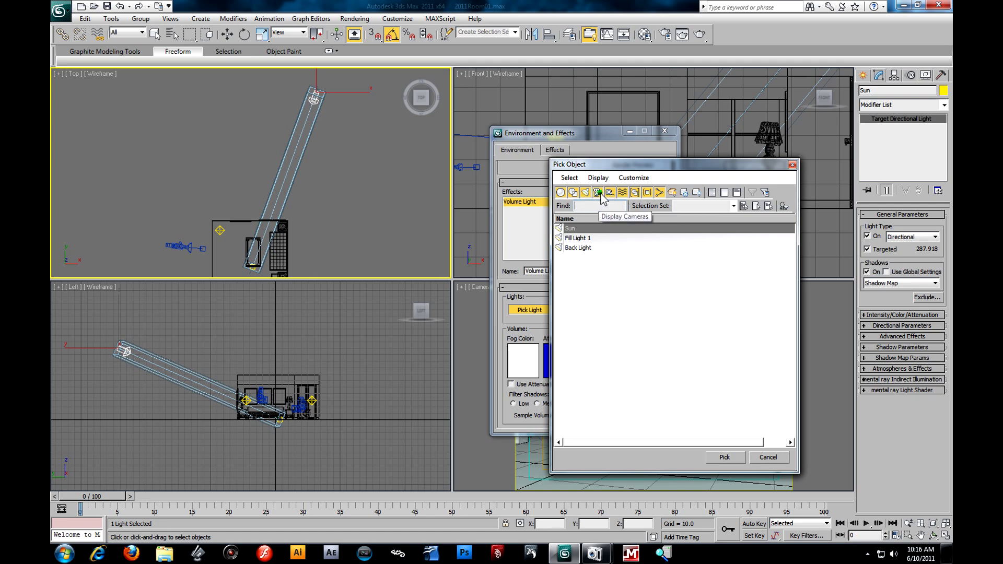
{"action": "left_click_drag", "start_coordinate": [650, 161], "coordinate": [524, 165]}
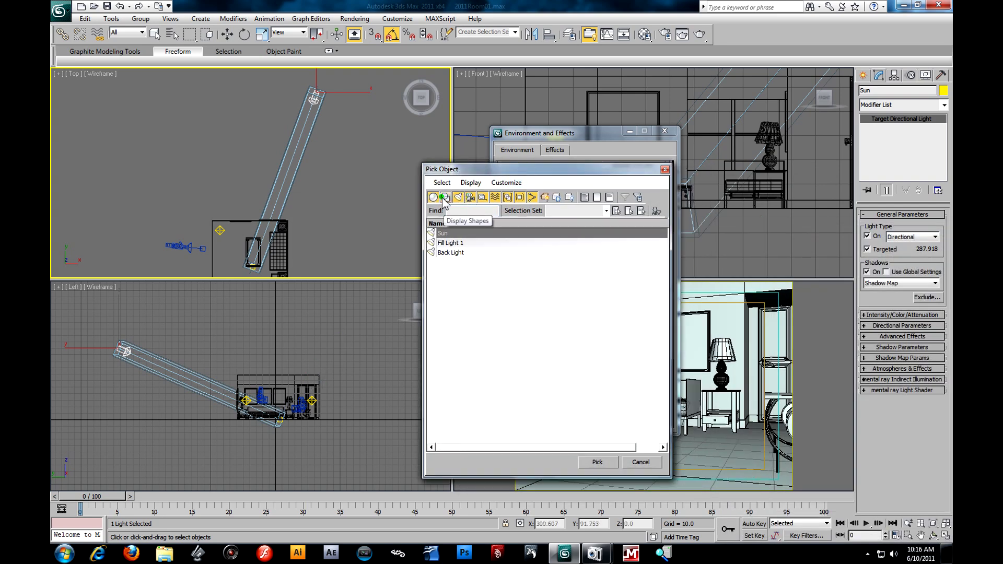
Step: Restrict the object picker's list to lights and cameras only, and cancel it without picking anything
{"action": "left_click", "coordinate": [458, 197]}
{"action": "left_click", "coordinate": [470, 197]}
{"action": "left_click", "coordinate": [482, 197]}
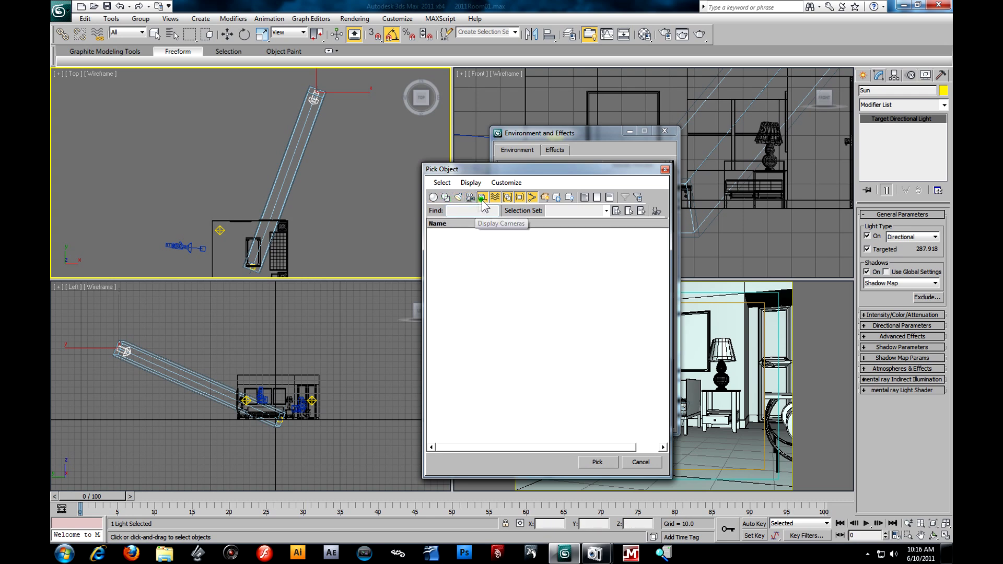
{"action": "left_click", "coordinate": [494, 197]}
{"action": "left_click", "coordinate": [507, 197]}
{"action": "left_click", "coordinate": [519, 197]}
{"action": "left_click", "coordinate": [532, 197]}
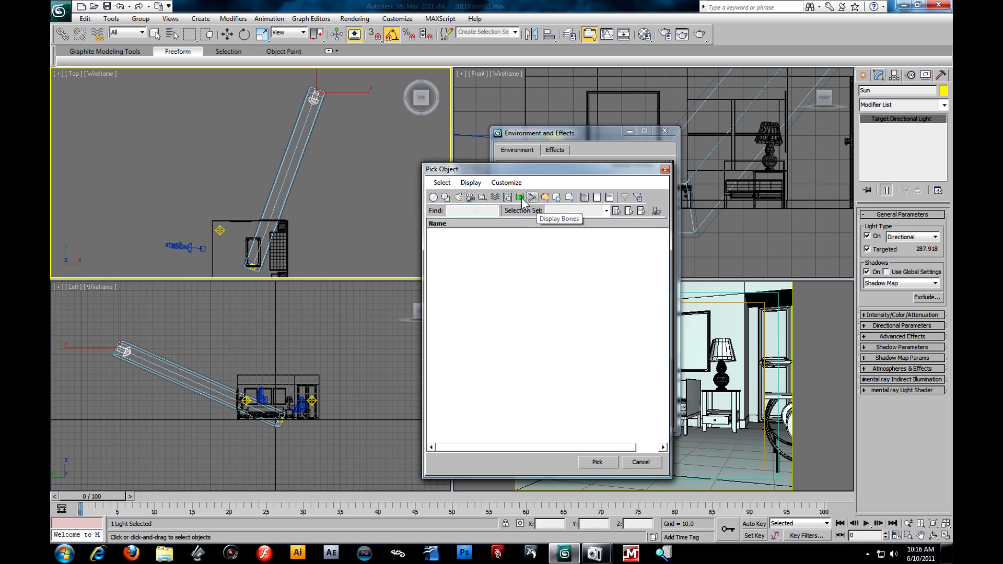
{"action": "left_click", "coordinate": [470, 197]}
{"action": "left_click", "coordinate": [457, 196]}
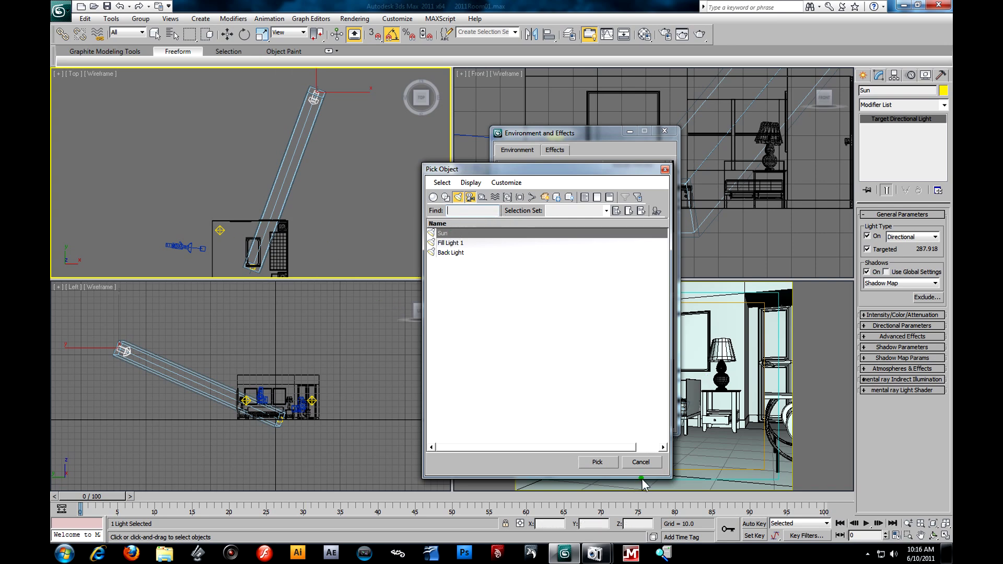
{"action": "left_click", "coordinate": [641, 463]}
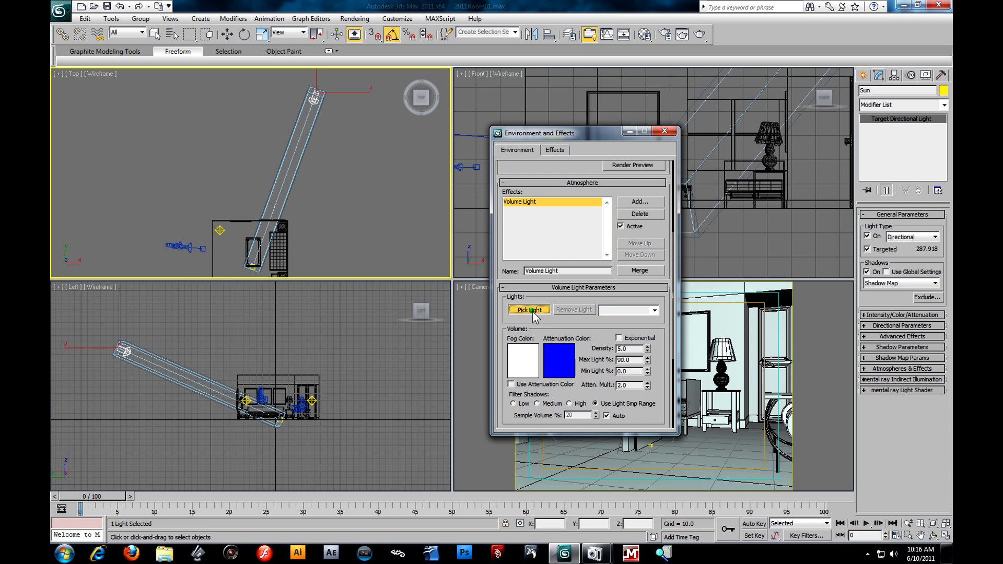
Step: Assign the Sun to the Volume Light effect, review its volume and noise parameters, and move the settings window clear of the camera view
{"action": "left_click", "coordinate": [312, 100]}
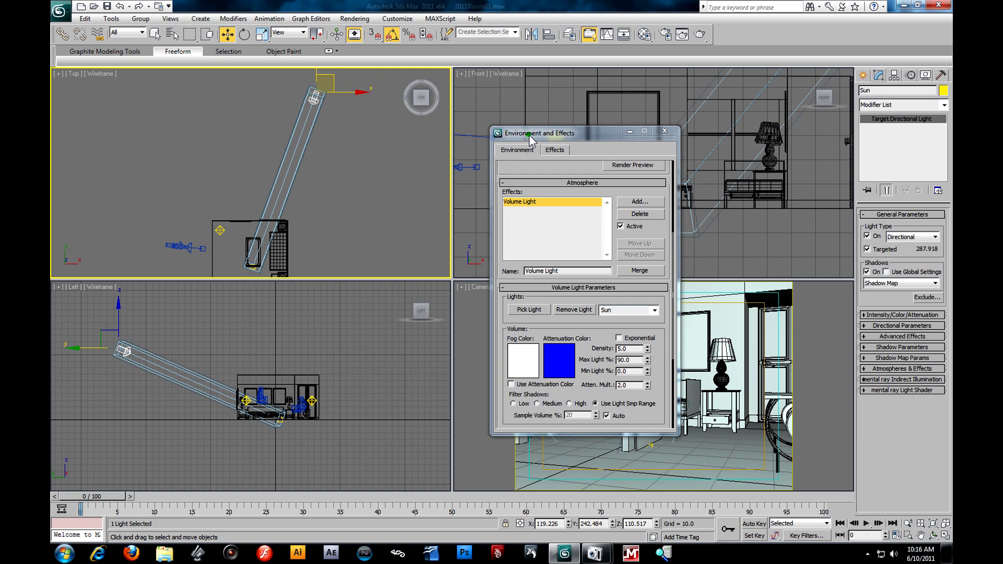
{"action": "left_click_drag", "start_coordinate": [529, 134], "coordinate": [535, 97]}
{"action": "scroll", "coordinate": [663, 334], "scroll_direction": "down", "scroll_amount": 2}
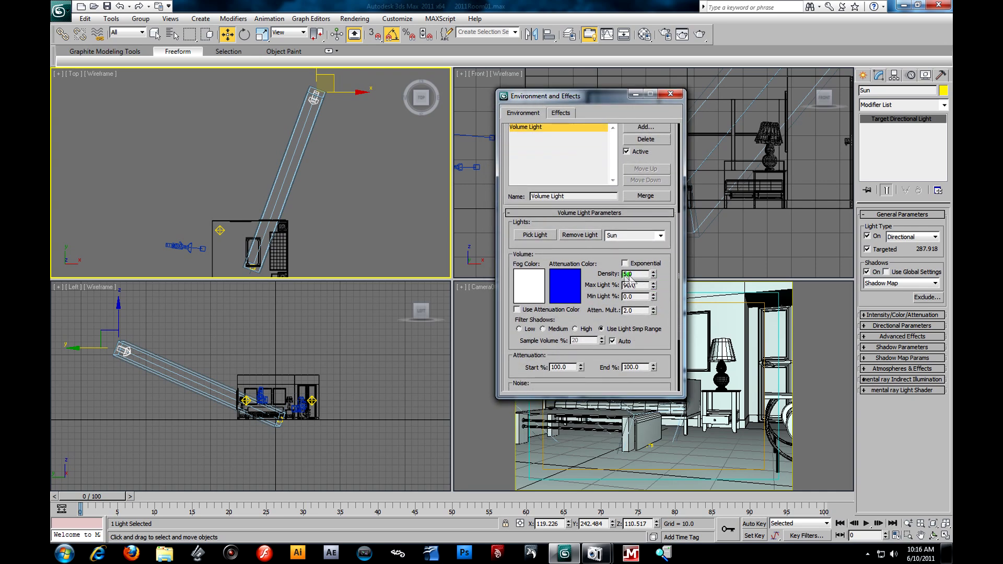
{"action": "scroll", "coordinate": [659, 345], "scroll_direction": "down", "scroll_amount": 4}
{"action": "left_click", "coordinate": [532, 339]}
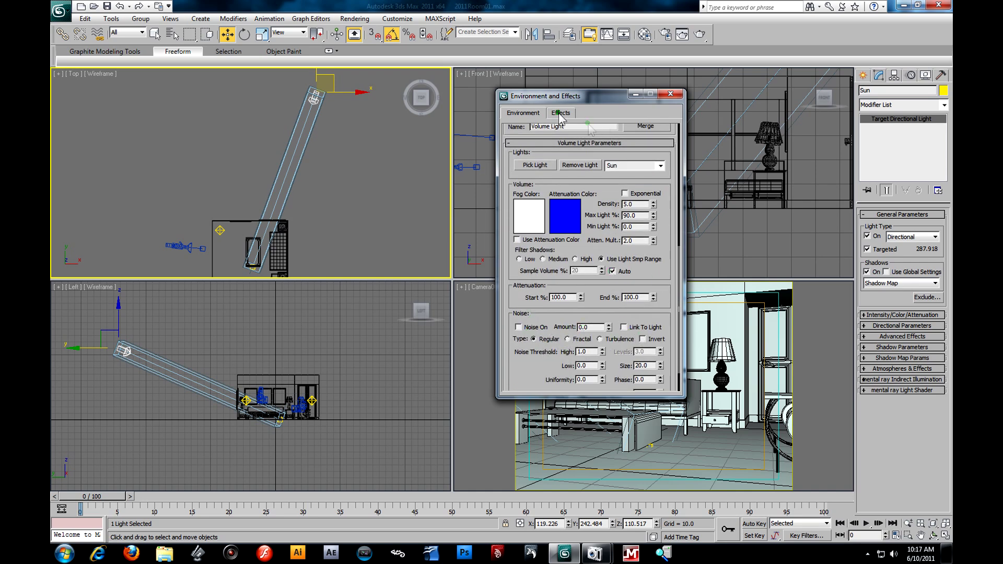
{"action": "left_click_drag", "start_coordinate": [590, 96], "coordinate": [379, 214]}
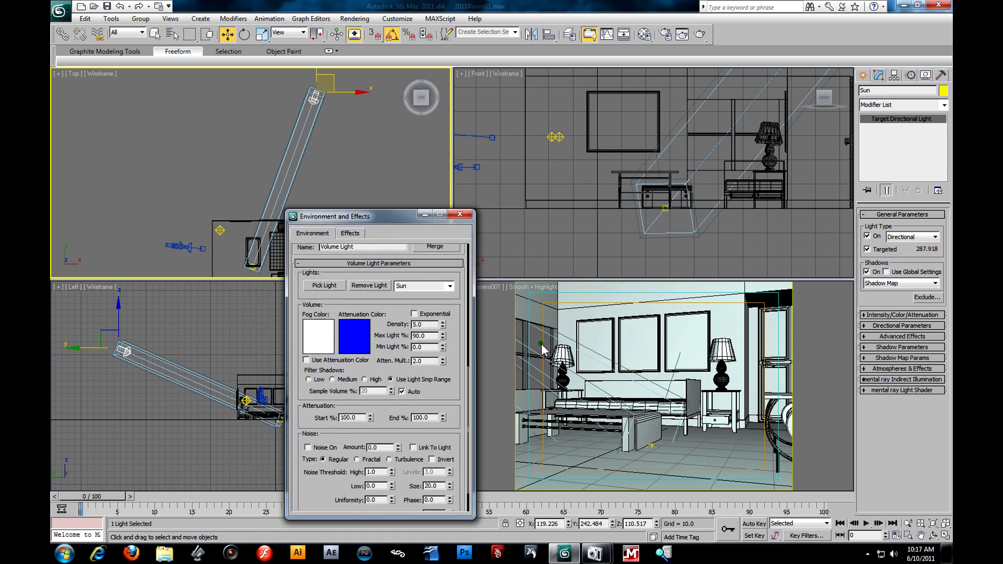
{"action": "left_click_drag", "start_coordinate": [380, 213], "coordinate": [395, 139]}
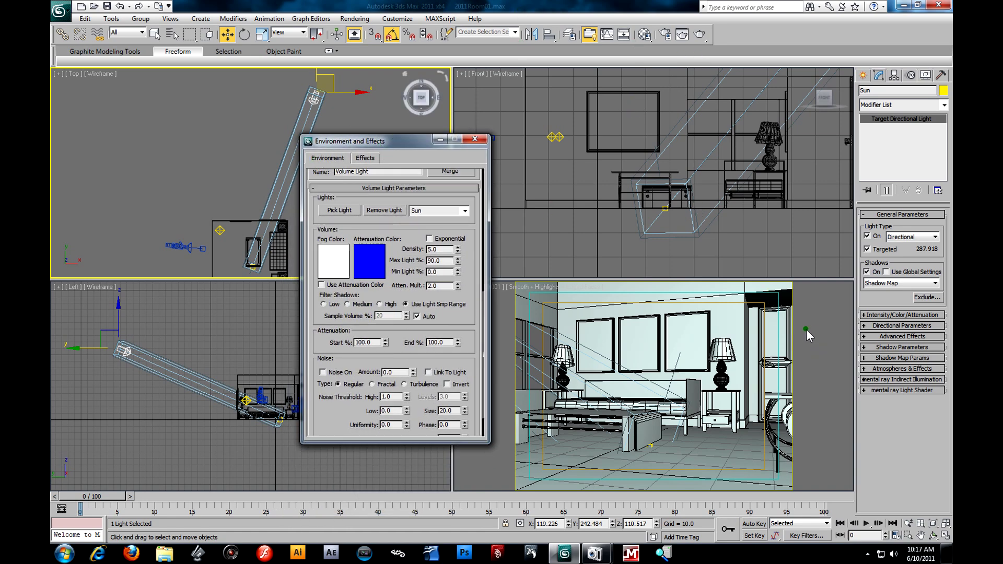
Step: Test-render the Camera001 view to check the sun's volume light, moving the environment settings clear of it
{"action": "left_click", "coordinate": [699, 34]}
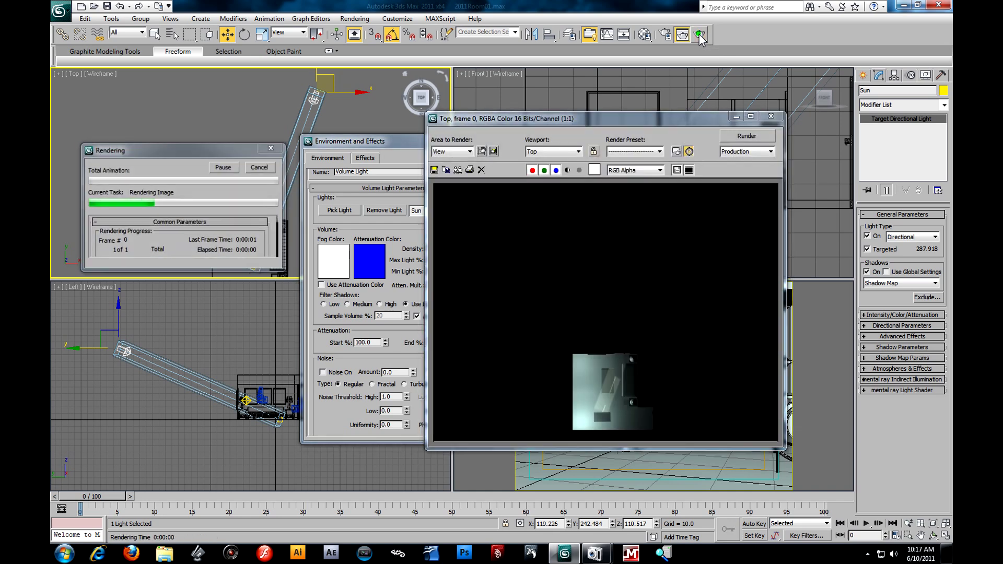
{"action": "left_click", "coordinate": [771, 116]}
{"action": "right_click", "coordinate": [839, 339]}
{"action": "left_click_drag", "start_coordinate": [395, 140], "coordinate": [338, 109]}
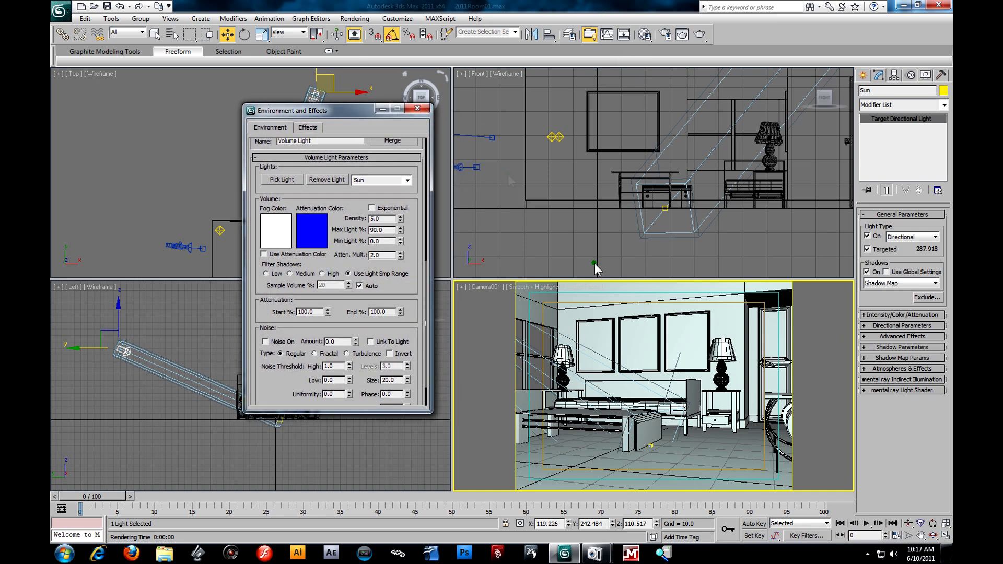
{"action": "left_click", "coordinate": [705, 36]}
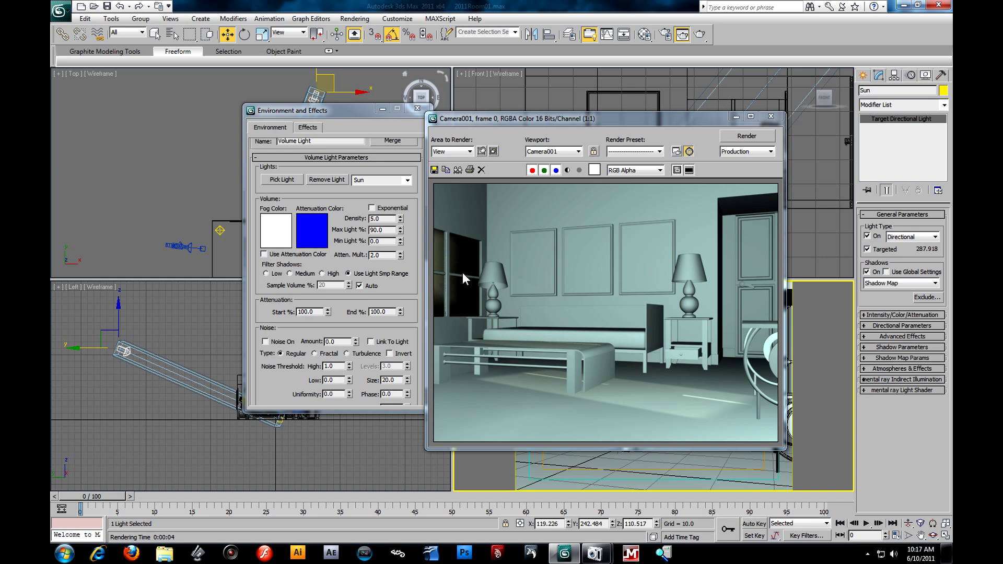
{"action": "left_click", "coordinate": [772, 117]}
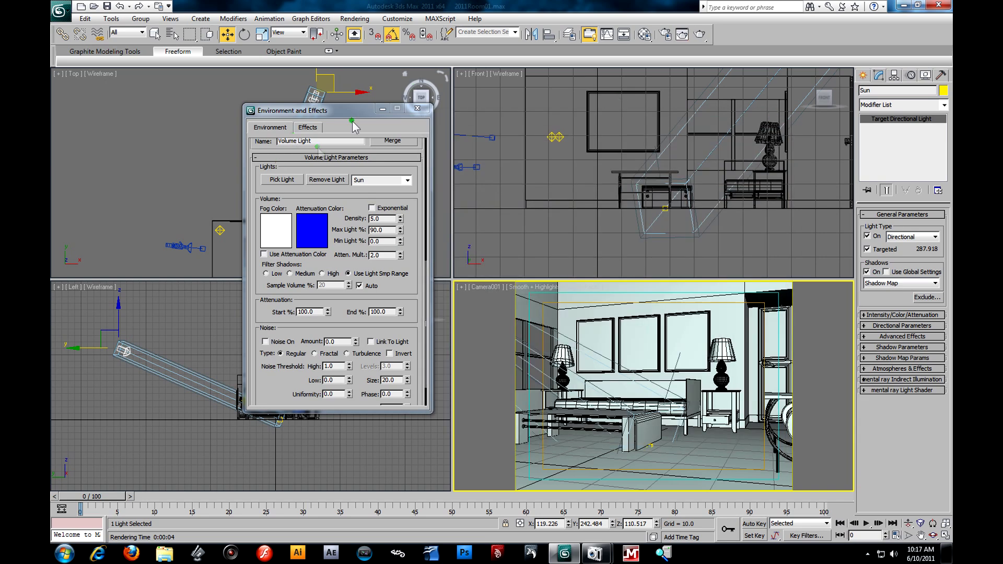
Step: Switch the camera view to a full-size perspective facing the window, select the Window object and hide all unselected objects
{"action": "left_click", "coordinate": [530, 338]}
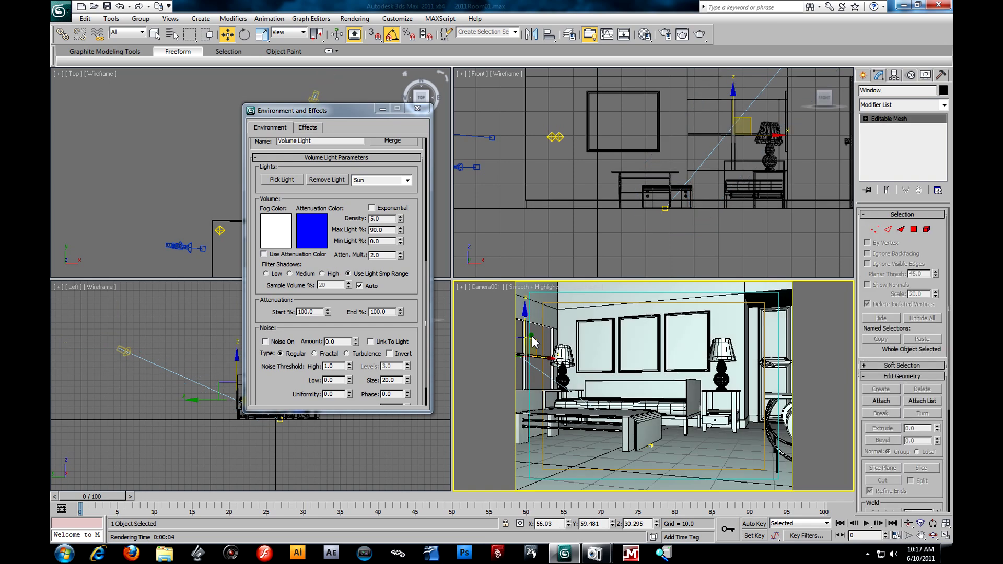
{"action": "right_click", "coordinate": [531, 337]}
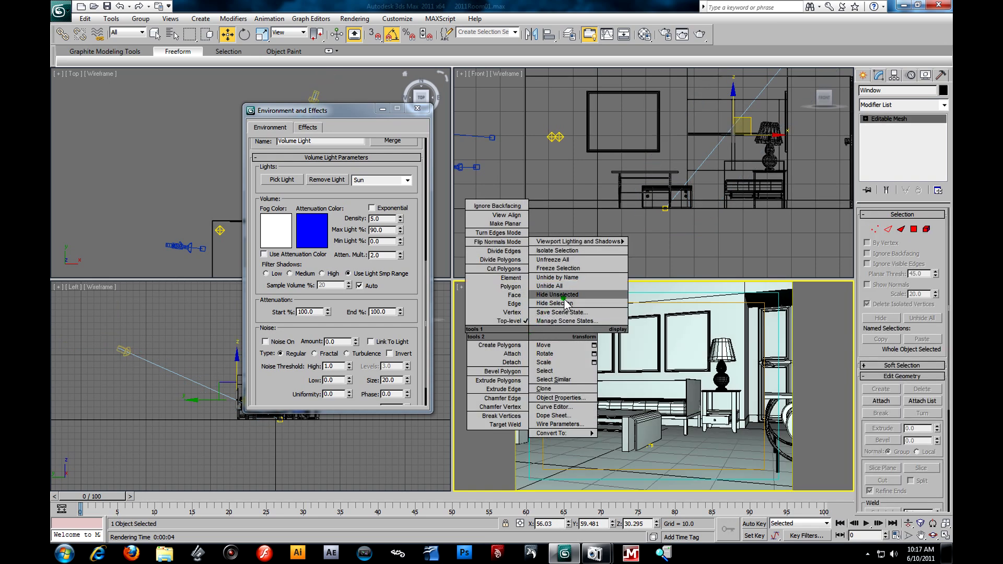
{"action": "left_click", "coordinate": [482, 451]}
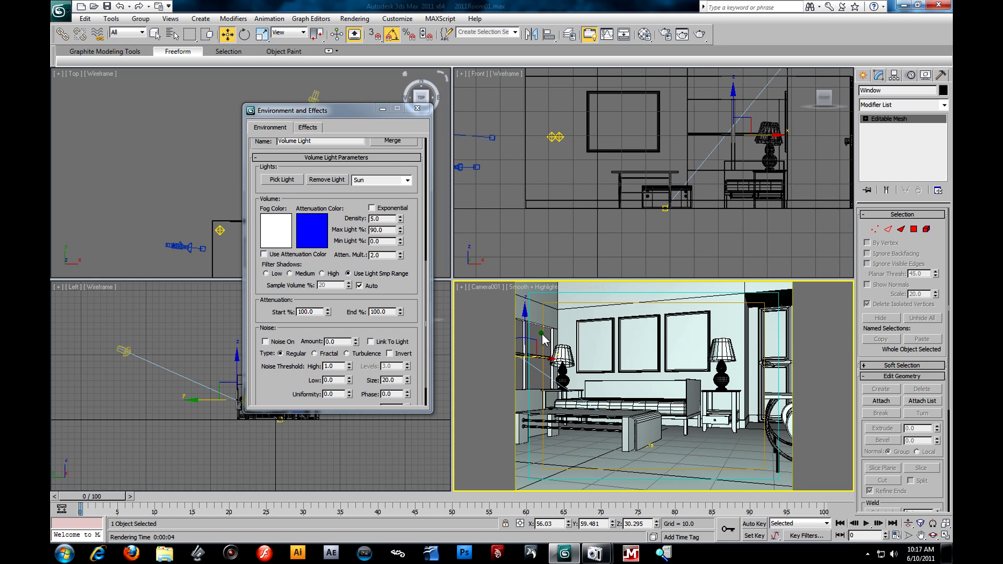
{"action": "key", "text": "p"}
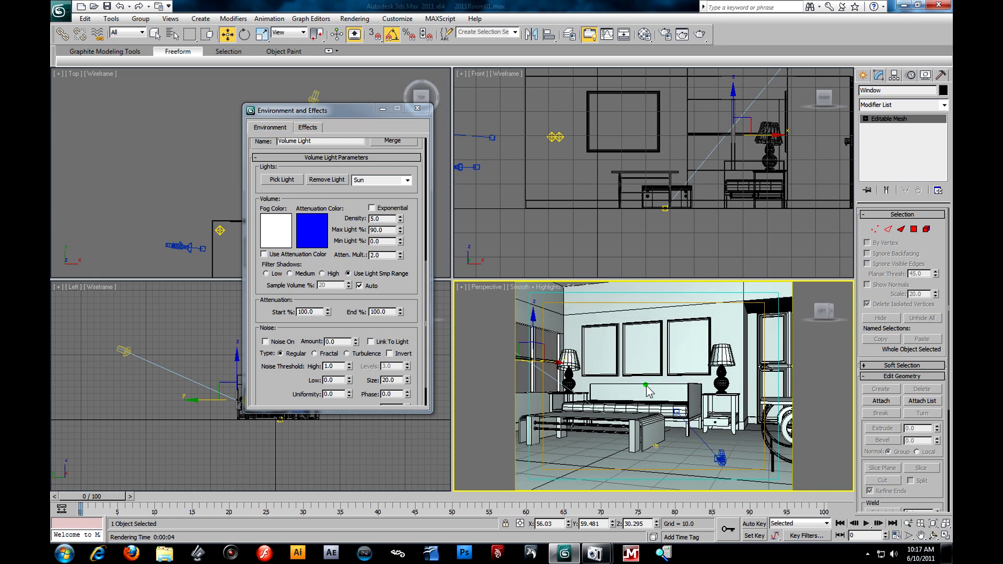
{"action": "left_click_drag", "start_coordinate": [543, 298], "coordinate": [563, 325]}
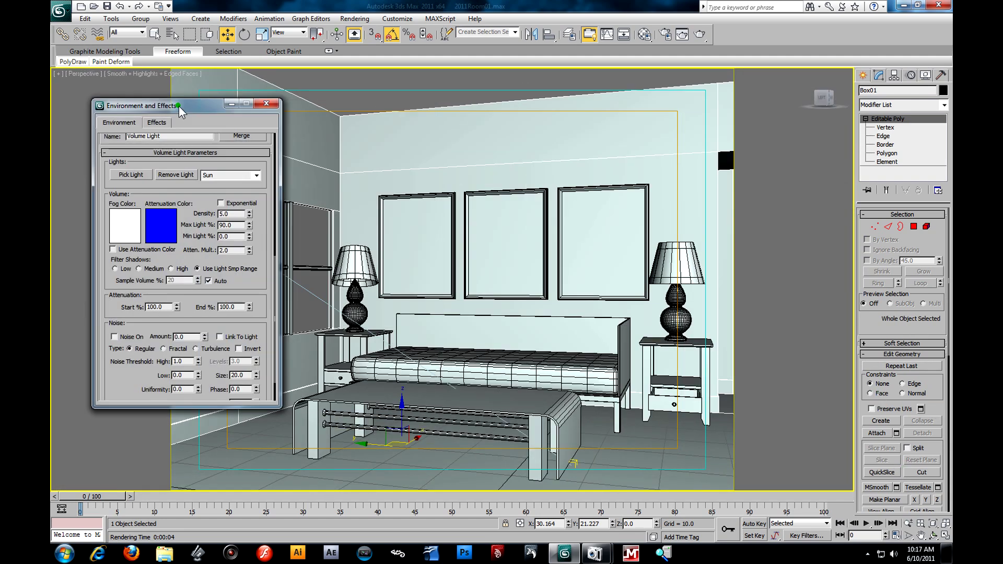
{"action": "left_click_drag", "start_coordinate": [179, 105], "coordinate": [152, 108]}
{"action": "left_click", "coordinate": [447, 224]}
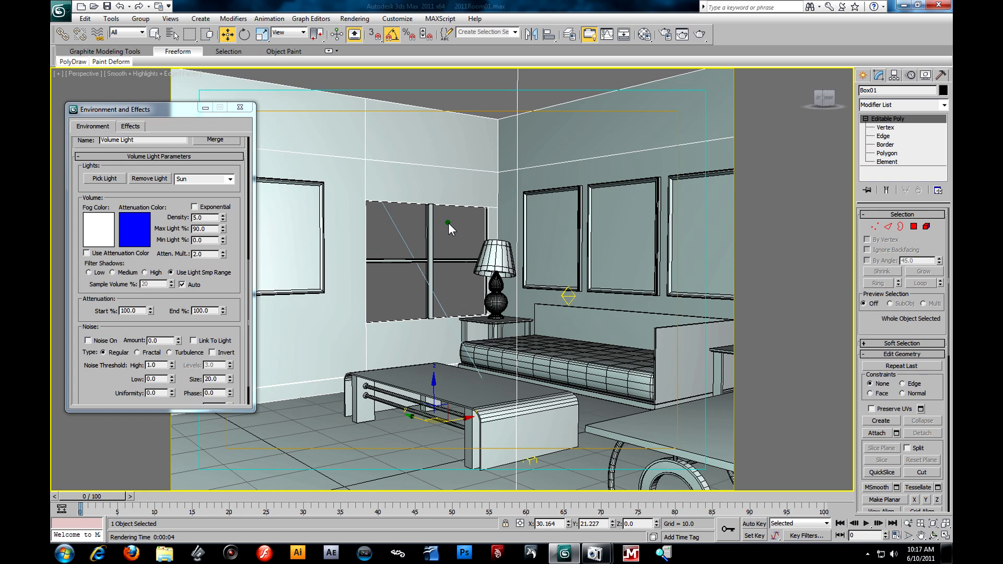
{"action": "left_click", "coordinate": [454, 228]}
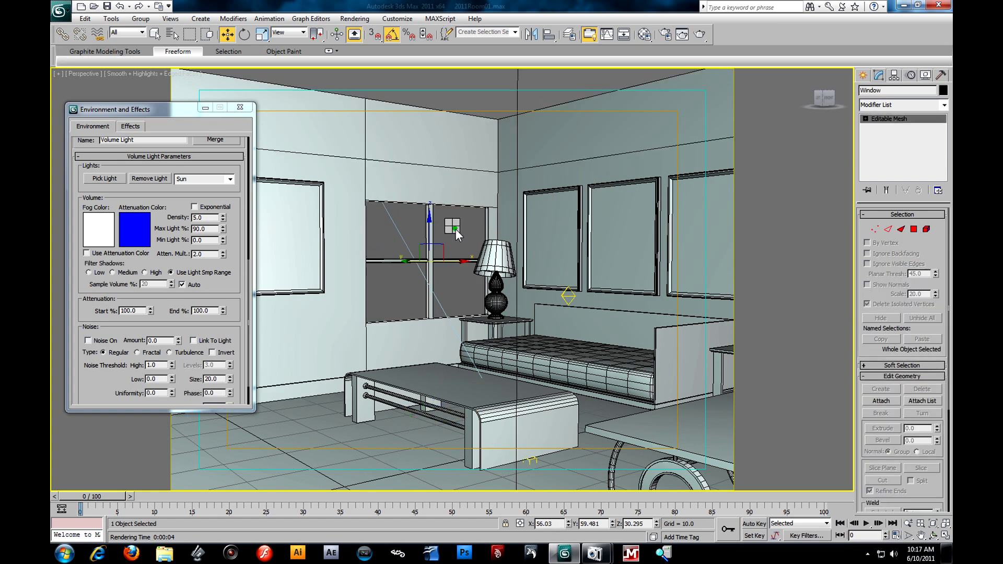
{"action": "right_click", "coordinate": [455, 228]}
{"action": "left_click", "coordinate": [478, 188]}
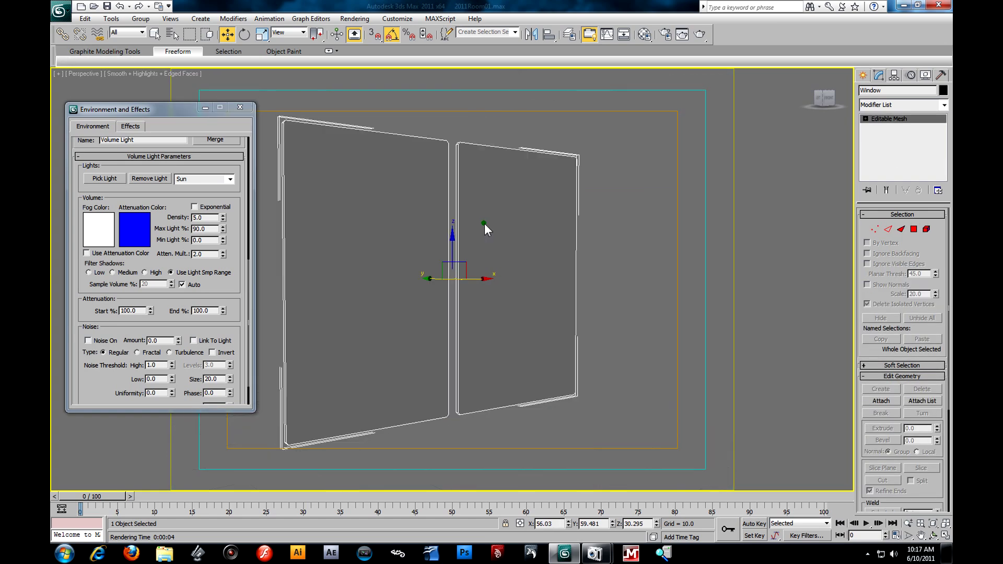
Step: Turn off Cast Shadows for the Window in its object properties and accept the change
{"action": "mouse_move", "coordinate": [502, 283]}
{"action": "middle_mouse_down", "text": "alt"}
{"action": "mouse_move", "coordinate": [547, 293]}
{"action": "mouse_move", "coordinate": [512, 284]}
{"action": "middle_mouse_up", "text": "alt"}
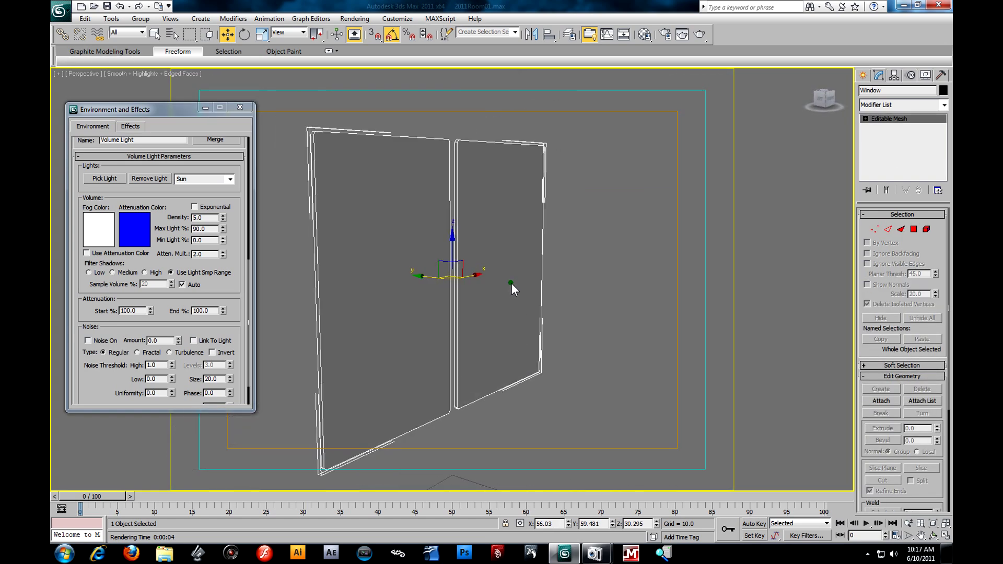
{"action": "right_click", "coordinate": [491, 264]}
{"action": "left_click", "coordinate": [512, 326]}
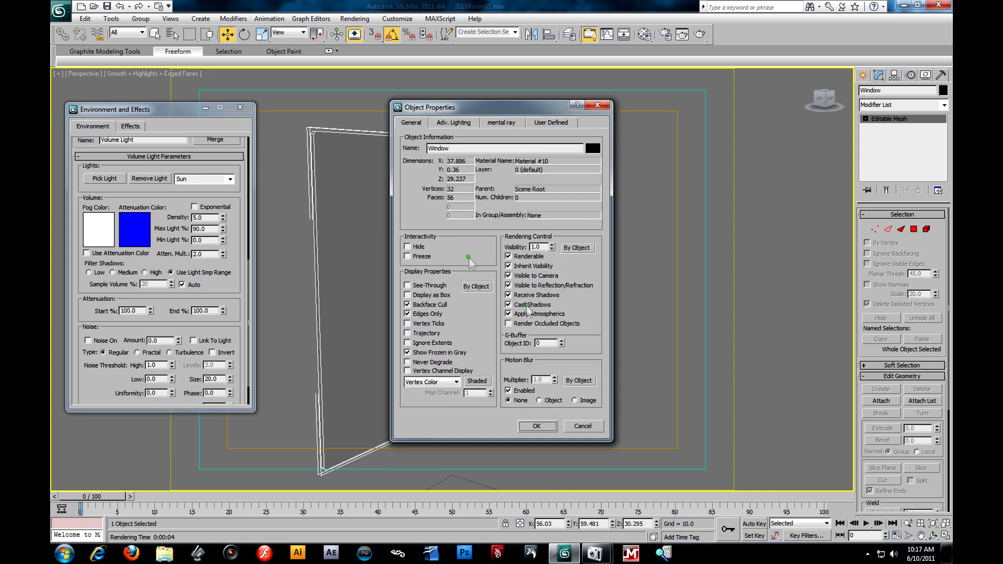
{"action": "left_click", "coordinate": [560, 305]}
{"action": "left_click", "coordinate": [537, 425]}
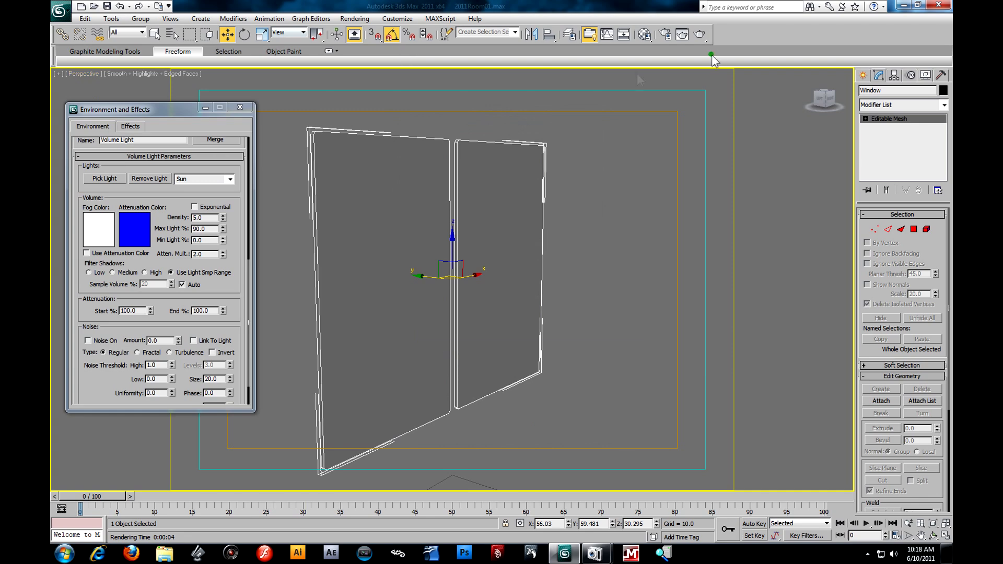
Step: Test-render the Window on its own in the perspective view and close the render
{"action": "left_click", "coordinate": [702, 35]}
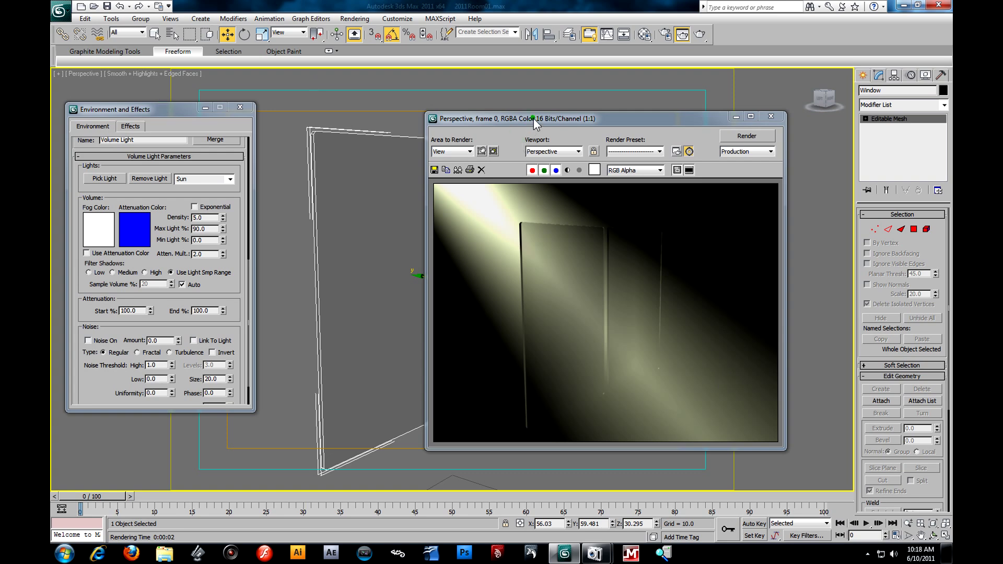
{"action": "left_click_drag", "start_coordinate": [629, 122], "coordinate": [524, 97]}
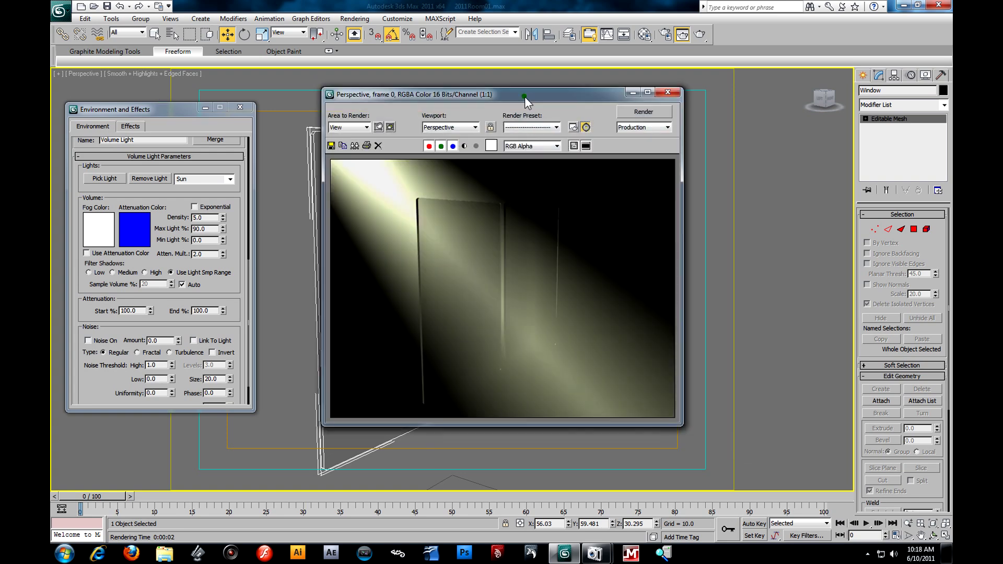
{"action": "left_click", "coordinate": [672, 95]}
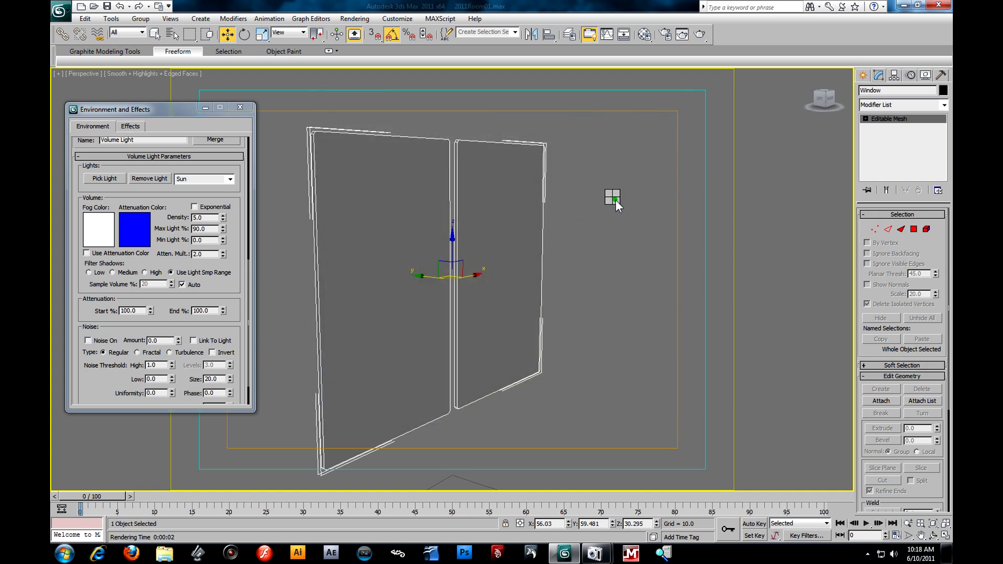
Step: Unhide all objects and test-render the room from a perspective view facing the window
{"action": "right_click", "coordinate": [612, 198]}
{"action": "left_click", "coordinate": [628, 148]}
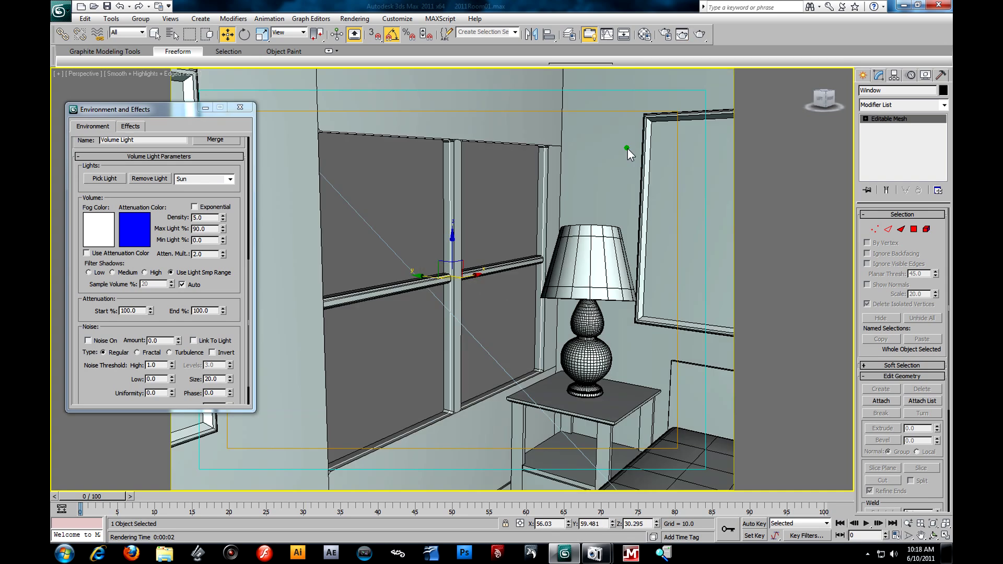
{"action": "scroll", "coordinate": [463, 182], "scroll_direction": "up", "scroll_amount": 5}
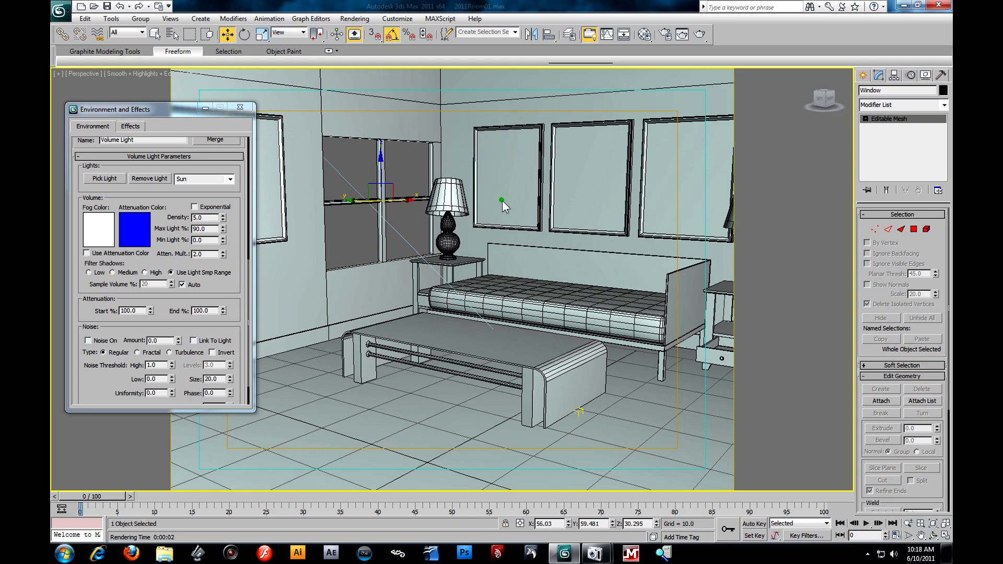
{"action": "scroll", "coordinate": [473, 199], "scroll_direction": "up", "scroll_amount": 1}
{"action": "middle_click_drag", "start_coordinate": [473, 199], "coordinate": [443, 189], "text": "alt"}
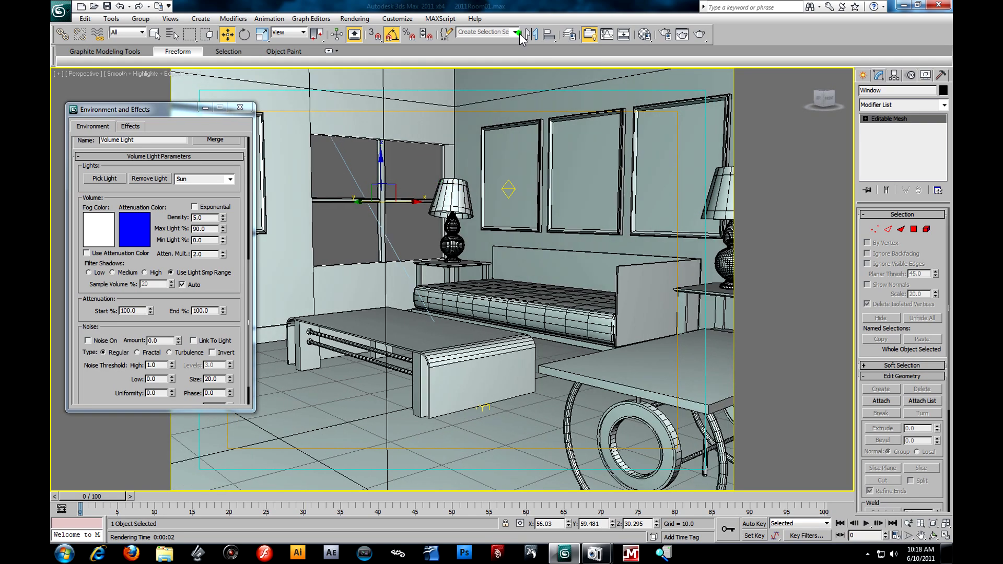
{"action": "left_click", "coordinate": [699, 36]}
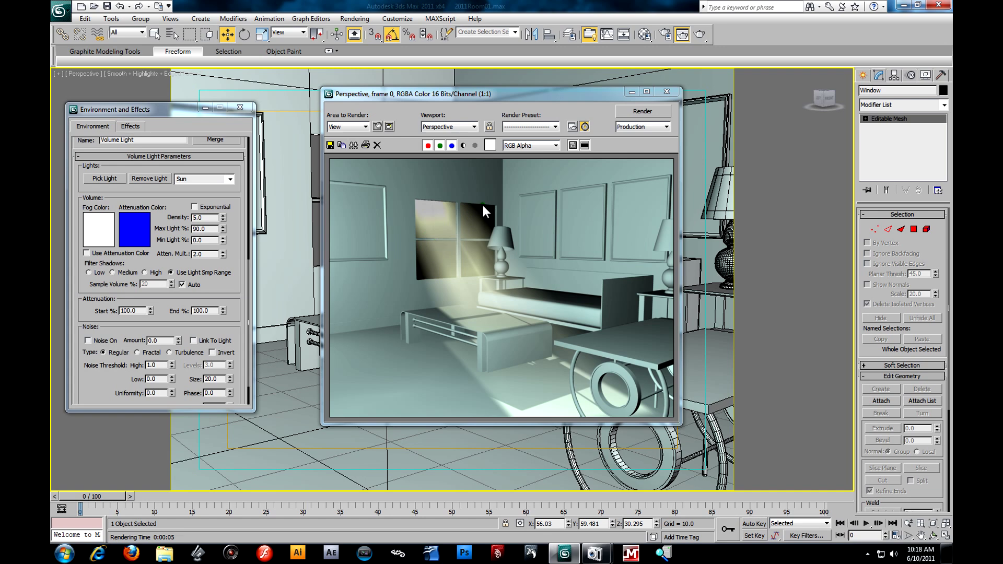
{"action": "left_click", "coordinate": [670, 92]}
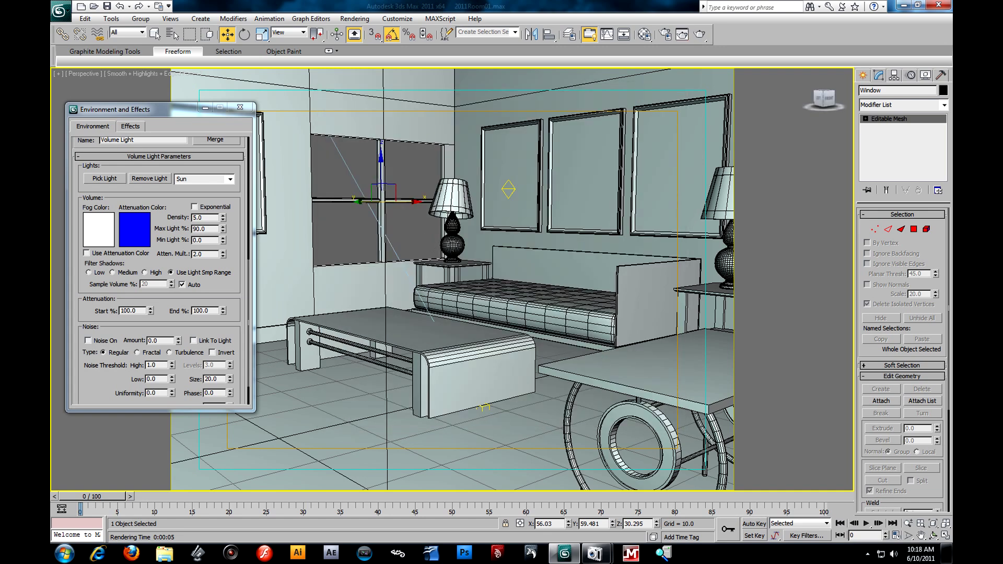
Step: Return to the four-view layout and scale the Sun to 121% along its local X axis
{"action": "left_click", "coordinate": [946, 535]}
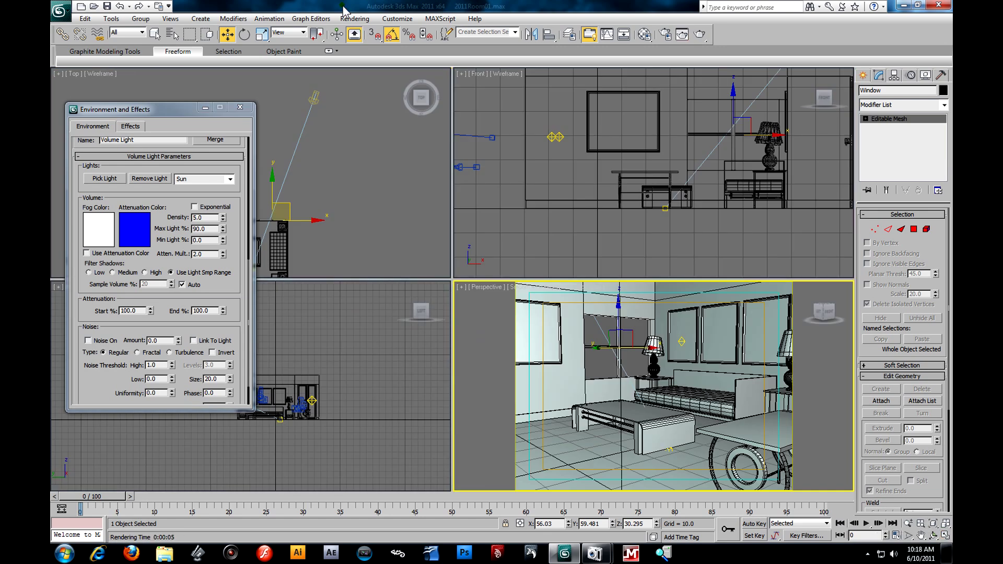
{"action": "left_click", "coordinate": [315, 107]}
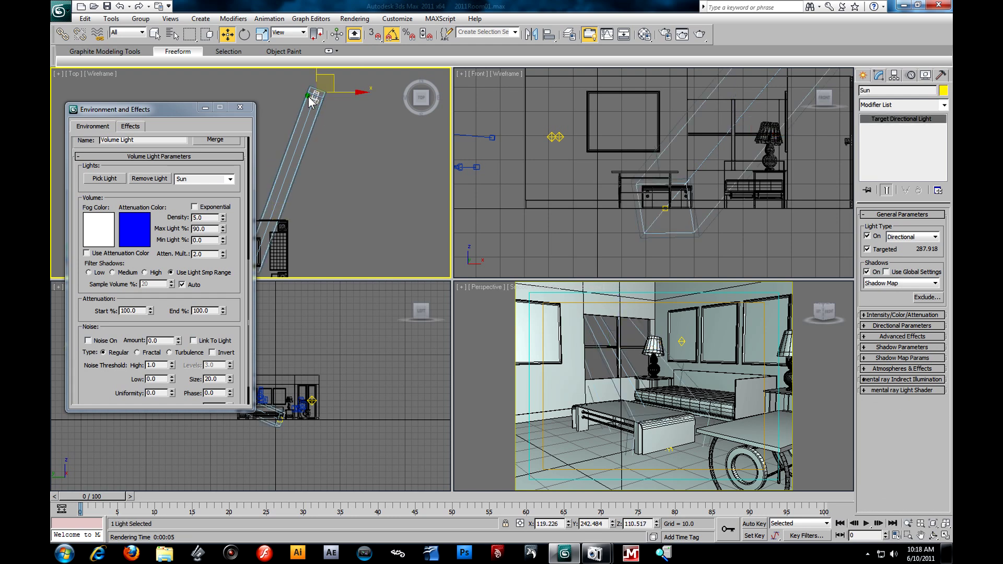
{"action": "left_click", "coordinate": [264, 37]}
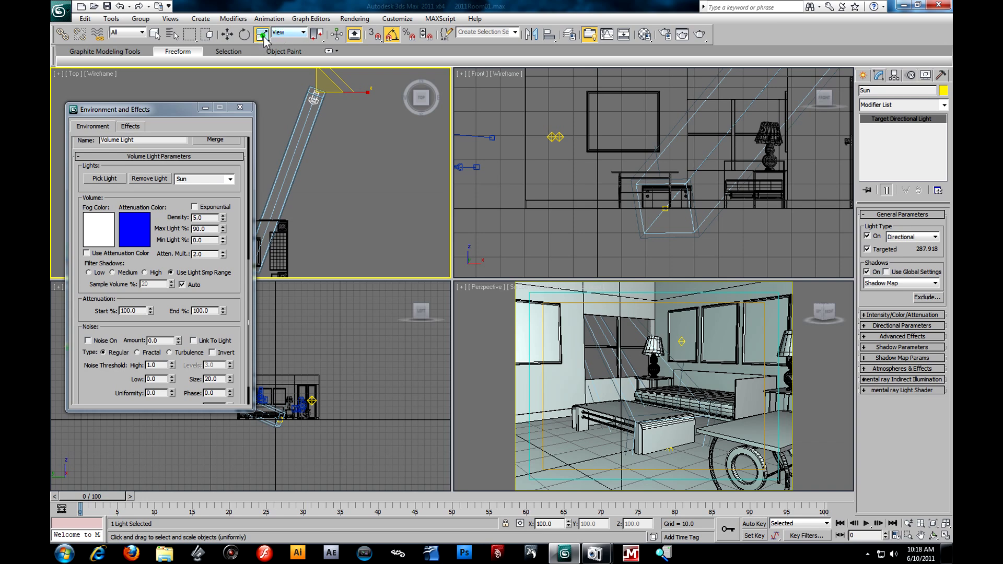
{"action": "left_click", "coordinate": [303, 33]}
{"action": "left_click", "coordinate": [293, 70]}
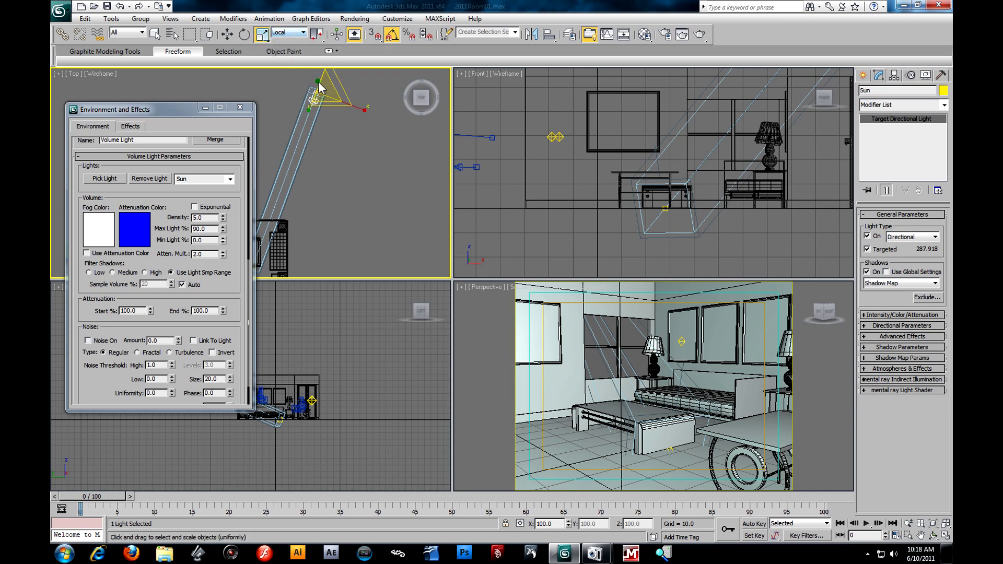
{"action": "left_click_drag", "start_coordinate": [364, 112], "coordinate": [369, 112]}
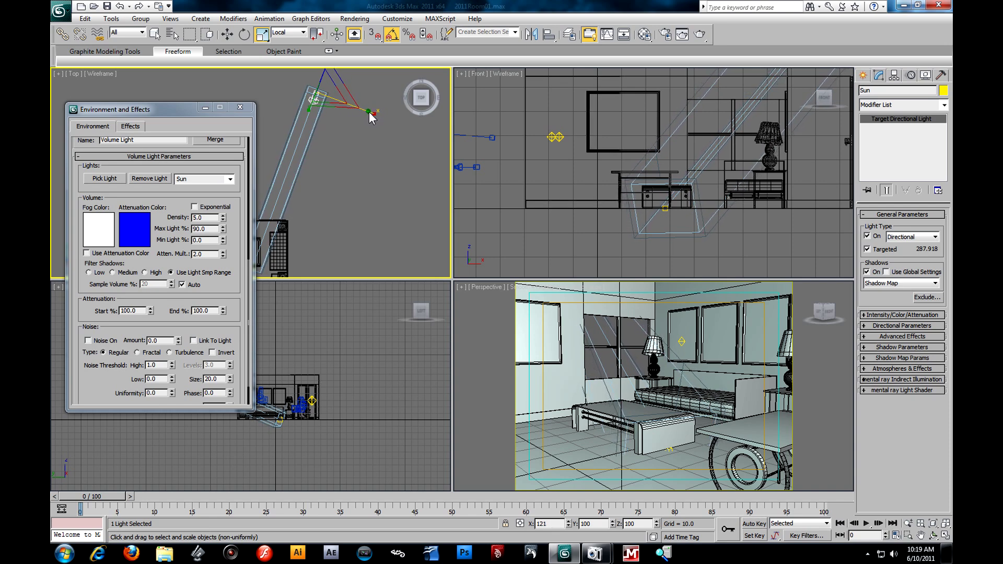
Step: Move the Sun slightly in the Top view to about X 123.7, Y 239.9, and test-render the perspective view
{"action": "left_click", "coordinate": [227, 34]}
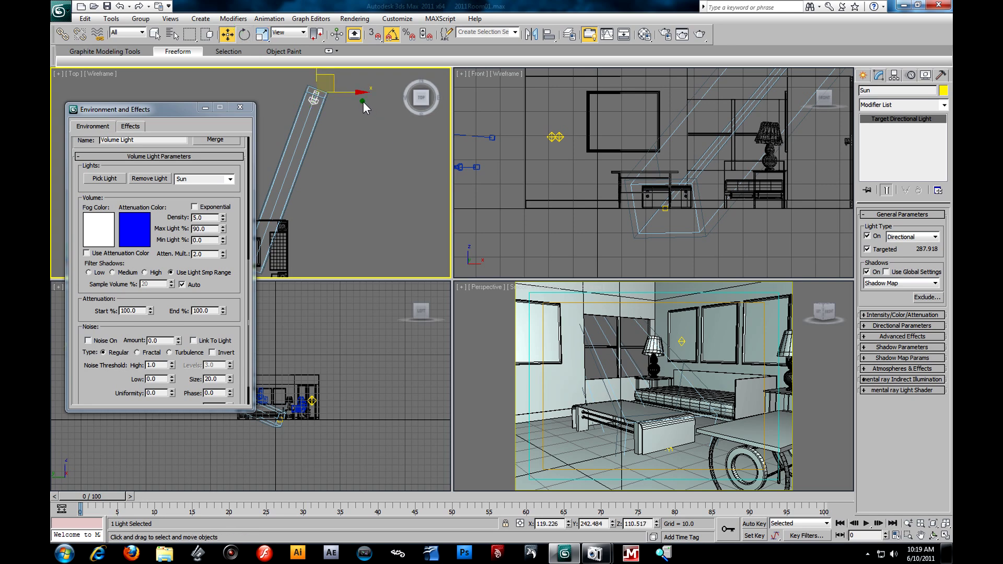
{"action": "left_click_drag", "start_coordinate": [337, 82], "coordinate": [338, 83]}
{"action": "right_click", "coordinate": [478, 296]}
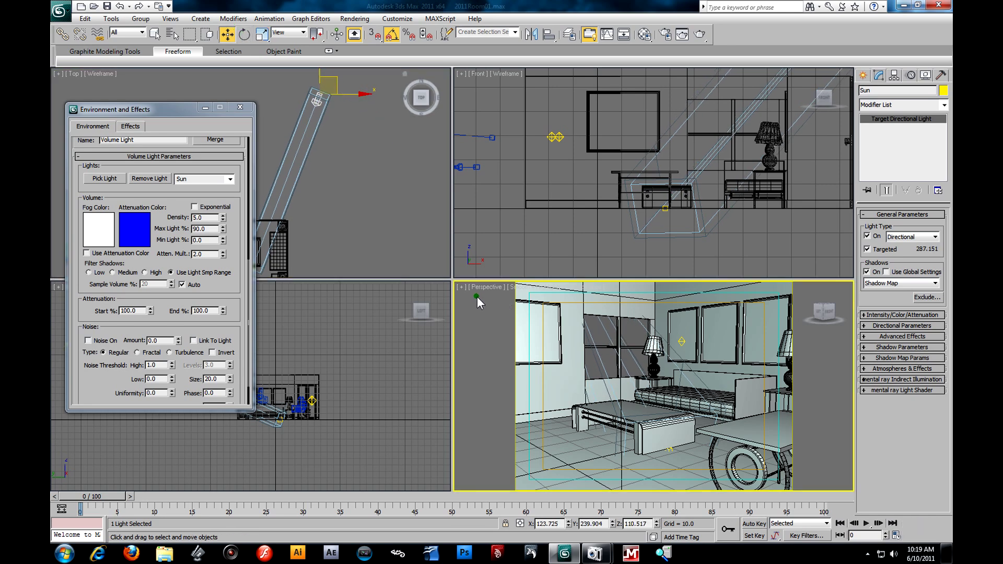
{"action": "left_click", "coordinate": [701, 38]}
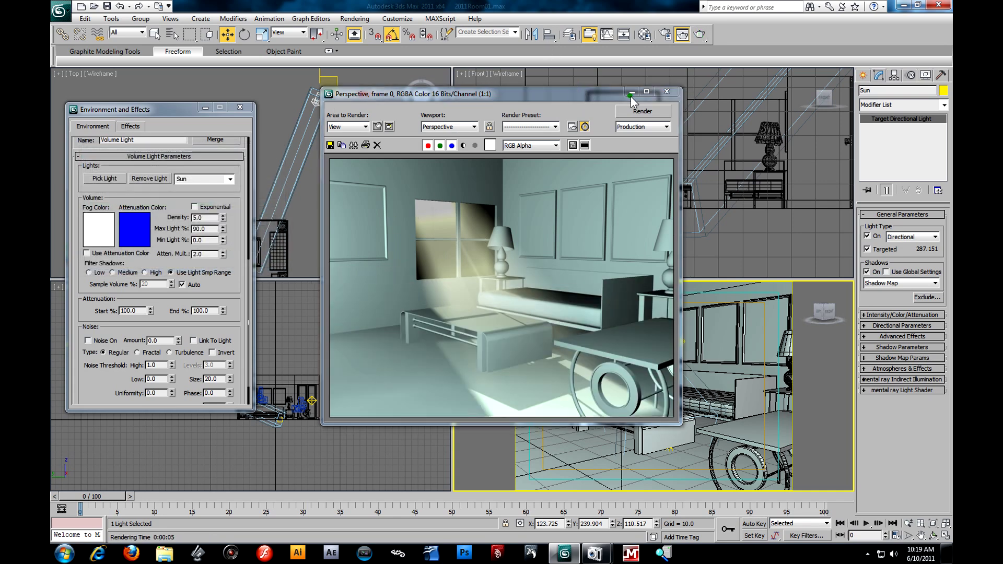
{"action": "left_click", "coordinate": [666, 91]}
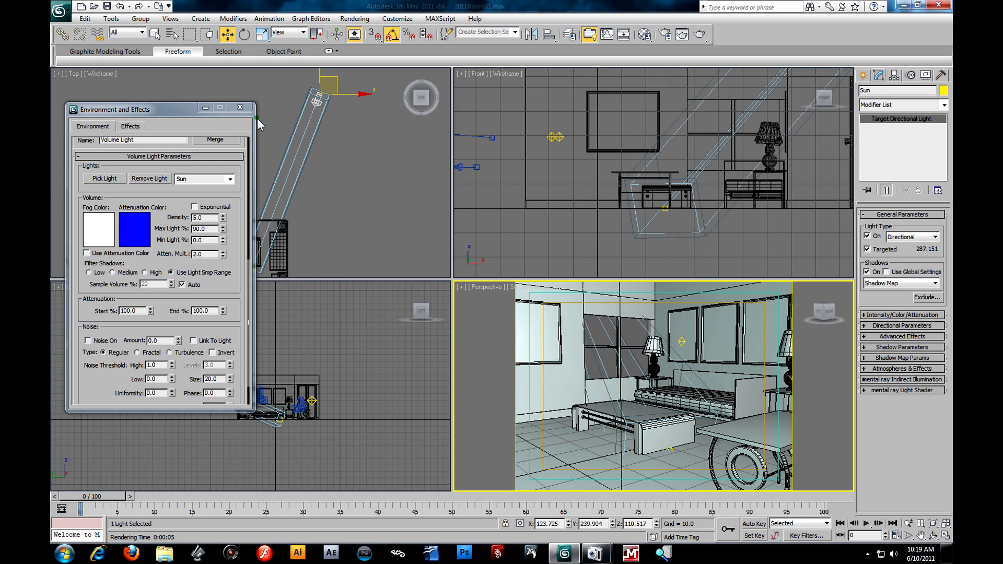
Step: Set the Volume Light density to 3.0 and re-render the perspective view, keeping the render beside the volume settings
{"action": "left_click_drag", "start_coordinate": [214, 108], "coordinate": [378, 132]}
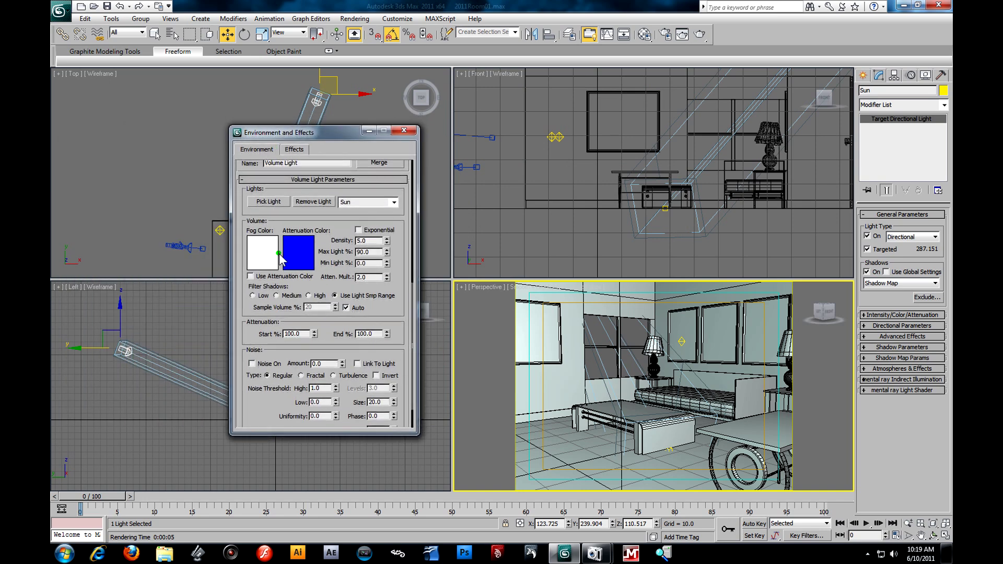
{"action": "double_click", "coordinate": [369, 241]}
{"action": "left_click", "coordinate": [702, 33]}
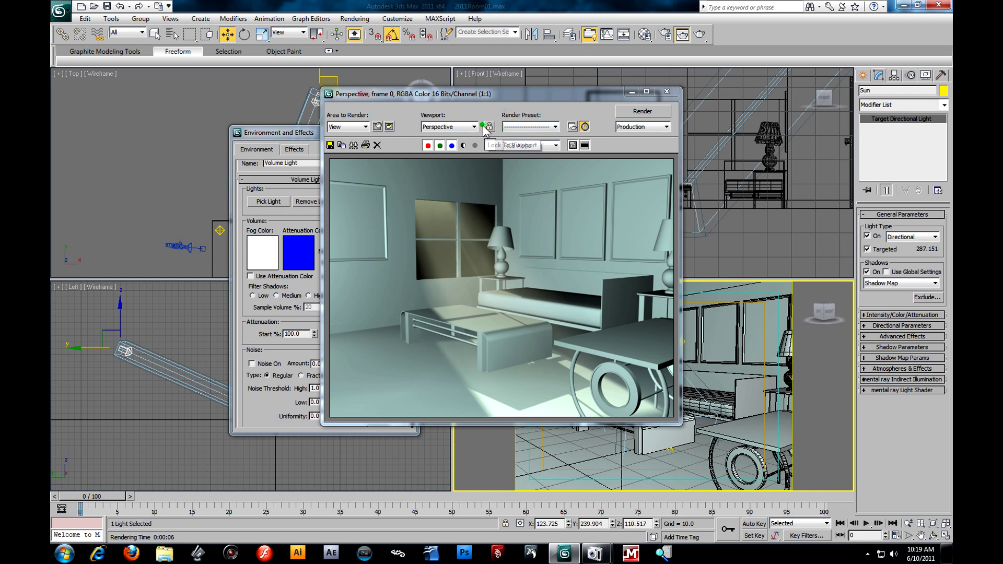
{"action": "left_click_drag", "start_coordinate": [544, 97], "coordinate": [645, 120]}
Step: Tint the Volume Light fog color pale cyan (R 214, G 252, B 246) and re-render the perspective view to check it
{"action": "left_click", "coordinate": [278, 240]}
{"action": "left_click", "coordinate": [305, 75]}
{"action": "left_click_drag", "start_coordinate": [365, 149], "coordinate": [365, 136]}
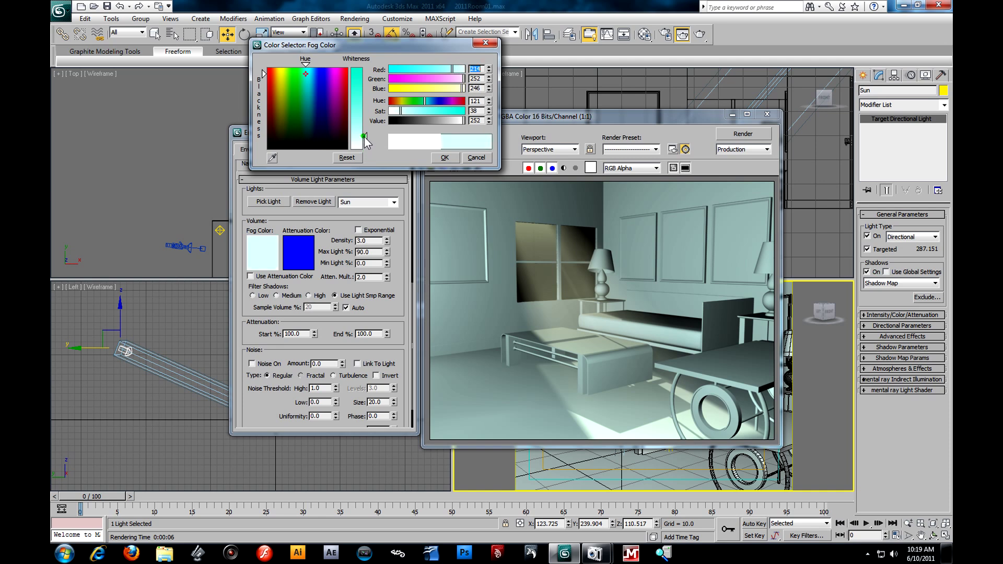
{"action": "left_click", "coordinate": [444, 157]}
{"action": "left_click", "coordinate": [743, 135]}
{"action": "left_click", "coordinate": [748, 137]}
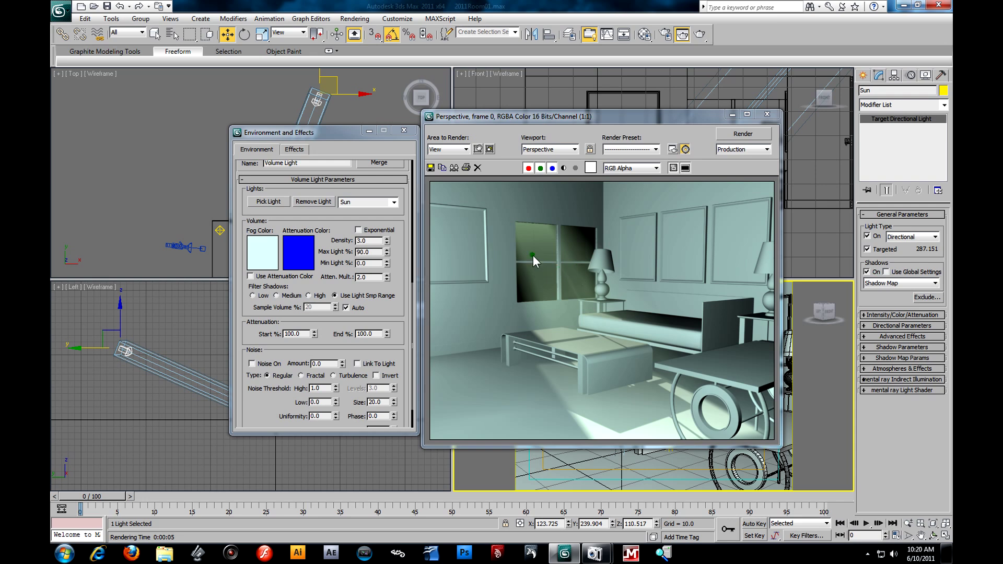
{"action": "left_click_drag", "start_coordinate": [686, 114], "coordinate": [638, 105]}
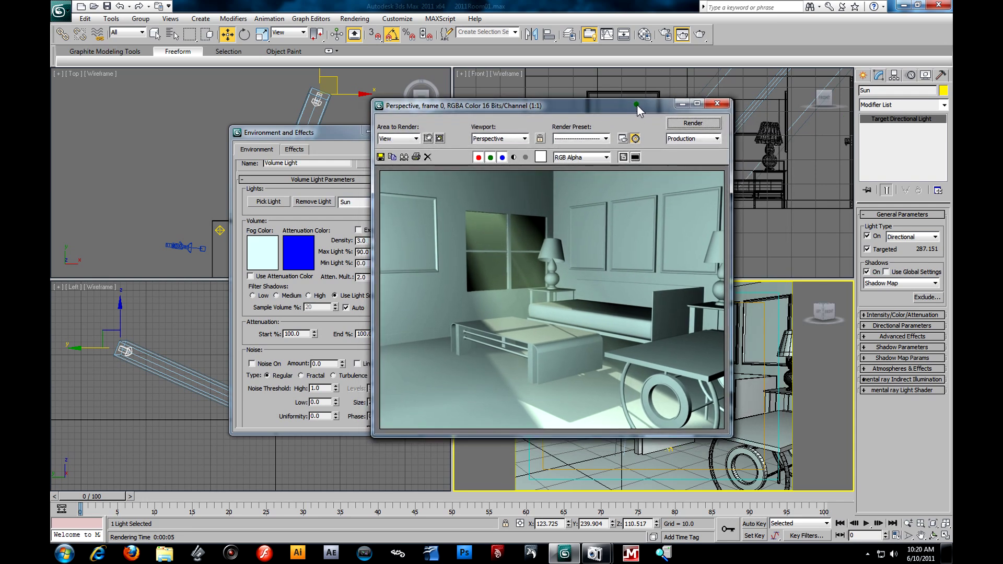
{"action": "left_click", "coordinate": [710, 107]}
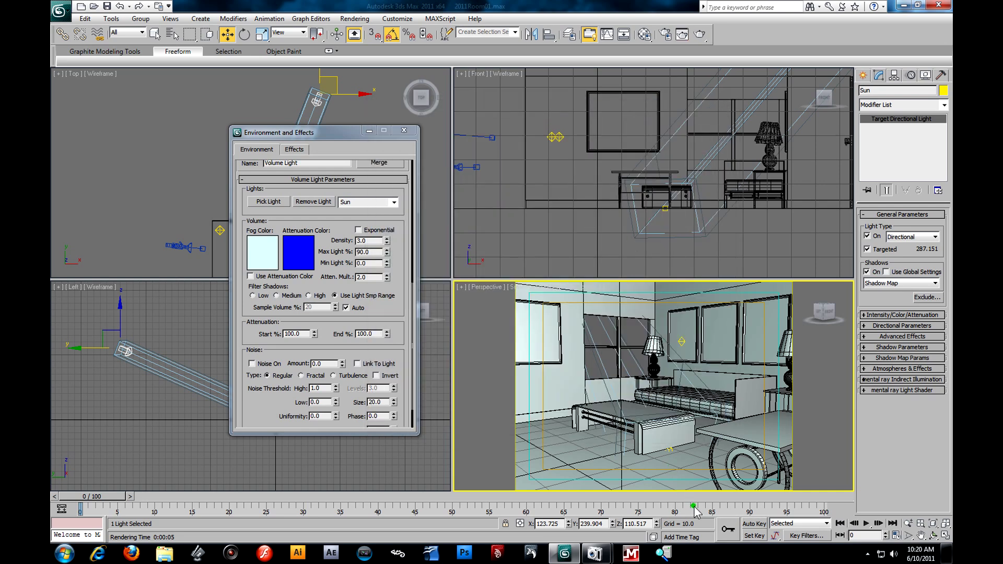
Step: Reposition the Volume Light settings window, reselect the Sun, and enable its projector map under Advanced Effects
{"action": "left_click_drag", "start_coordinate": [313, 133], "coordinate": [399, 136]}
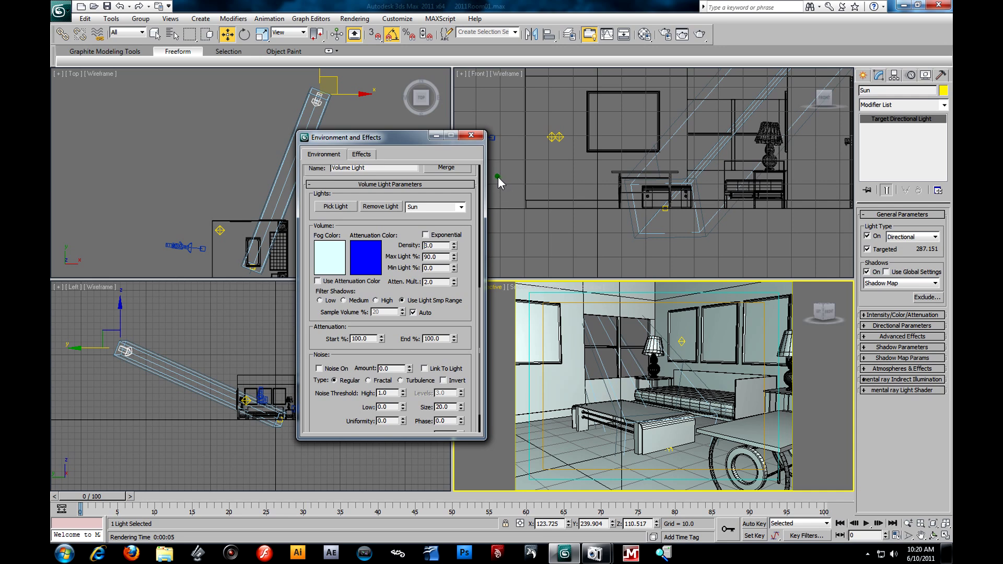
{"action": "left_click_drag", "start_coordinate": [380, 139], "coordinate": [370, 161]}
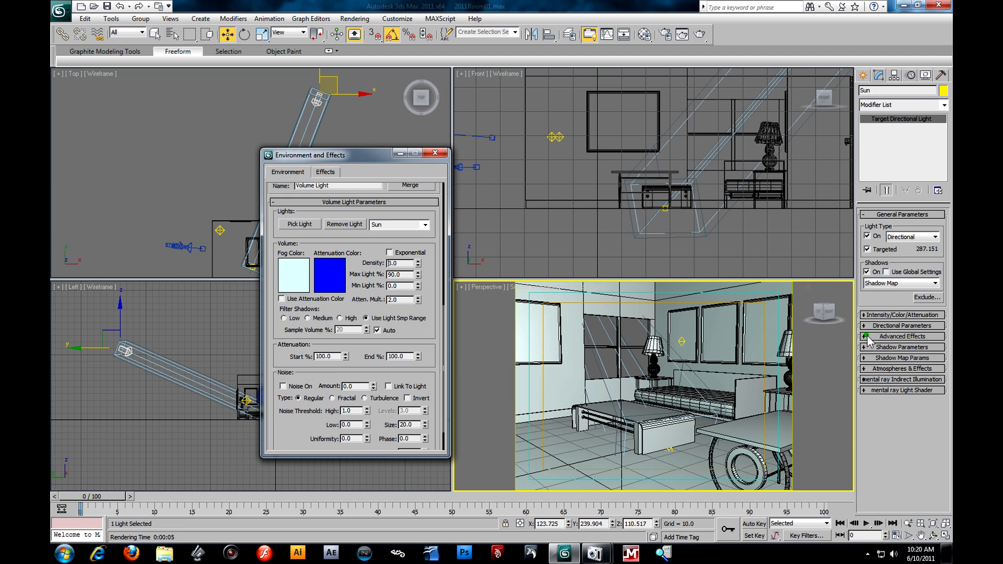
{"action": "left_click", "coordinate": [352, 141]}
{"action": "left_click", "coordinate": [316, 100]}
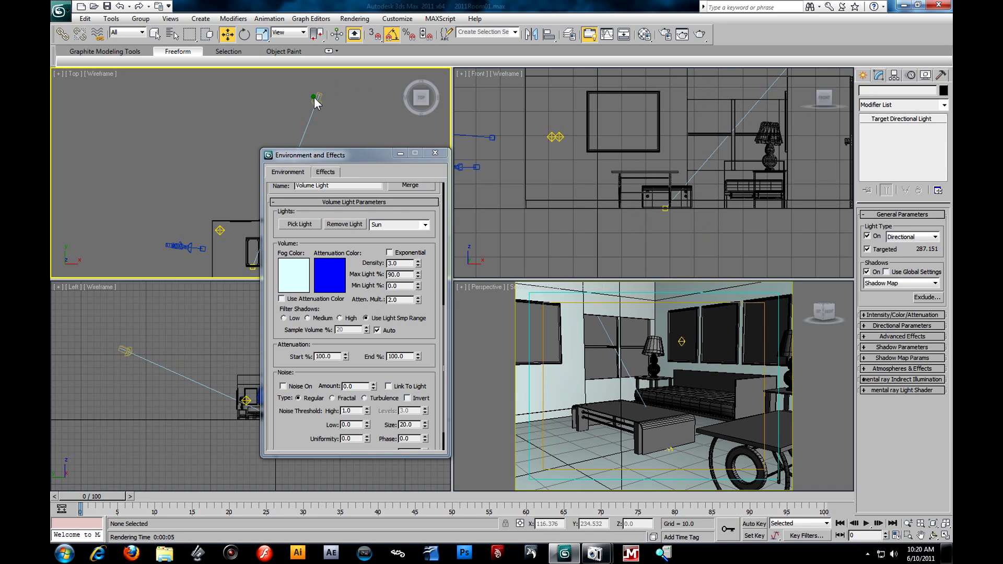
{"action": "left_click", "coordinate": [881, 337]}
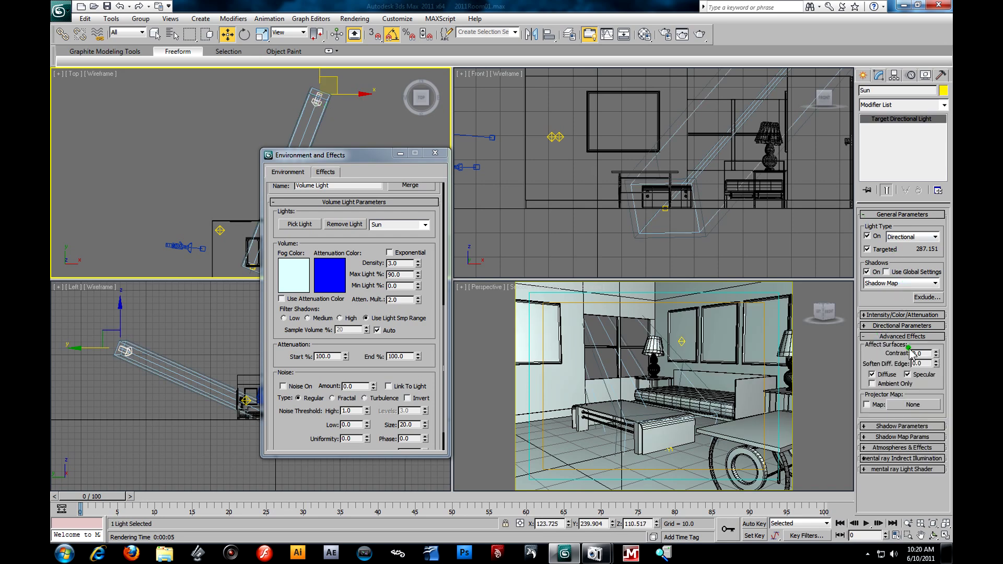
{"action": "left_click", "coordinate": [867, 404]}
{"action": "left_click", "coordinate": [916, 406]}
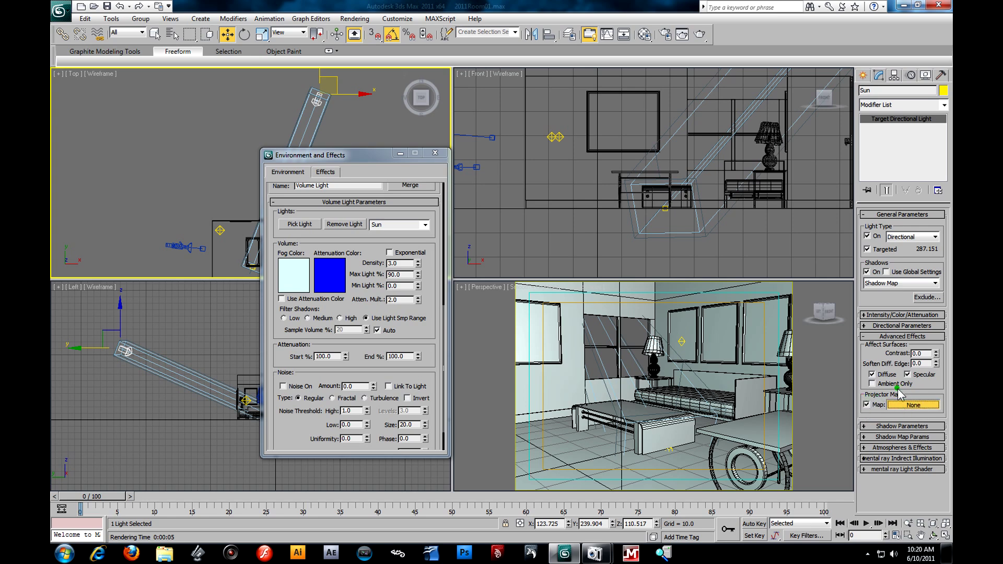
{"action": "double_click", "coordinate": [412, 154]}
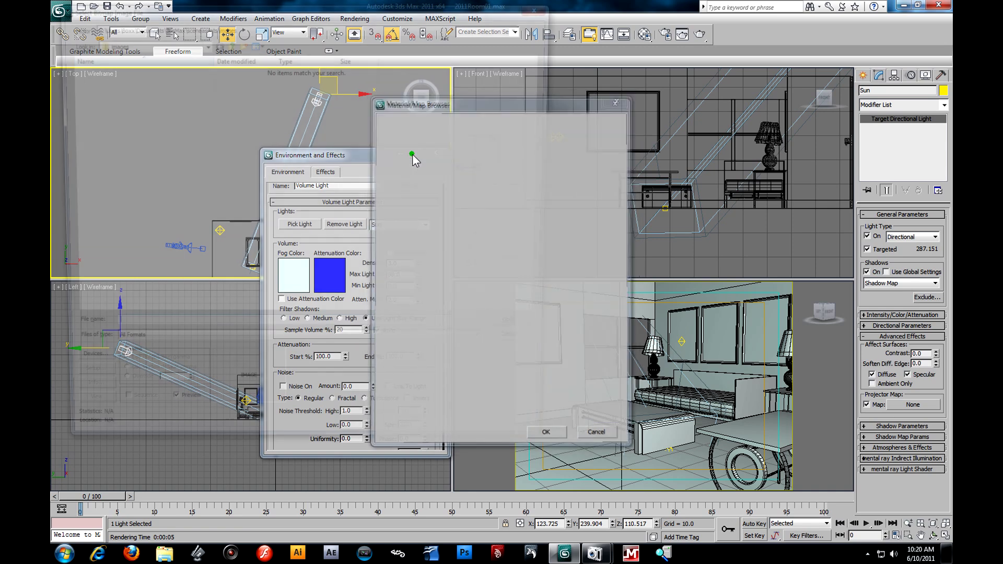
{"action": "left_click", "coordinate": [229, 43]}
{"action": "left_click", "coordinate": [230, 43]}
{"action": "left_click", "coordinate": [230, 43]}
{"action": "left_click", "coordinate": [230, 43]}
{"action": "left_click", "coordinate": [230, 43]}
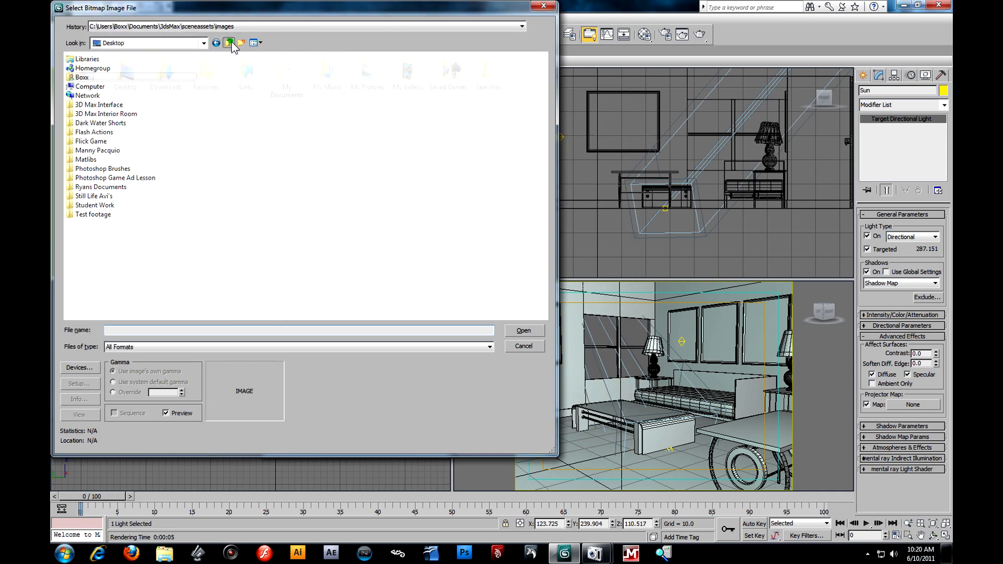
{"action": "double_click", "coordinate": [88, 86]}
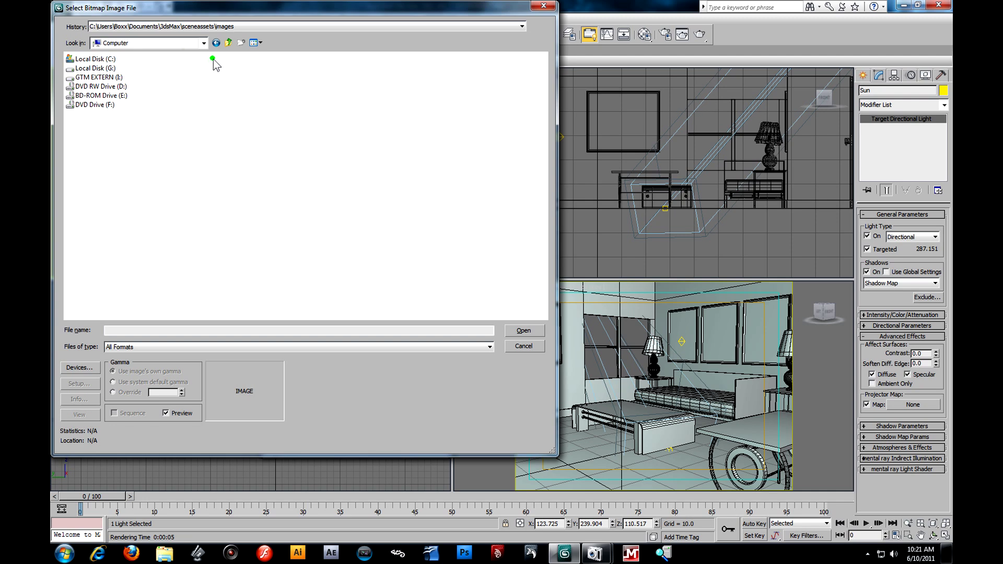
{"action": "left_click", "coordinate": [224, 43]}
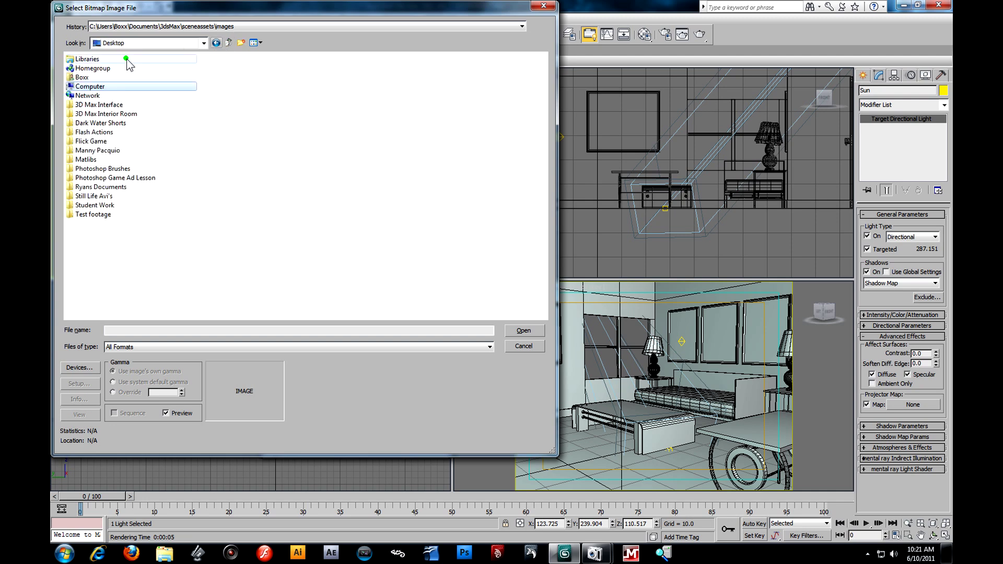
{"action": "double_click", "coordinate": [88, 87]}
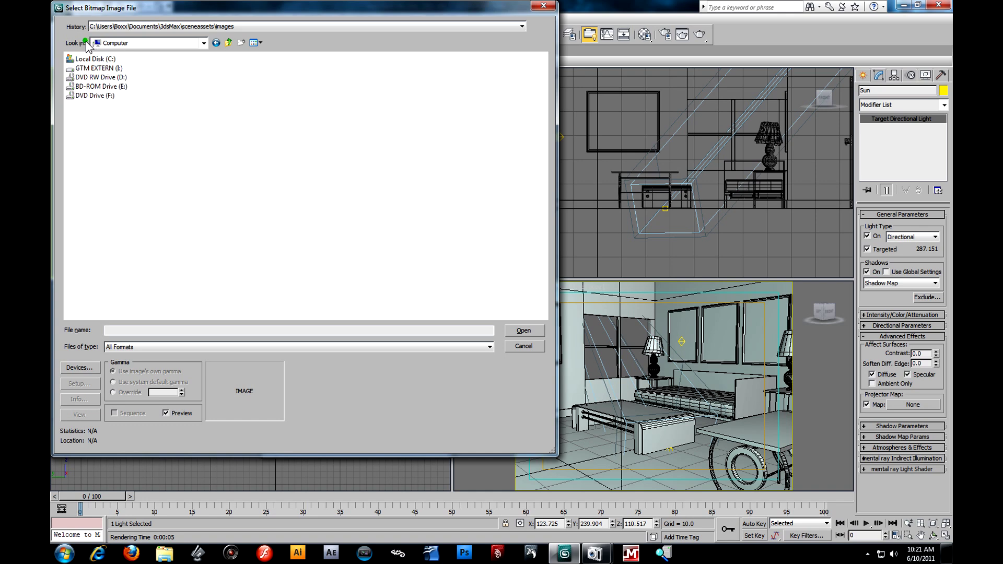
{"action": "left_click_drag", "start_coordinate": [189, 9], "coordinate": [412, 128]}
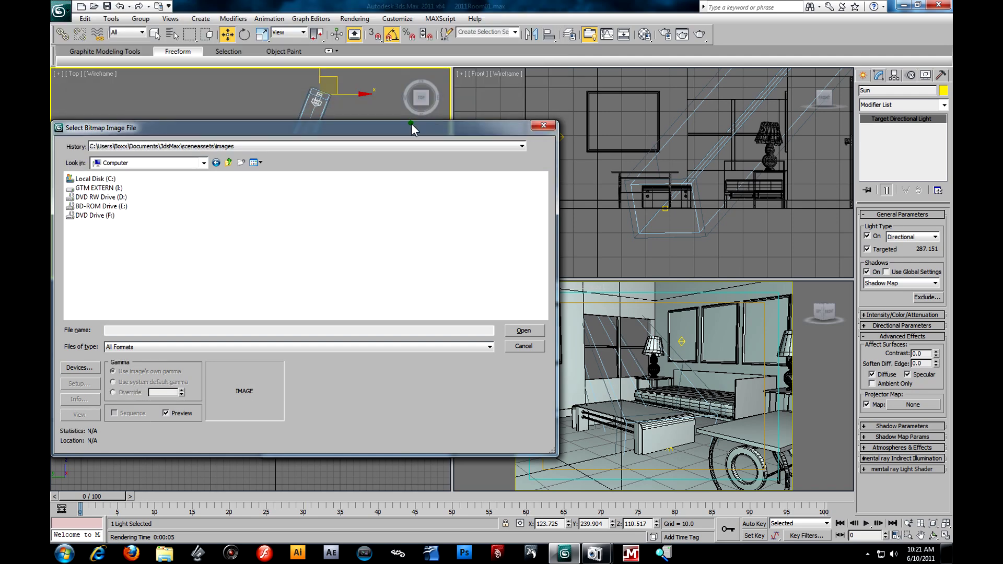
{"action": "left_click", "coordinate": [544, 125]}
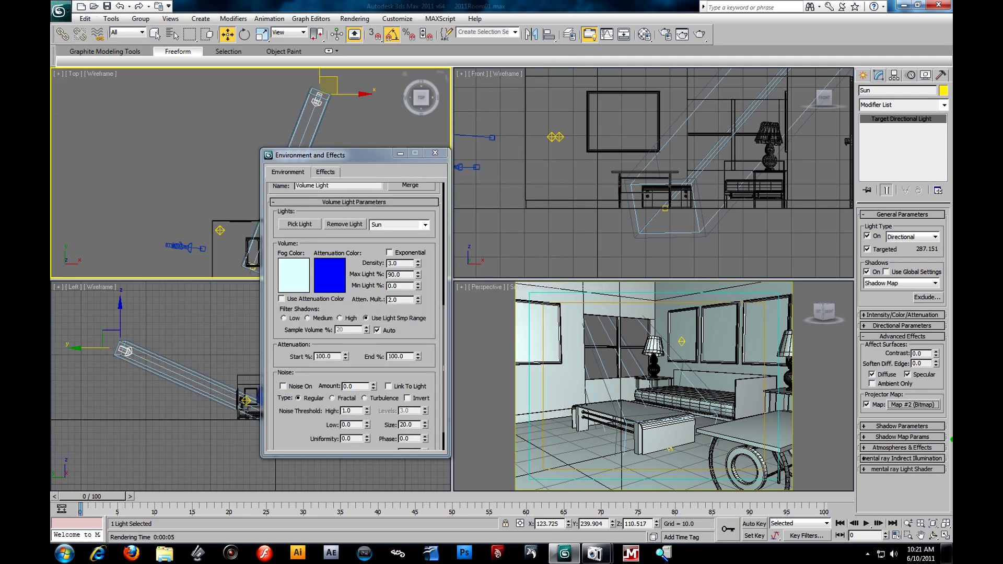
Step: Assign the black-and-white tree poster JPG from the desktop's 3D Max Interior Room\Maps folder as the Sun's Bitmap projector map
{"action": "left_click", "coordinate": [915, 405]}
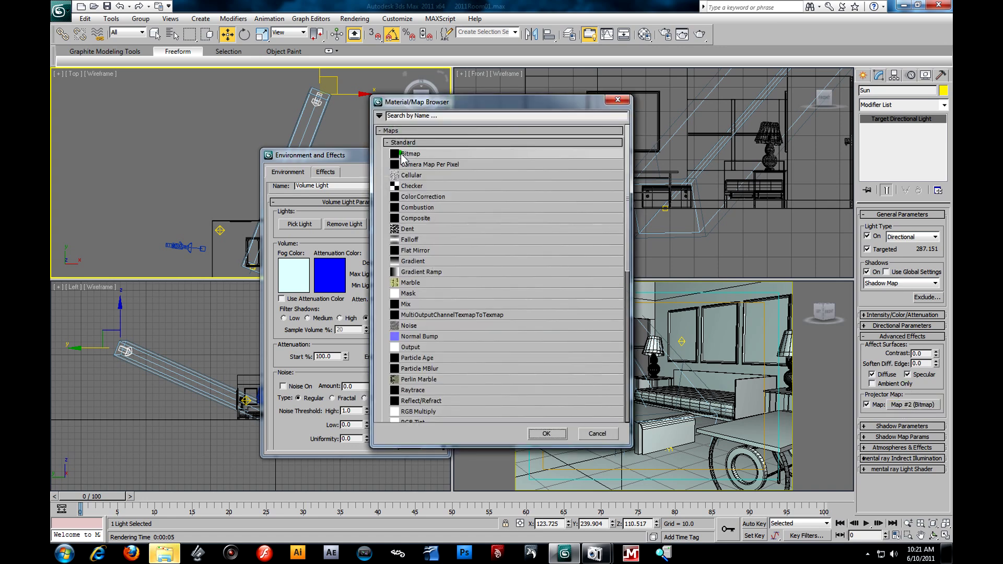
{"action": "double_click", "coordinate": [401, 153]}
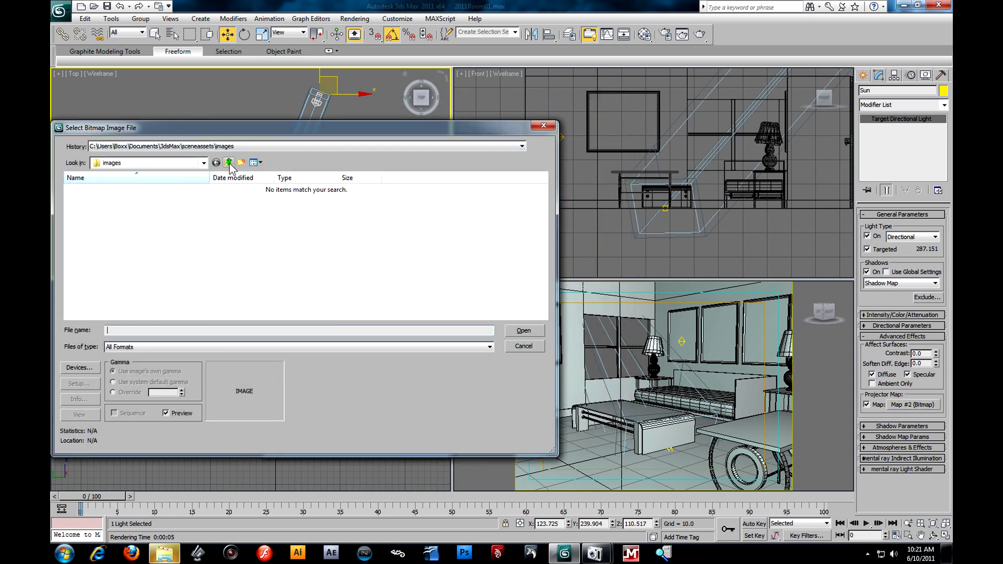
{"action": "left_click", "coordinate": [230, 164]}
{"action": "left_click", "coordinate": [229, 164]}
{"action": "double_click", "coordinate": [99, 206]}
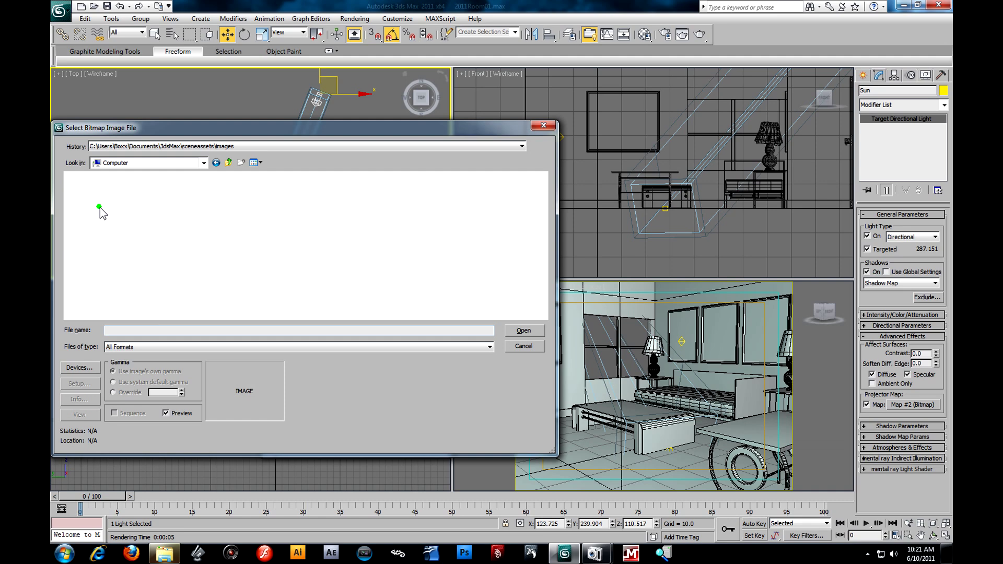
{"action": "double_click", "coordinate": [82, 189]}
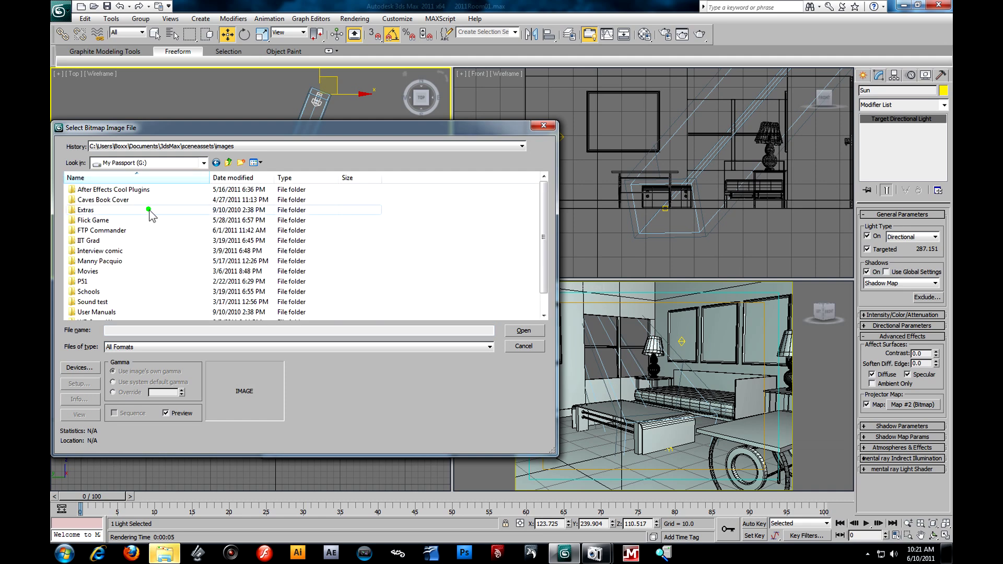
{"action": "left_click_drag", "start_coordinate": [544, 236], "coordinate": [543, 265]}
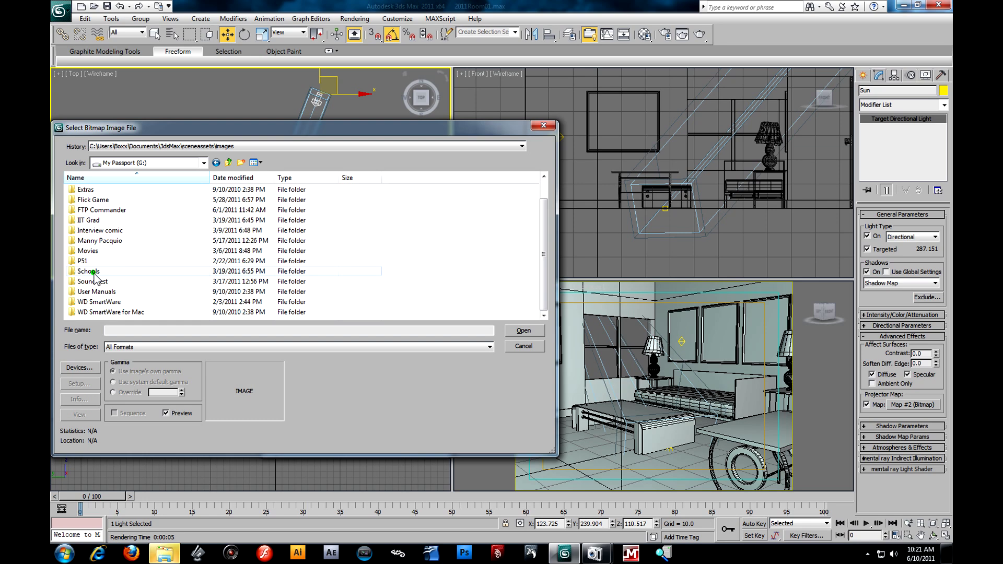
{"action": "left_click", "coordinate": [228, 163]}
{"action": "left_click", "coordinate": [228, 163]}
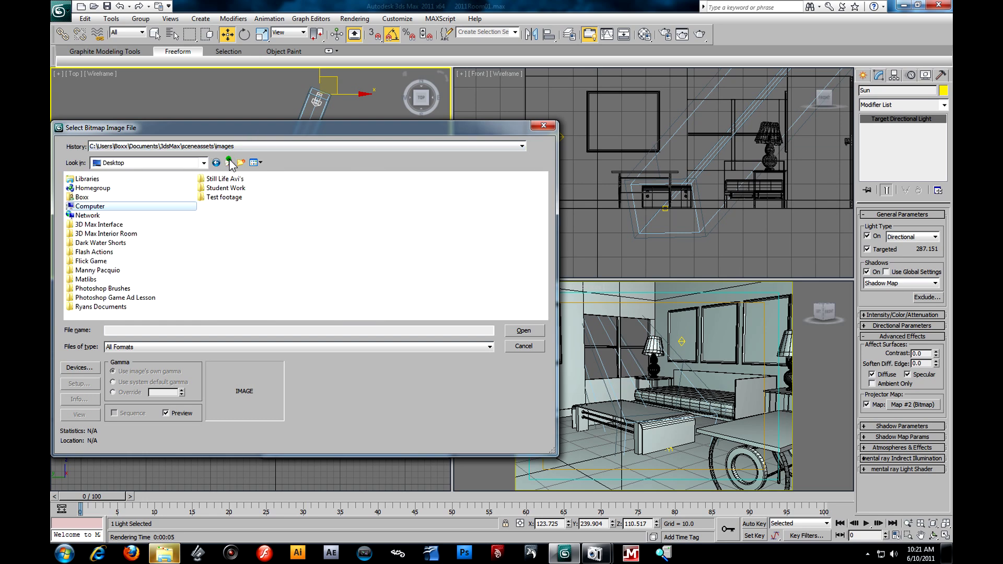
{"action": "double_click", "coordinate": [106, 234]}
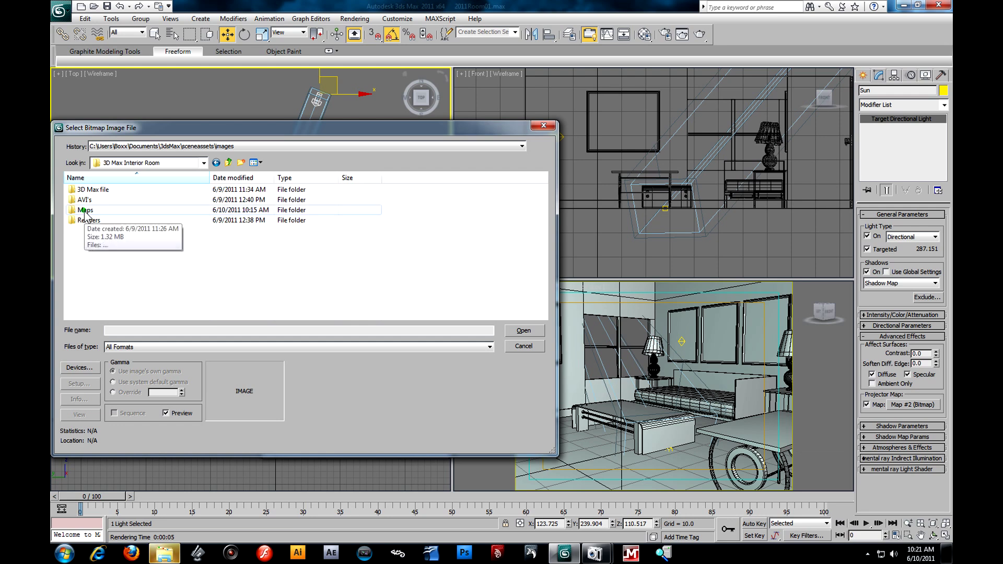
{"action": "double_click", "coordinate": [85, 210]}
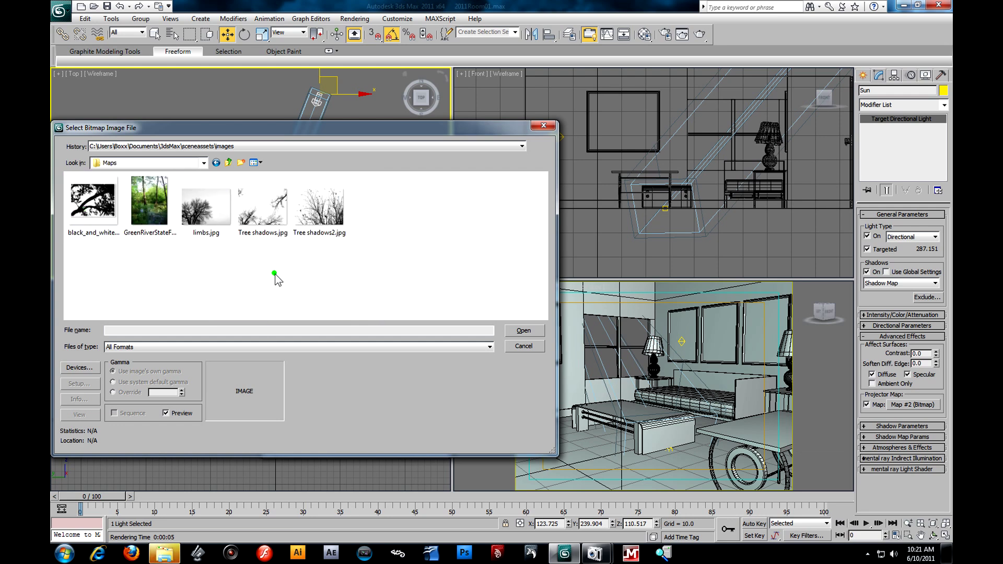
{"action": "left_click", "coordinate": [93, 206]}
{"action": "left_click", "coordinate": [523, 331]}
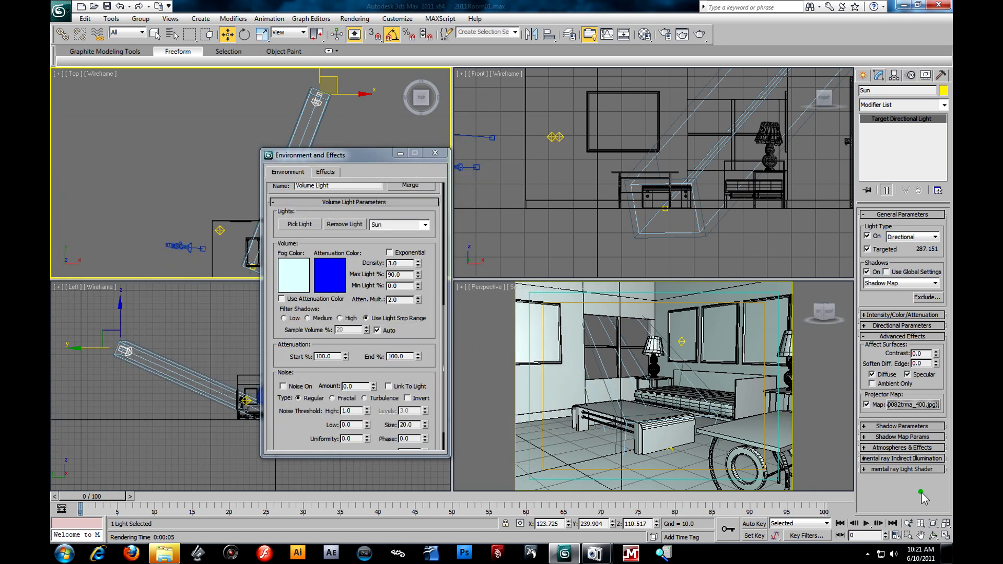
Step: Maximize the perspective view, clear the volume settings off the window area, and test-render the projected tree shadows
{"action": "left_click", "coordinate": [944, 534]}
{"action": "left_click", "coordinate": [944, 534]}
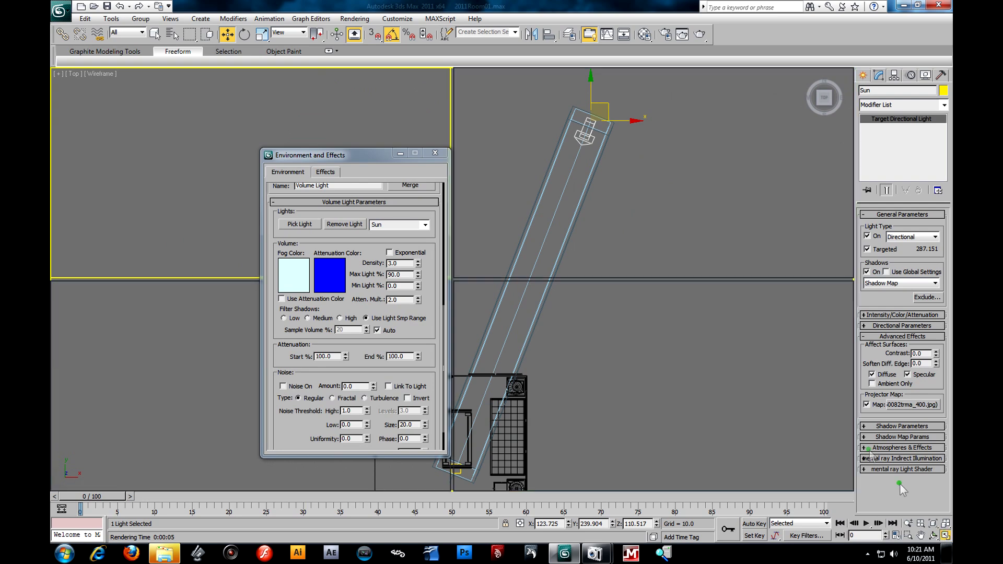
{"action": "right_click", "coordinate": [845, 434]}
{"action": "left_click", "coordinate": [944, 534]}
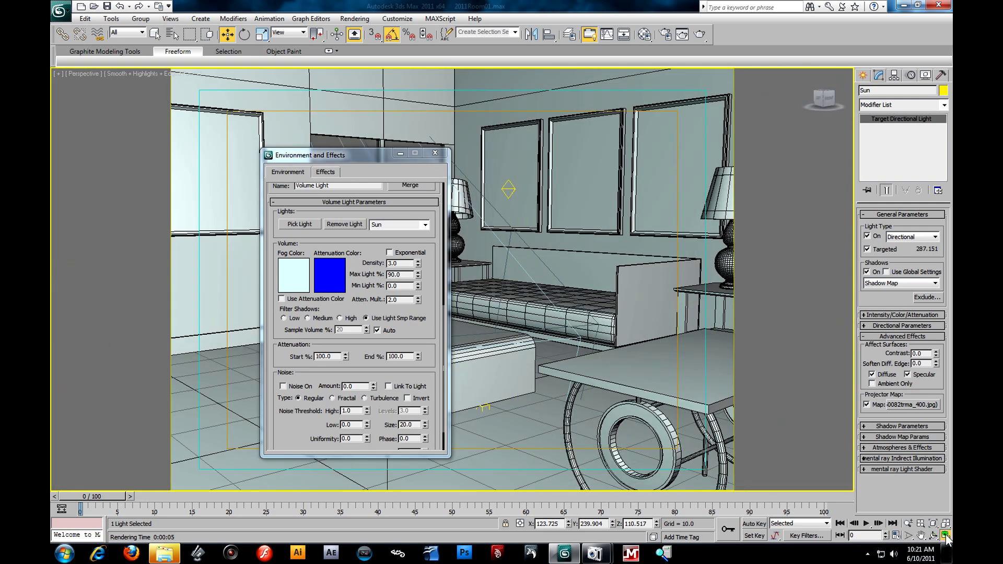
{"action": "left_click_drag", "start_coordinate": [366, 156], "coordinate": [156, 120]}
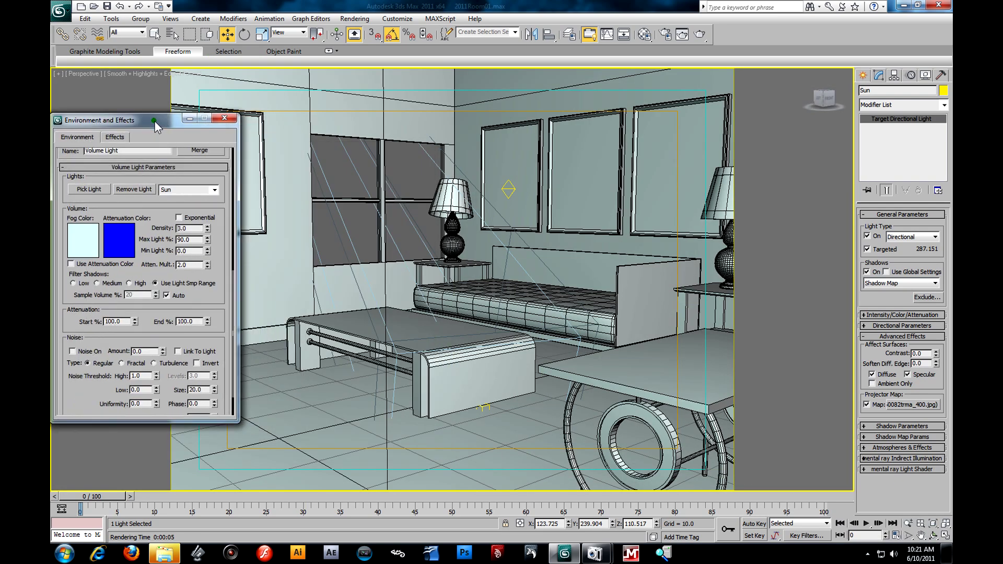
{"action": "left_click", "coordinate": [700, 35]}
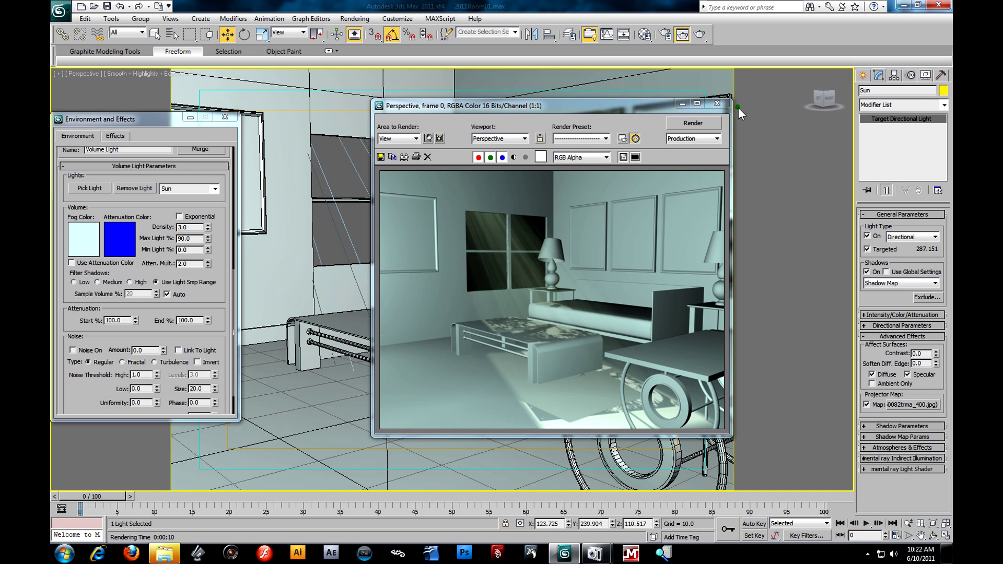
{"action": "left_click", "coordinate": [719, 103]}
Step: Replace the Sun's projector map with a Bitmap using limbs.jpg and test-render the perspective view
{"action": "left_click", "coordinate": [907, 405]}
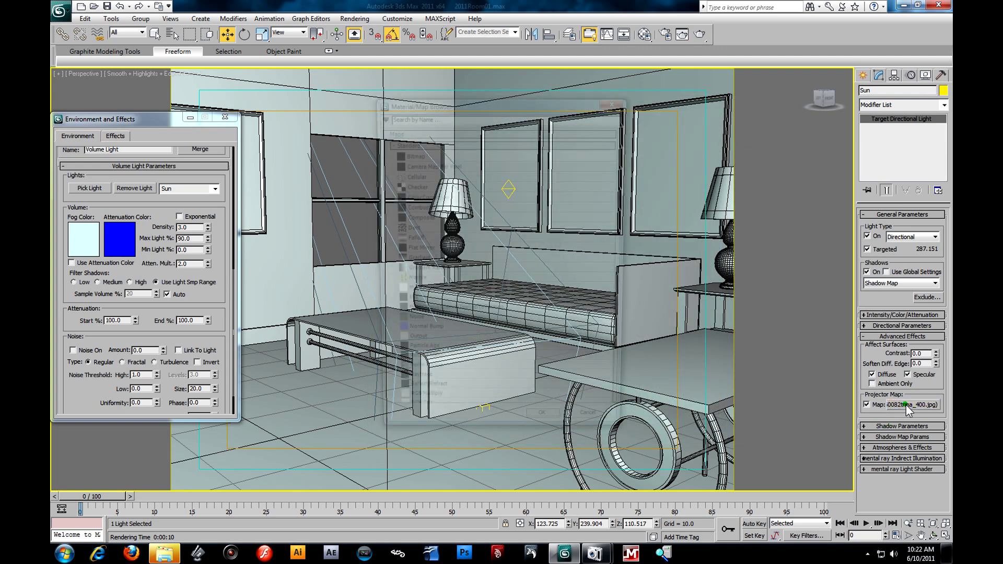
{"action": "double_click", "coordinate": [400, 153]}
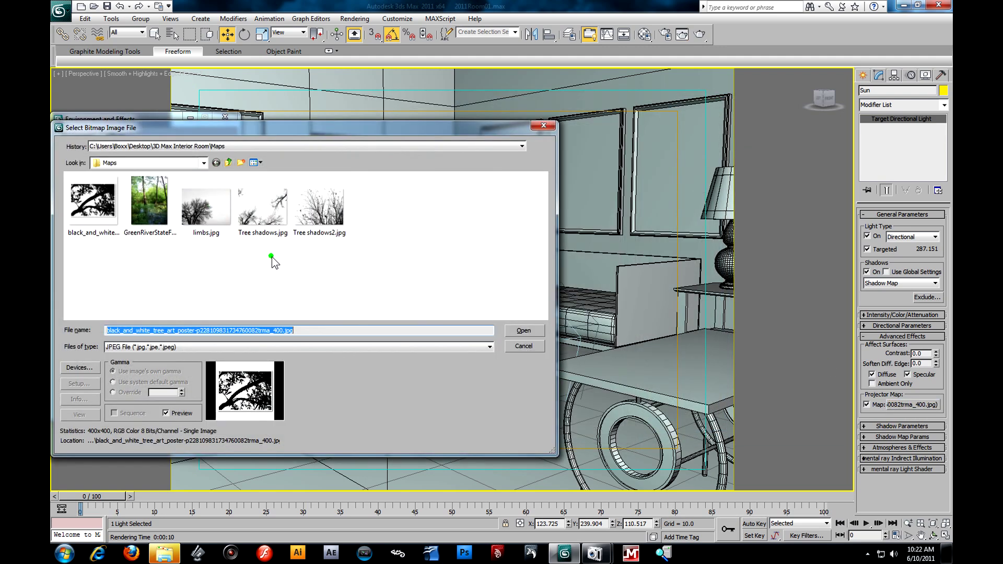
{"action": "left_click", "coordinate": [193, 214]}
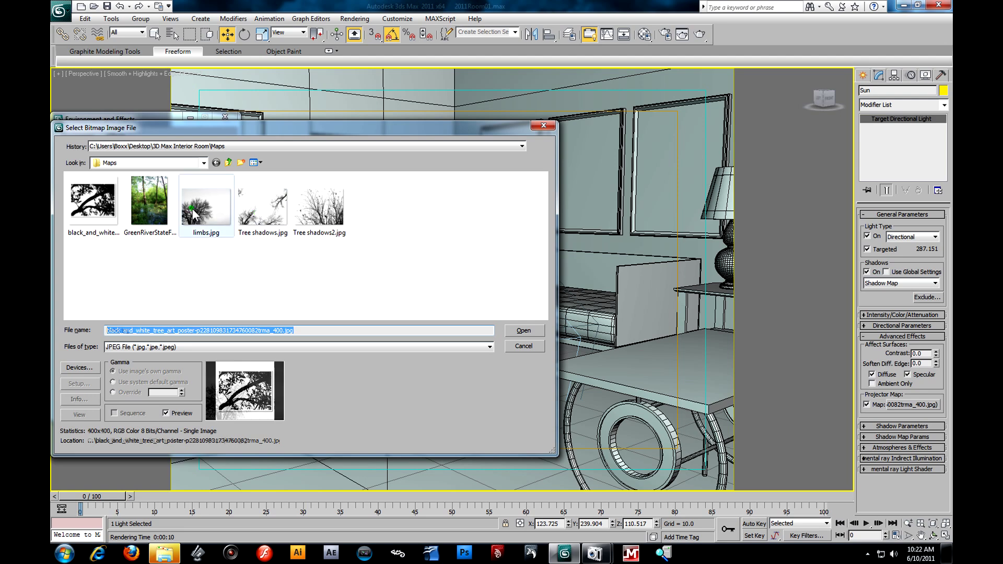
{"action": "left_click", "coordinate": [519, 331]}
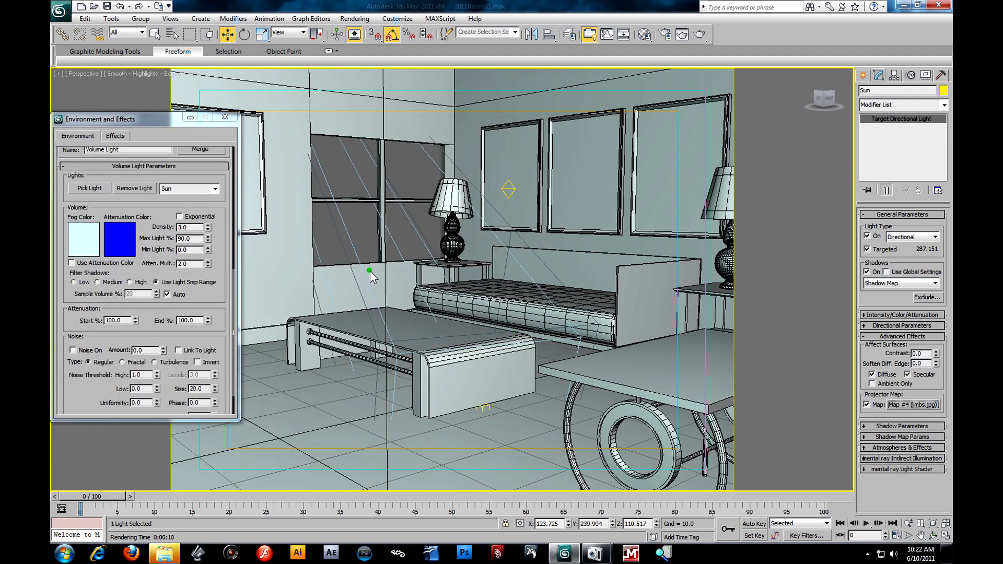
{"action": "left_click", "coordinate": [699, 35]}
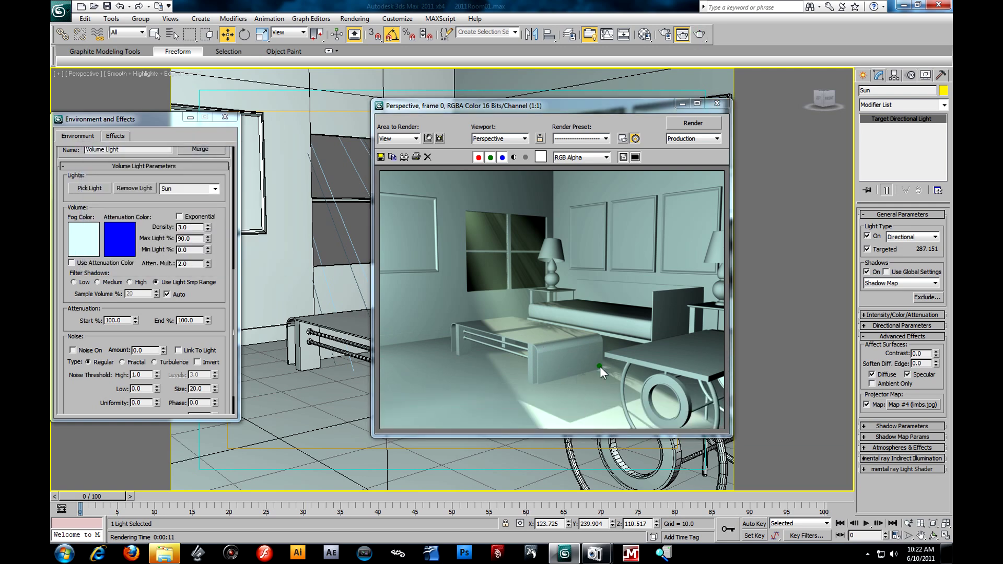
{"action": "left_click", "coordinate": [715, 105]}
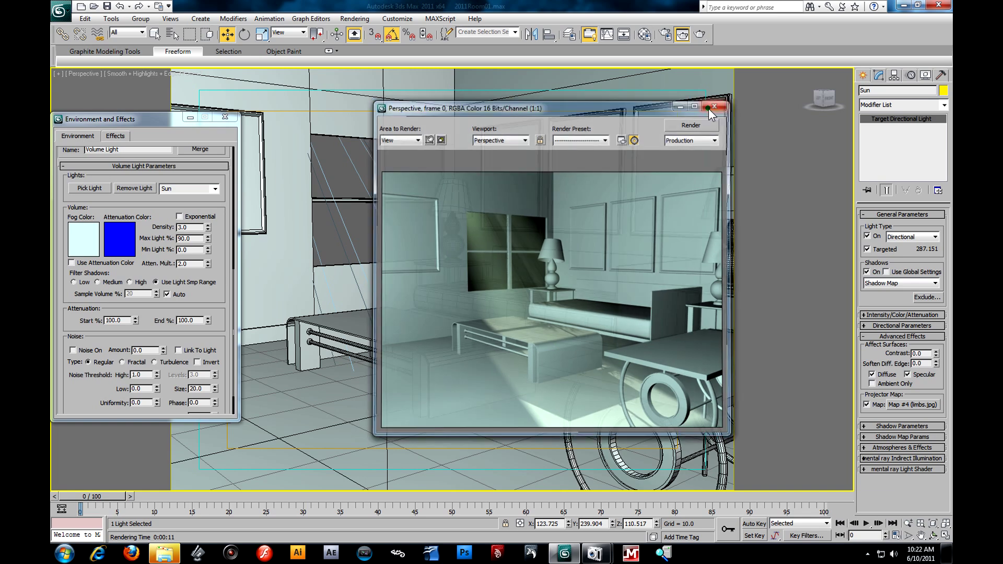
Step: Replace the Sun's projector map with a Bitmap using Tree shadows.jpg and test-render the perspective view
{"action": "left_click", "coordinate": [910, 405]}
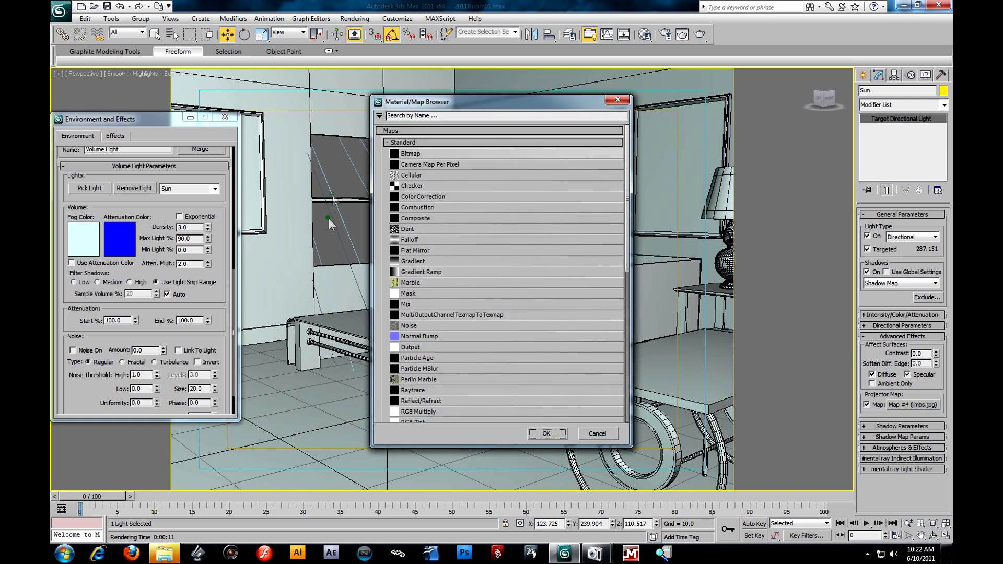
{"action": "double_click", "coordinate": [421, 152]}
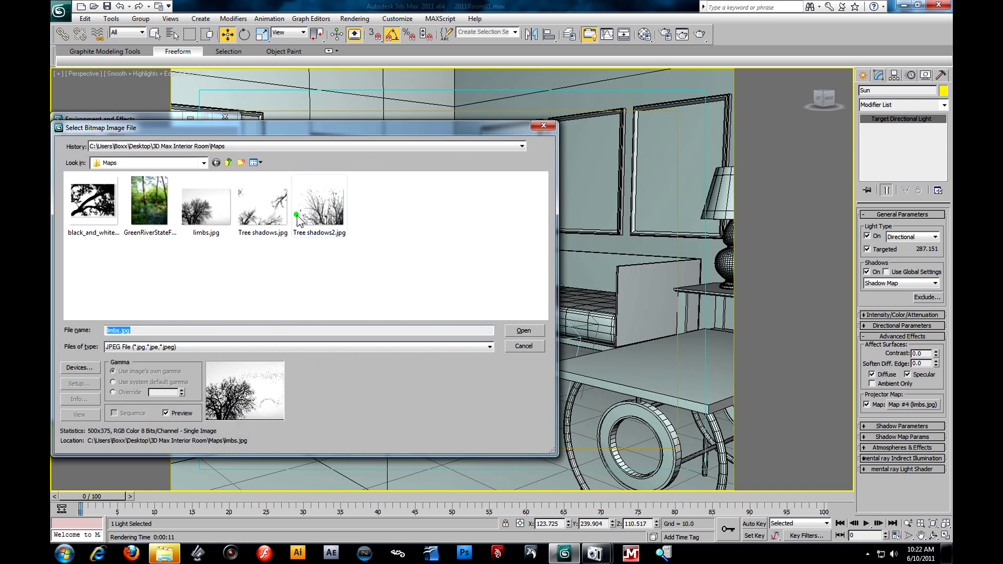
{"action": "left_click", "coordinate": [248, 208]}
{"action": "left_click", "coordinate": [532, 330]}
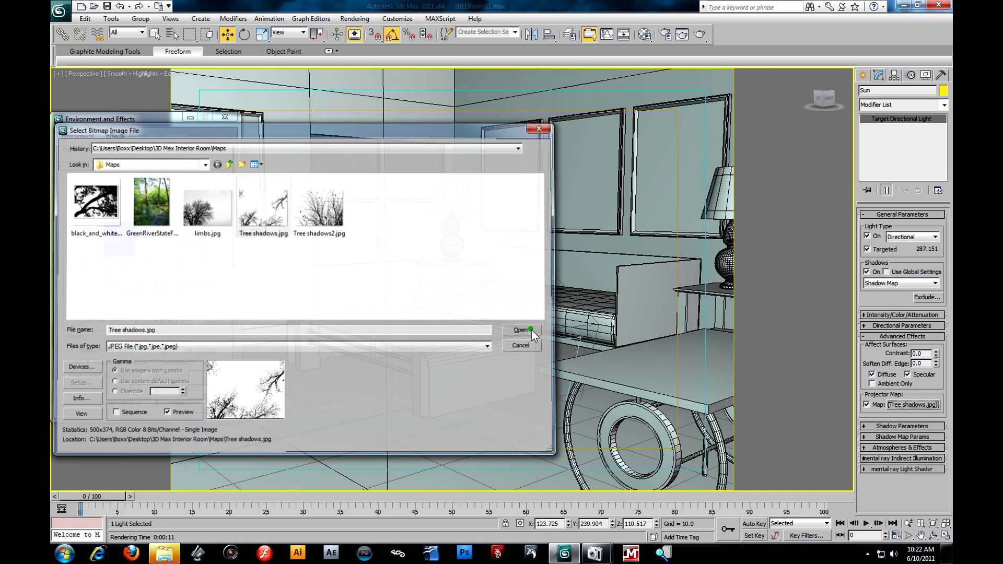
{"action": "left_click", "coordinate": [699, 35]}
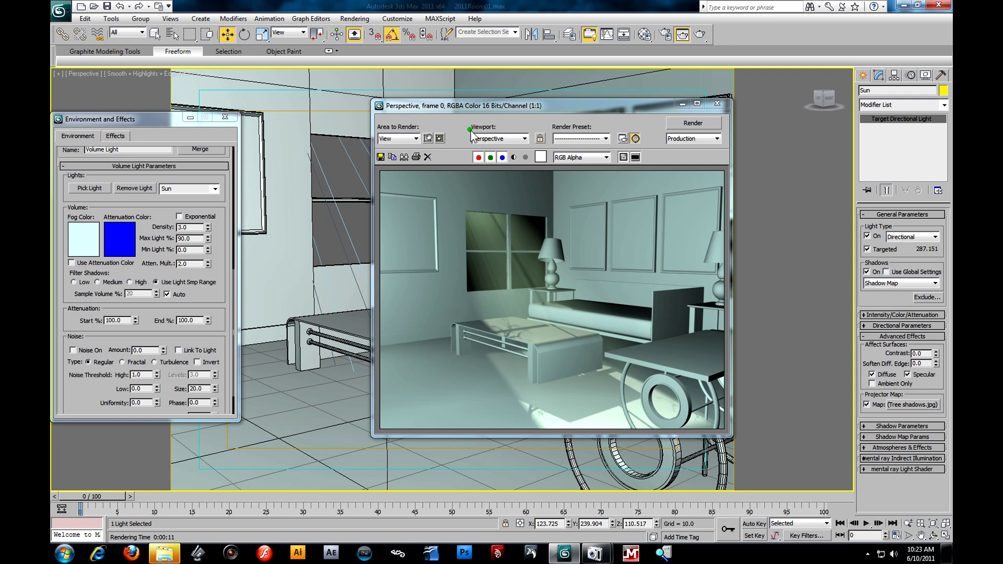
Step: Assign Tree shadows2.jpg as the Sun's Bitmap projector map, test-render the perspective view, and close the rendered frame
{"action": "left_click", "coordinate": [914, 405]}
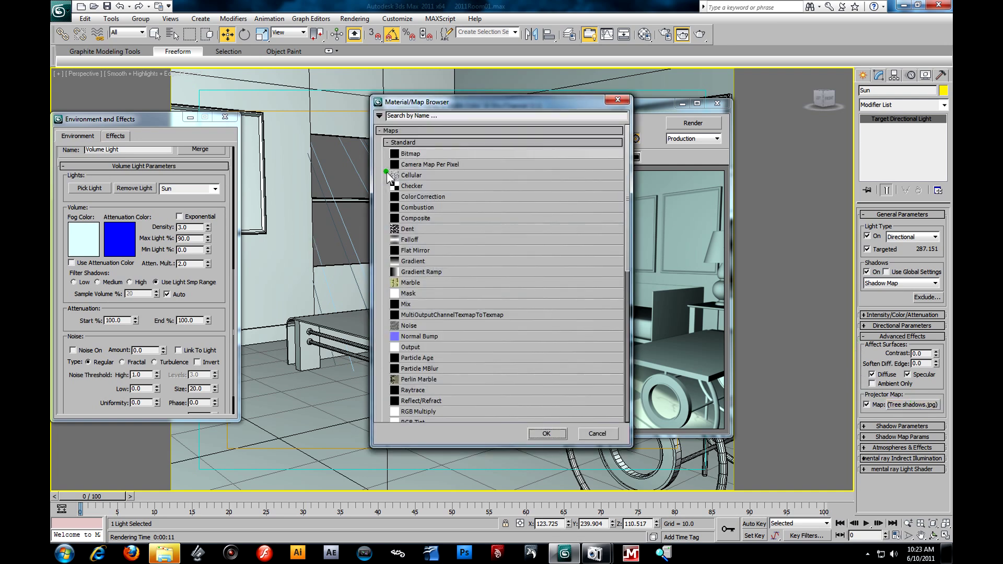
{"action": "double_click", "coordinate": [403, 155]}
{"action": "left_click", "coordinate": [321, 212]}
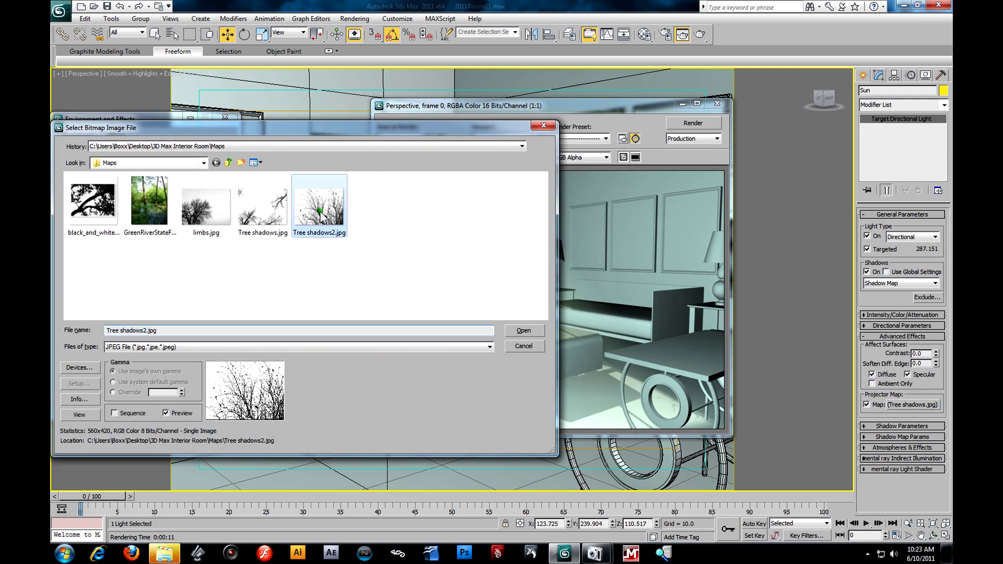
{"action": "left_click", "coordinate": [524, 330]}
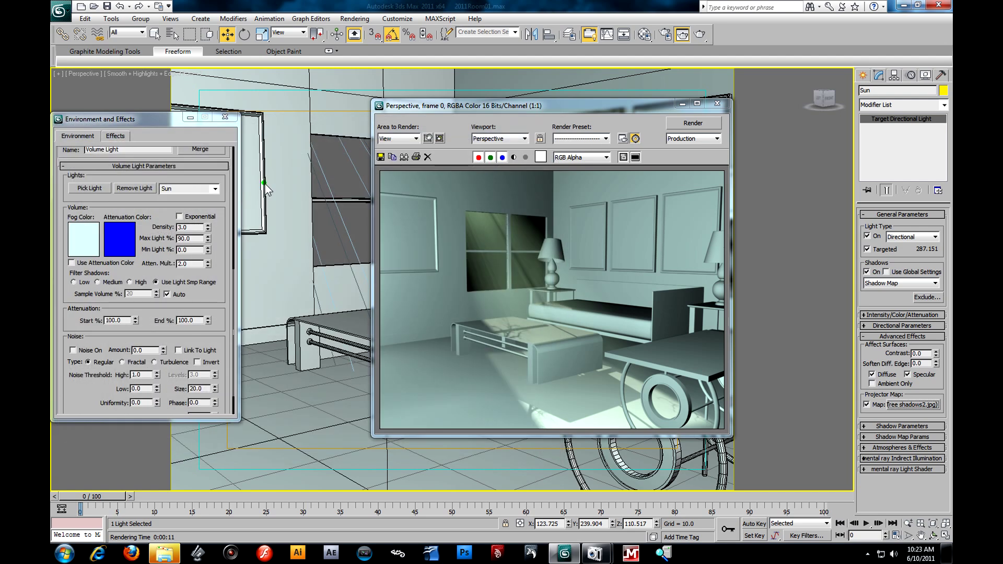
{"action": "left_click", "coordinate": [698, 35]}
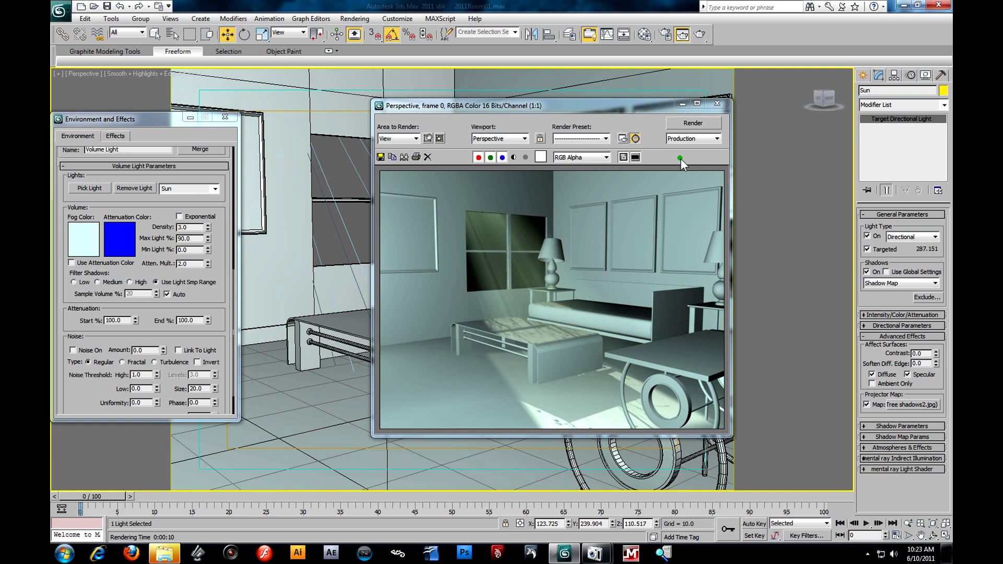
{"action": "left_click", "coordinate": [716, 104]}
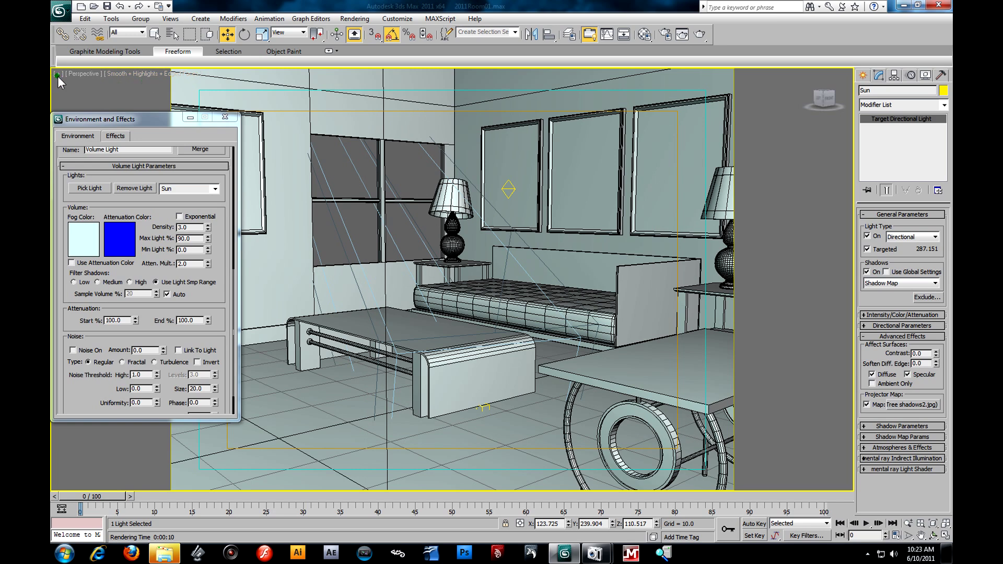
Step: Switch the viewport to Camera001, close the Environment and Effects window, and render the camera view
{"action": "left_click", "coordinate": [86, 81]}
{"action": "key", "text": "c"}
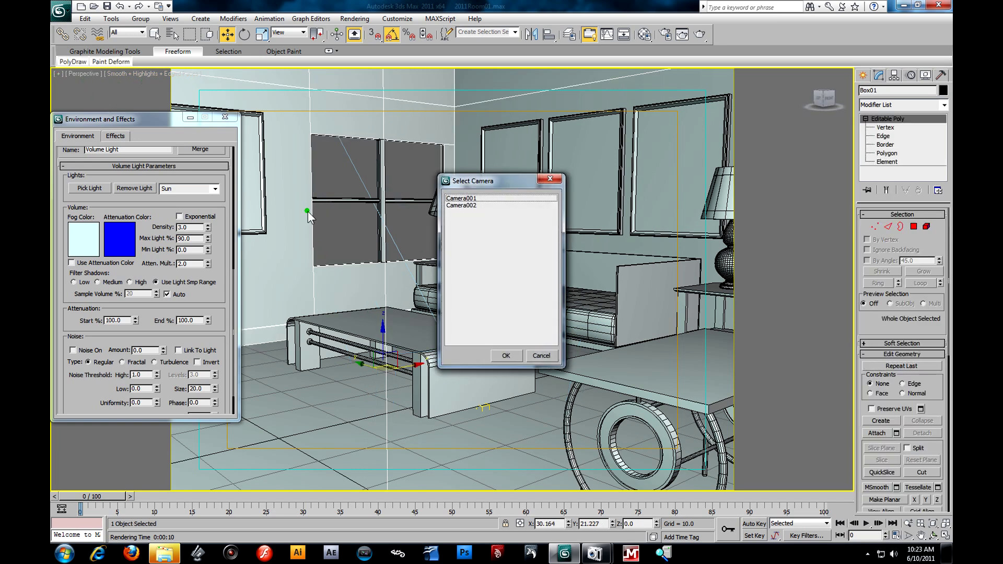
{"action": "left_click", "coordinate": [465, 198]}
{"action": "left_click", "coordinate": [510, 358]}
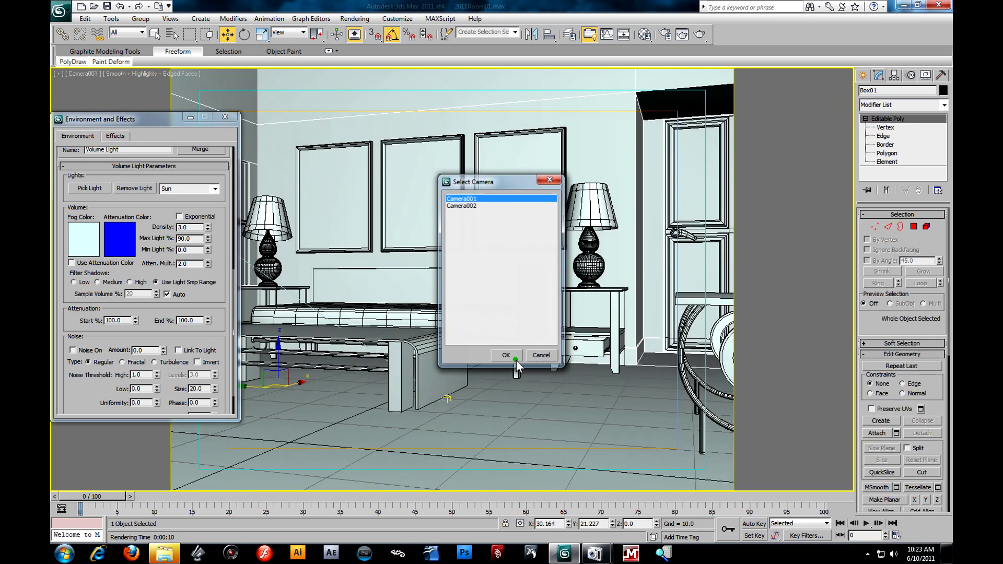
{"action": "left_click", "coordinate": [225, 117]}
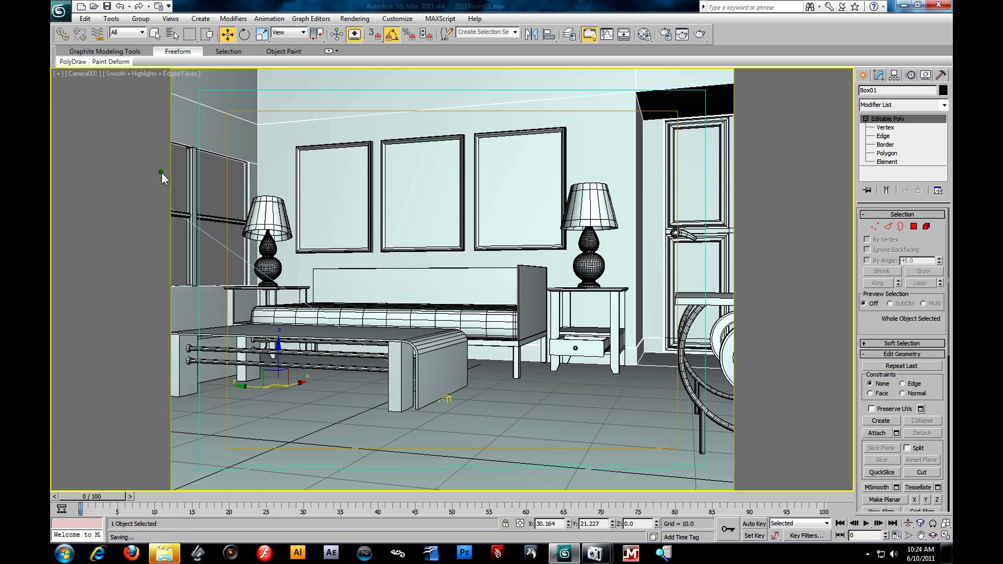
{"action": "left_click", "coordinate": [699, 35]}
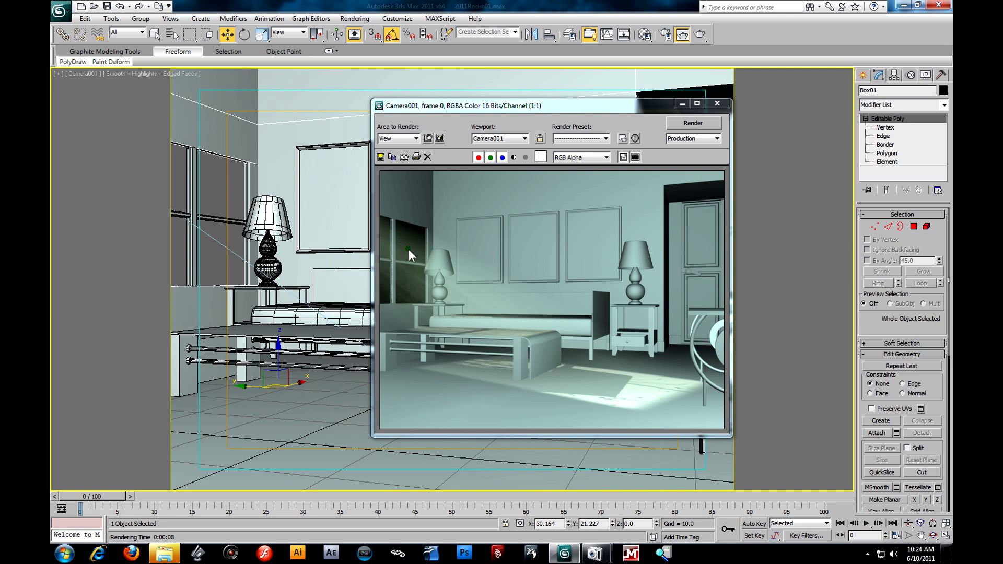
{"action": "left_click", "coordinate": [381, 157]}
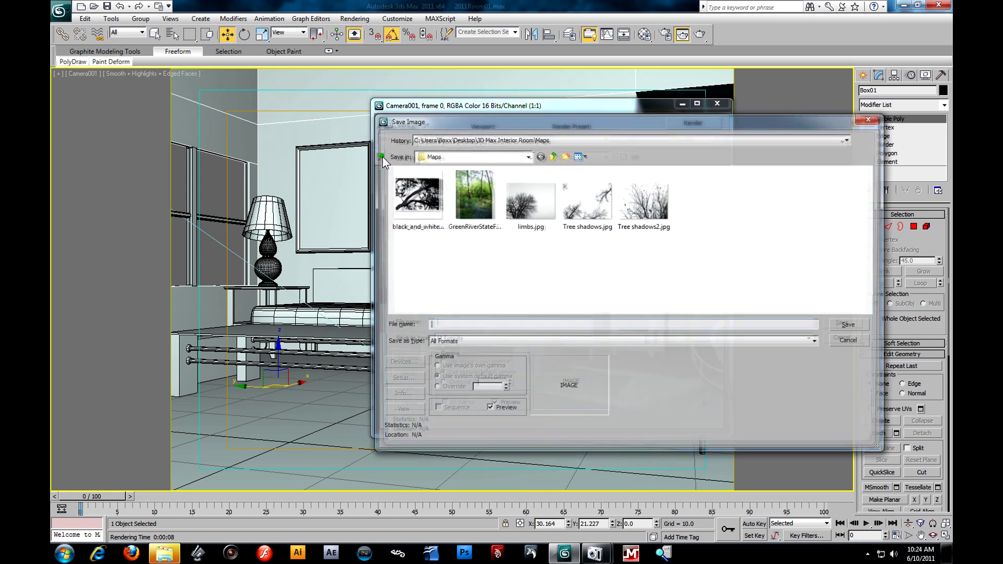
{"action": "left_click", "coordinate": [552, 155]}
{"action": "left_click", "coordinate": [416, 214]}
{"action": "double_click", "coordinate": [416, 214]}
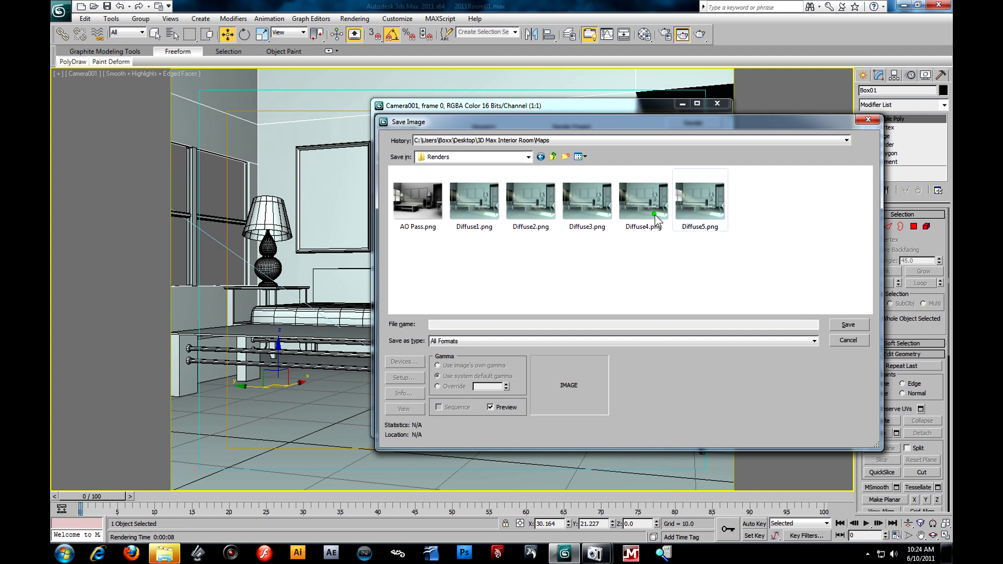
{"action": "left_click", "coordinate": [438, 214]}
{"action": "left_click", "coordinate": [699, 210]}
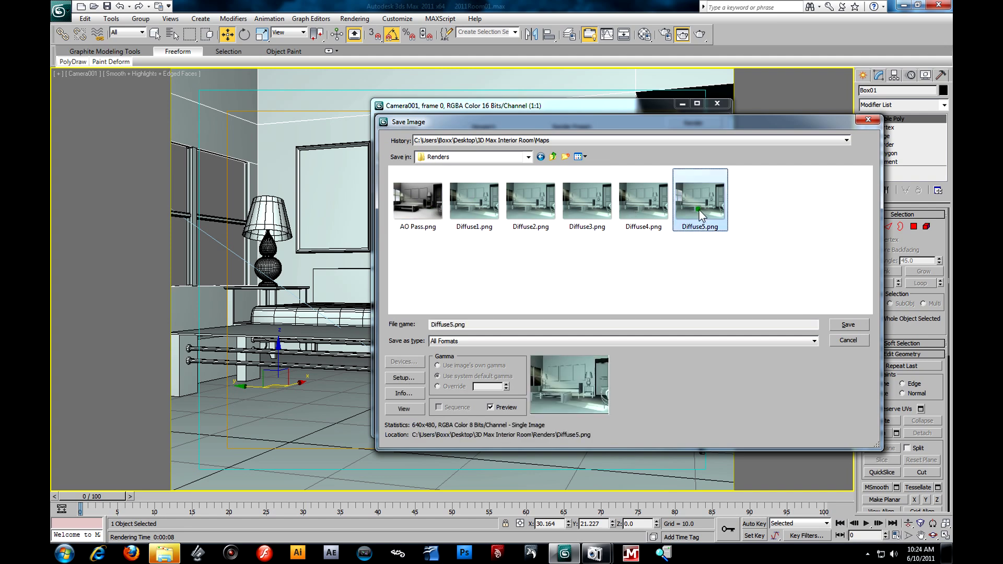
{"action": "left_click", "coordinate": [846, 340]}
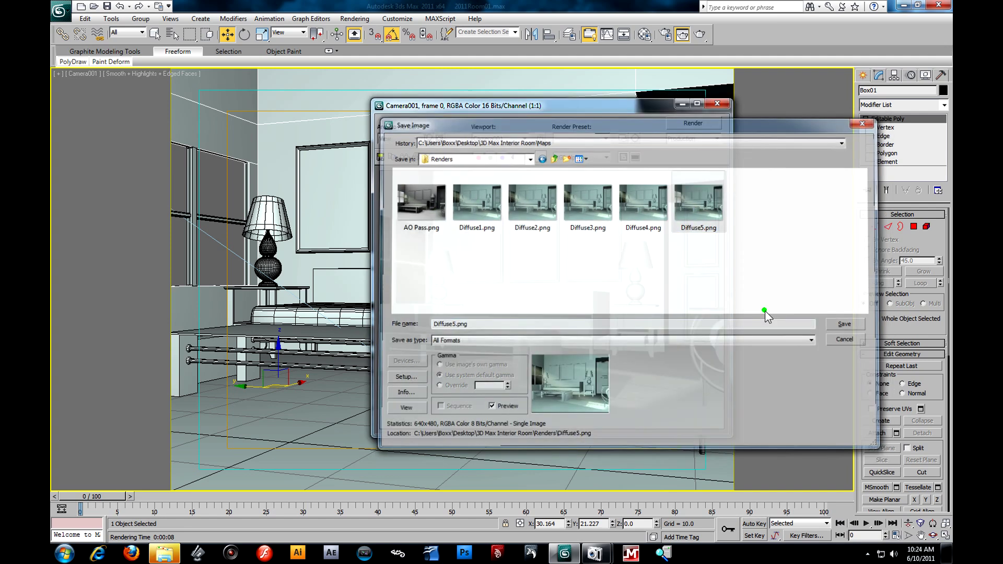
Step: Switch to Windows Explorer, clear the old images out of the project's Renders folder, and return to 3ds Max
{"action": "left_click", "coordinate": [902, 4]}
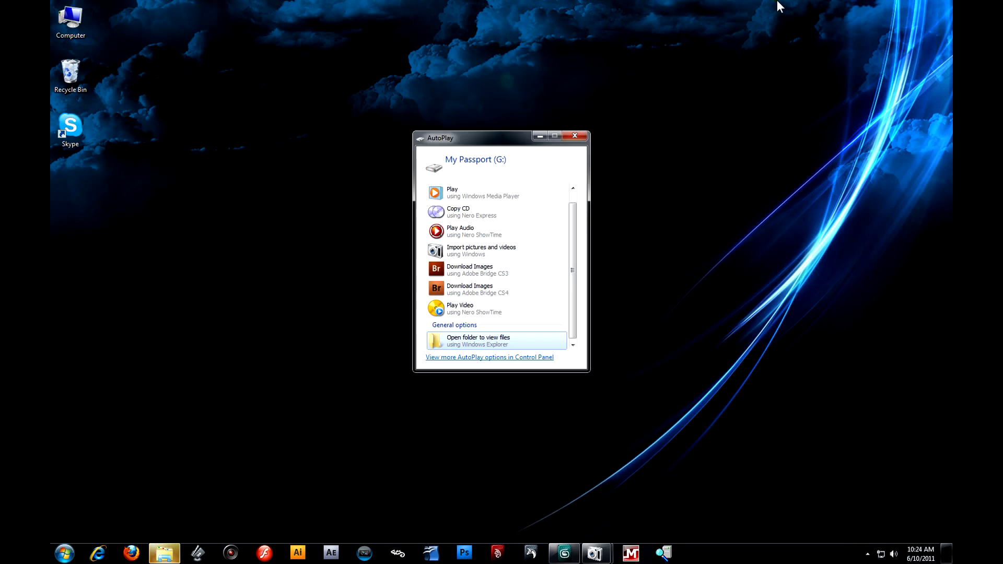
{"action": "double_click", "coordinate": [72, 21]}
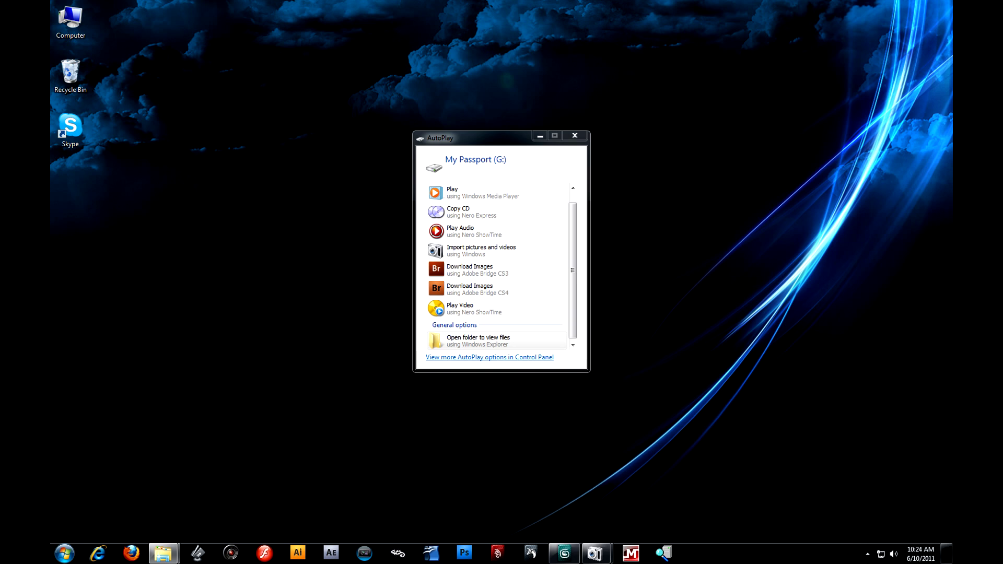
{"action": "left_click", "coordinate": [566, 555]}
Step: Save the Camera001 render in the 3D Max Interior Room\Renders folder as PNG file Diffuse1, using RGB 24 bit with alpha channel
{"action": "left_click", "coordinate": [380, 156]}
{"action": "left_click", "coordinate": [553, 156]}
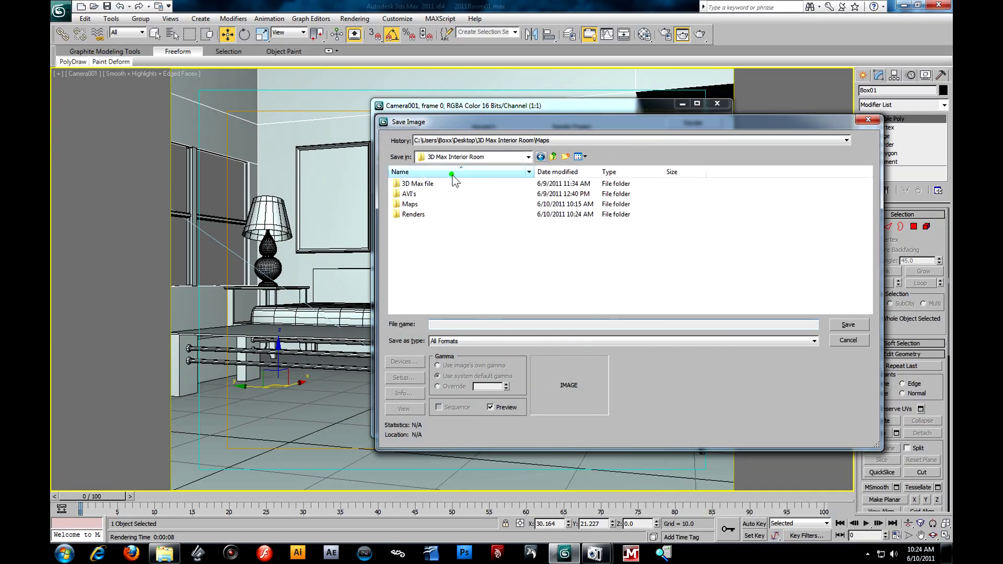
{"action": "double_click", "coordinate": [412, 218]}
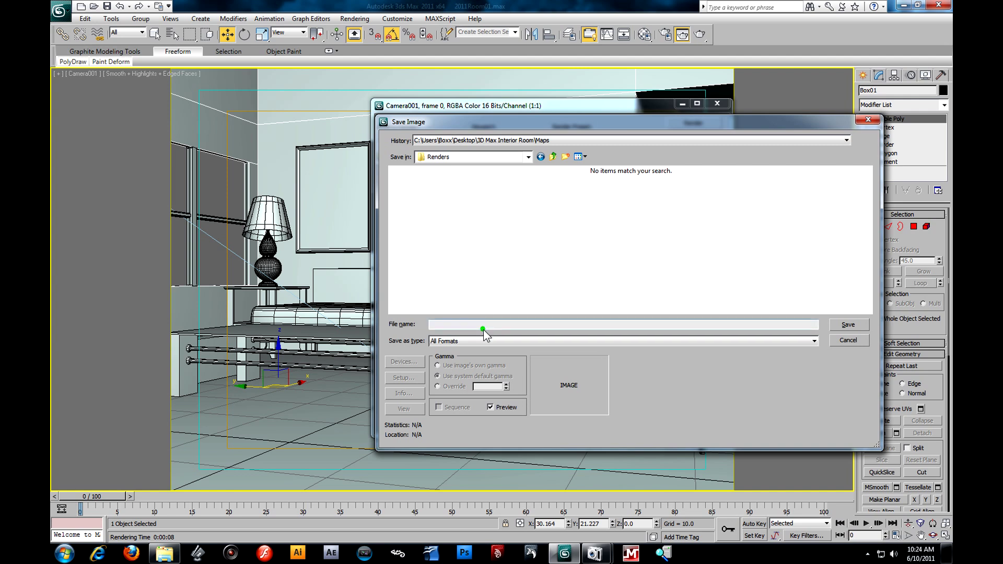
{"action": "left_click", "coordinate": [619, 338]}
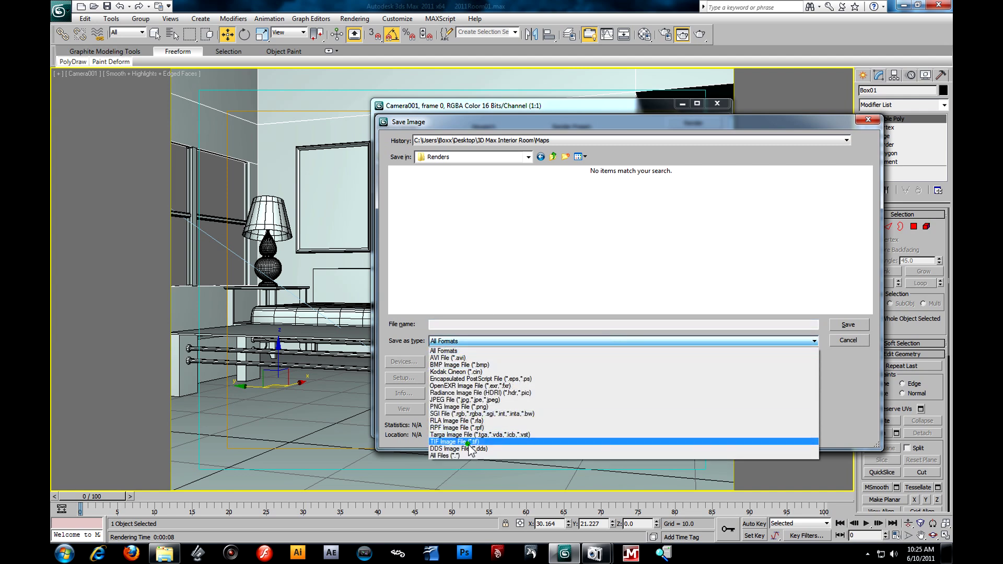
{"action": "left_click", "coordinate": [463, 407]}
{"action": "left_click", "coordinate": [441, 325]}
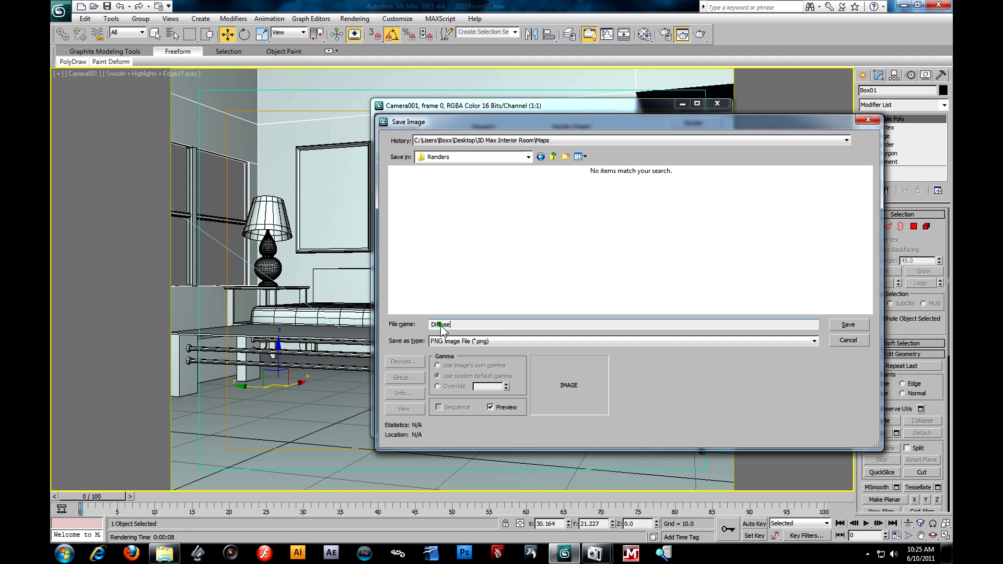
{"action": "left_click", "coordinate": [852, 325]}
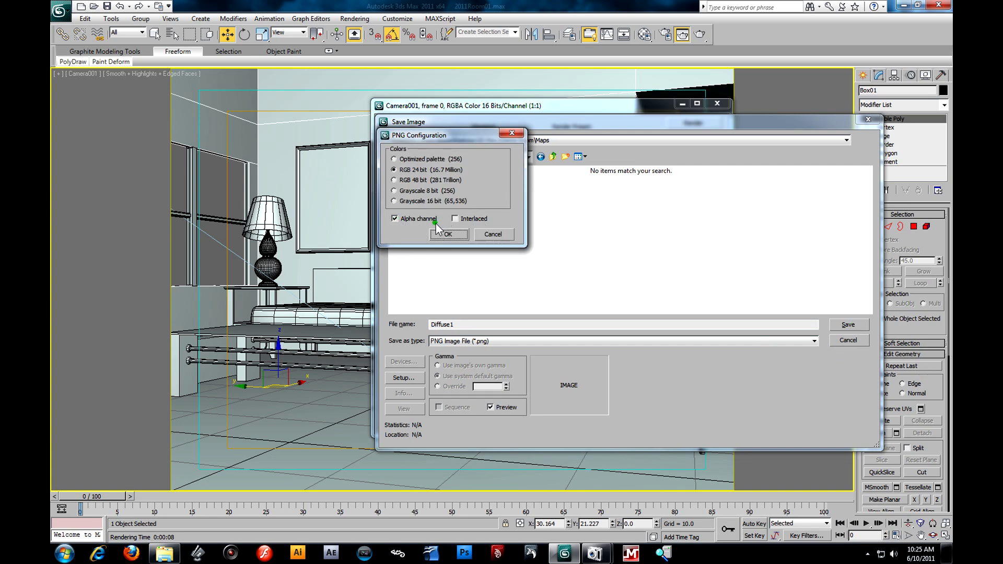
{"action": "left_click", "coordinate": [448, 234]}
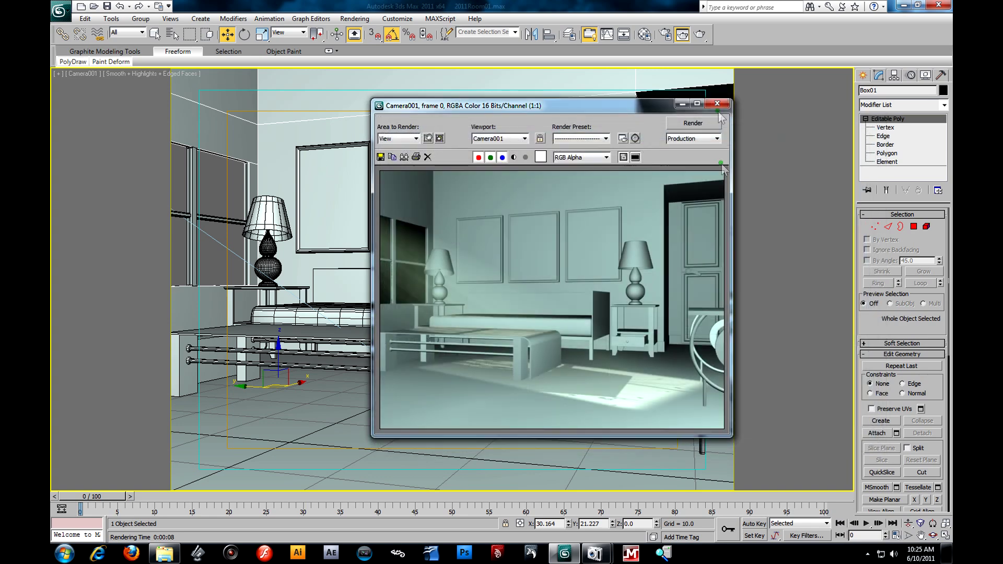